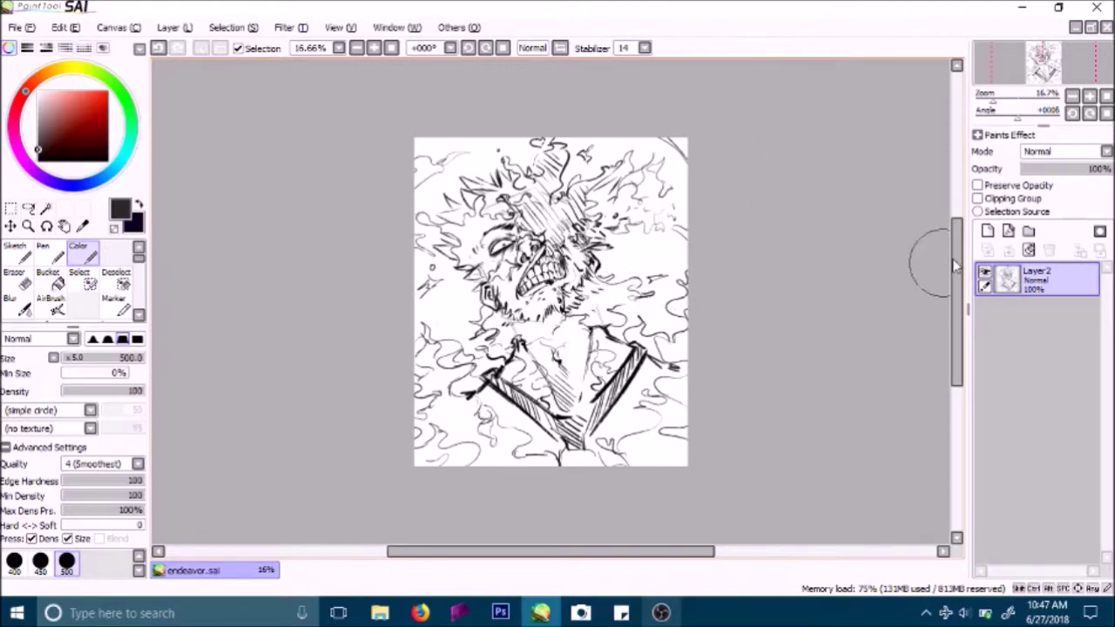
Step: Add a new layer beneath the line art and paint broad orange strokes down the canvas's left side
{"action": "left_click", "coordinate": [986, 231]}
{"action": "left_click_drag", "start_coordinate": [1047, 342], "coordinate": [1048, 342]}
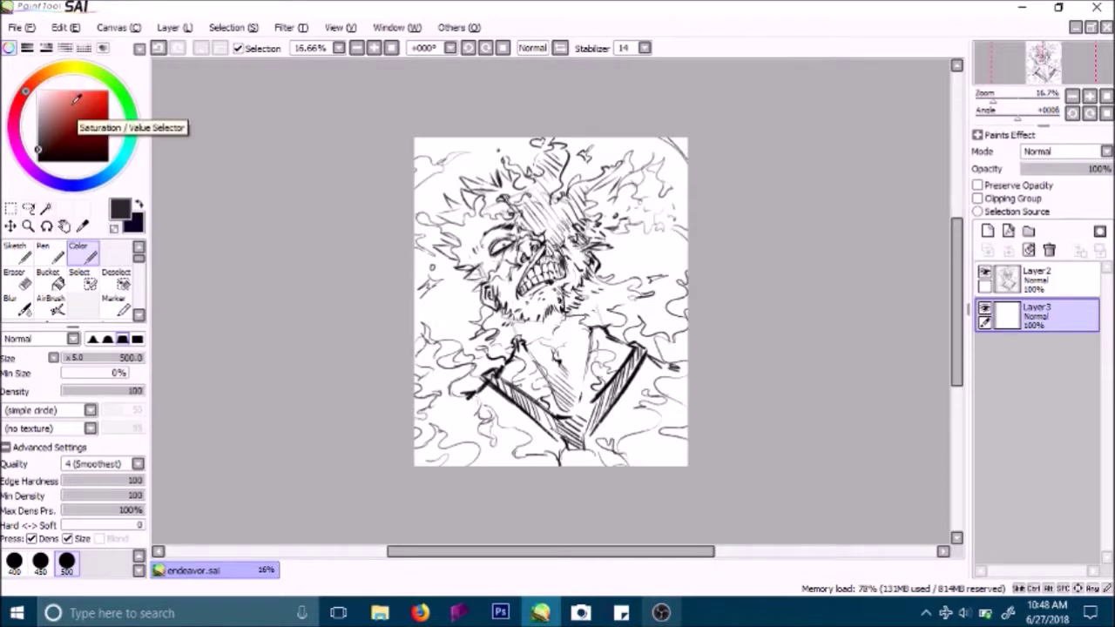
{"action": "left_click_drag", "start_coordinate": [93, 112], "coordinate": [97, 98]}
{"action": "left_click", "coordinate": [41, 78]}
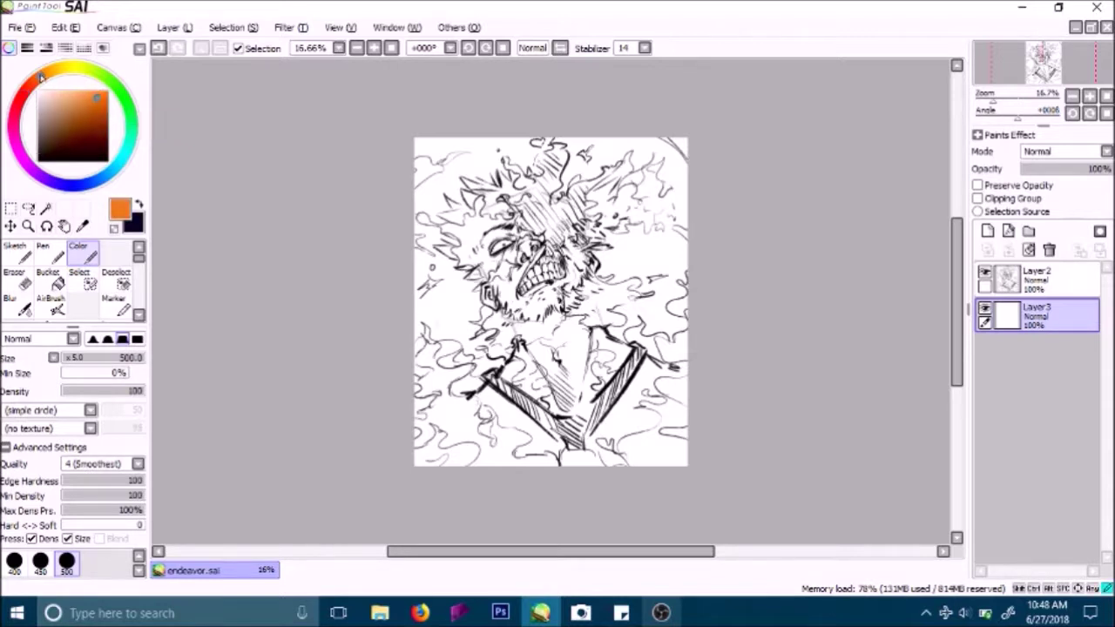
{"action": "left_click_drag", "start_coordinate": [96, 103], "coordinate": [89, 100]}
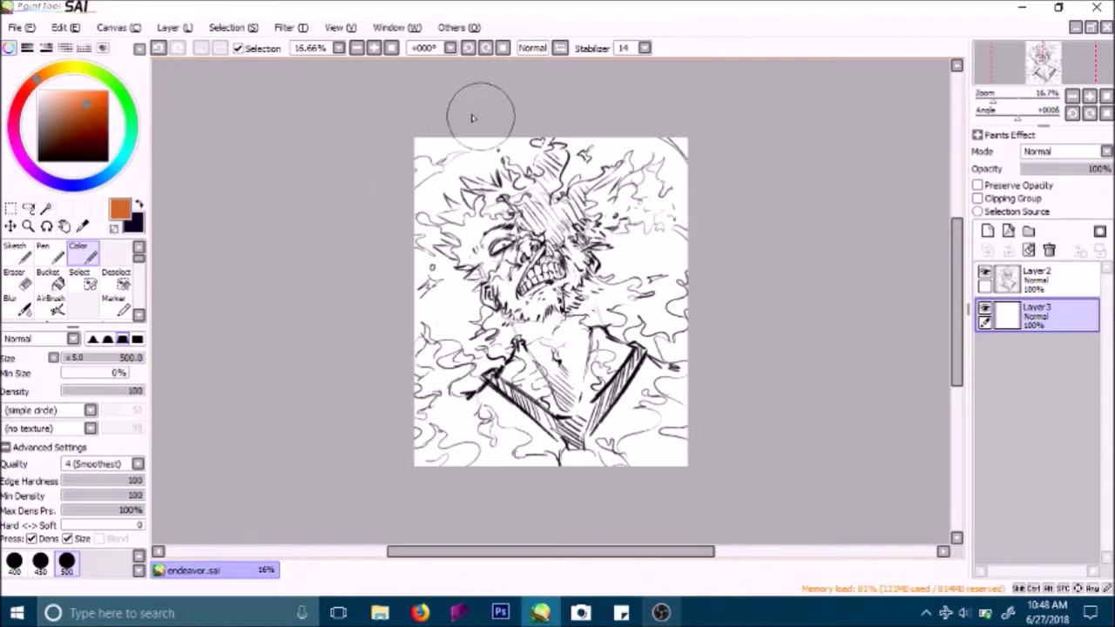
{"action": "mouse_move", "coordinate": [429, 147]}
{"action": "left_mouse_down"}
{"action": "mouse_move", "coordinate": [412, 272]}
{"action": "mouse_move", "coordinate": [449, 422]}
{"action": "left_mouse_up"}
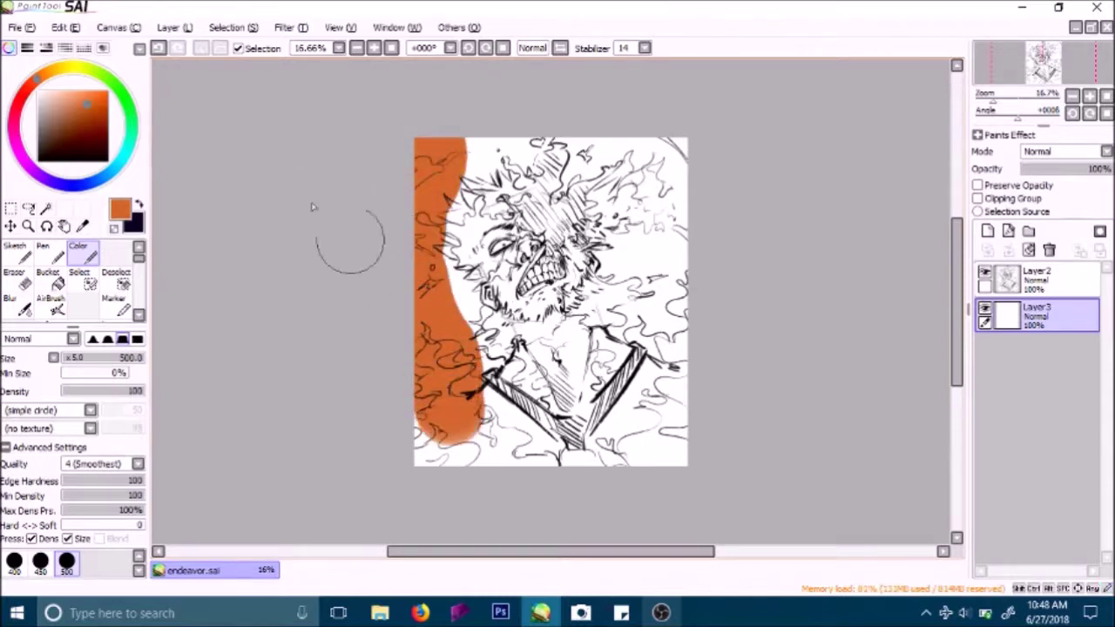
Step: Cover the whole base layer with dark red, raise its saturation to +23, and sample the resulting red
{"action": "left_click", "coordinate": [81, 115]}
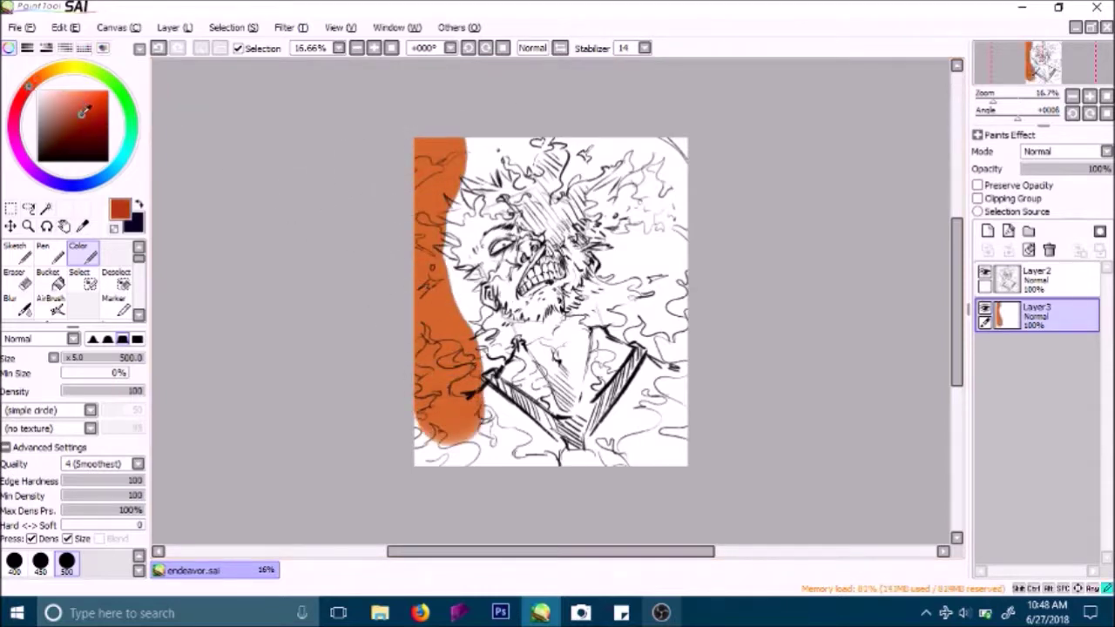
{"action": "mouse_move", "coordinate": [431, 143]}
{"action": "left_mouse_down"}
{"action": "mouse_move", "coordinate": [408, 355]}
{"action": "mouse_move", "coordinate": [419, 424]}
{"action": "mouse_move", "coordinate": [450, 446]}
{"action": "mouse_move", "coordinate": [505, 431]}
{"action": "mouse_move", "coordinate": [662, 447]}
{"action": "mouse_move", "coordinate": [485, 443]}
{"action": "mouse_move", "coordinate": [461, 190]}
{"action": "mouse_move", "coordinate": [469, 148]}
{"action": "mouse_move", "coordinate": [511, 151]}
{"action": "mouse_move", "coordinate": [481, 206]}
{"action": "mouse_move", "coordinate": [531, 394]}
{"action": "mouse_move", "coordinate": [653, 399]}
{"action": "mouse_move", "coordinate": [677, 299]}
{"action": "left_mouse_up"}
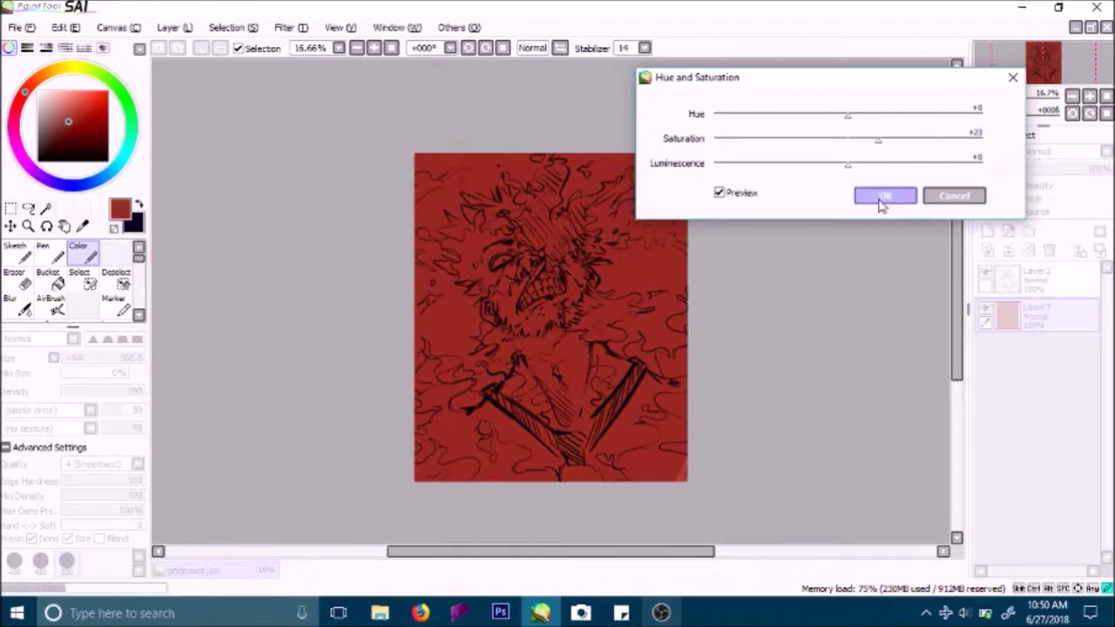
{"action": "left_click", "coordinate": [881, 197]}
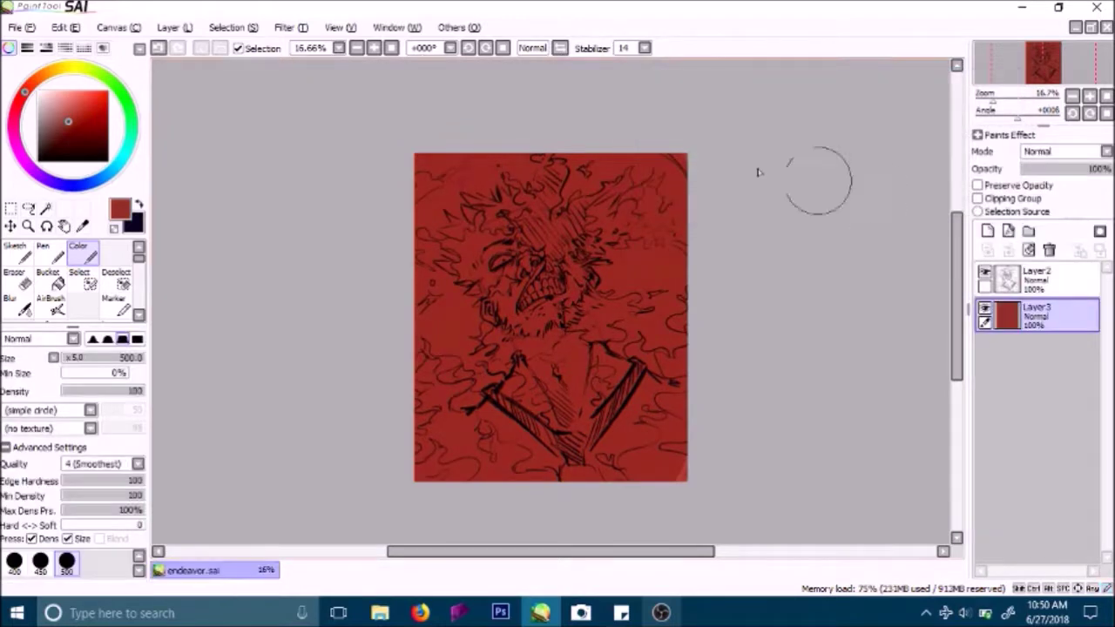
{"action": "right_click", "coordinate": [446, 202]}
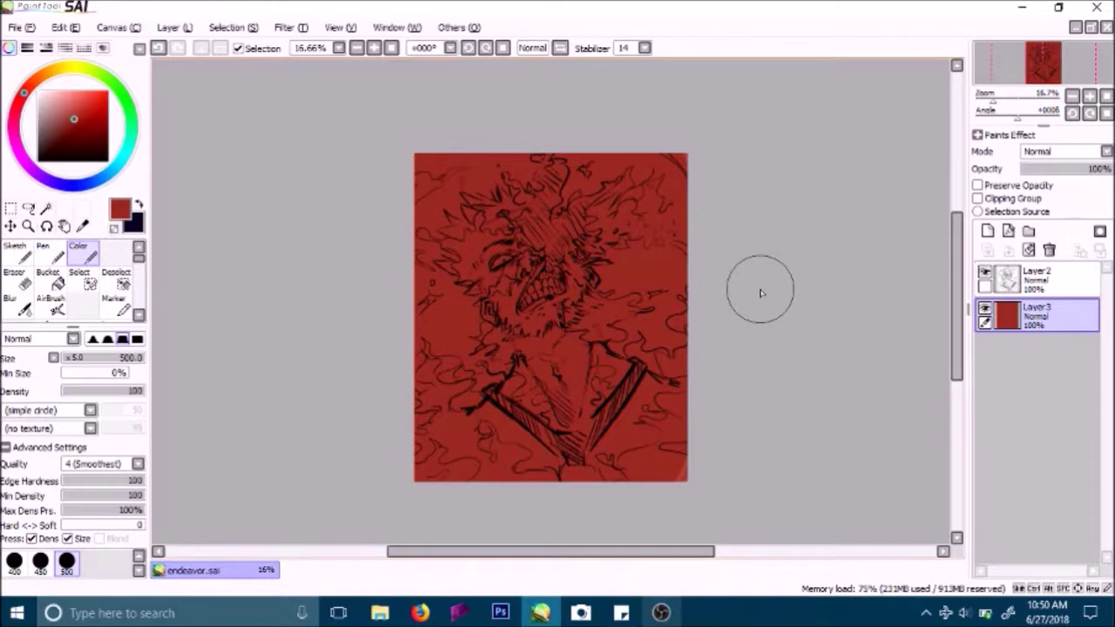
Step: Add a new layer between the red base and the line art, and choose the watercolor brush
{"action": "left_click", "coordinate": [374, 48]}
{"action": "left_click", "coordinate": [373, 48]}
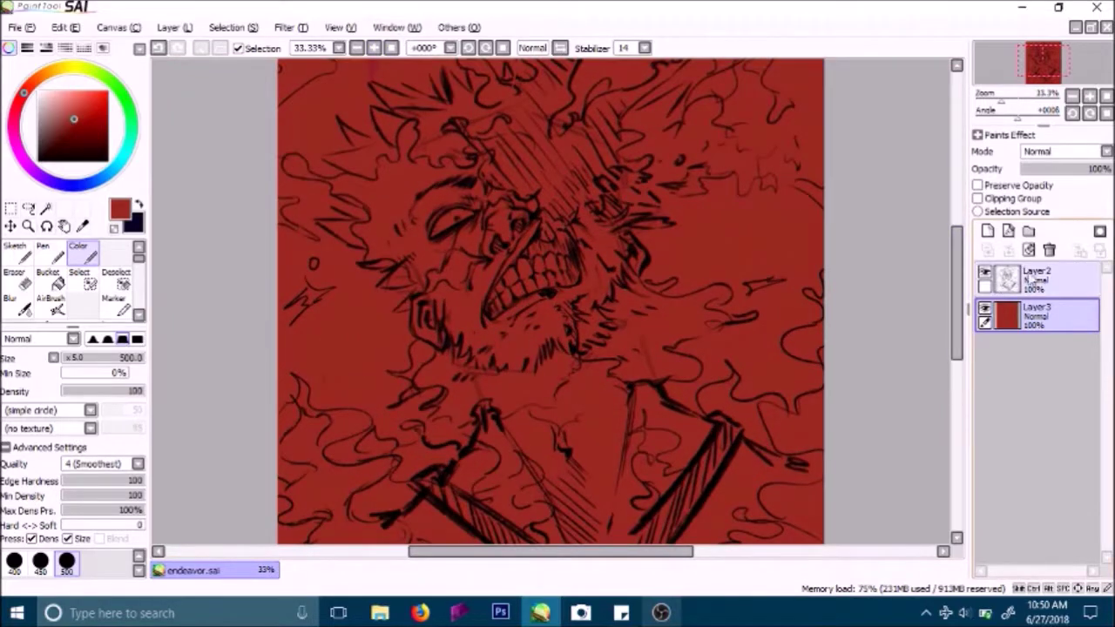
{"action": "left_click_drag", "start_coordinate": [958, 268], "coordinate": [958, 232]}
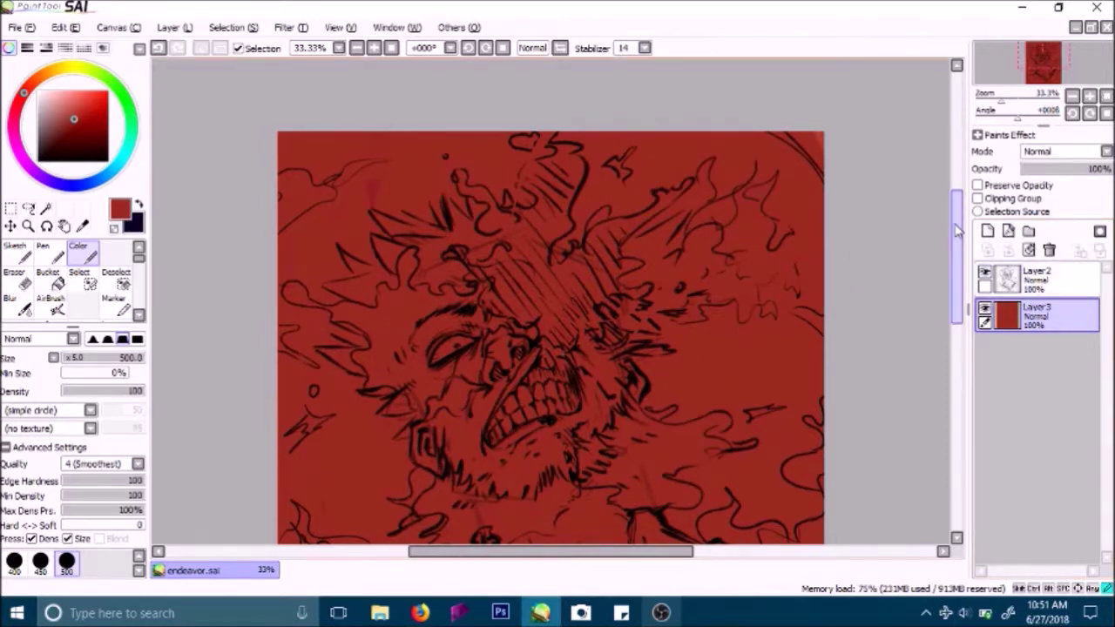
{"action": "scroll", "coordinate": [960, 233], "scroll_direction": "down", "scroll_amount": 1}
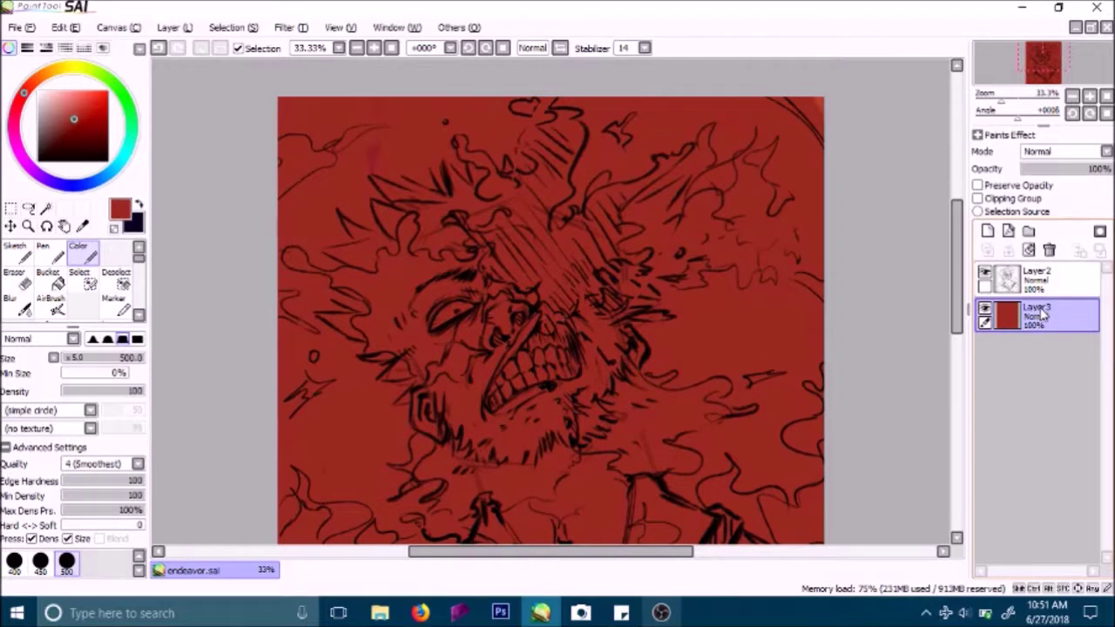
{"action": "left_click", "coordinate": [988, 232]}
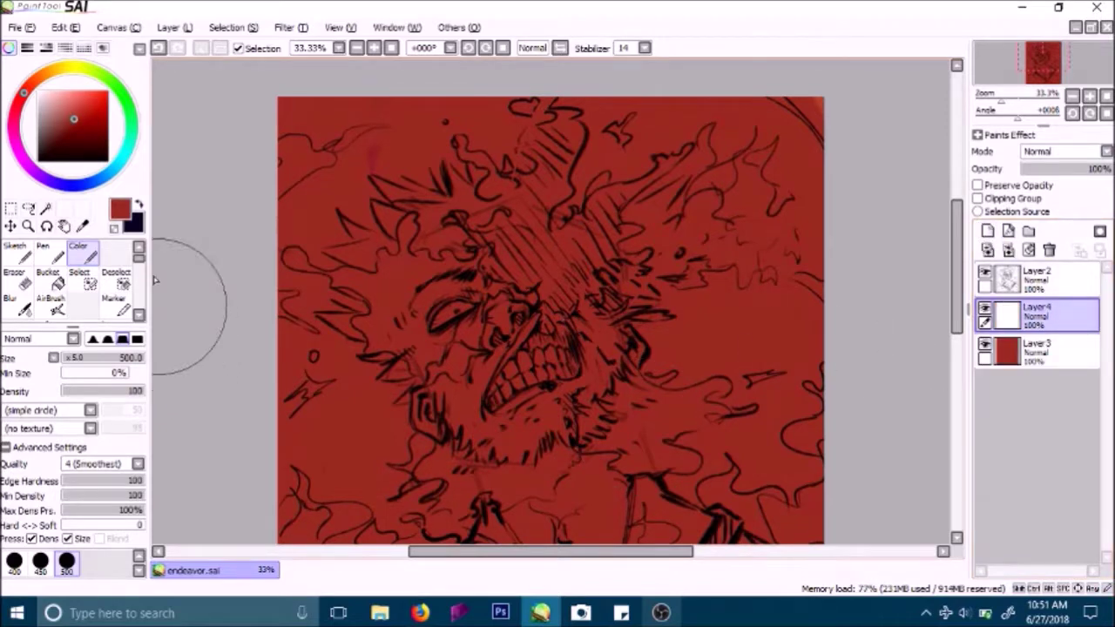
{"action": "mouse_move", "coordinate": [140, 266]}
{"action": "left_mouse_down"}
{"action": "mouse_move", "coordinate": [140, 279]}
{"action": "mouse_move", "coordinate": [139, 267]}
{"action": "left_mouse_up"}
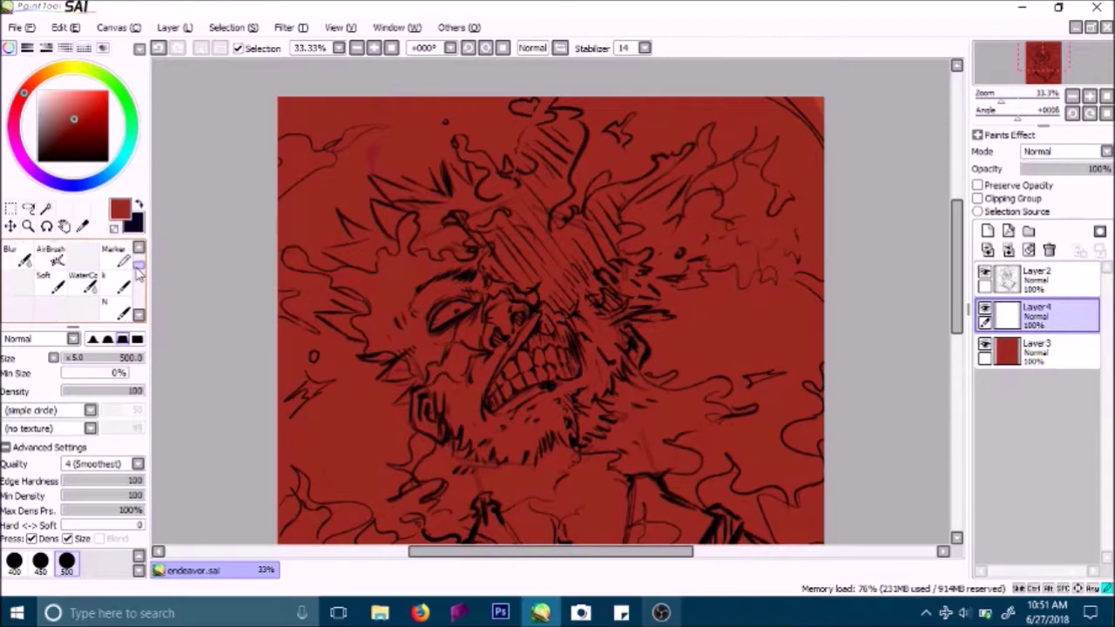
{"action": "left_click", "coordinate": [82, 270]}
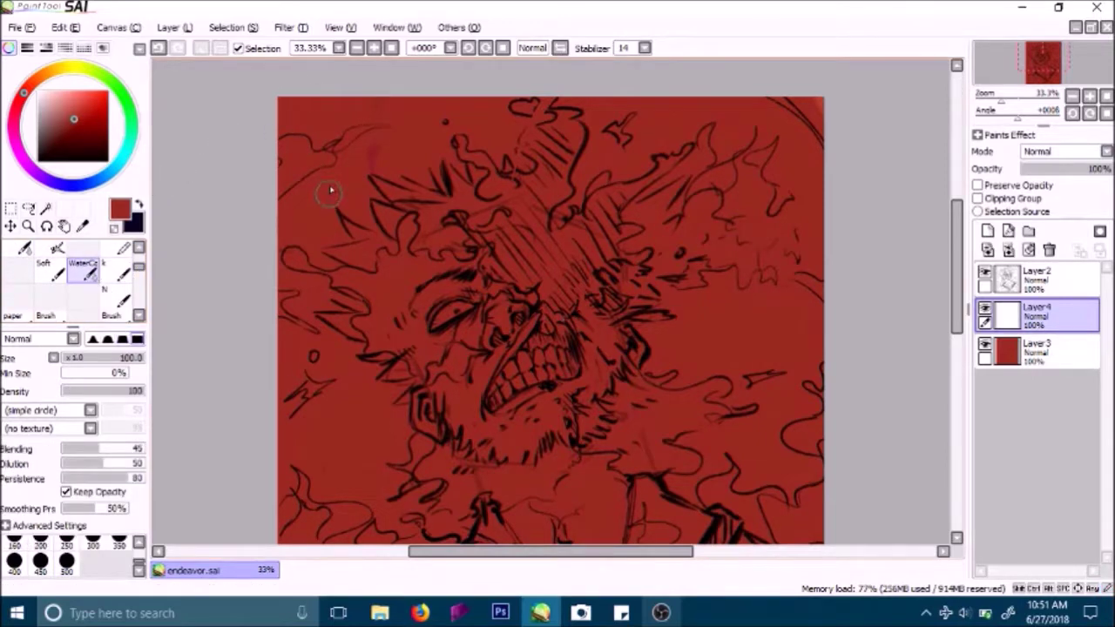
{"action": "left_click", "coordinate": [37, 90]}
{"action": "mouse_move", "coordinate": [300, 222]}
{"action": "left_mouse_down"}
{"action": "mouse_move", "coordinate": [324, 175]}
{"action": "mouse_move", "coordinate": [346, 199]}
{"action": "left_mouse_up"}
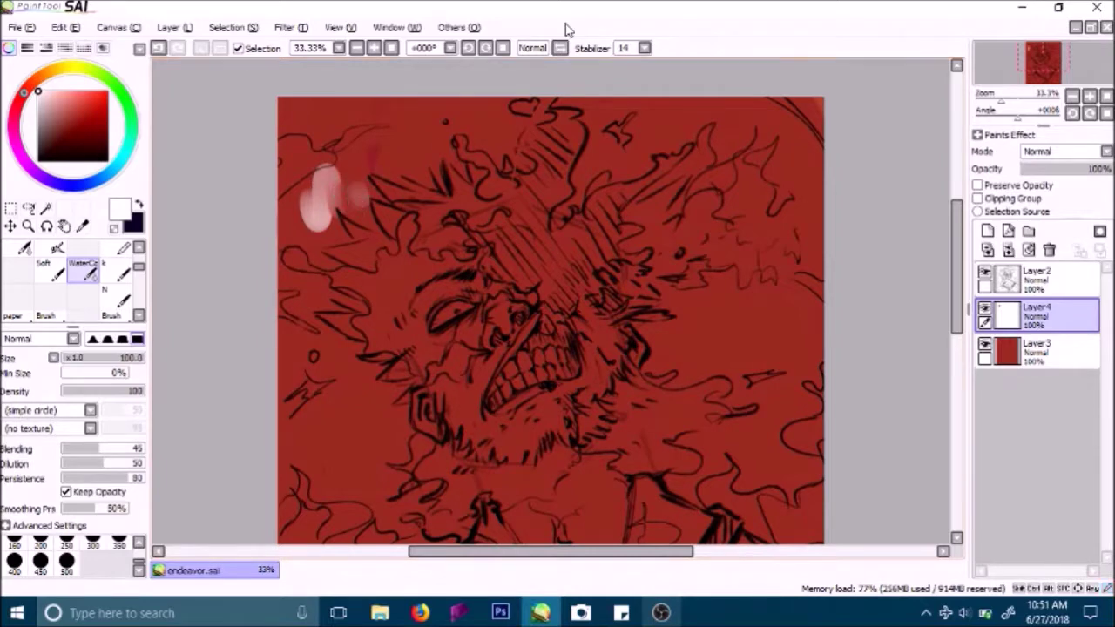
{"action": "key", "text": "ctrl+z"}
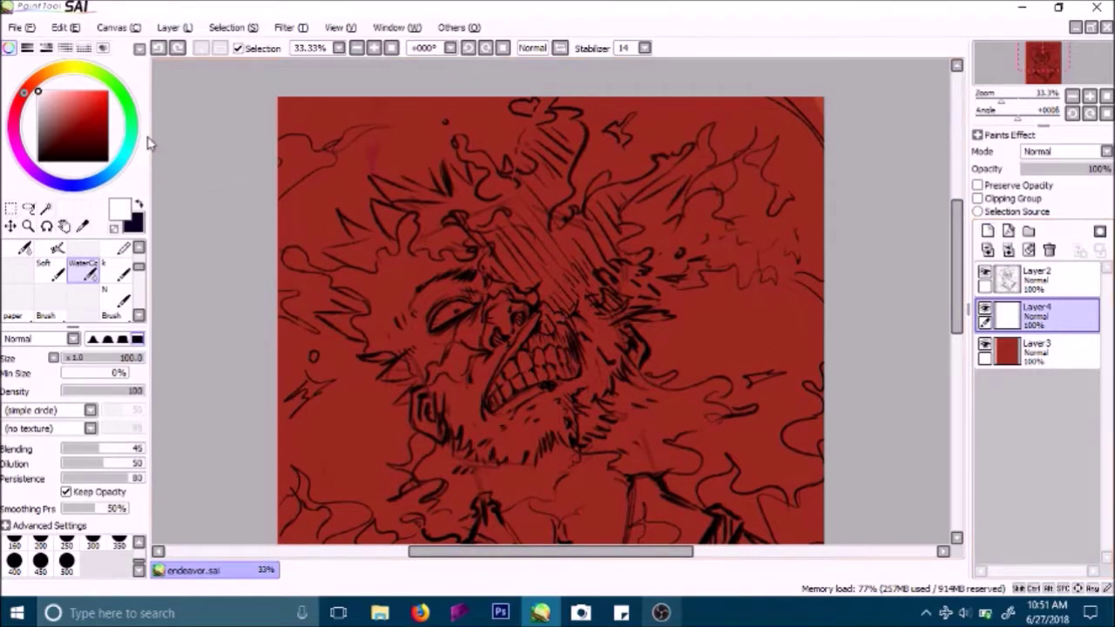
{"action": "left_click", "coordinate": [75, 128]}
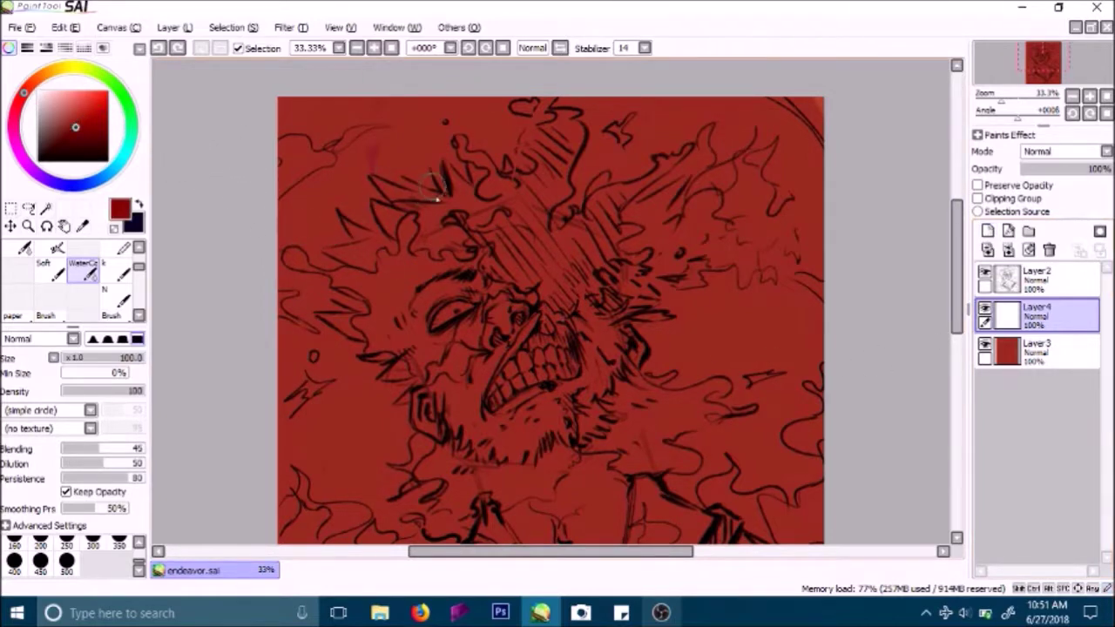
Step: Look at the dumpster fire and Endeavor reference images in Firefox, and return to the painting
{"action": "left_click", "coordinate": [356, 48]}
{"action": "left_click_drag", "start_coordinate": [954, 202], "coordinate": [954, 222]}
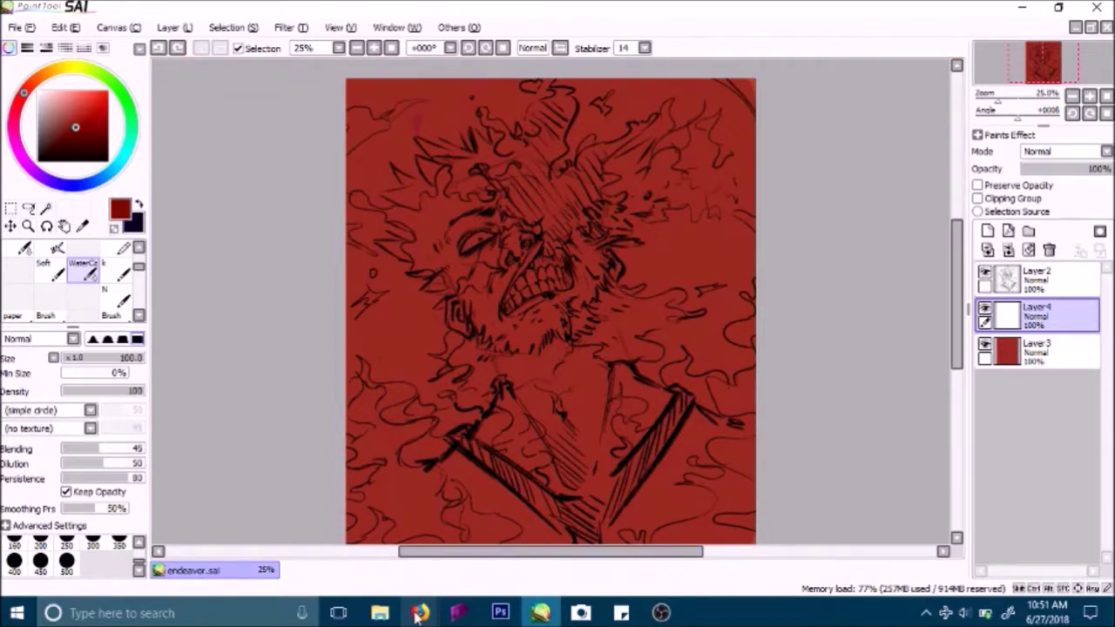
{"action": "mouse_move", "coordinate": [420, 613]}
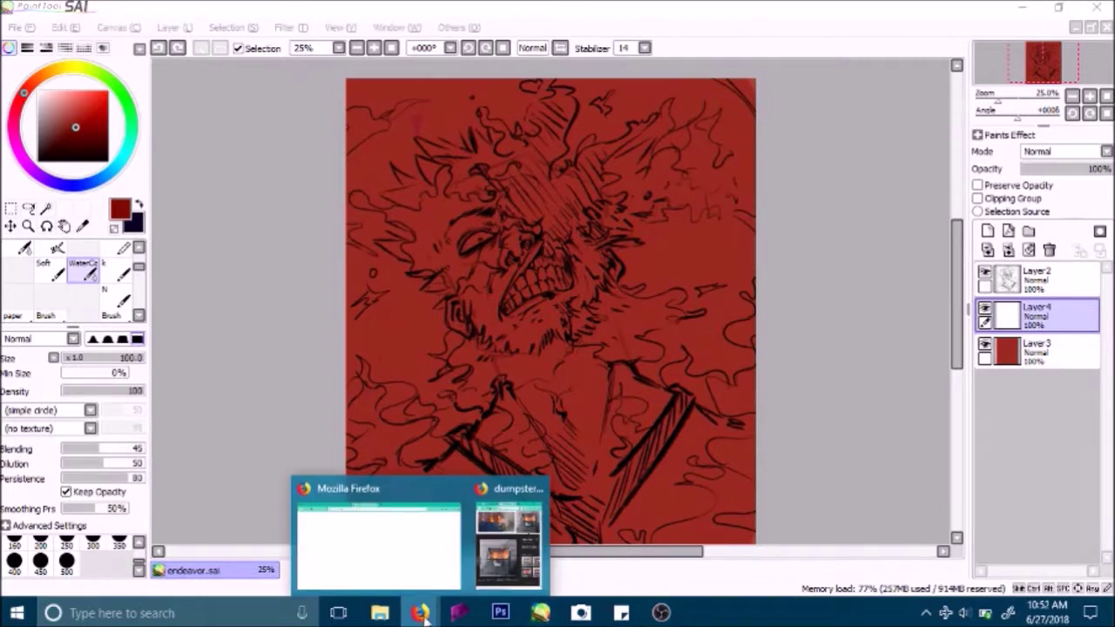
{"action": "left_click", "coordinate": [505, 554]}
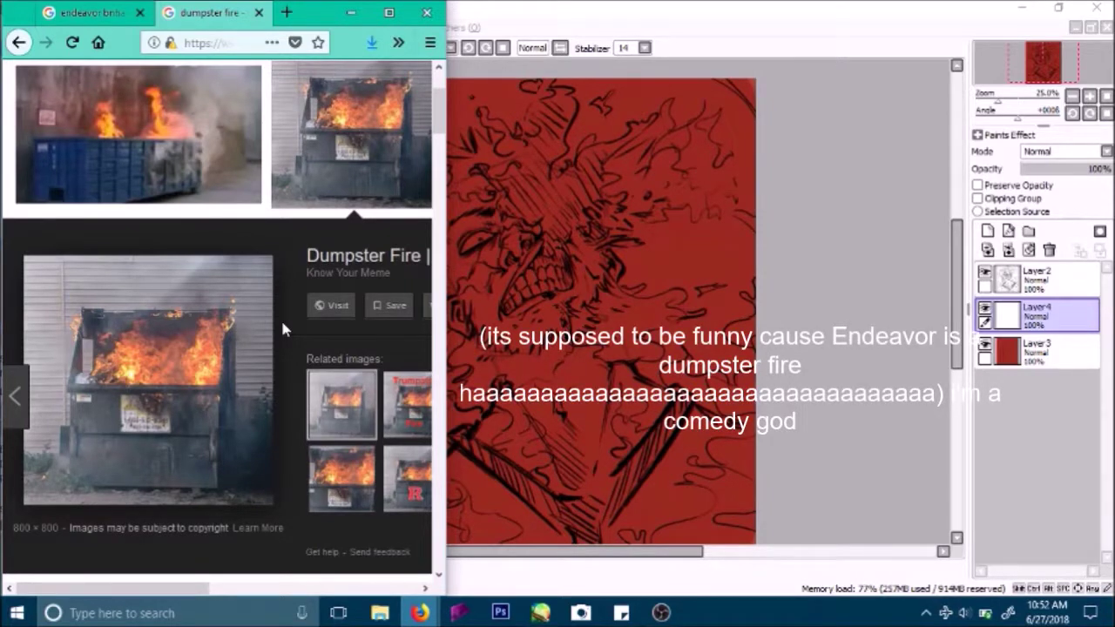
{"action": "left_click", "coordinate": [91, 13]}
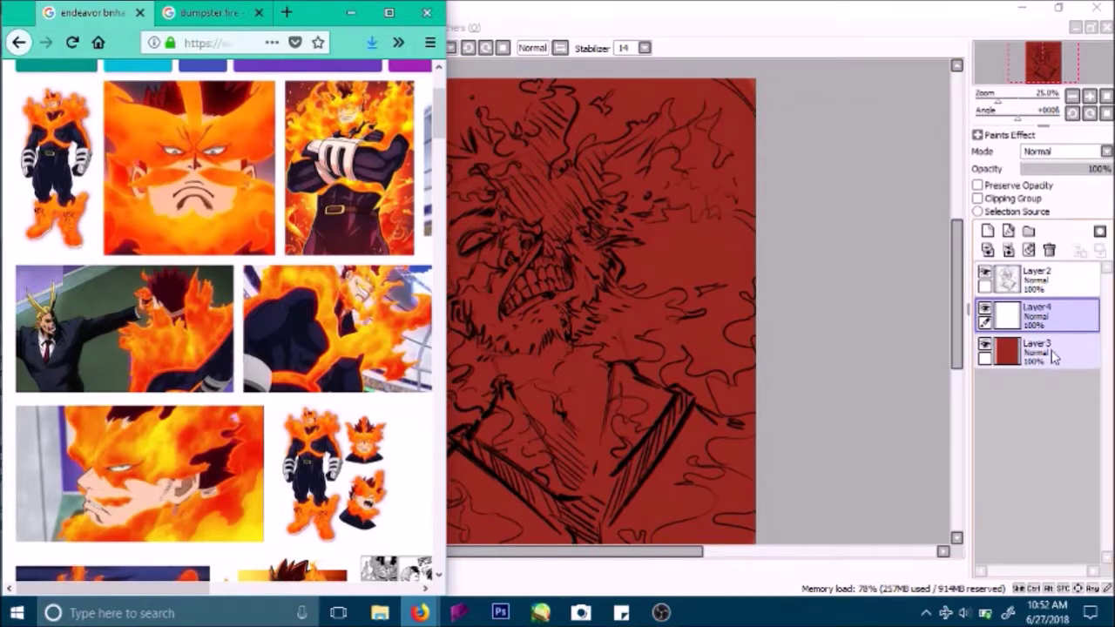
{"action": "left_click", "coordinate": [579, 128]}
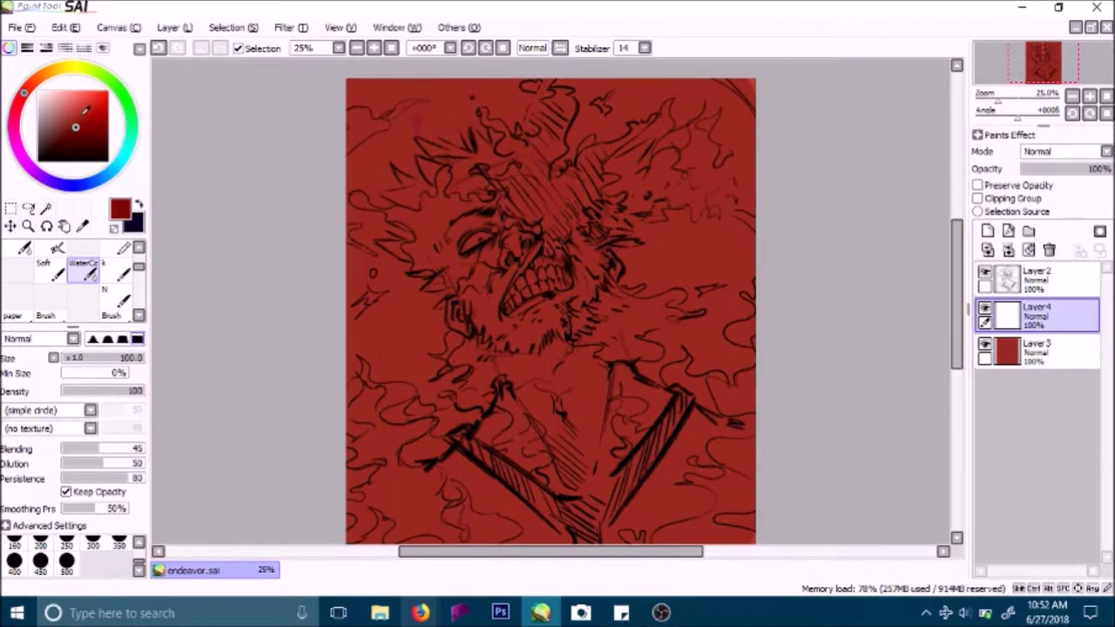
{"action": "left_click", "coordinate": [379, 154], "text": "alt"}
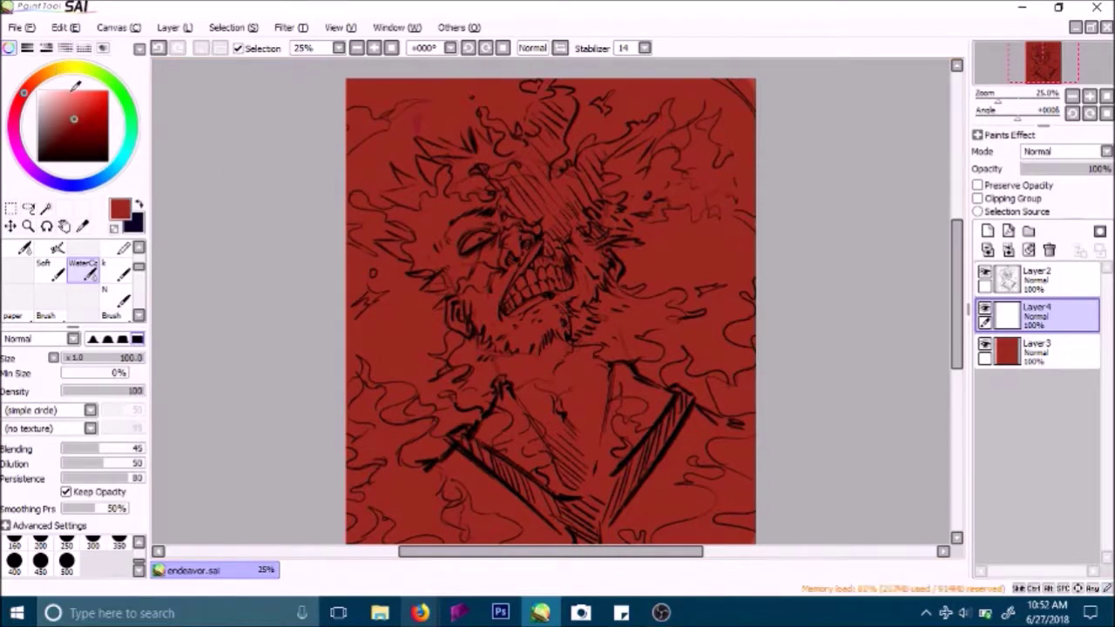
{"action": "left_click", "coordinate": [123, 164]}
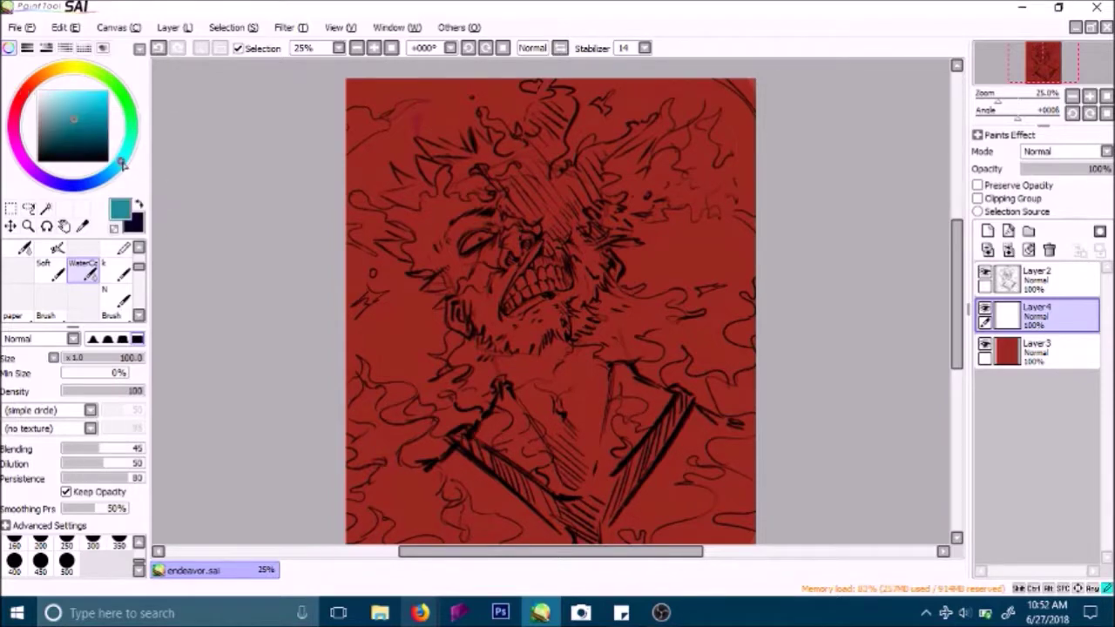
{"action": "left_click", "coordinate": [62, 114]}
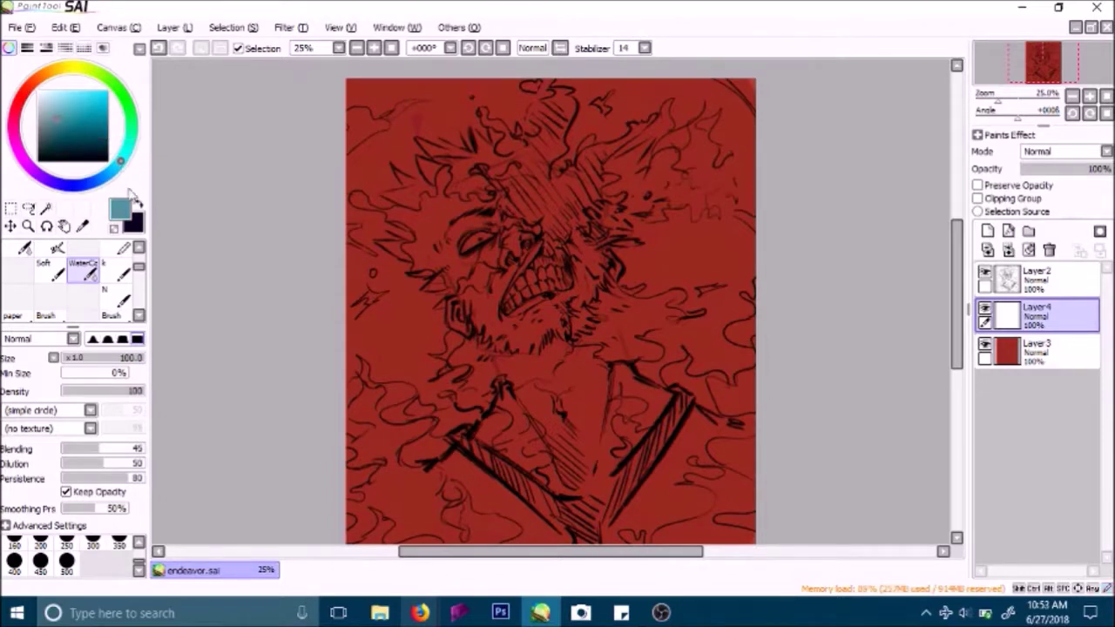
{"action": "mouse_move", "coordinate": [408, 126]}
{"action": "left_mouse_down"}
{"action": "mouse_move", "coordinate": [400, 113]}
{"action": "mouse_move", "coordinate": [423, 140]}
{"action": "mouse_move", "coordinate": [462, 152]}
{"action": "left_mouse_up"}
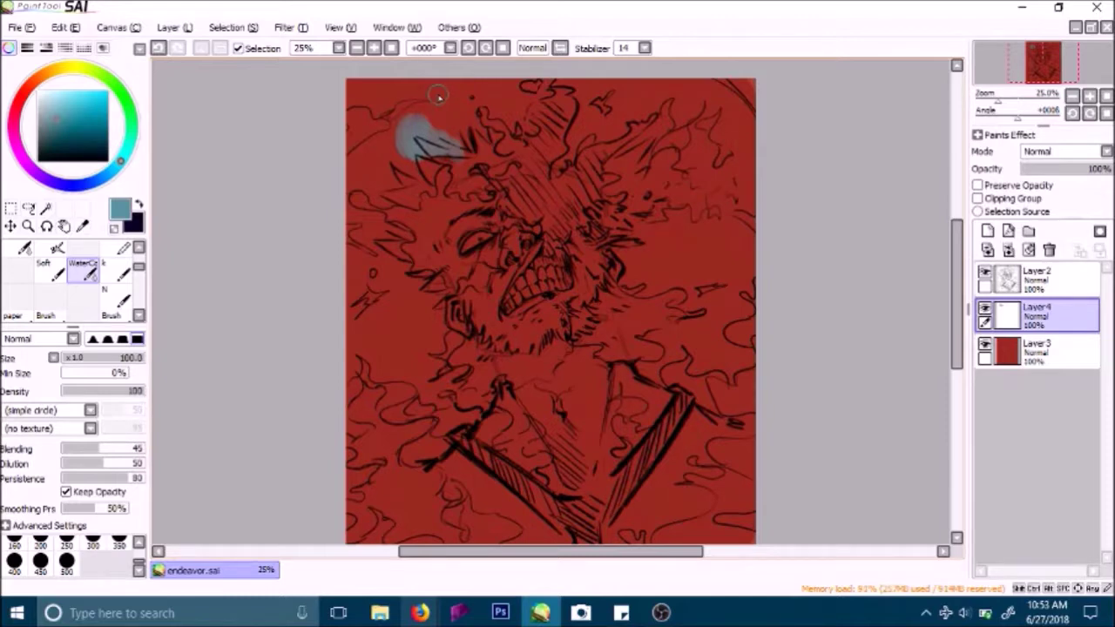
{"action": "left_click", "coordinate": [78, 114]}
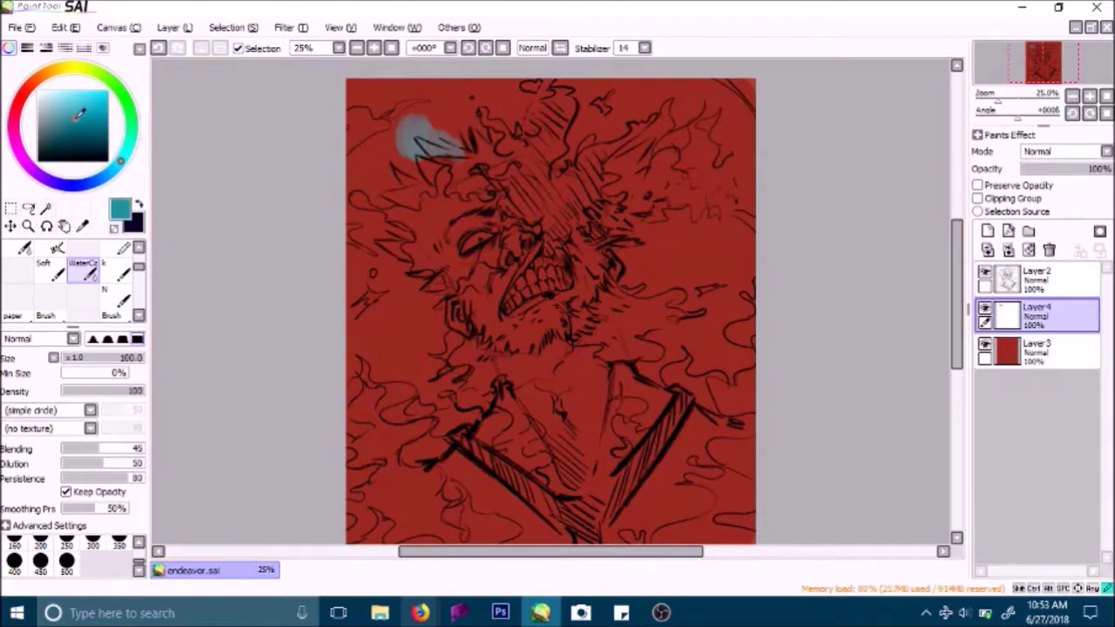
{"action": "mouse_move", "coordinate": [383, 166]}
{"action": "left_mouse_down"}
{"action": "mouse_move", "coordinate": [373, 161]}
{"action": "mouse_move", "coordinate": [364, 183]}
{"action": "left_mouse_up"}
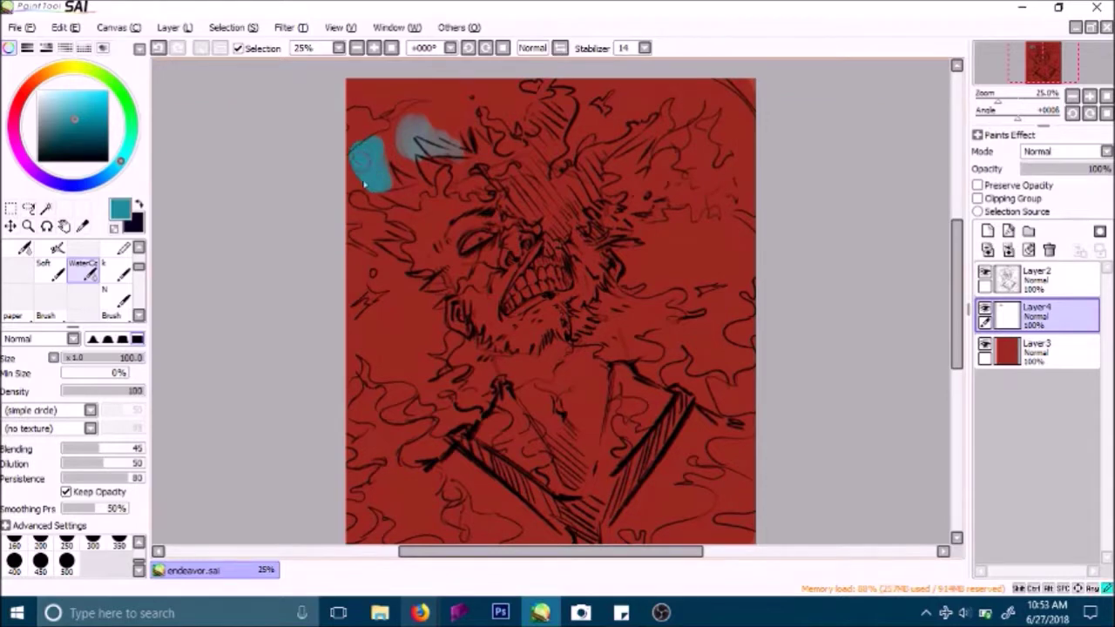
{"action": "key", "text": "ctrl+z"}
{"action": "key", "text": "ctrl+z"}
{"action": "key", "text": "ctrl+z"}
{"action": "key", "text": "ctrl+z"}
{"action": "key", "text": "ctrl+z"}
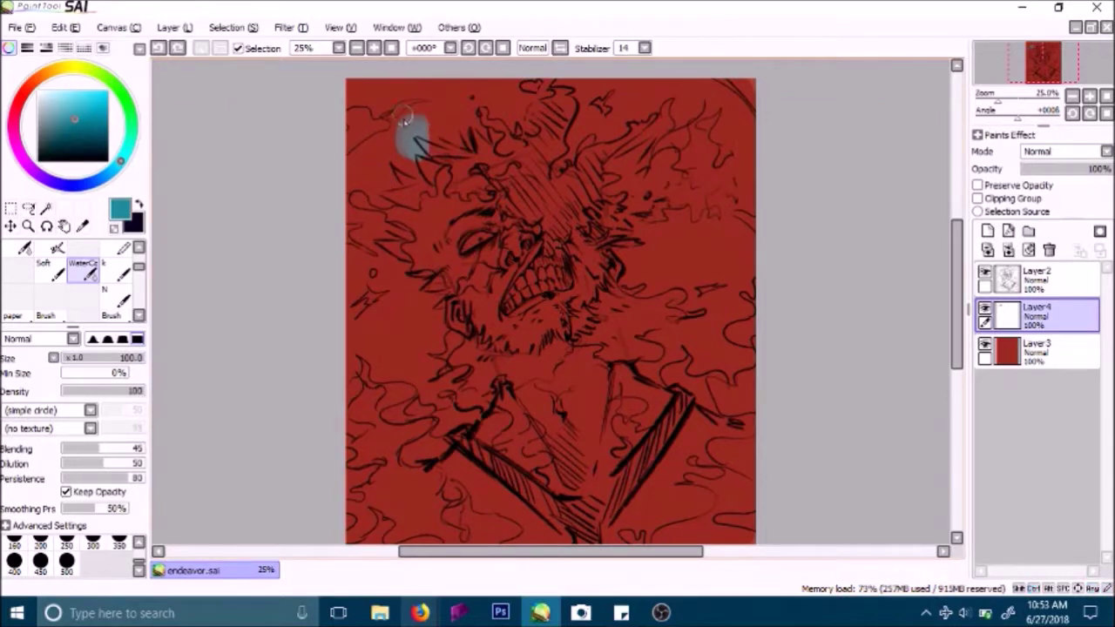
{"action": "key", "text": "ctrl+z"}
{"action": "key", "text": "ctrl+z"}
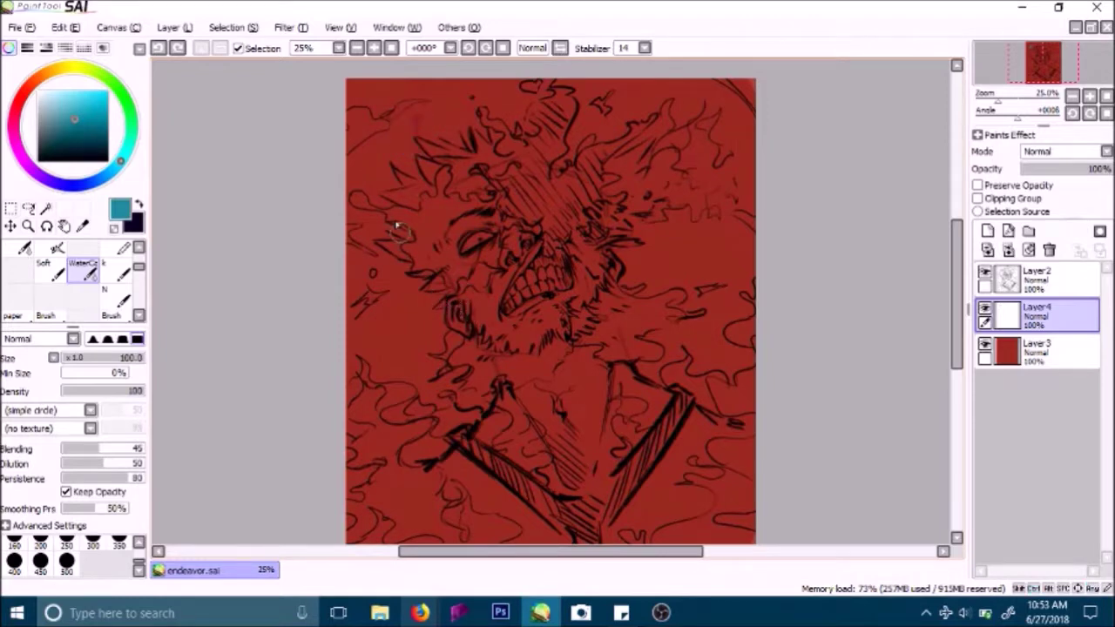
Step: Paint the flames around the character's left-hand eye and brow in muted orange with the watercolor brush
{"action": "left_click", "coordinate": [374, 166], "text": "alt"}
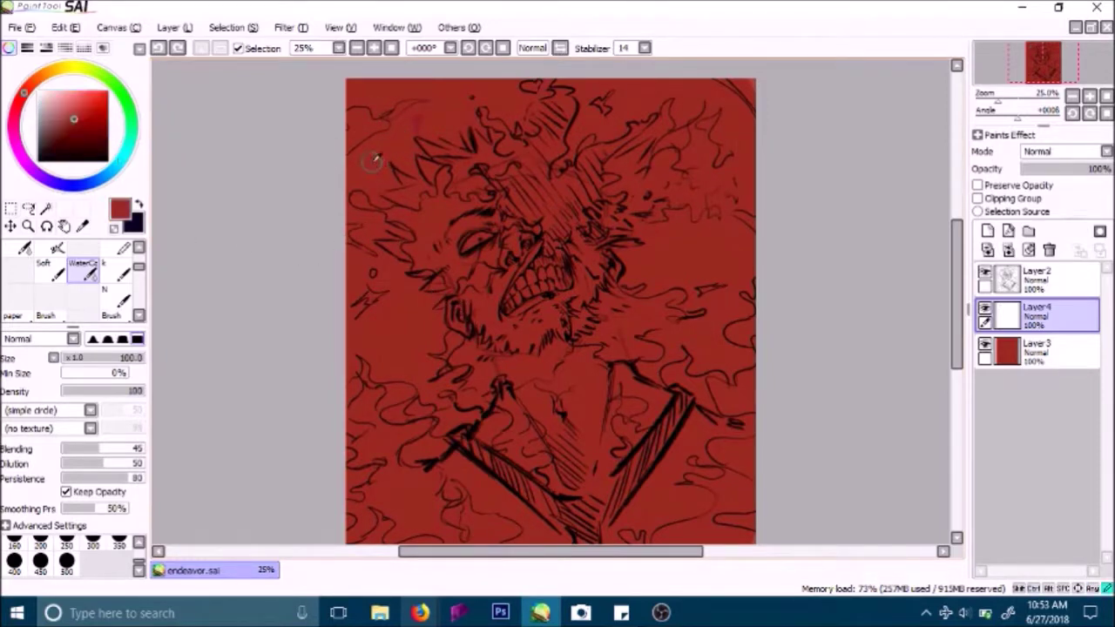
{"action": "left_click", "coordinate": [45, 76]}
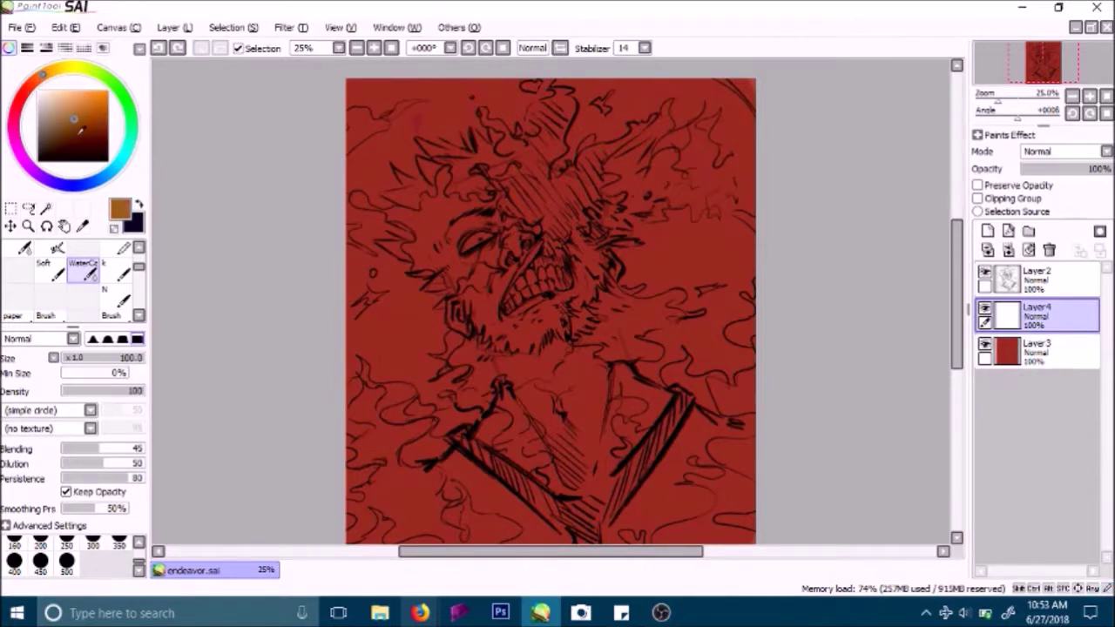
{"action": "left_click", "coordinate": [75, 111]}
{"action": "mouse_move", "coordinate": [407, 229]}
{"action": "left_mouse_down"}
{"action": "mouse_move", "coordinate": [386, 209]}
{"action": "mouse_move", "coordinate": [410, 219]}
{"action": "mouse_move", "coordinate": [422, 257]}
{"action": "mouse_move", "coordinate": [425, 209]}
{"action": "mouse_move", "coordinate": [436, 202]}
{"action": "mouse_move", "coordinate": [445, 221]}
{"action": "left_mouse_up"}
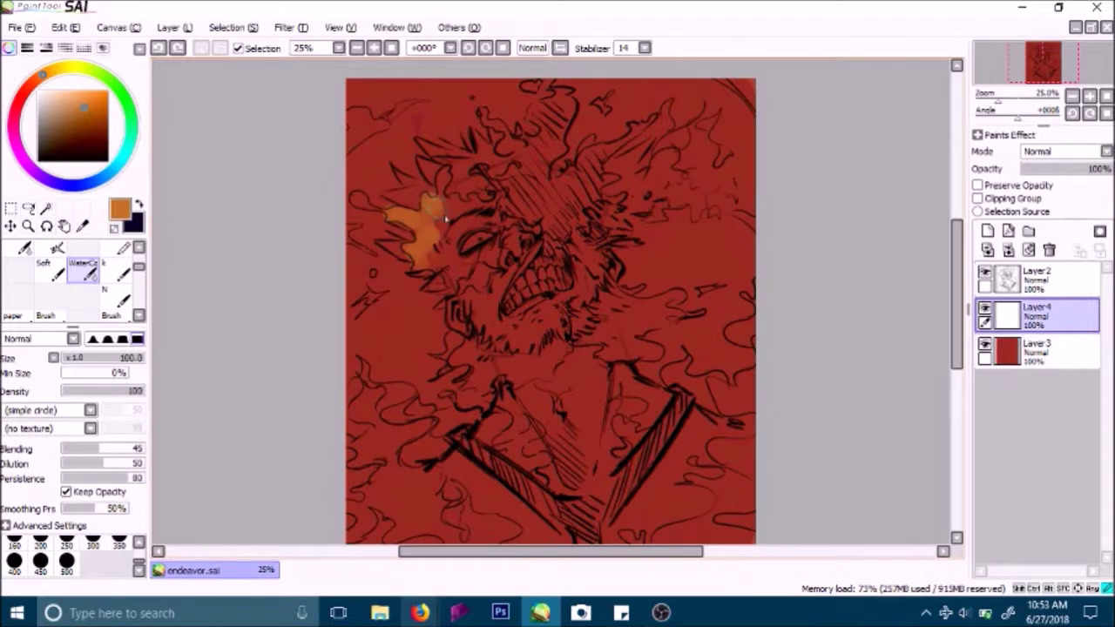
{"action": "mouse_move", "coordinate": [449, 181]}
{"action": "left_mouse_down"}
{"action": "mouse_move", "coordinate": [440, 164]}
{"action": "mouse_move", "coordinate": [452, 207]}
{"action": "mouse_move", "coordinate": [469, 210]}
{"action": "mouse_move", "coordinate": [444, 237]}
{"action": "left_mouse_up"}
{"action": "mouse_move", "coordinate": [458, 271]}
{"action": "left_mouse_down"}
{"action": "mouse_move", "coordinate": [445, 237]}
{"action": "mouse_move", "coordinate": [487, 220]}
{"action": "mouse_move", "coordinate": [500, 201]}
{"action": "mouse_move", "coordinate": [492, 232]}
{"action": "mouse_move", "coordinate": [511, 227]}
{"action": "mouse_move", "coordinate": [477, 258]}
{"action": "left_mouse_up"}
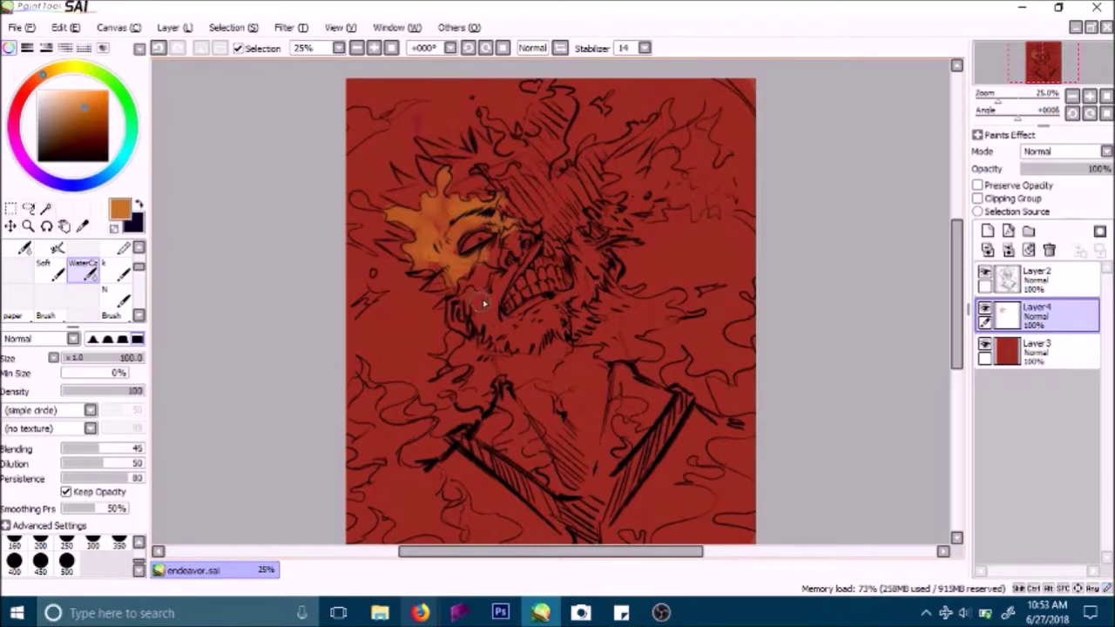
Step: Erase the stray orange along the edge of the flame below the closed eye, and return to the watercolor brush
{"action": "key", "text": "e"}
{"action": "mouse_move", "coordinate": [501, 247]}
{"action": "left_mouse_down"}
{"action": "mouse_move", "coordinate": [481, 295]}
{"action": "mouse_move", "coordinate": [456, 260]}
{"action": "left_mouse_up"}
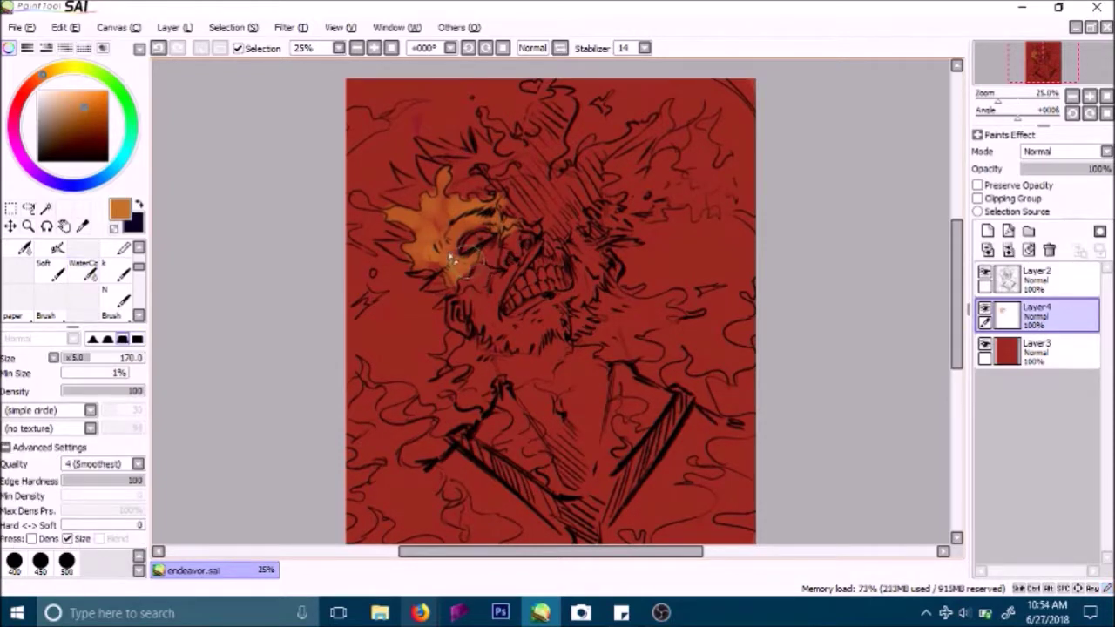
{"action": "left_click", "coordinate": [92, 275]}
{"action": "left_click", "coordinate": [92, 275]}
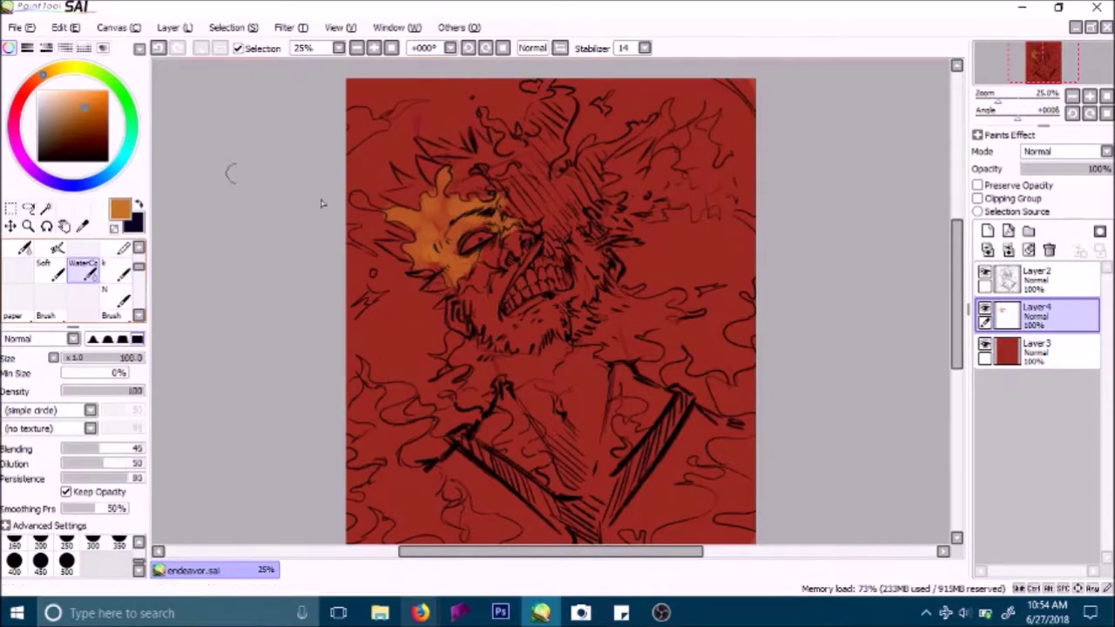
Step: Paint the remaining flames around the head, beard, collar and lower background in muted orange with the watercolor brush
{"action": "left_click_drag", "start_coordinate": [461, 289], "coordinate": [507, 274]}
{"action": "left_click_drag", "start_coordinate": [360, 198], "coordinate": [357, 201]}
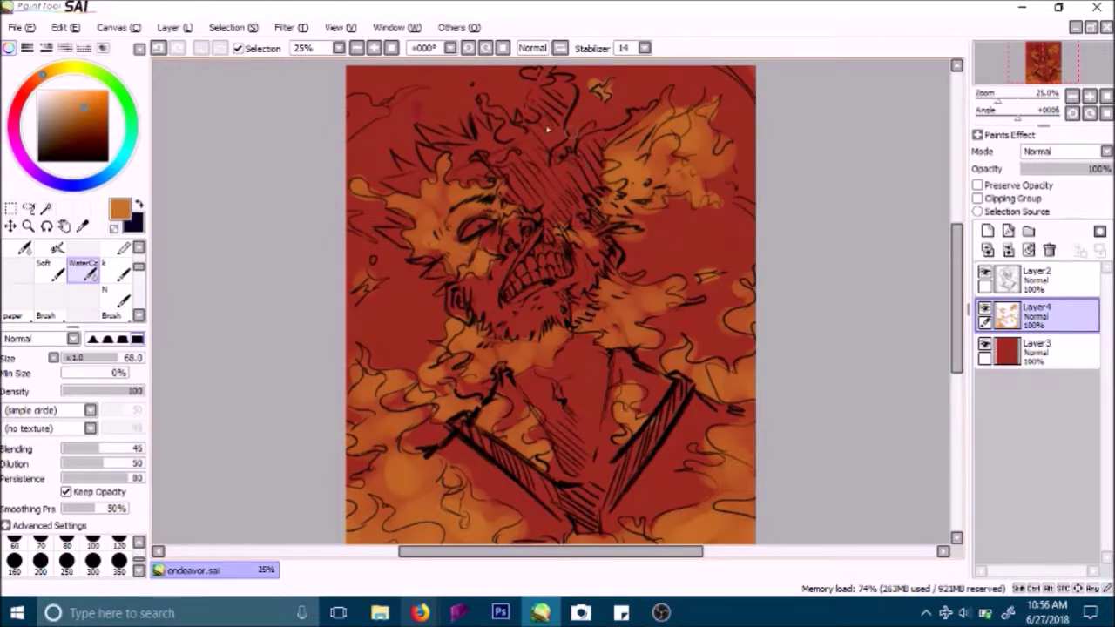
{"action": "left_click", "coordinate": [356, 47]}
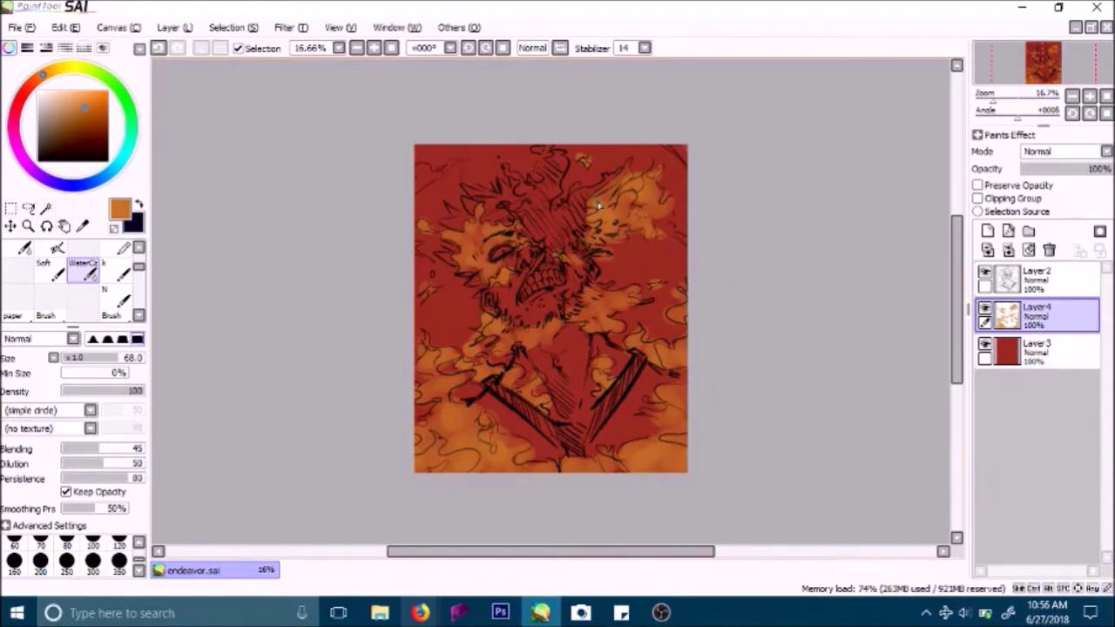
Step: Choose a fully saturated orange, trying it with a dab on the red background beside the chin and undoing the dab
{"action": "left_click", "coordinate": [374, 48]}
{"action": "left_click_drag", "start_coordinate": [92, 115], "coordinate": [139, 80]}
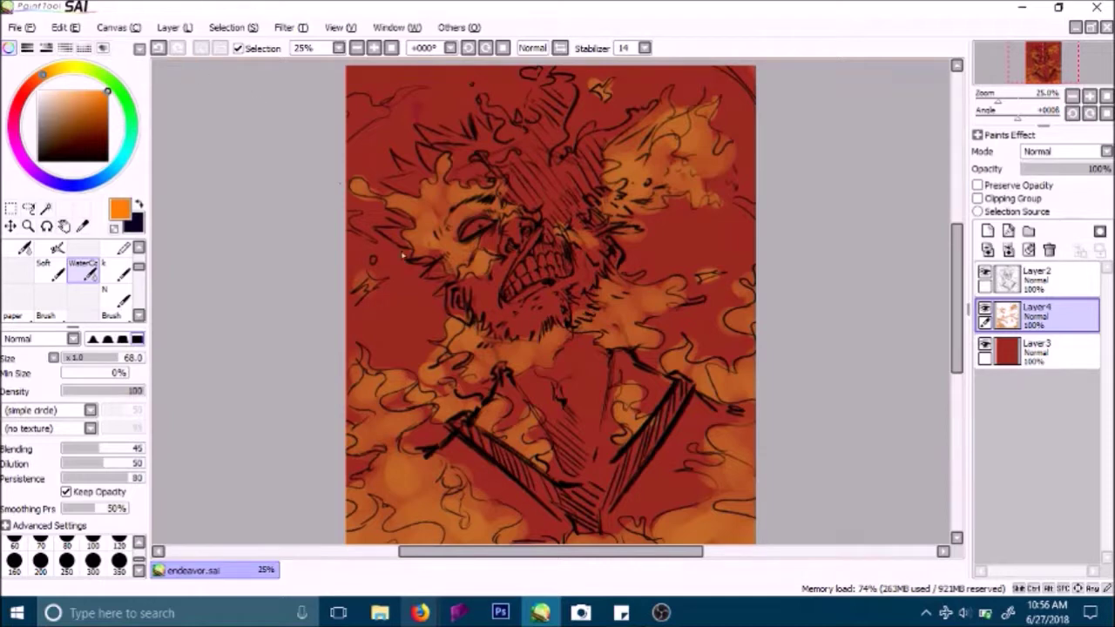
{"action": "mouse_move", "coordinate": [407, 324]}
{"action": "left_mouse_down"}
{"action": "mouse_move", "coordinate": [393, 315]}
{"action": "mouse_move", "coordinate": [398, 329]}
{"action": "left_mouse_up"}
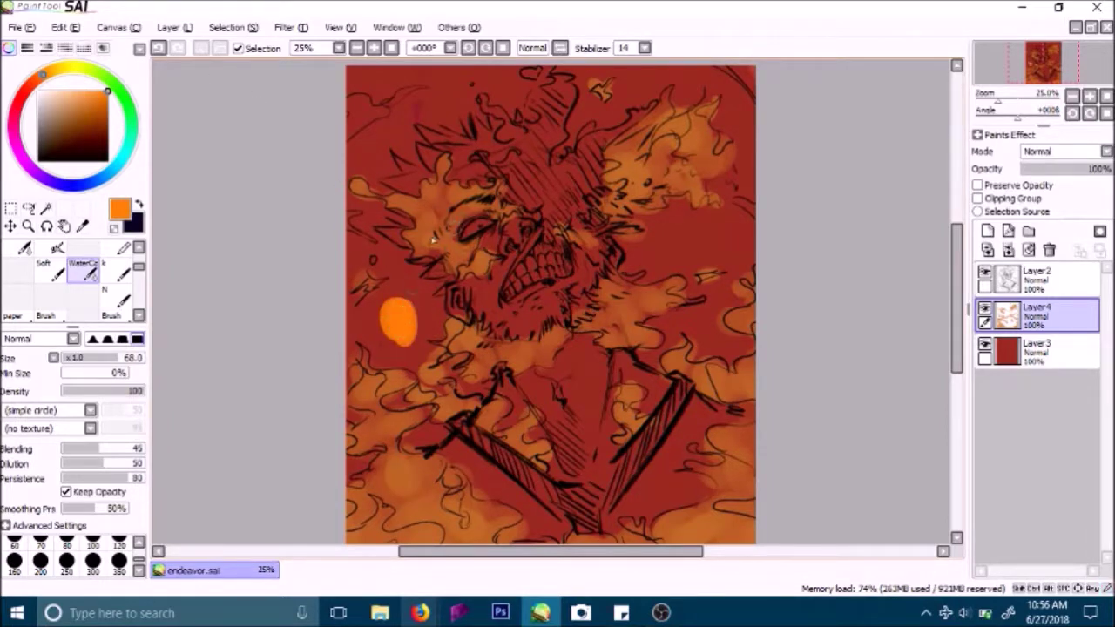
{"action": "key", "text": "ctrl+z"}
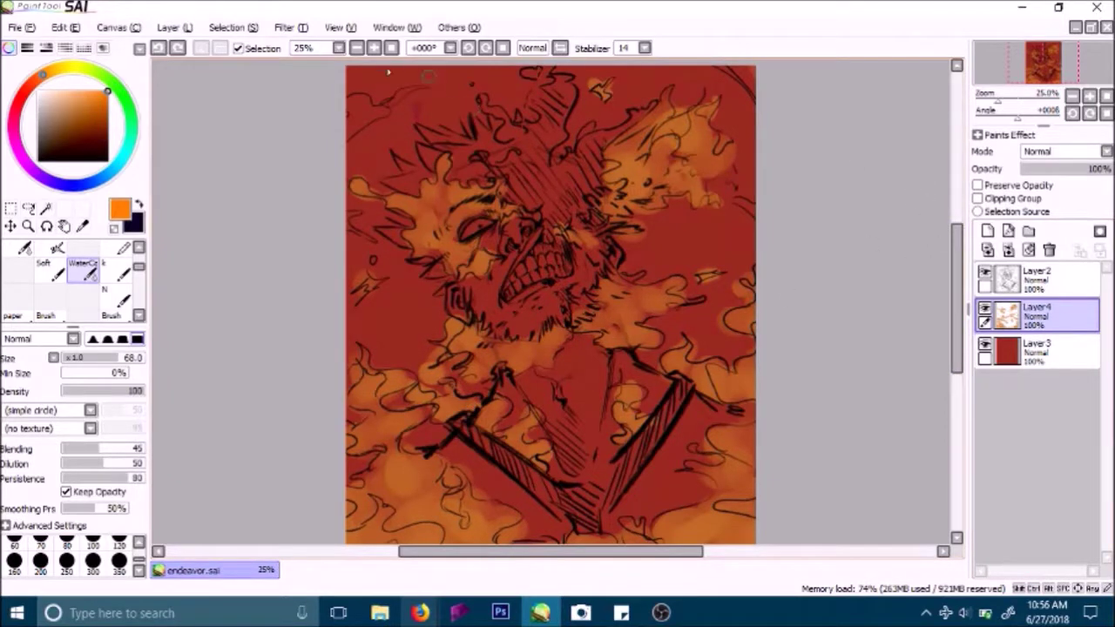
Step: Add a new layer above the flames and cover most of the canvas with bright orange using the Color brush at size 500
{"action": "left_click", "coordinate": [357, 48]}
{"action": "left_click", "coordinate": [987, 230]}
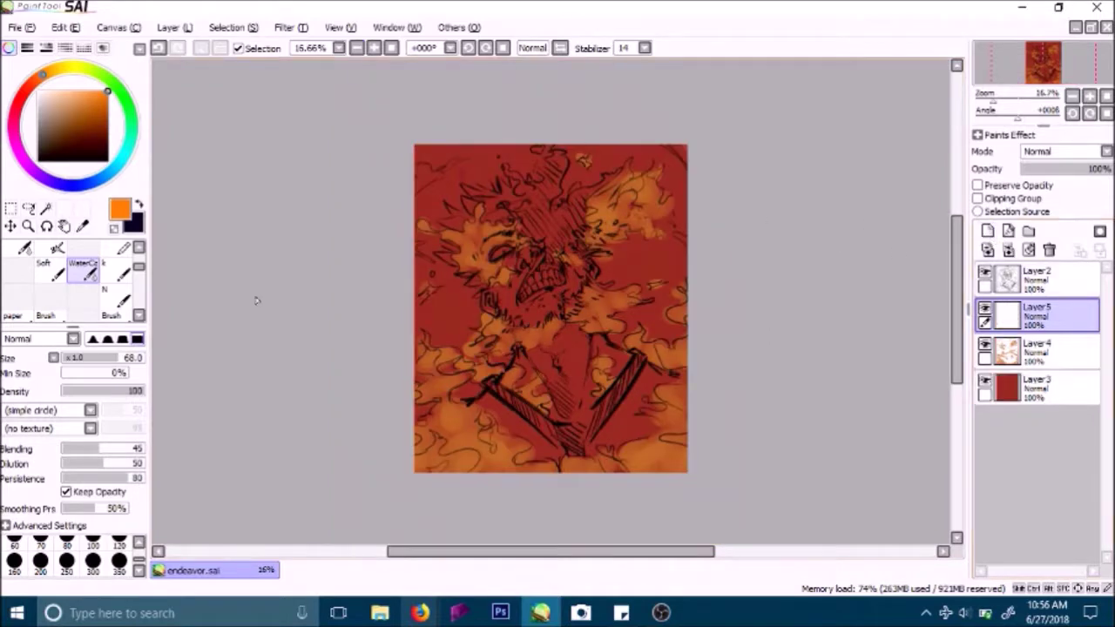
{"action": "scroll", "coordinate": [138, 256], "scroll_direction": "up", "scroll_amount": 2}
{"action": "left_click", "coordinate": [80, 253]}
{"action": "mouse_move", "coordinate": [419, 193]}
{"action": "left_mouse_down"}
{"action": "mouse_move", "coordinate": [398, 293]}
{"action": "mouse_move", "coordinate": [466, 470]}
{"action": "mouse_move", "coordinate": [706, 428]}
{"action": "mouse_move", "coordinate": [604, 454]}
{"action": "mouse_move", "coordinate": [684, 323]}
{"action": "mouse_move", "coordinate": [659, 274]}
{"action": "mouse_move", "coordinate": [523, 218]}
{"action": "mouse_move", "coordinate": [662, 188]}
{"action": "mouse_move", "coordinate": [534, 210]}
{"action": "mouse_move", "coordinate": [470, 248]}
{"action": "mouse_move", "coordinate": [474, 339]}
{"action": "mouse_move", "coordinate": [496, 379]}
{"action": "mouse_move", "coordinate": [609, 331]}
{"action": "mouse_move", "coordinate": [600, 366]}
{"action": "mouse_move", "coordinate": [451, 426]}
{"action": "left_mouse_up"}
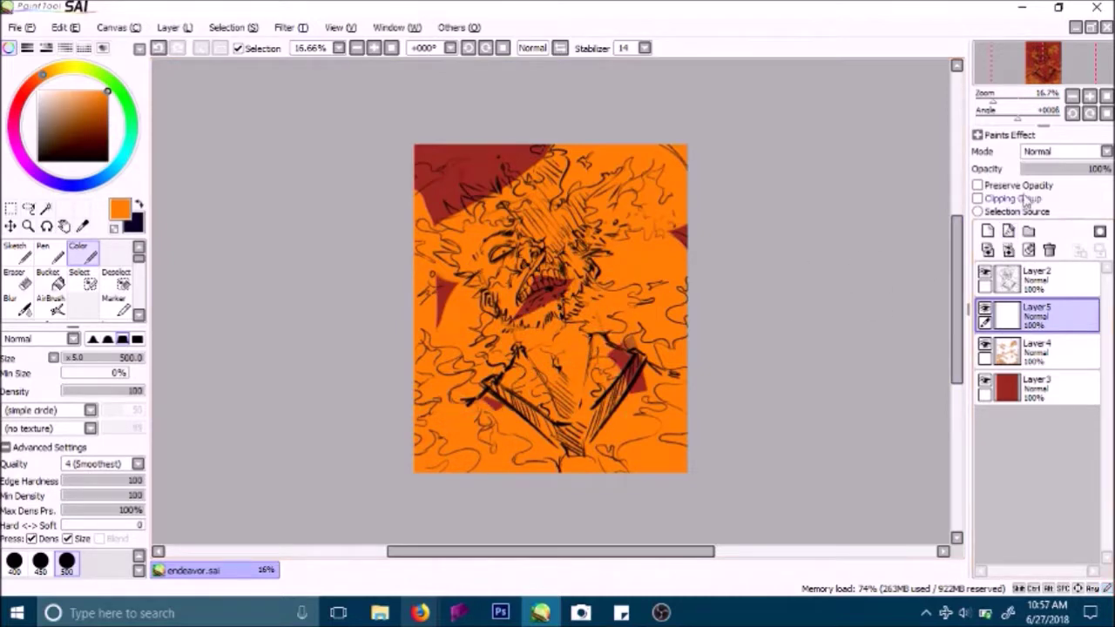
Step: Clip the bright orange layer to the flame layer and lower its opacity to 46%, comparing it hidden and shown
{"action": "left_click", "coordinate": [1013, 200]}
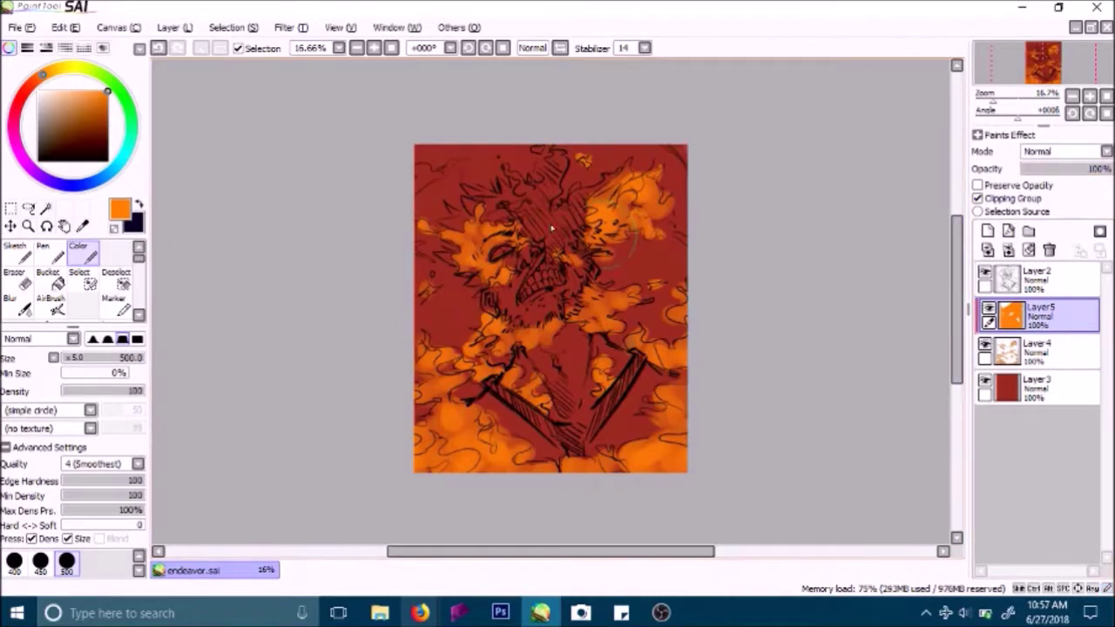
{"action": "left_click", "coordinate": [376, 48]}
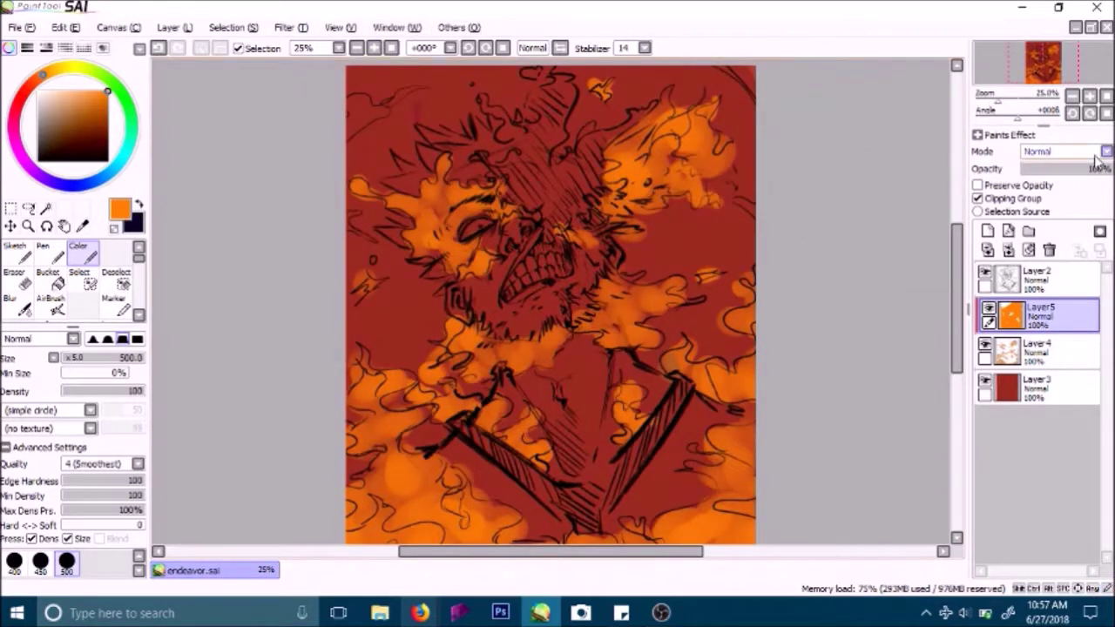
{"action": "left_click_drag", "start_coordinate": [1095, 171], "coordinate": [1064, 173]}
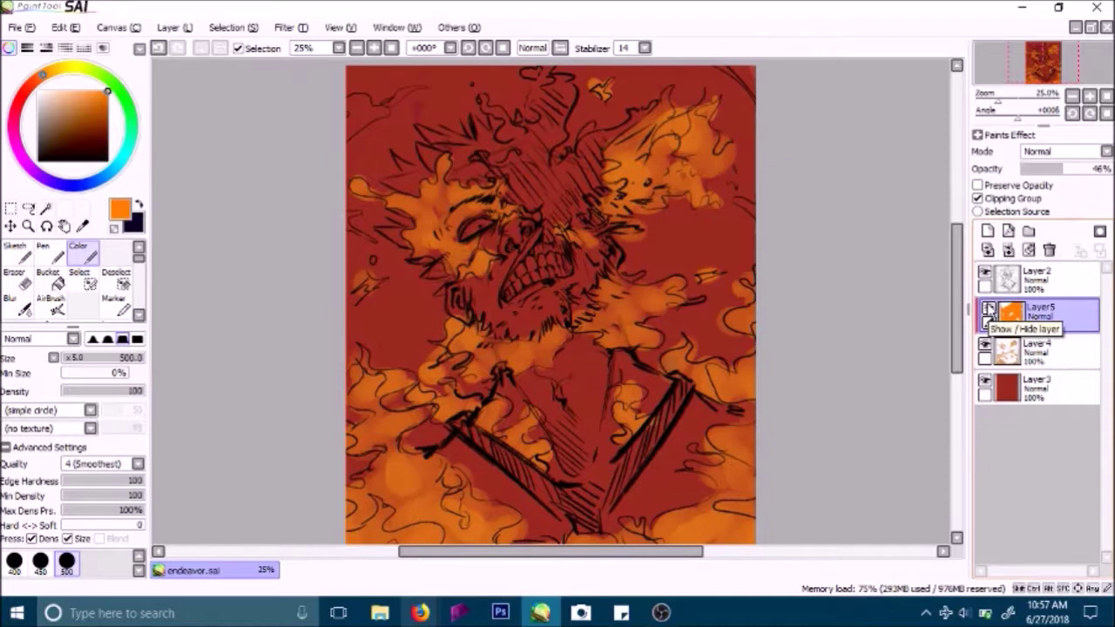
{"action": "left_click", "coordinate": [988, 311]}
{"action": "left_click", "coordinate": [989, 311]}
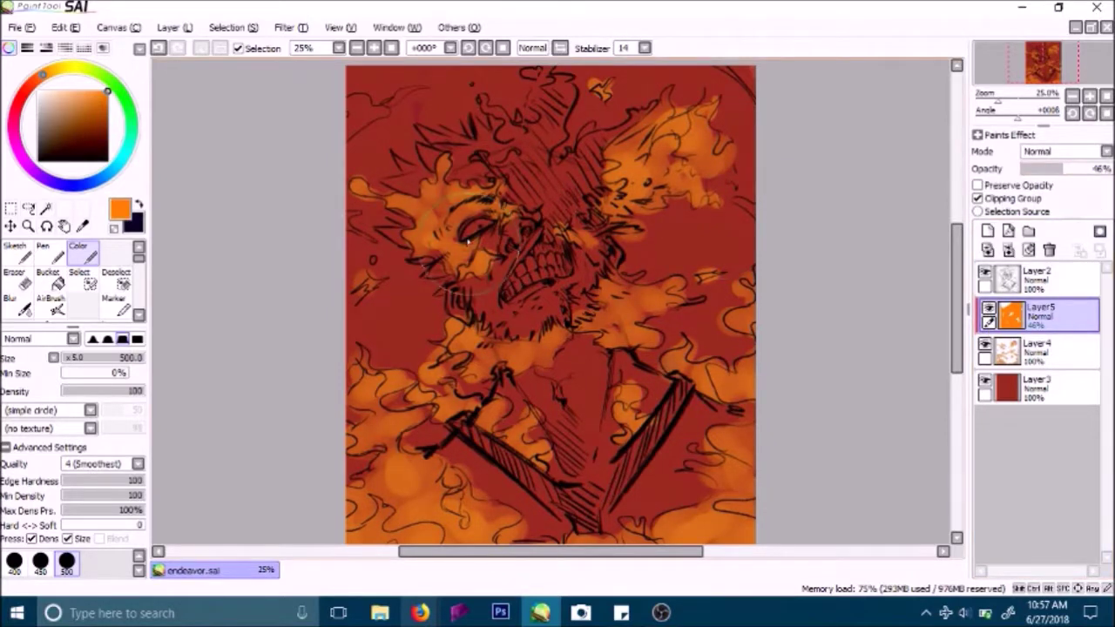
Step: Reduce the clipped orange layer's opacity to 32%, transfer its paint down into the flame layer, and delete the emptied layer
{"action": "right_click", "coordinate": [430, 224]}
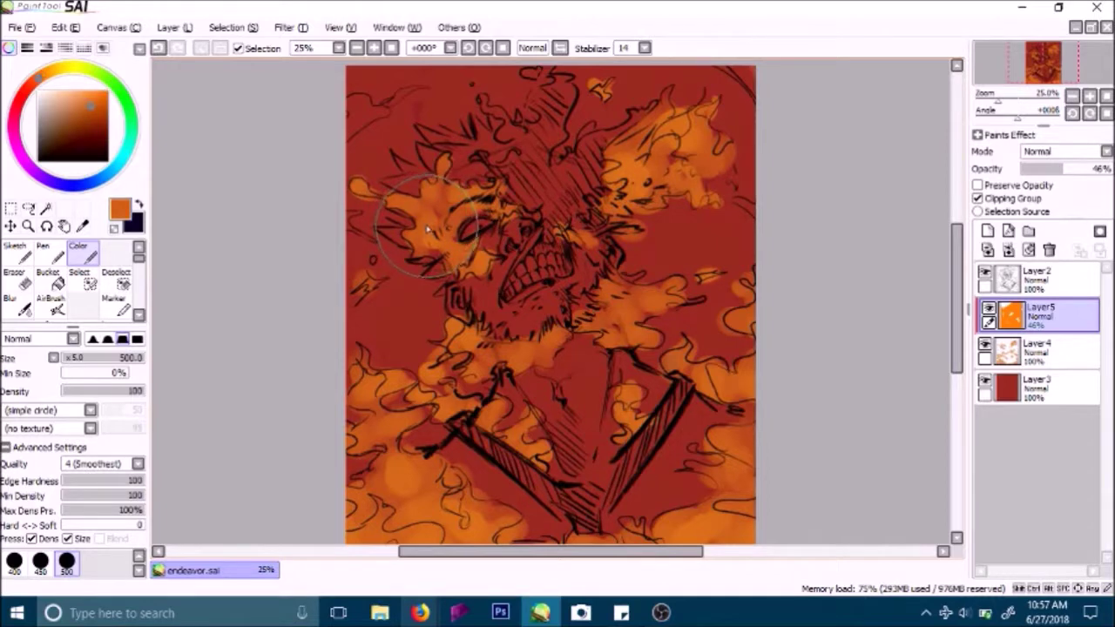
{"action": "left_click", "coordinate": [356, 48]}
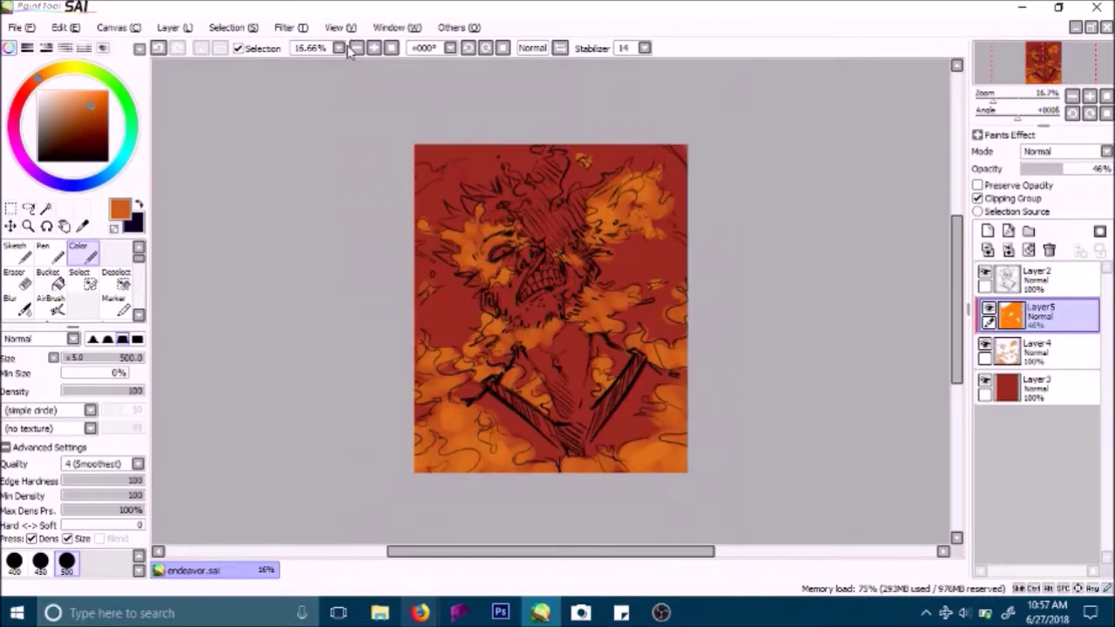
{"action": "left_click_drag", "start_coordinate": [1051, 172], "coordinate": [1051, 176]}
{"action": "left_click", "coordinate": [1049, 251]}
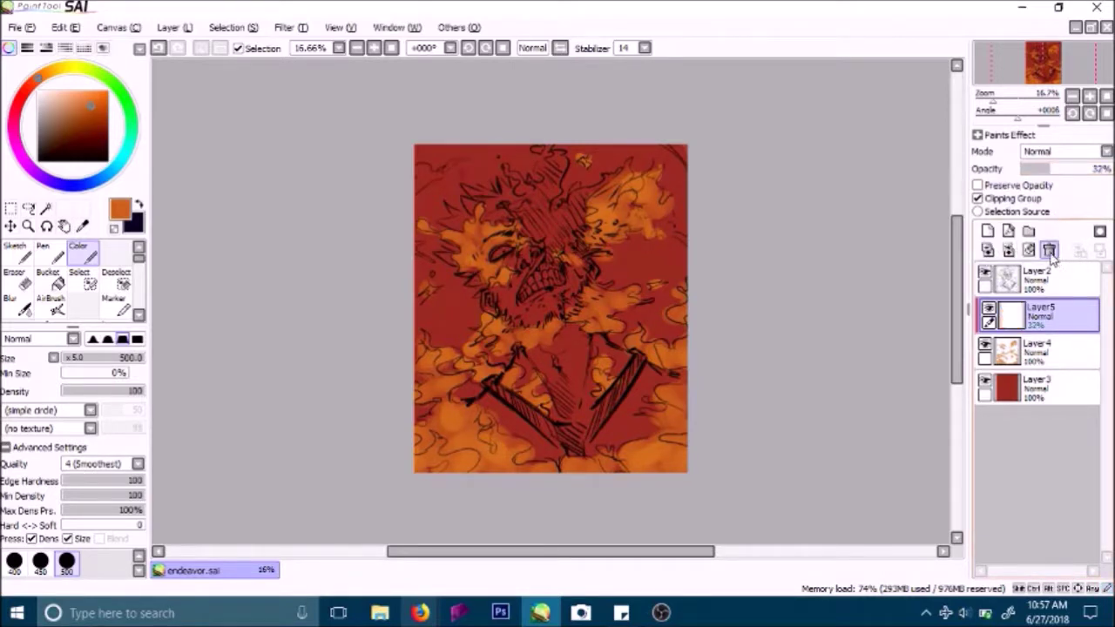
{"action": "left_click", "coordinate": [1050, 251]}
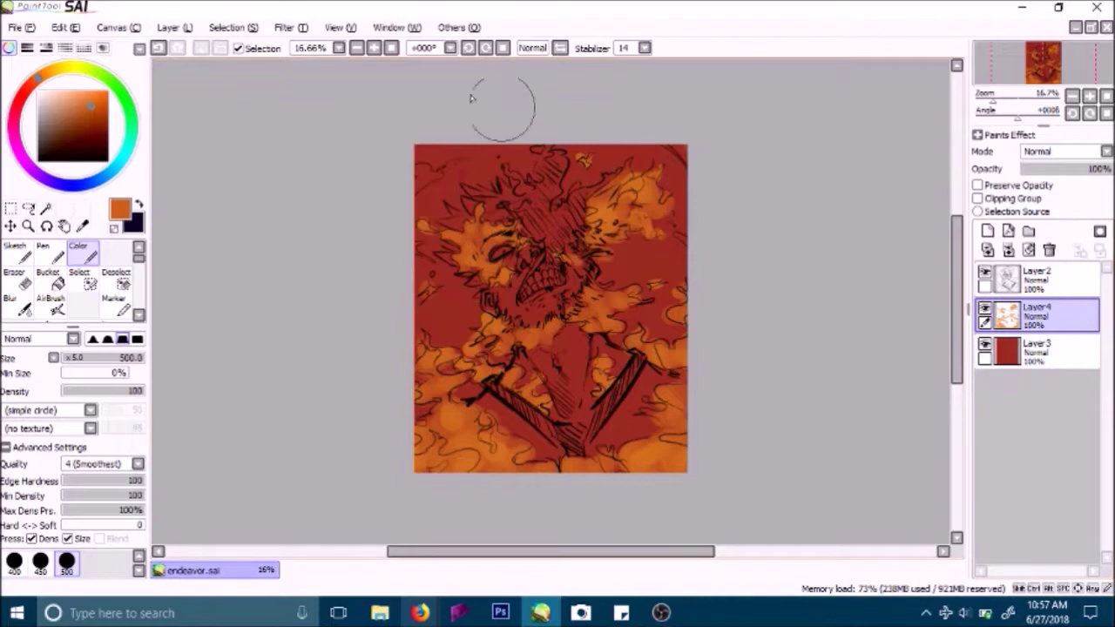
{"action": "left_click", "coordinate": [376, 30]}
{"action": "left_click", "coordinate": [277, 179]}
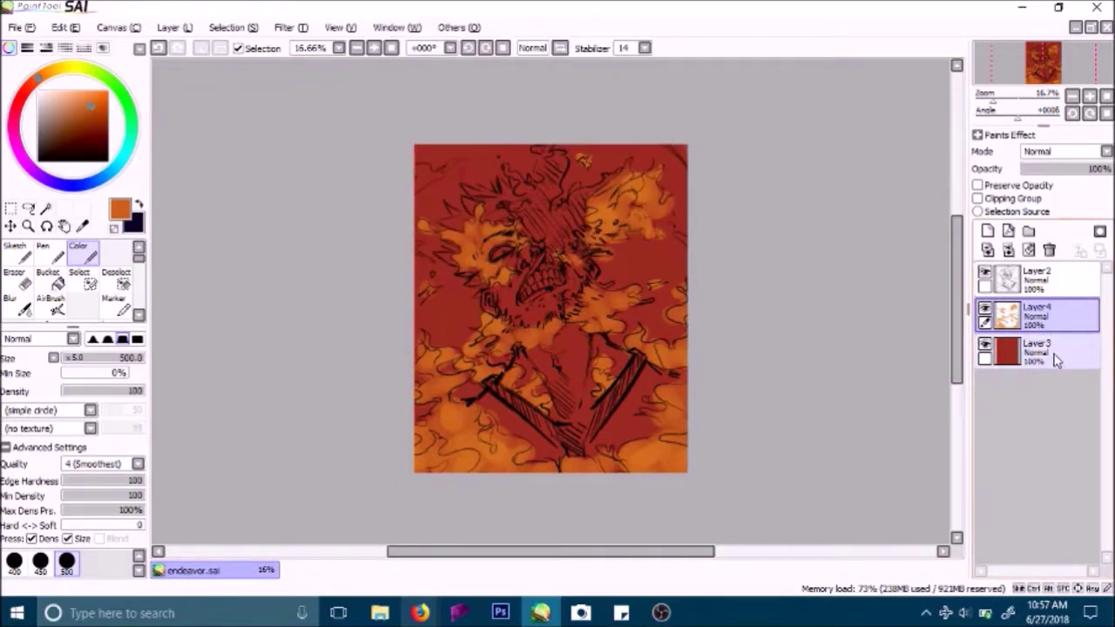
Step: Add a new layer and place it between the flame layer and the red base
{"action": "left_click", "coordinate": [373, 48]}
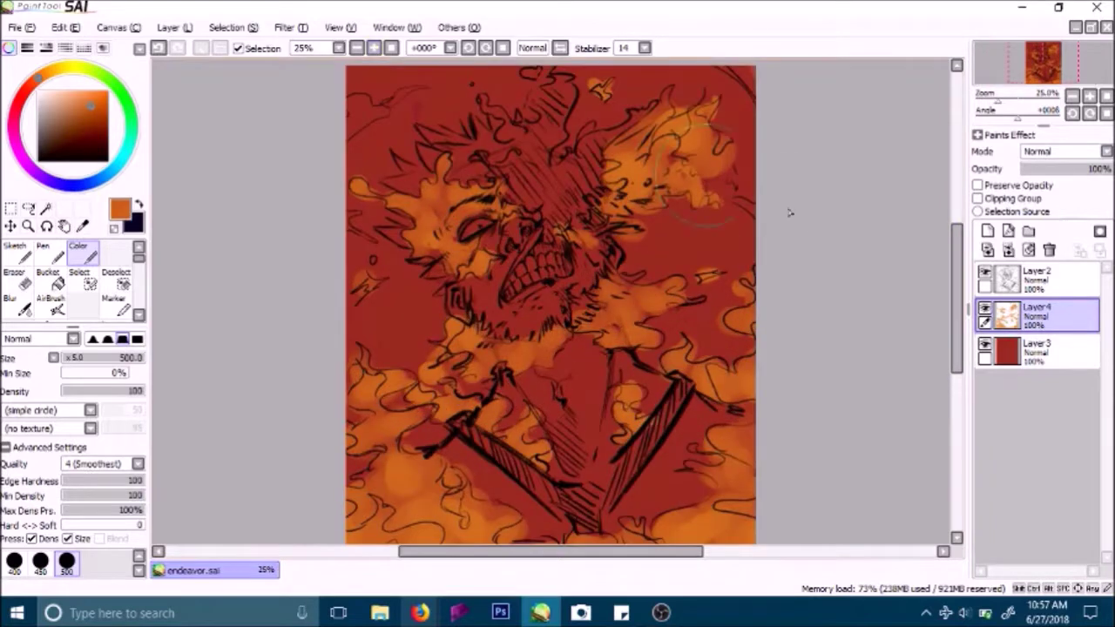
{"action": "scroll", "coordinate": [951, 278], "scroll_direction": "up", "scroll_amount": 3}
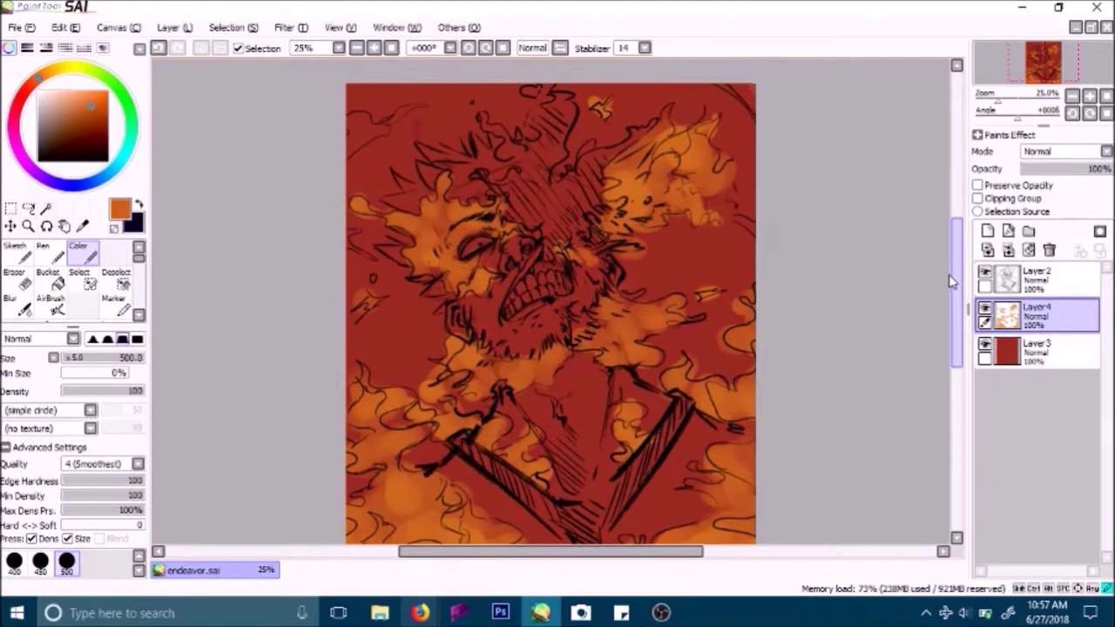
{"action": "left_click", "coordinate": [987, 230]}
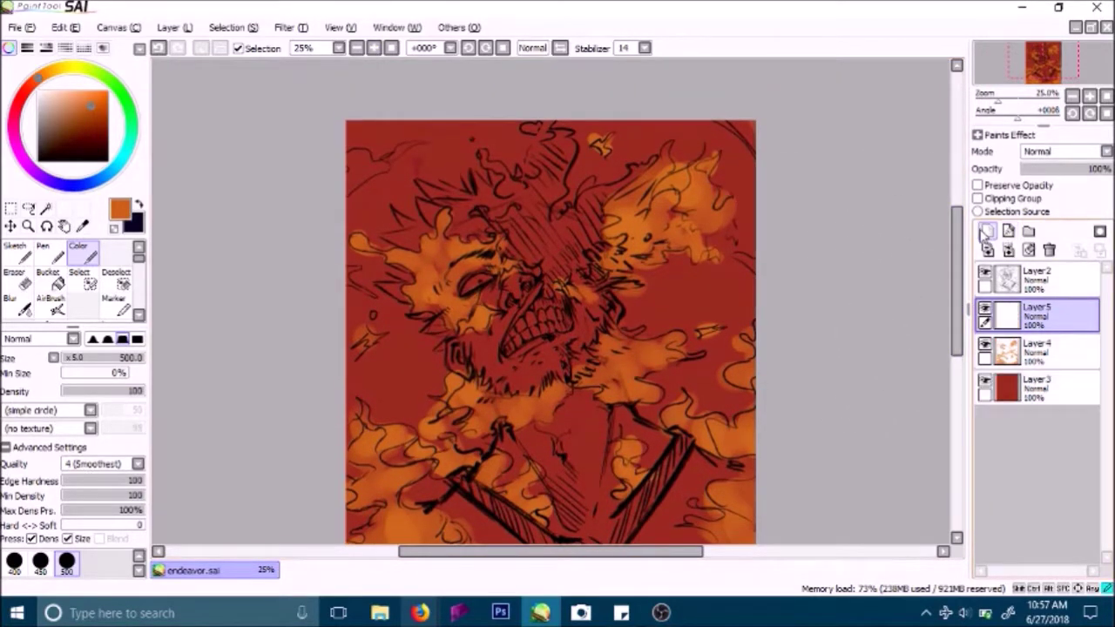
{"action": "left_click_drag", "start_coordinate": [1046, 324], "coordinate": [1043, 359]}
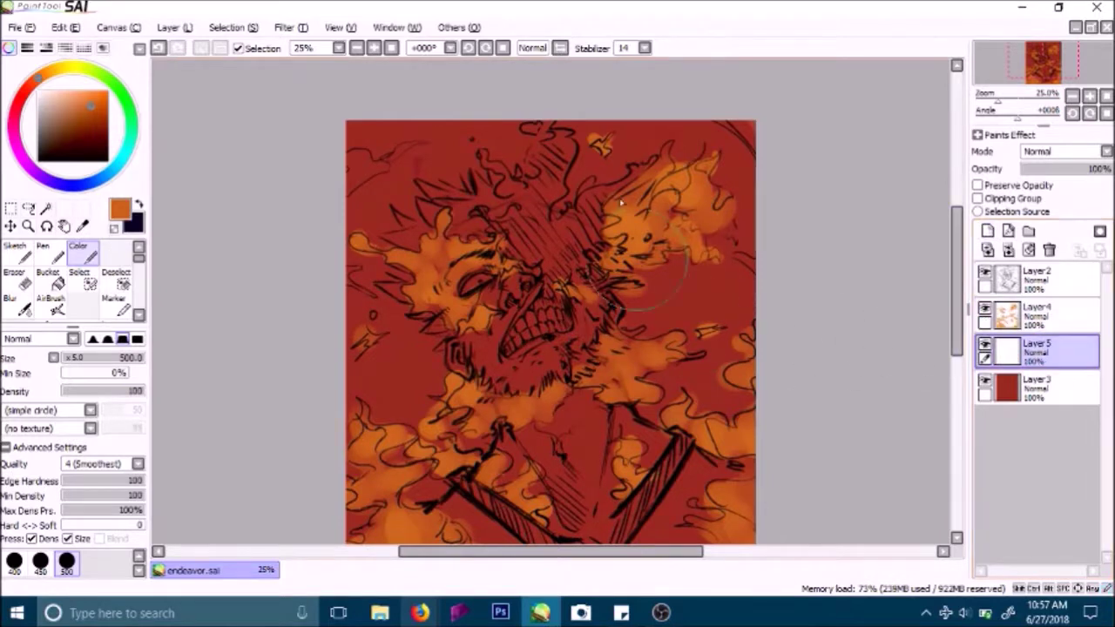
Step: Sample the base red, darken it to a deep red with a slightly cooler hue, and choose the watercolor brush
{"action": "left_click", "coordinate": [355, 187], "text": "alt"}
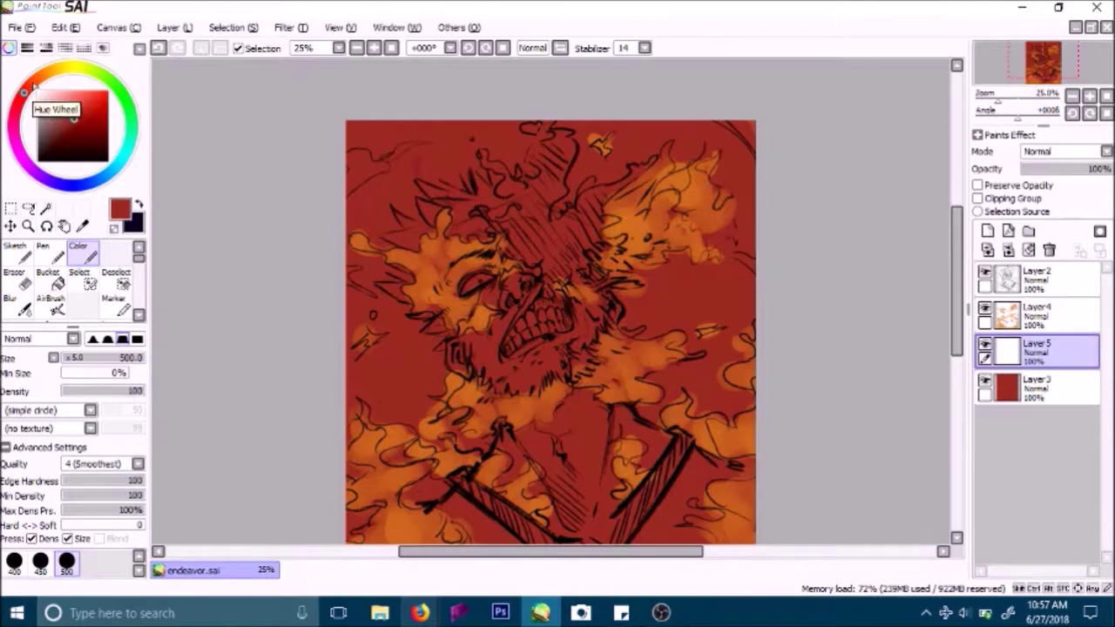
{"action": "left_click", "coordinate": [72, 135]}
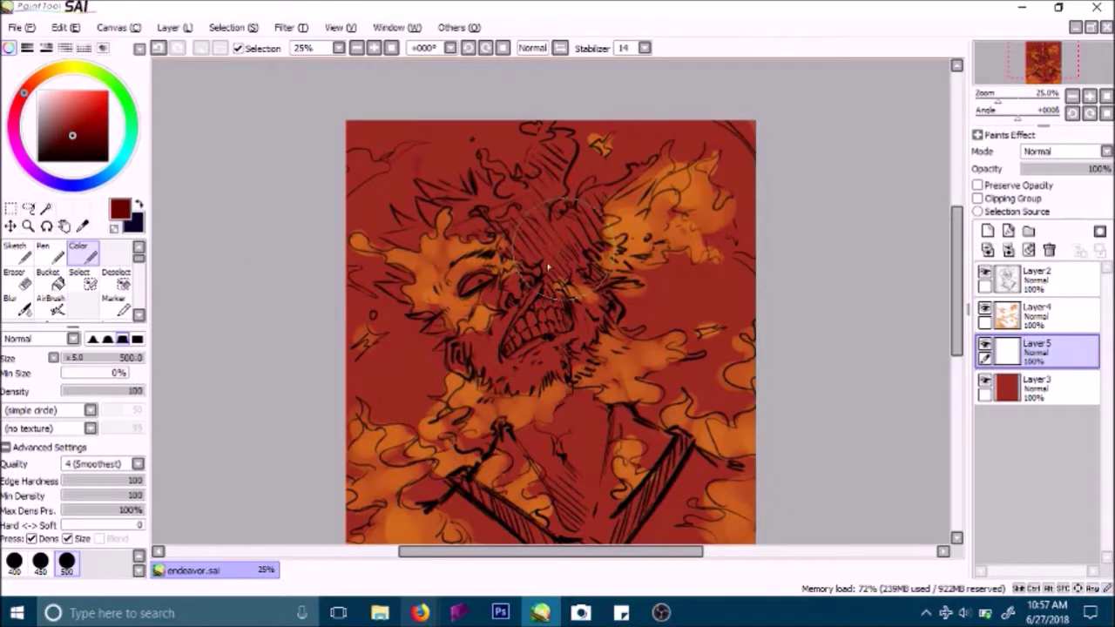
{"action": "left_click", "coordinate": [20, 100]}
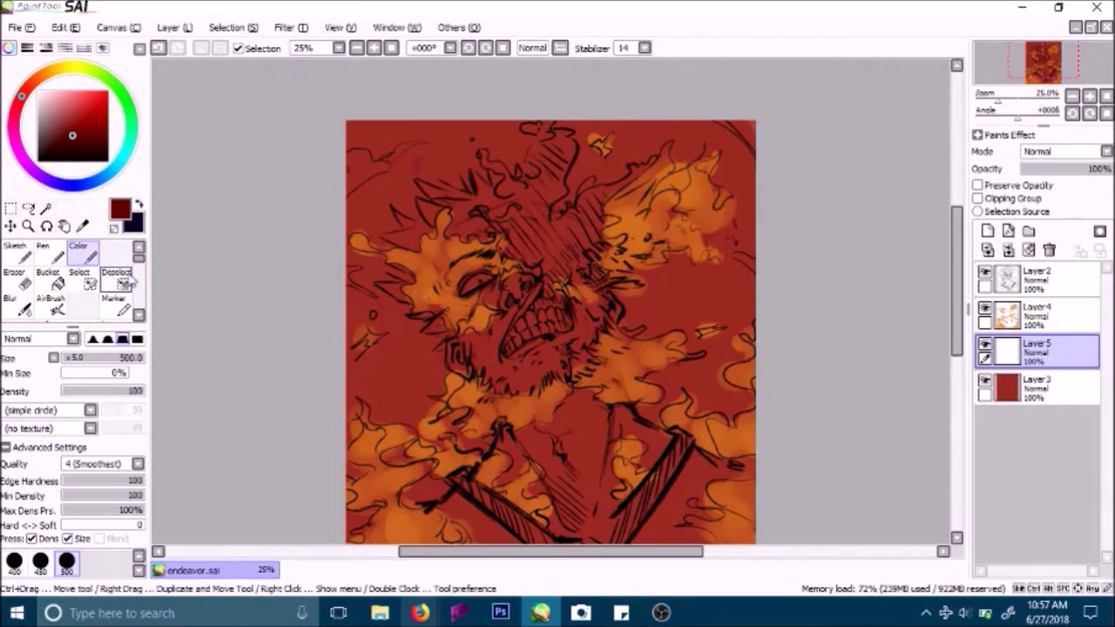
{"action": "scroll", "coordinate": [144, 271], "scroll_direction": "down", "scroll_amount": 1}
{"action": "left_click", "coordinate": [83, 281]}
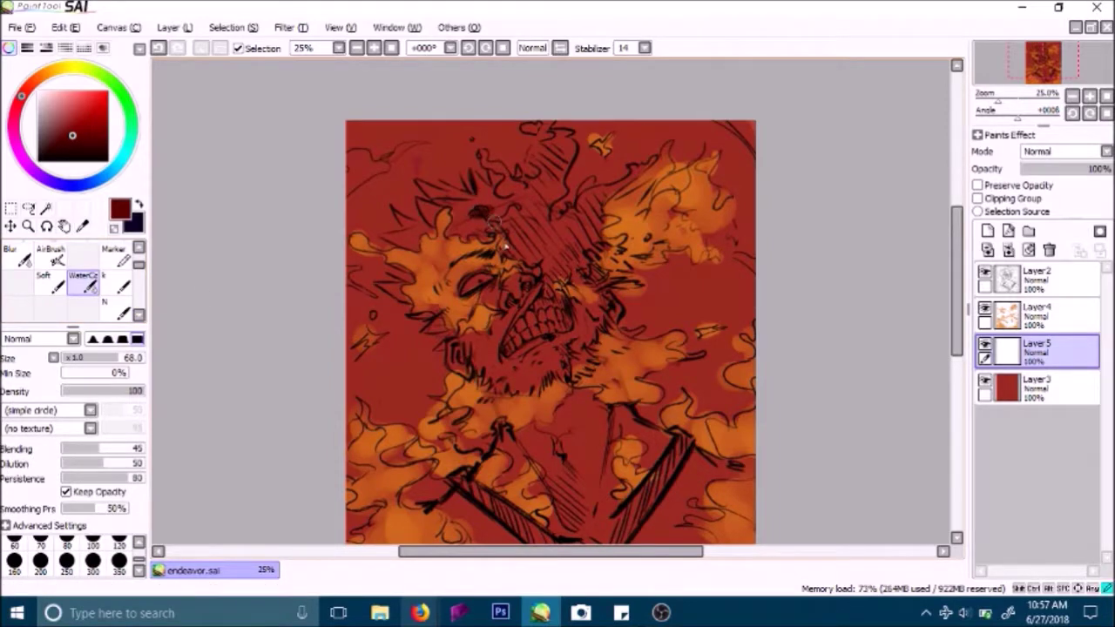
Step: Paint a dark red patch over the hatched forehead shadow, and move its layer above the flame layer
{"action": "left_click_drag", "start_coordinate": [504, 224], "coordinate": [513, 253]}
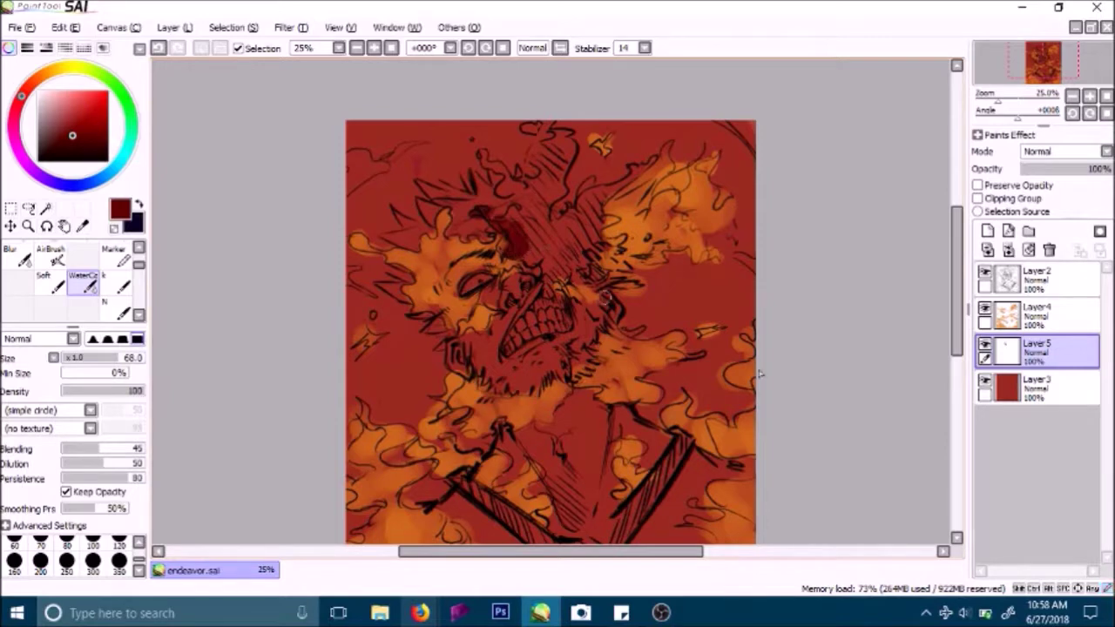
{"action": "left_click_drag", "start_coordinate": [1065, 348], "coordinate": [1069, 317]}
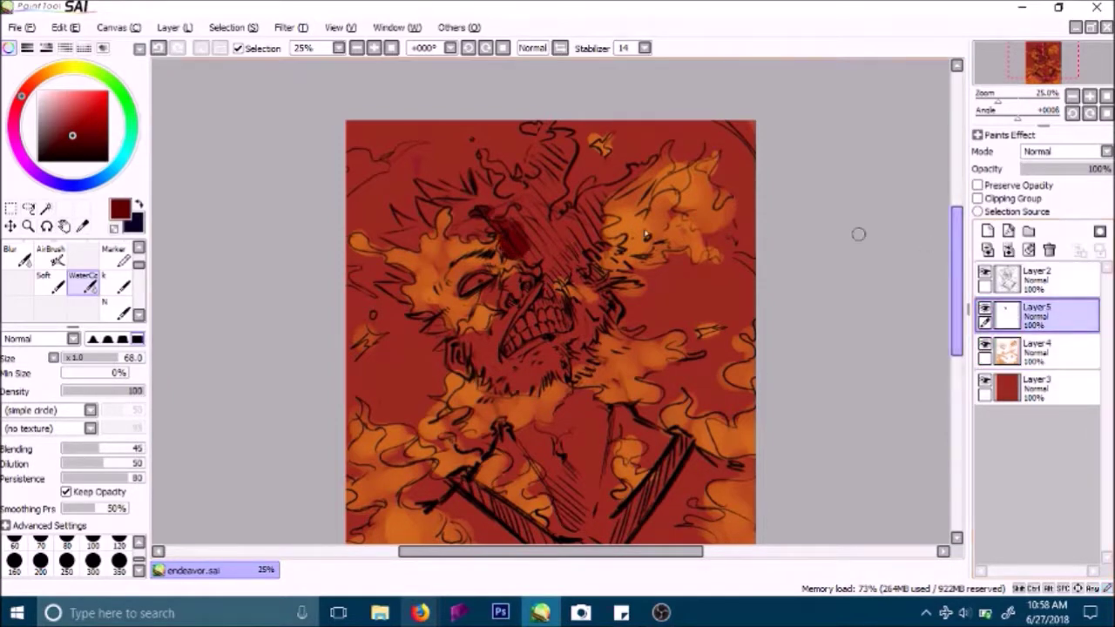
Step: Fill the hatched forehead shadow and the curling shapes above the head with dark red at brush size 98
{"action": "left_click_drag", "start_coordinate": [135, 364], "coordinate": [144, 359]}
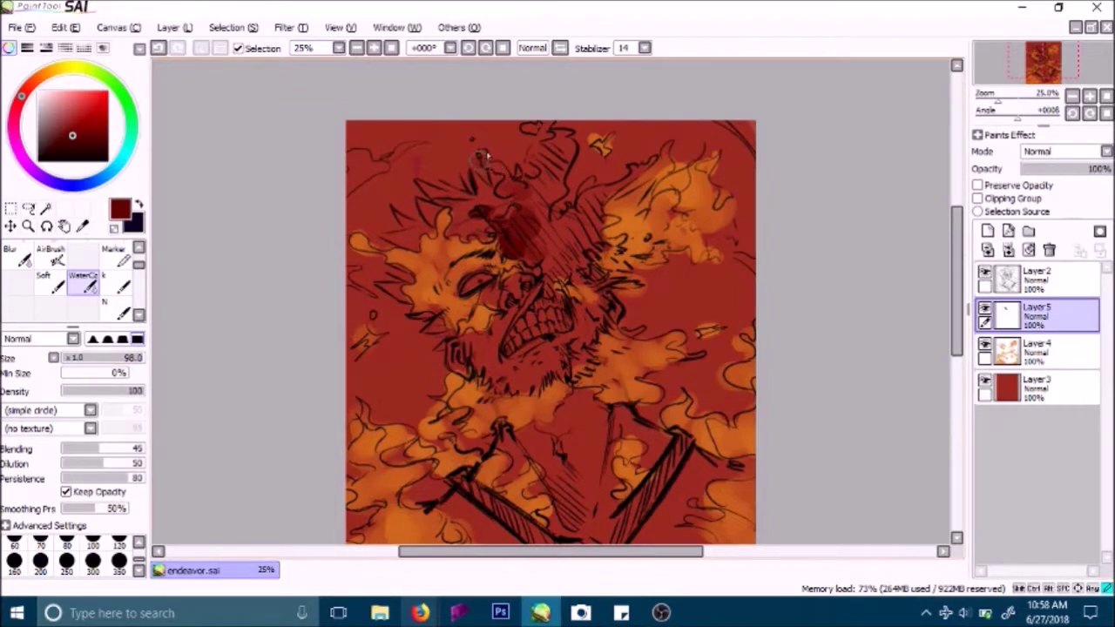
{"action": "mouse_move", "coordinate": [481, 157]}
{"action": "left_mouse_down"}
{"action": "mouse_move", "coordinate": [505, 170]}
{"action": "mouse_move", "coordinate": [528, 217]}
{"action": "mouse_move", "coordinate": [545, 174]}
{"action": "left_mouse_up"}
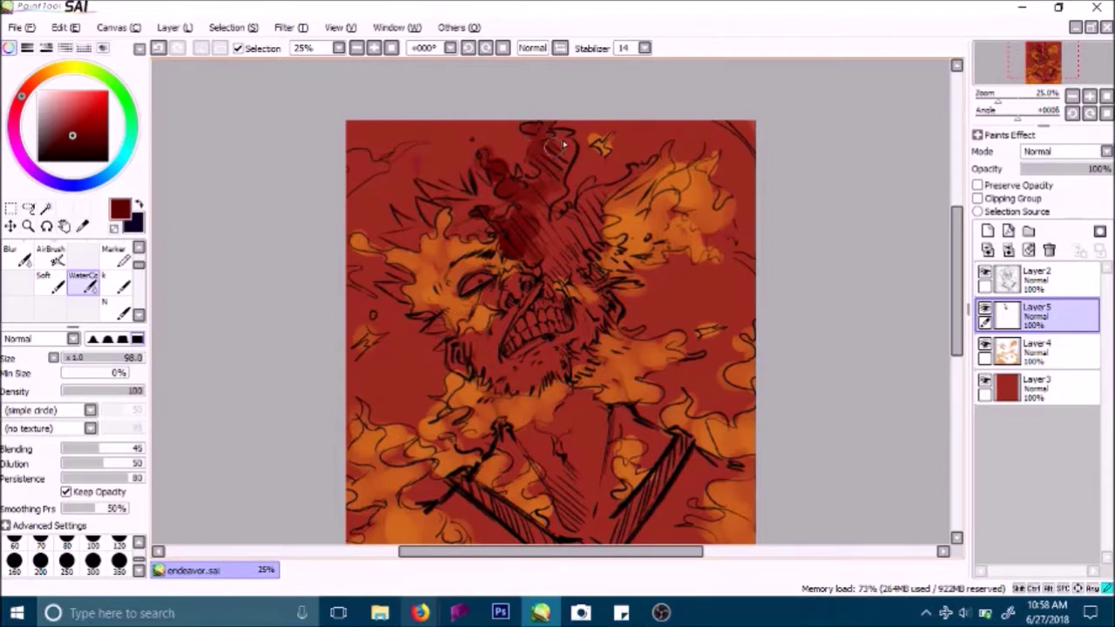
{"action": "mouse_move", "coordinate": [540, 154]}
{"action": "left_mouse_down"}
{"action": "mouse_move", "coordinate": [544, 207]}
{"action": "mouse_move", "coordinate": [557, 243]}
{"action": "mouse_move", "coordinate": [538, 258]}
{"action": "mouse_move", "coordinate": [546, 272]}
{"action": "mouse_move", "coordinate": [545, 256]}
{"action": "mouse_move", "coordinate": [591, 263]}
{"action": "mouse_move", "coordinate": [568, 213]}
{"action": "mouse_move", "coordinate": [647, 163]}
{"action": "mouse_move", "coordinate": [604, 197]}
{"action": "mouse_move", "coordinate": [592, 239]}
{"action": "left_mouse_up"}
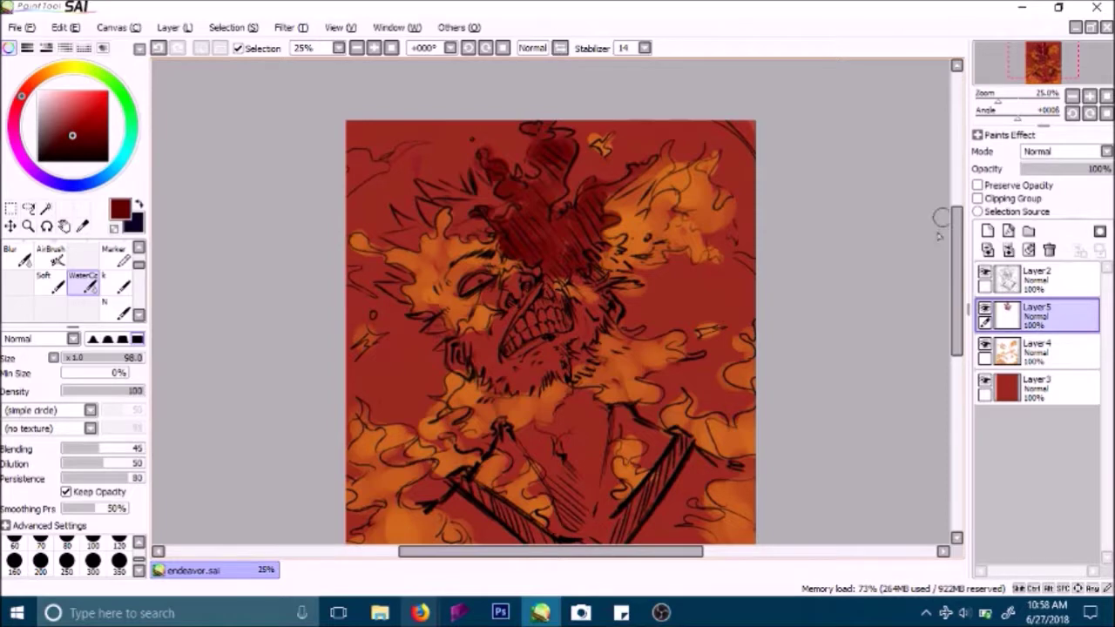
Step: Add dark red touches to the mouth, ear, neck and background spots, and transfer the paint down into the flame layer
{"action": "left_click_drag", "start_coordinate": [956, 231], "coordinate": [962, 251]}
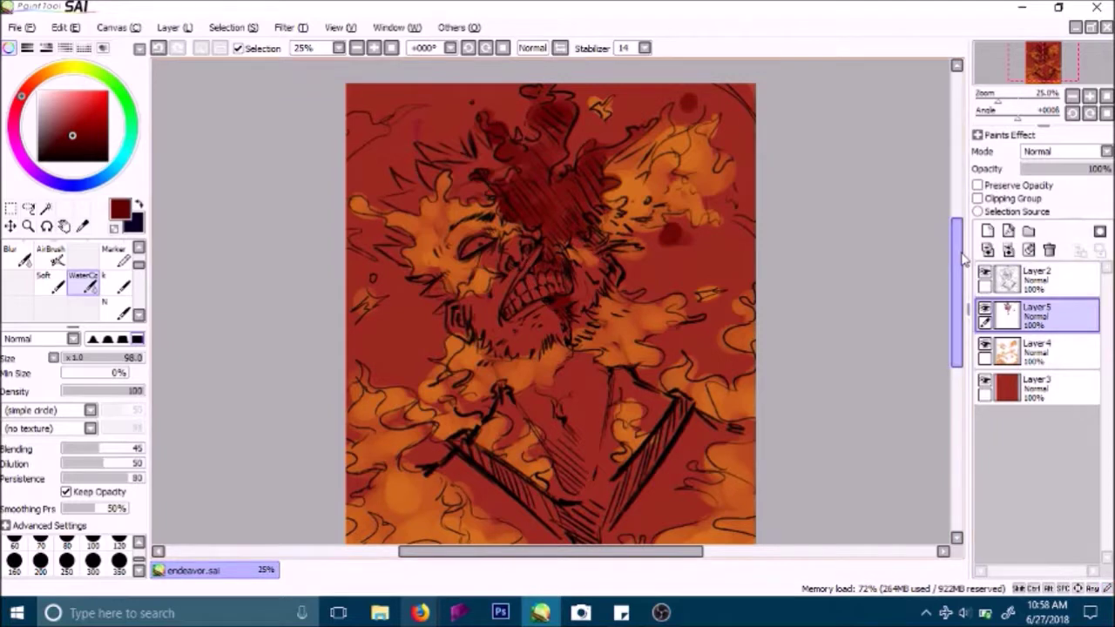
{"action": "left_click_drag", "start_coordinate": [961, 257], "coordinate": [959, 278]}
{"action": "scroll", "coordinate": [583, 403], "scroll_direction": "down", "scroll_amount": 1}
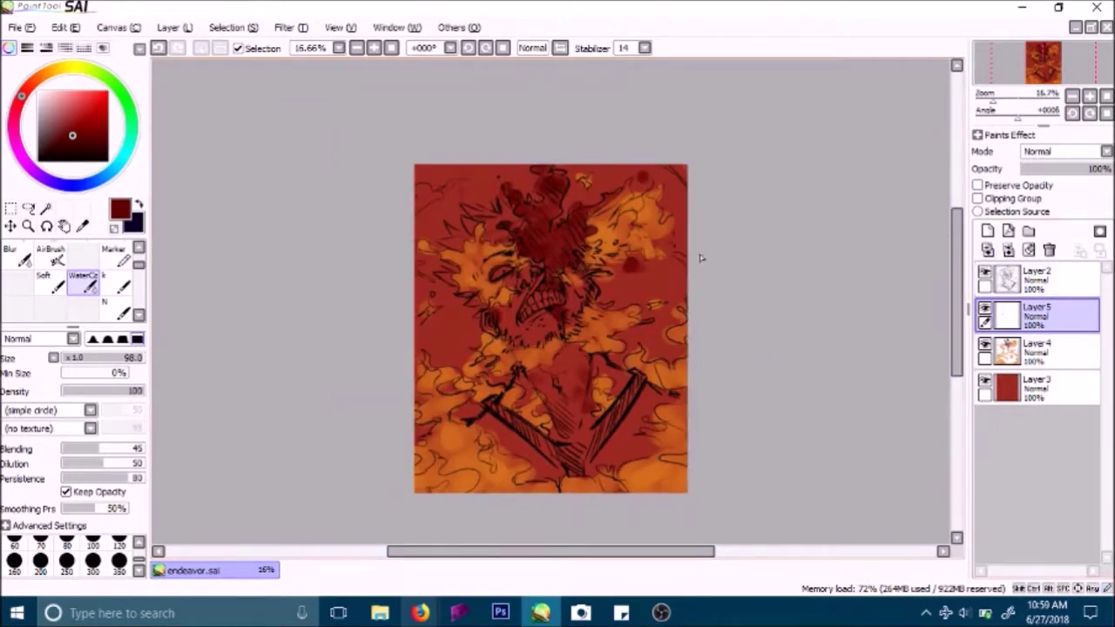
{"action": "left_click", "coordinate": [374, 48]}
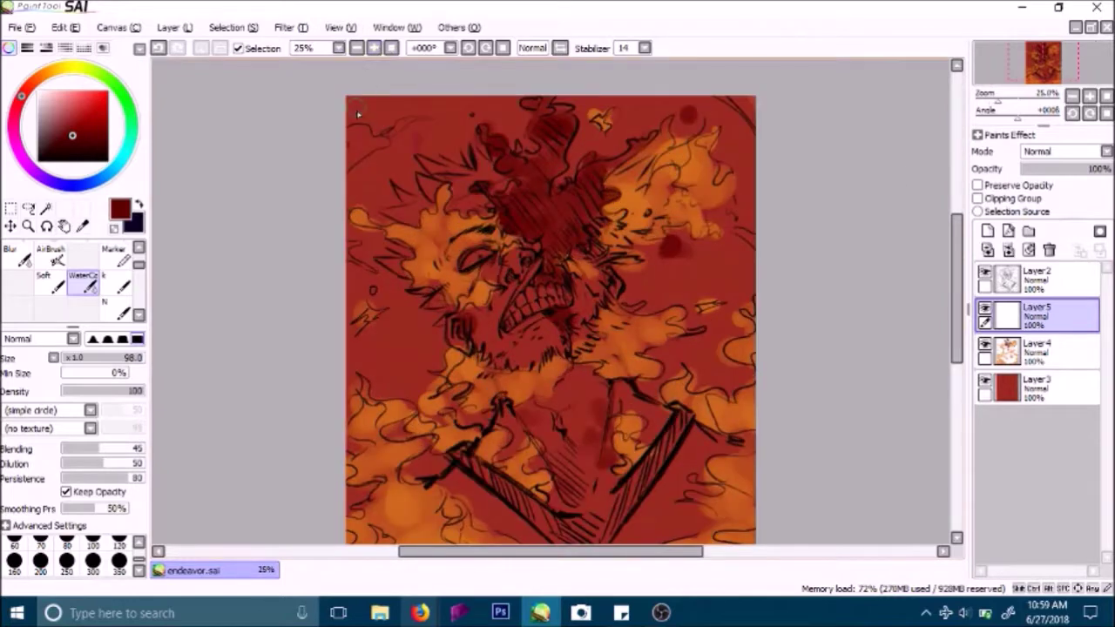
Step: Mix a dark purple and tint the forehead shadow and the curling shapes above the head with it
{"action": "left_click", "coordinate": [120, 160]}
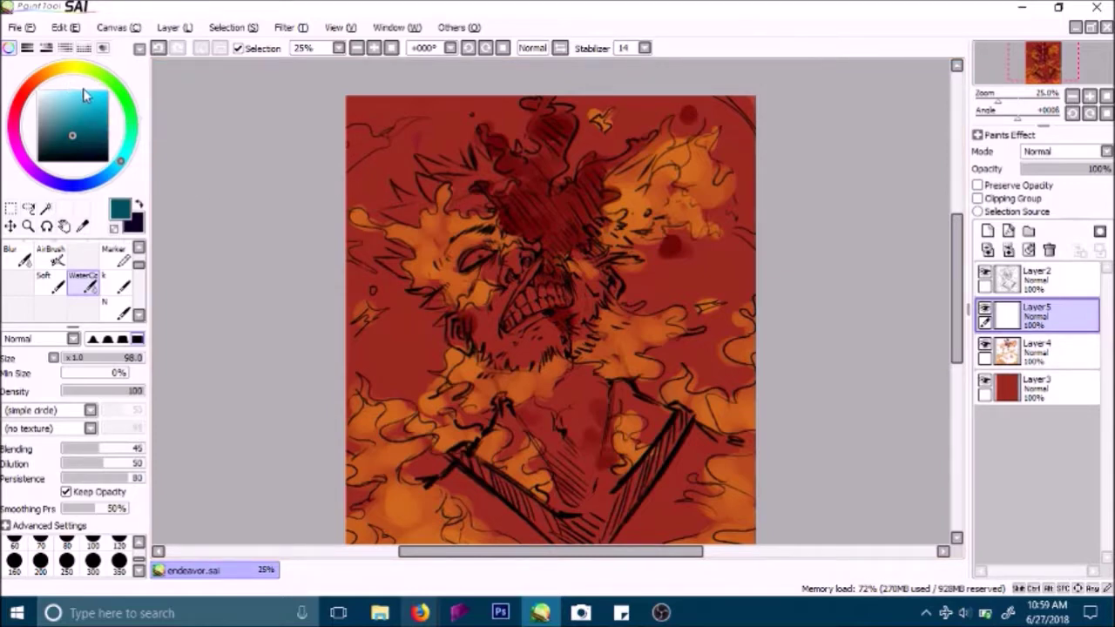
{"action": "left_click", "coordinate": [90, 140]}
{"action": "left_click", "coordinate": [85, 135]}
{"action": "left_click", "coordinate": [41, 175]}
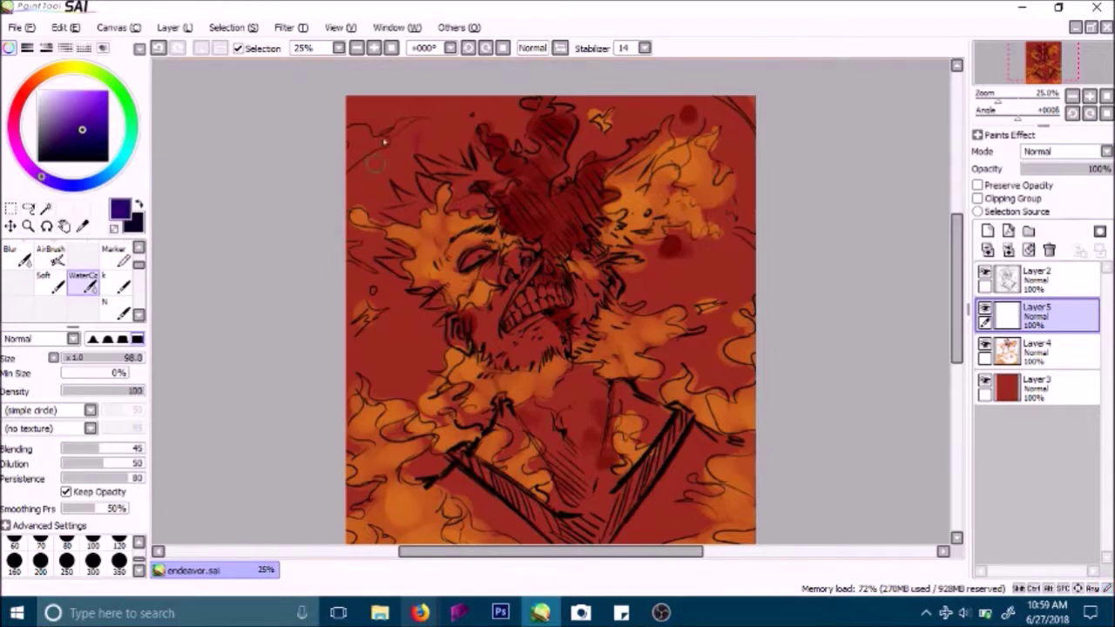
{"action": "right_click", "coordinate": [398, 167]}
{"action": "left_click", "coordinate": [69, 185]}
{"action": "left_click", "coordinate": [80, 126]}
{"action": "left_click_drag", "start_coordinate": [484, 193], "coordinate": [505, 231]}
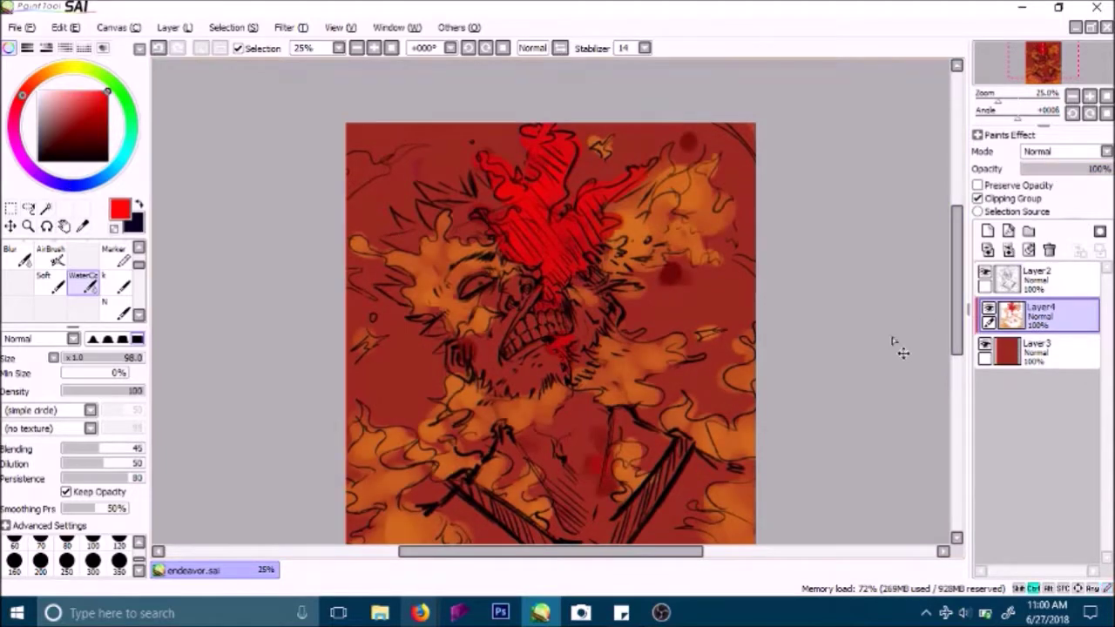
Step: Undo the bright red fill over the forehead shadow and the curling shapes
{"action": "key", "text": "ctrl+z"}
{"action": "key", "text": "ctrl+z"}
{"action": "key", "text": "ctrl+z"}
{"action": "key", "text": "ctrl+z"}
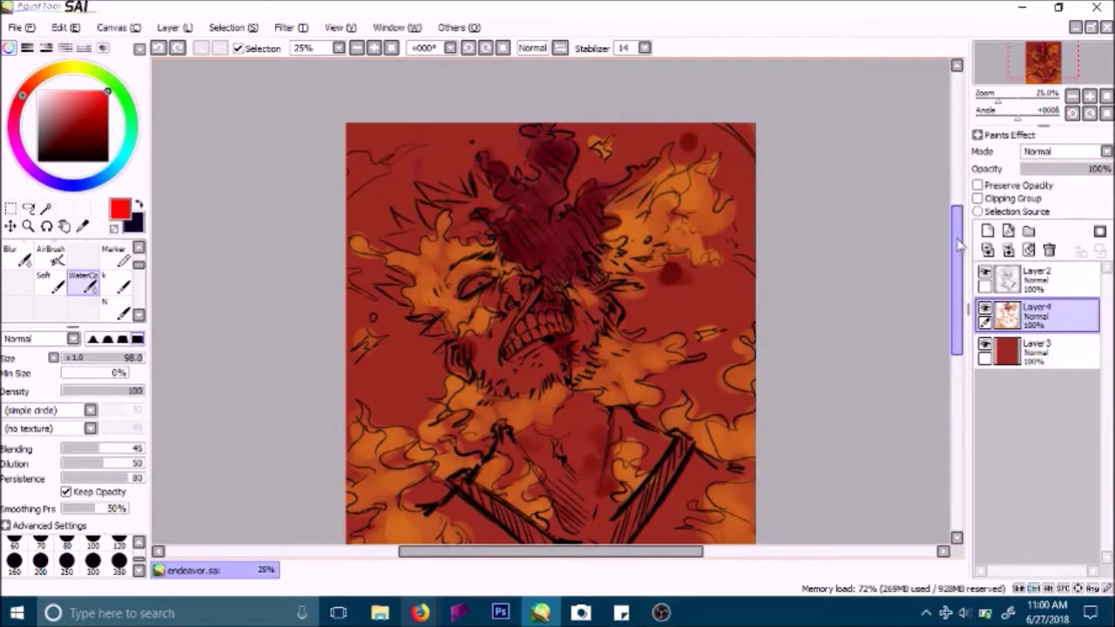
Step: Add a layer above the flame layer and glaze bright red over the forehead shadow with the watercolor brush at size 300
{"action": "left_click", "coordinate": [986, 230]}
{"action": "left_click_drag", "start_coordinate": [506, 225], "coordinate": [520, 244]}
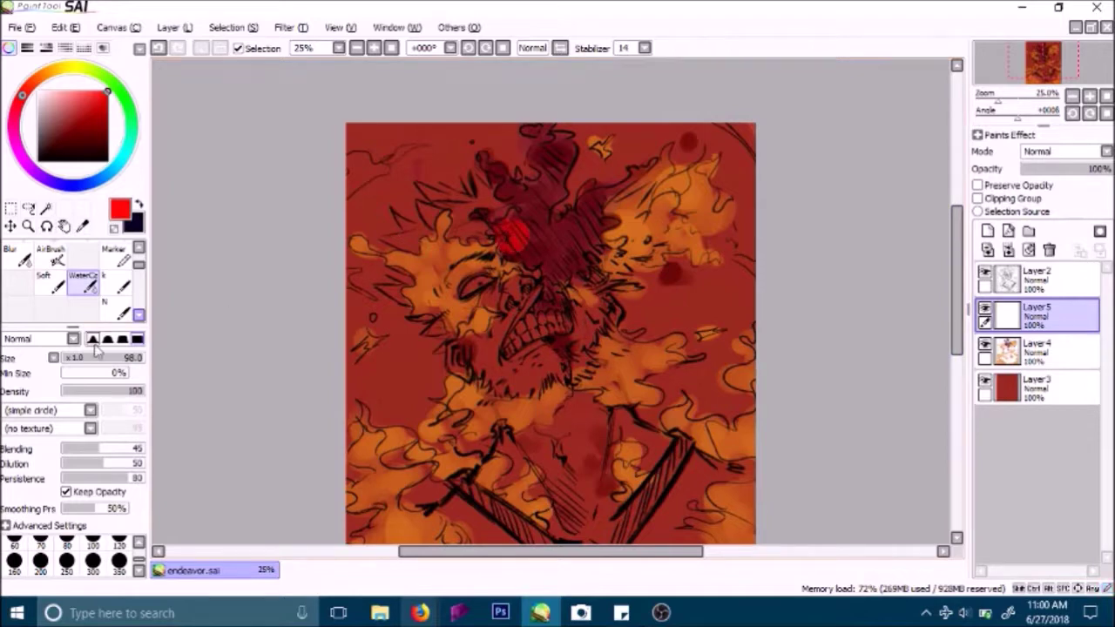
{"action": "left_click", "coordinate": [93, 562]}
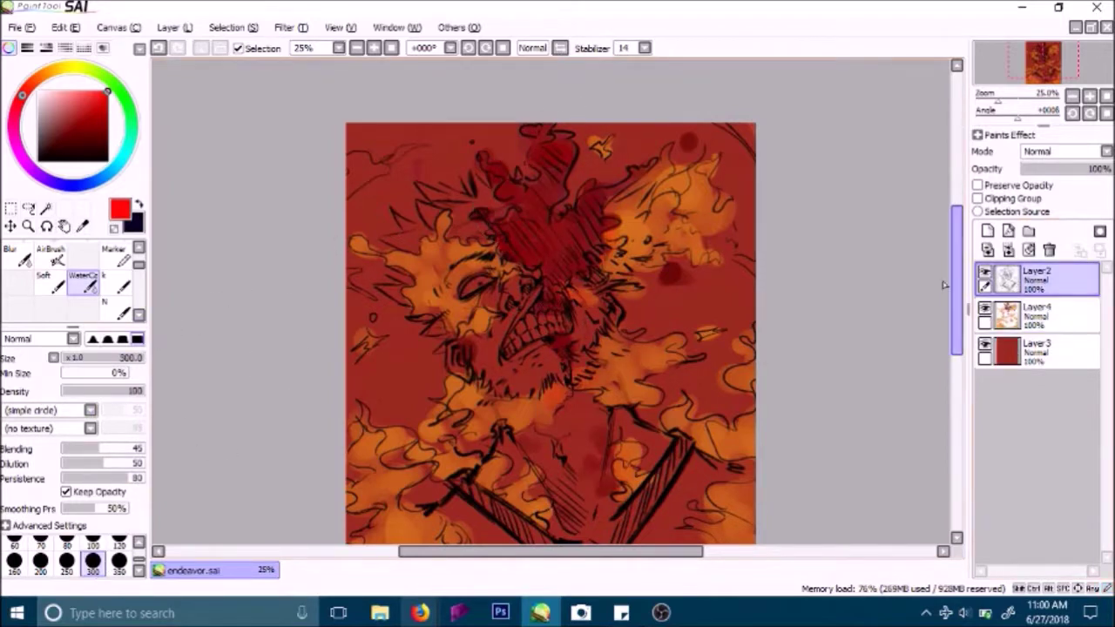
Step: Erase the sketch's hatching lines from the forehead shadow and the curling shapes above the head
{"action": "key", "text": "e"}
{"action": "mouse_move", "coordinate": [532, 233]}
{"action": "left_mouse_down"}
{"action": "mouse_move", "coordinate": [521, 234]}
{"action": "mouse_move", "coordinate": [545, 251]}
{"action": "mouse_move", "coordinate": [582, 228]}
{"action": "mouse_move", "coordinate": [585, 217]}
{"action": "mouse_move", "coordinate": [558, 226]}
{"action": "mouse_move", "coordinate": [537, 198]}
{"action": "mouse_move", "coordinate": [559, 165]}
{"action": "left_mouse_up"}
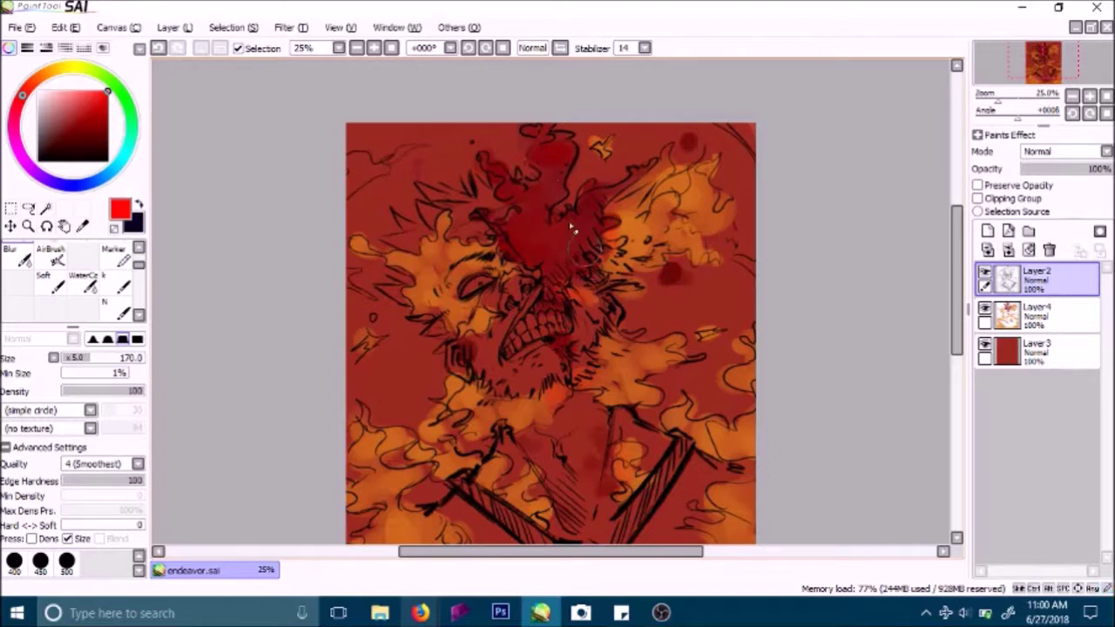
{"action": "left_click_drag", "start_coordinate": [522, 204], "coordinate": [521, 212]}
{"action": "left_click_drag", "start_coordinate": [590, 234], "coordinate": [601, 227]}
{"action": "key", "text": "ctrl+z"}
{"action": "left_click_drag", "start_coordinate": [599, 209], "coordinate": [626, 198]}
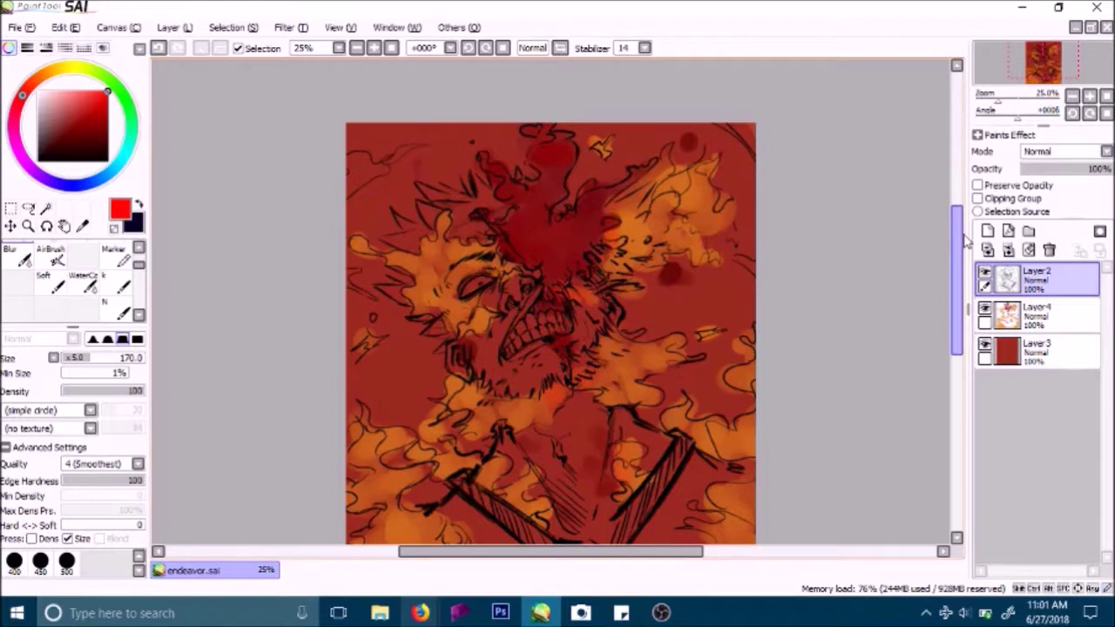
Step: Erase the hatching from both collar bands and redraw fine black lines inside the collar with the size 10 brush
{"action": "left_click_drag", "start_coordinate": [958, 241], "coordinate": [959, 263]}
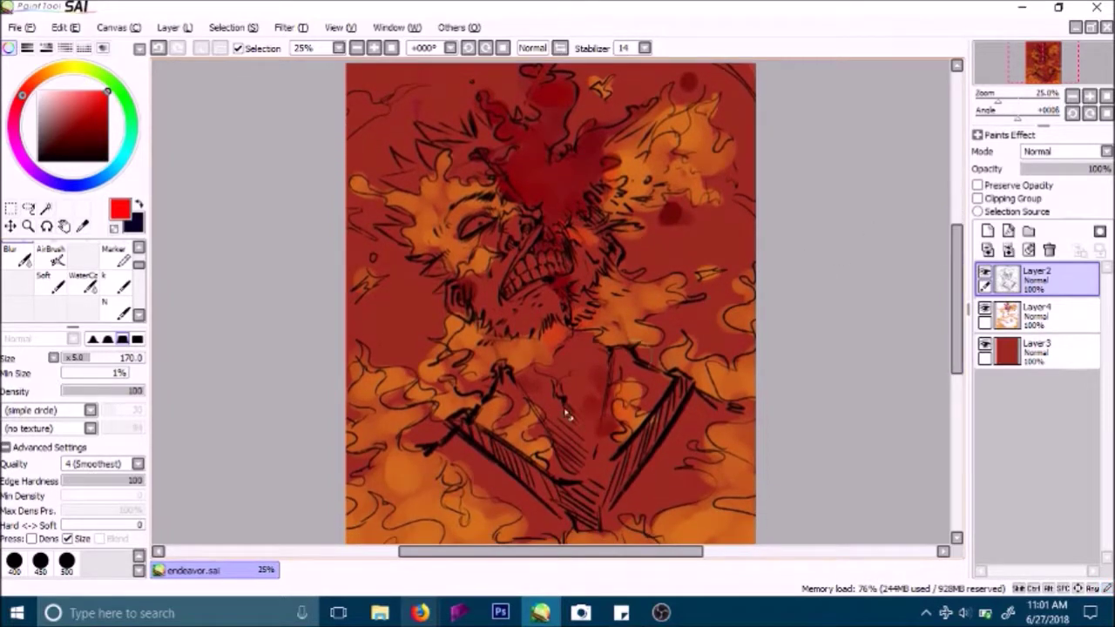
{"action": "mouse_move", "coordinate": [486, 439]}
{"action": "left_mouse_down"}
{"action": "mouse_move", "coordinate": [586, 515]}
{"action": "mouse_move", "coordinate": [573, 384]}
{"action": "mouse_move", "coordinate": [644, 494]}
{"action": "mouse_move", "coordinate": [624, 494]}
{"action": "mouse_move", "coordinate": [630, 471]}
{"action": "mouse_move", "coordinate": [606, 493]}
{"action": "mouse_move", "coordinate": [681, 394]}
{"action": "mouse_move", "coordinate": [642, 473]}
{"action": "left_mouse_up"}
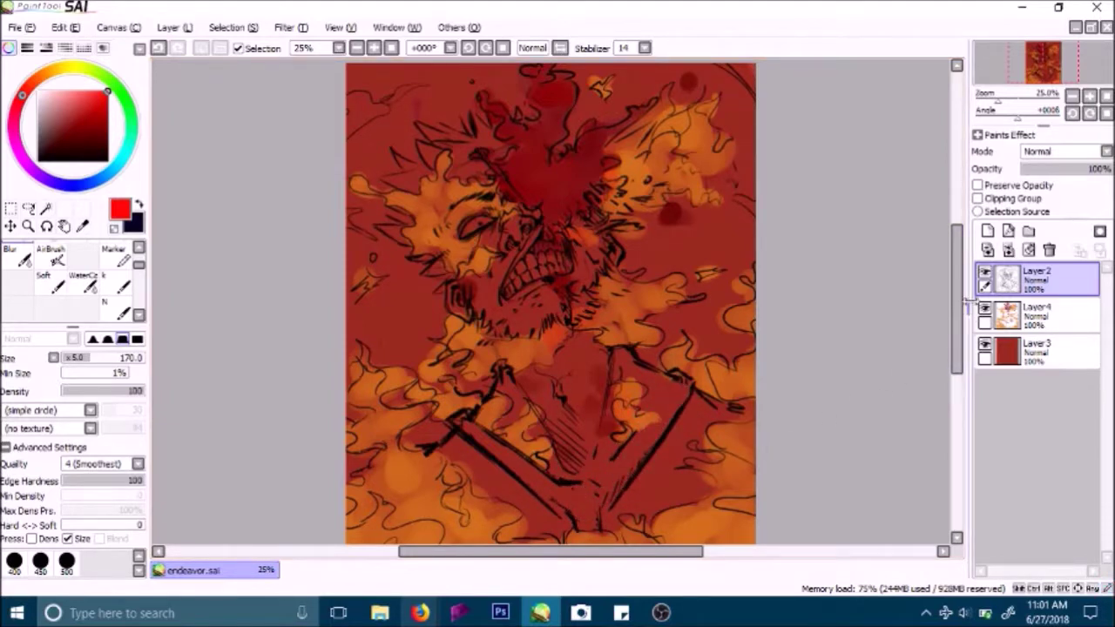
{"action": "scroll", "coordinate": [78, 278], "scroll_direction": "down", "scroll_amount": 2}
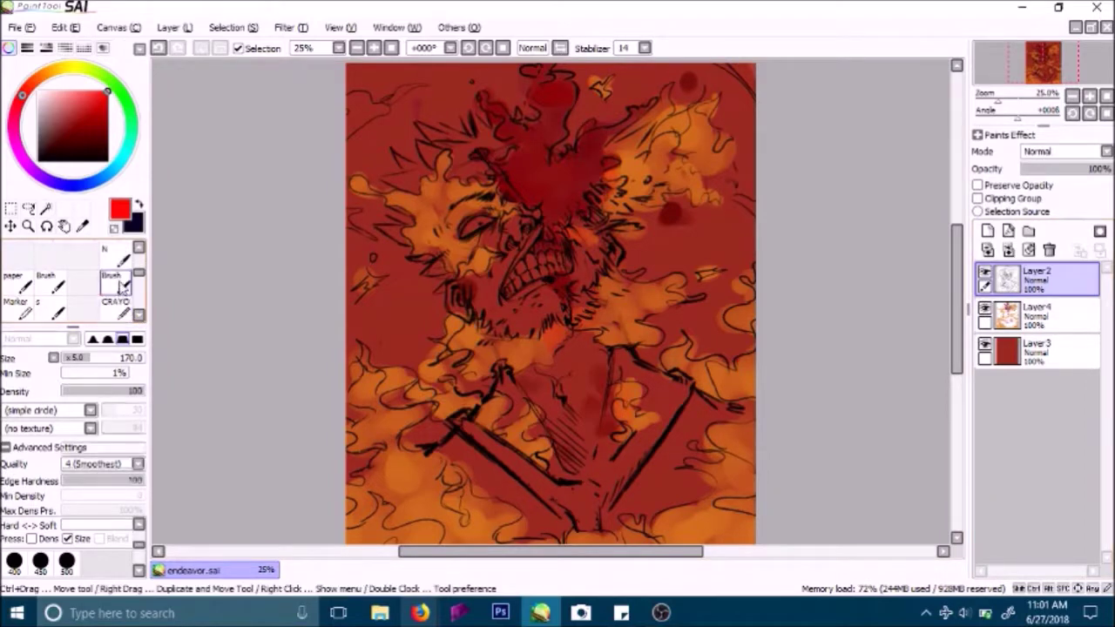
{"action": "left_click", "coordinate": [111, 281]}
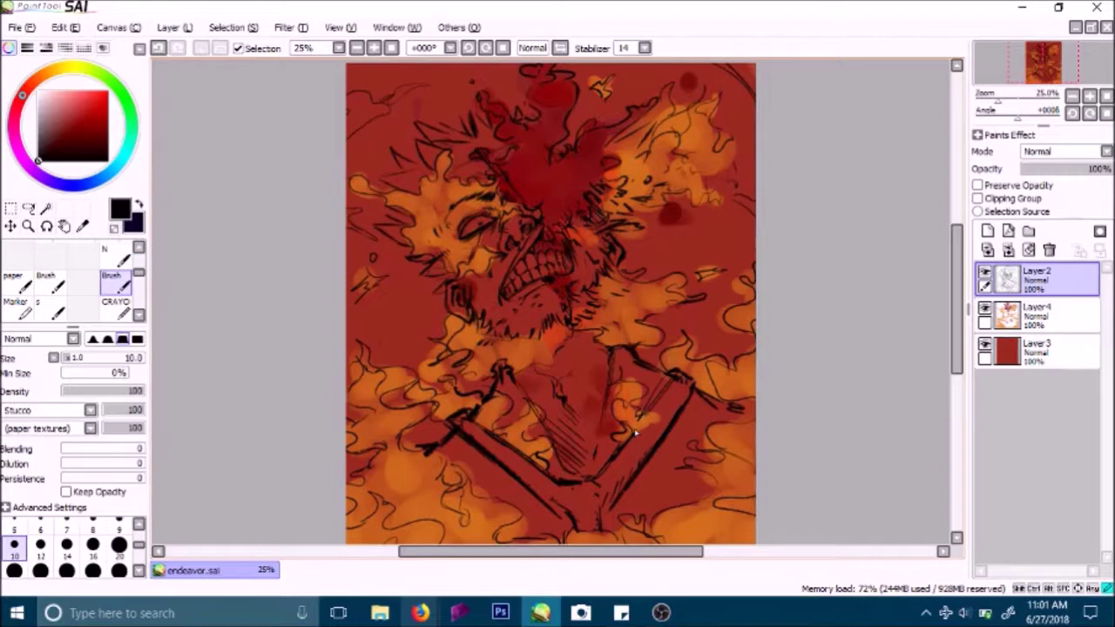
{"action": "left_click_drag", "start_coordinate": [954, 329], "coordinate": [948, 281]}
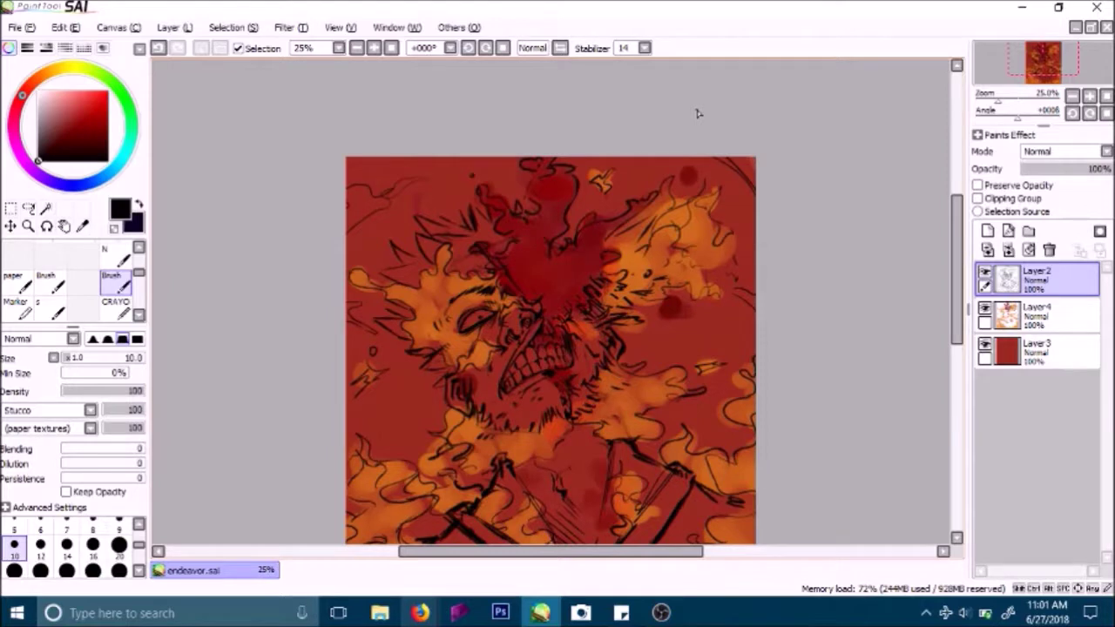
Step: Add a new layer and place it beneath the flame layer, directly above the red base
{"action": "left_click", "coordinate": [356, 48]}
{"action": "left_click_drag", "start_coordinate": [954, 255], "coordinate": [956, 270]}
{"action": "left_click", "coordinate": [1036, 313]}
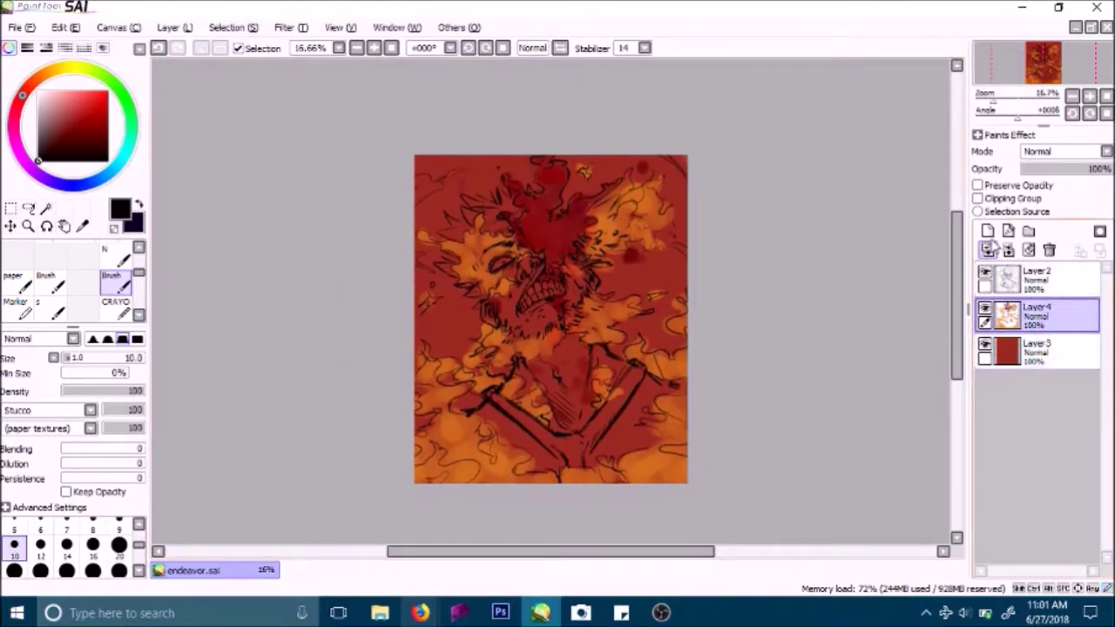
{"action": "left_click", "coordinate": [987, 231]}
{"action": "left_click_drag", "start_coordinate": [1055, 326], "coordinate": [987, 356]}
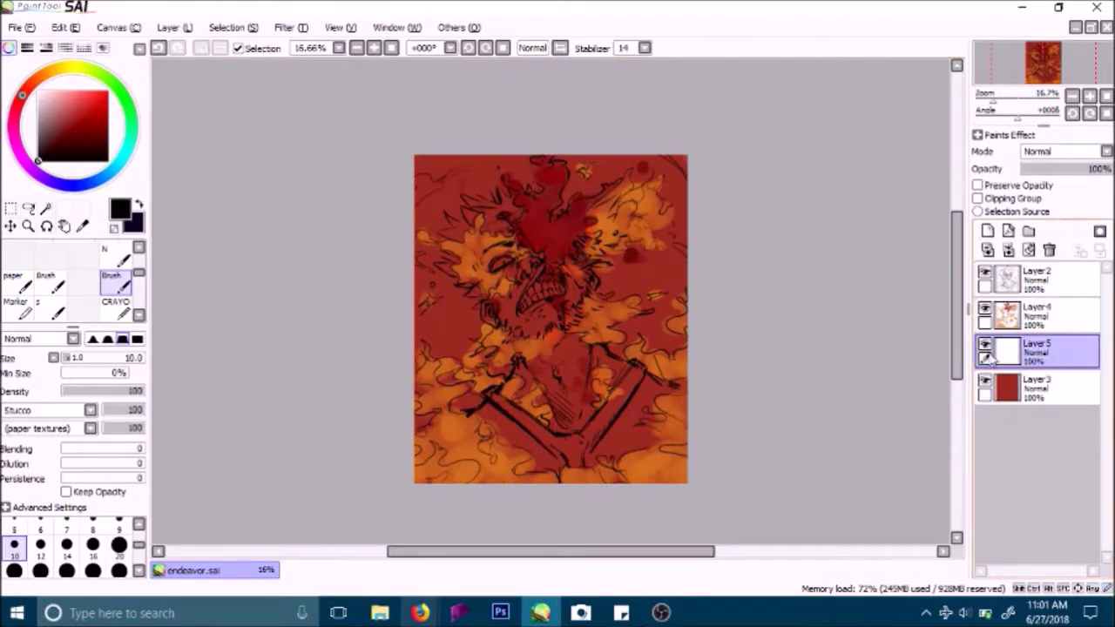
Step: Mix a pale golden yellow and paint a test swatch of it on the red background beside the hair at brush size 500
{"action": "left_click", "coordinate": [373, 47]}
{"action": "mouse_move", "coordinate": [47, 79]}
{"action": "left_mouse_down"}
{"action": "mouse_move", "coordinate": [54, 70]}
{"action": "mouse_move", "coordinate": [85, 98]}
{"action": "left_mouse_up"}
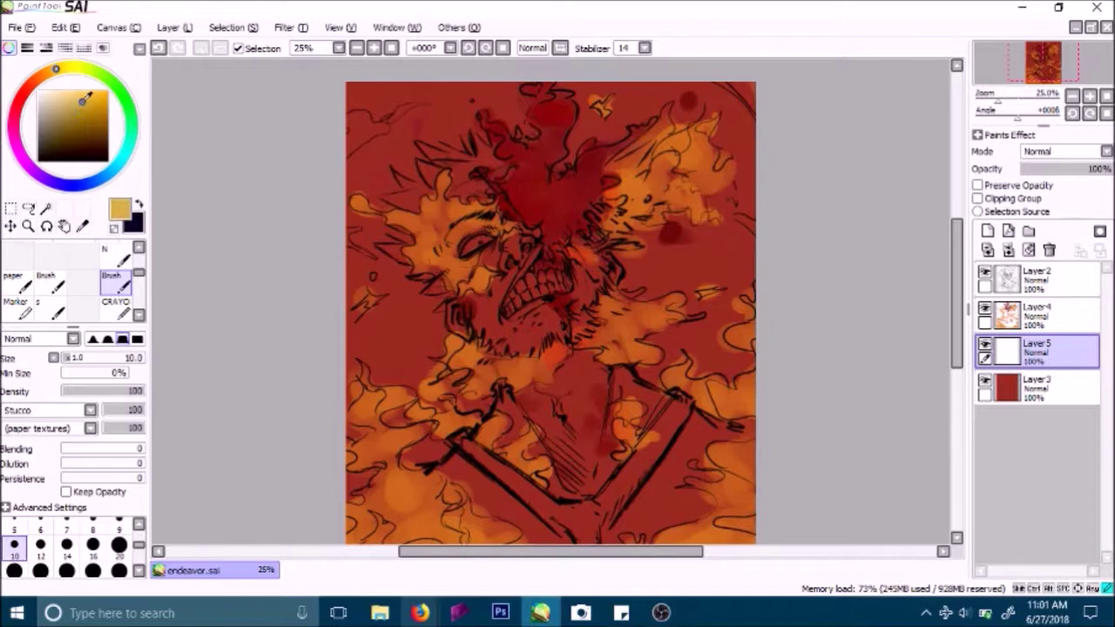
{"action": "scroll", "coordinate": [131, 279], "scroll_direction": "up", "scroll_amount": 2}
{"action": "left_click", "coordinate": [78, 252]}
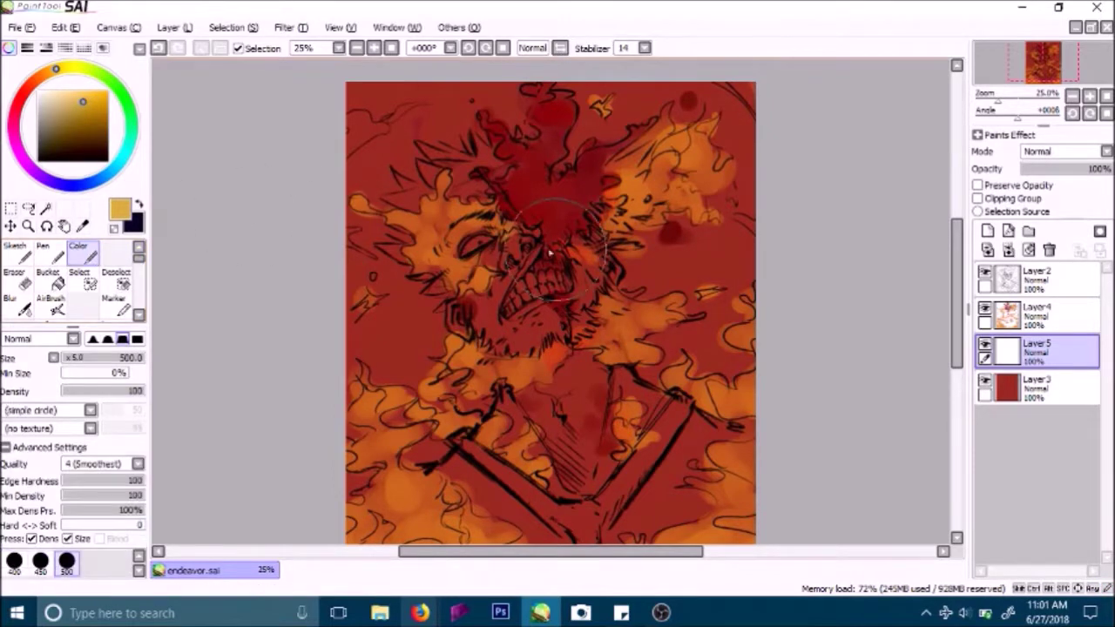
{"action": "left_click", "coordinate": [73, 91]}
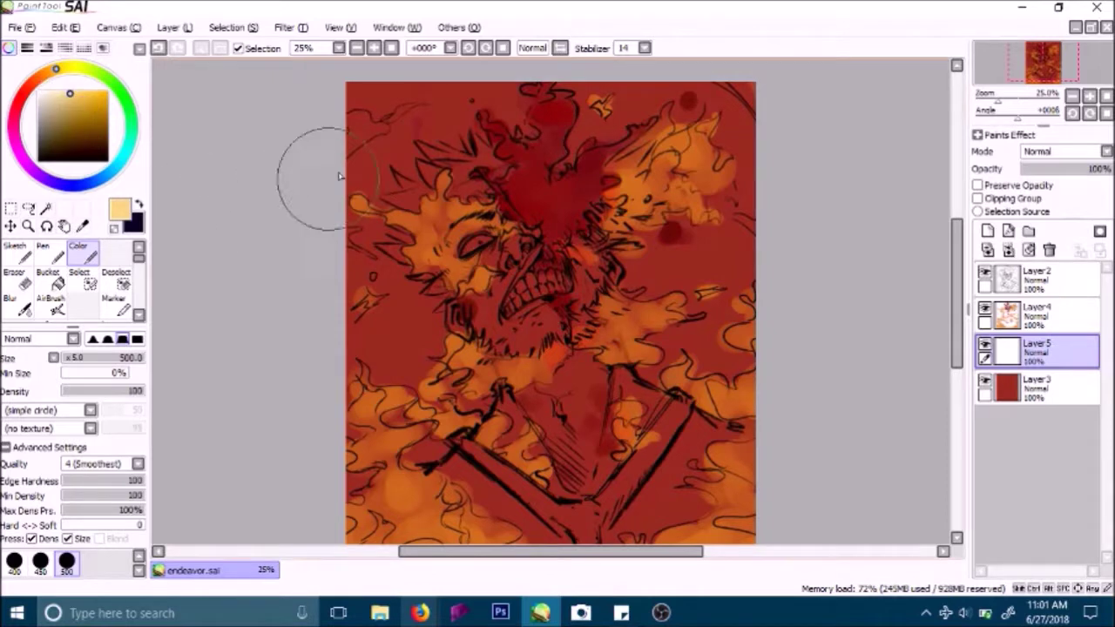
{"action": "left_click_drag", "start_coordinate": [375, 144], "coordinate": [383, 131]}
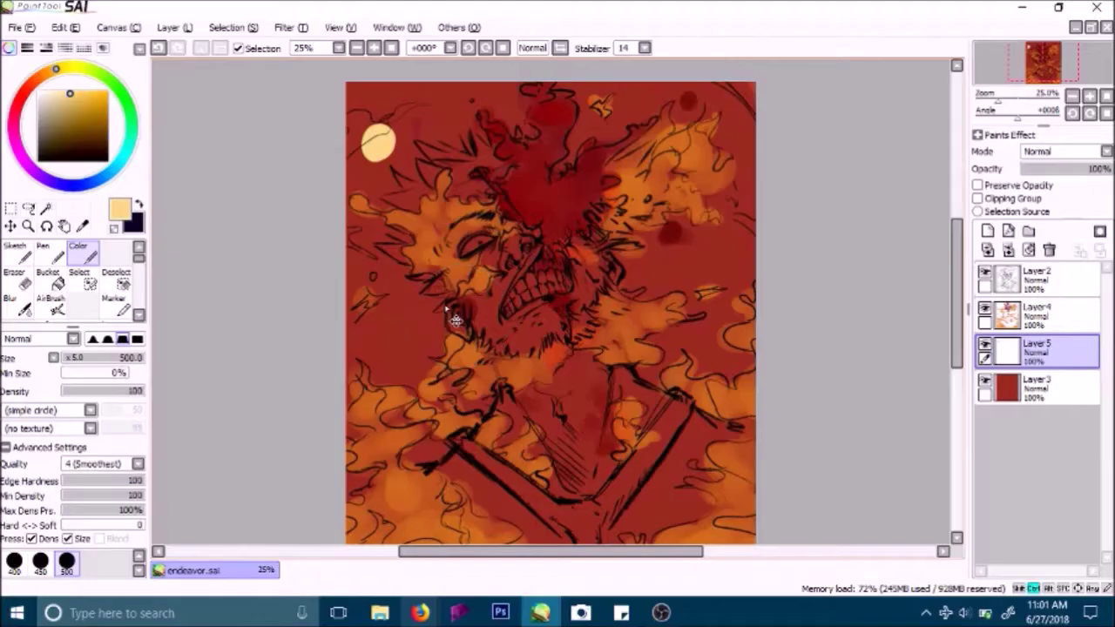
Step: Try a peach swatch and a pale yellow swatch on the red background, undoing each one
{"action": "left_click", "coordinate": [37, 79]}
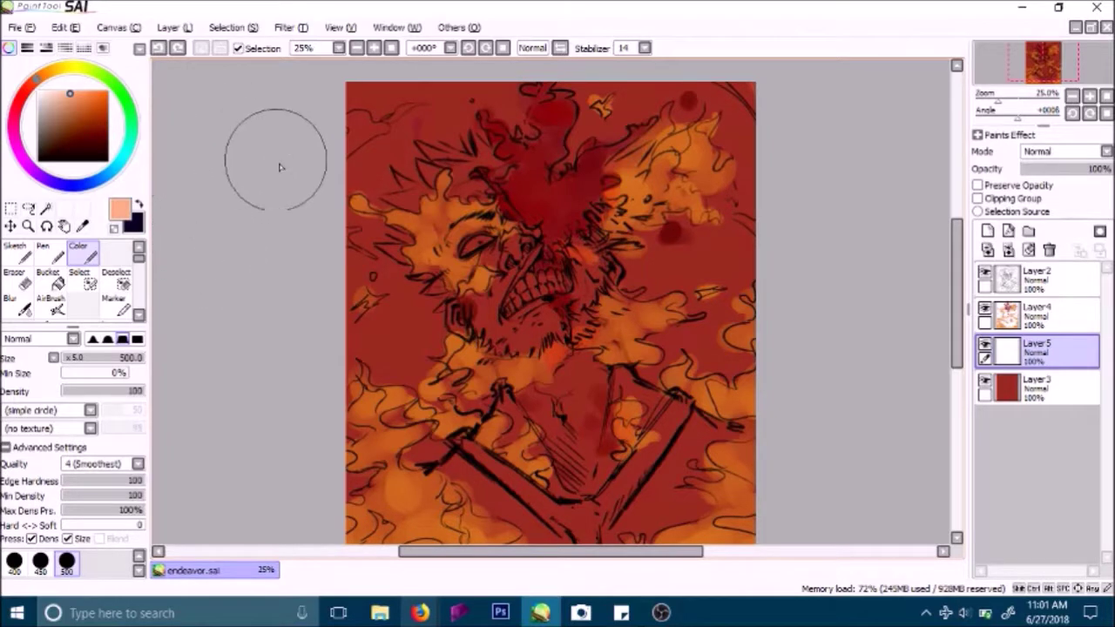
{"action": "left_click", "coordinate": [385, 150]}
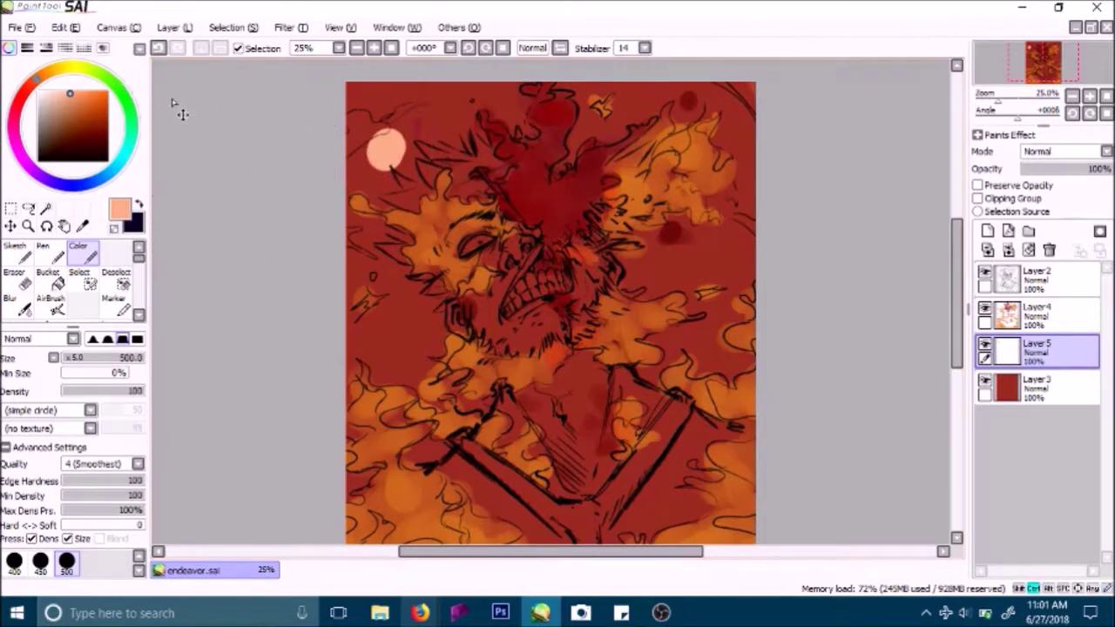
{"action": "key", "text": "ctrl+z"}
{"action": "left_click", "coordinate": [59, 71]}
{"action": "left_click", "coordinate": [388, 139]}
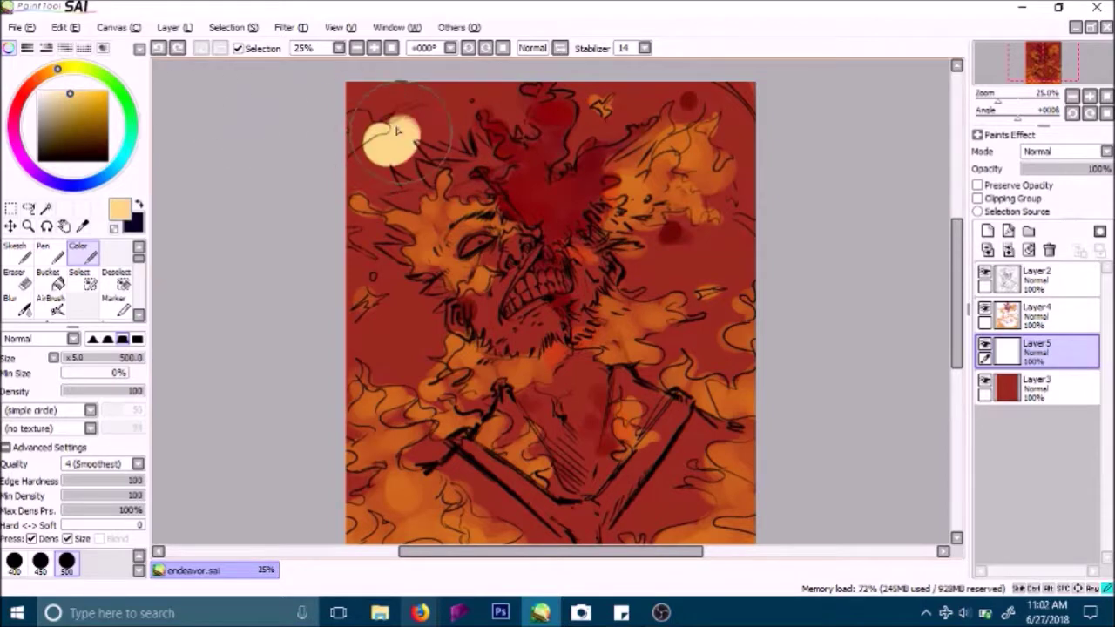
{"action": "key", "text": "ctrl+z"}
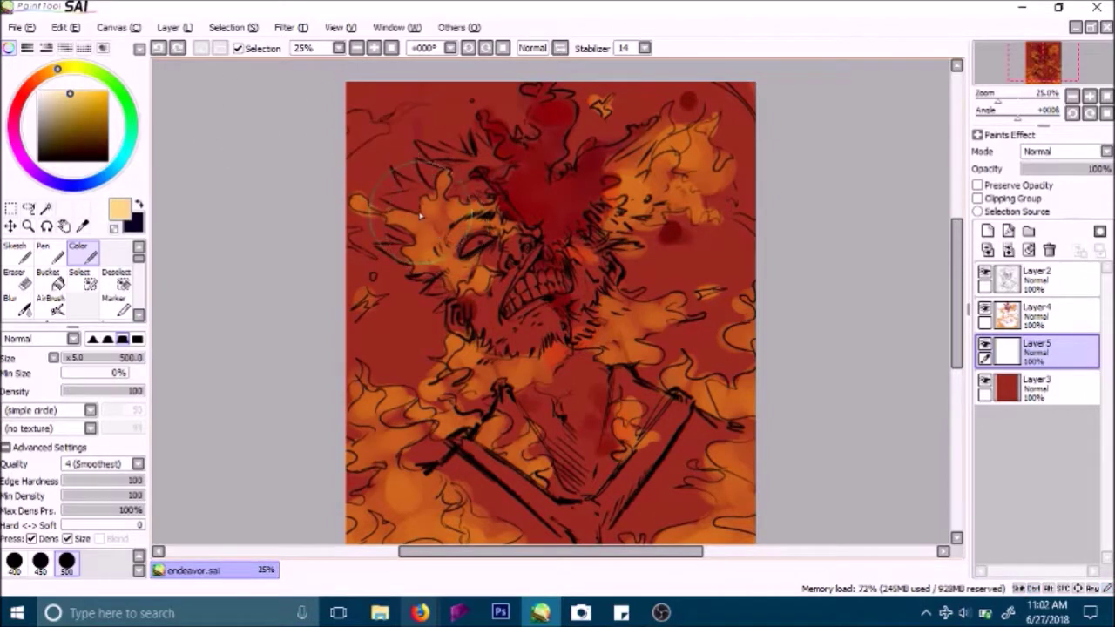
Step: Paint a larger peach test swatch on the red background and try a pale yellow swatch beside it
{"action": "left_click", "coordinate": [32, 85]}
{"action": "mouse_move", "coordinate": [32, 83]}
{"action": "left_mouse_down"}
{"action": "mouse_move", "coordinate": [25, 91]}
{"action": "mouse_move", "coordinate": [42, 79]}
{"action": "left_mouse_up"}
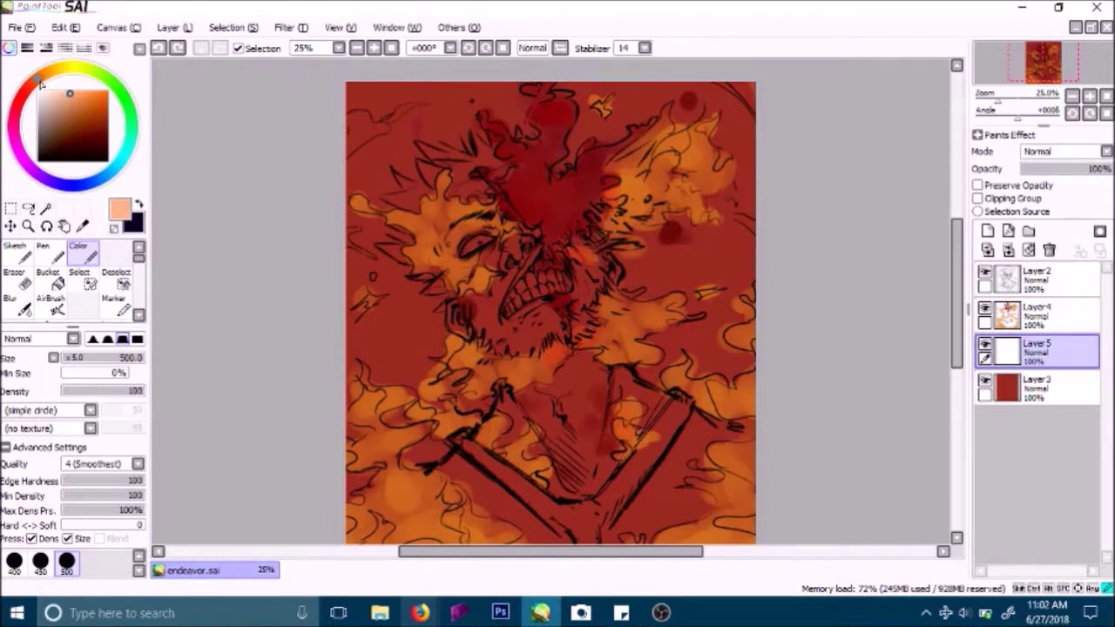
{"action": "left_click_drag", "start_coordinate": [383, 139], "coordinate": [403, 145]}
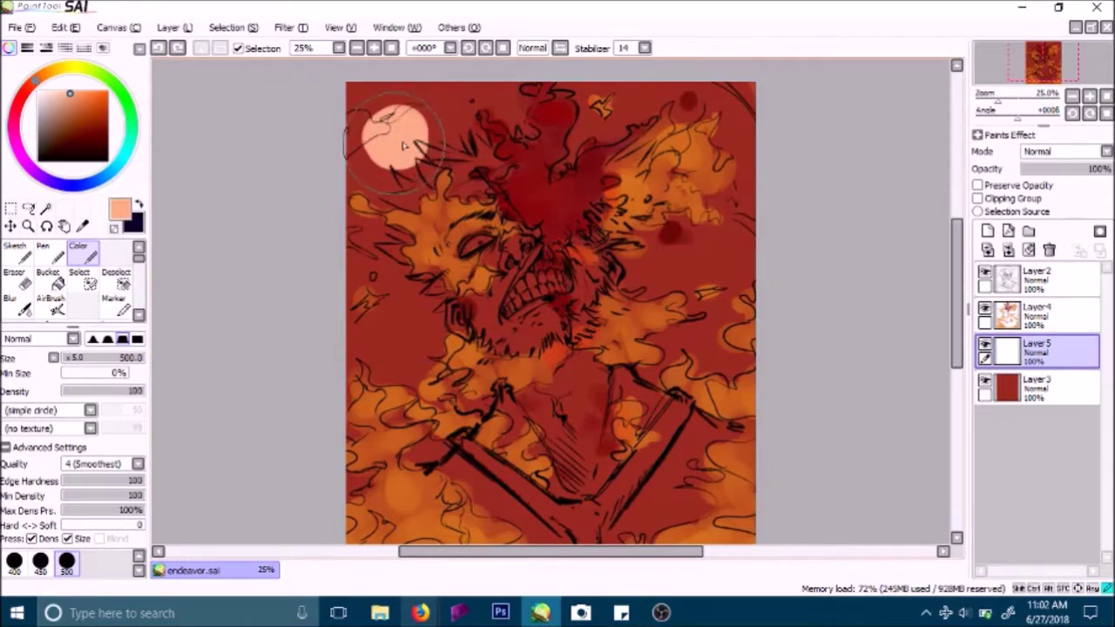
{"action": "left_click", "coordinate": [71, 70]}
{"action": "left_click", "coordinate": [57, 71]}
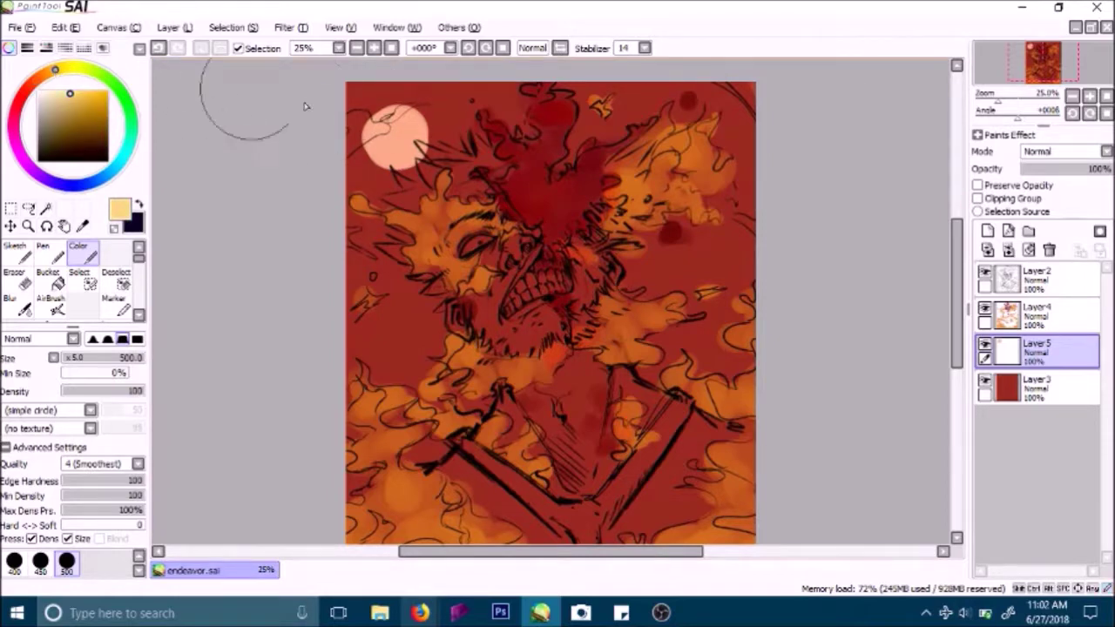
{"action": "left_click_drag", "start_coordinate": [416, 124], "coordinate": [443, 128]}
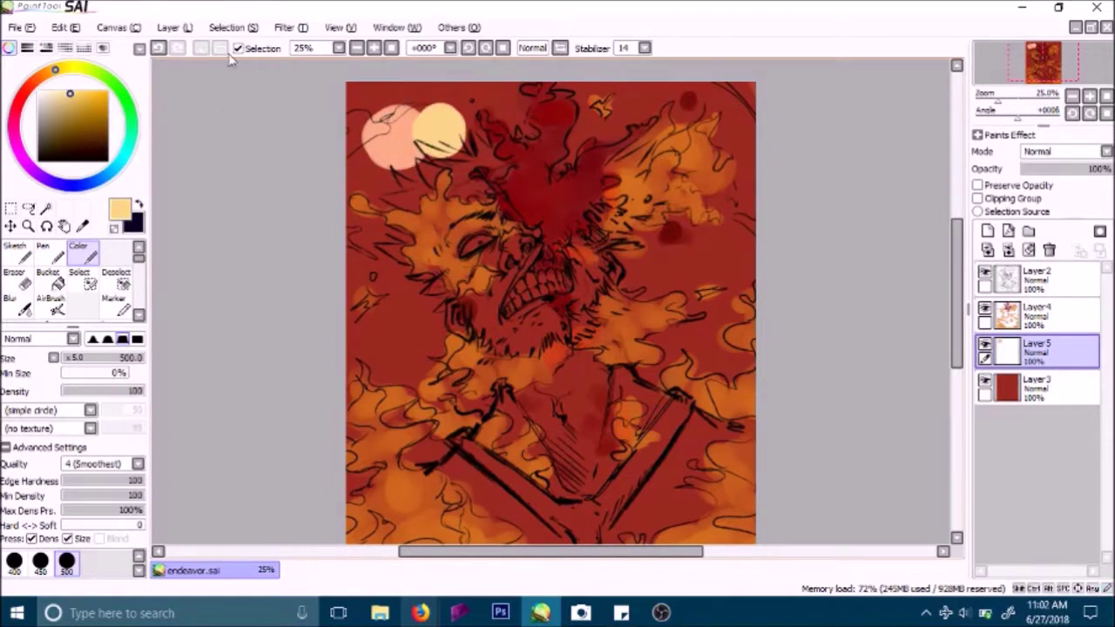
{"action": "key", "text": "ctrl+z"}
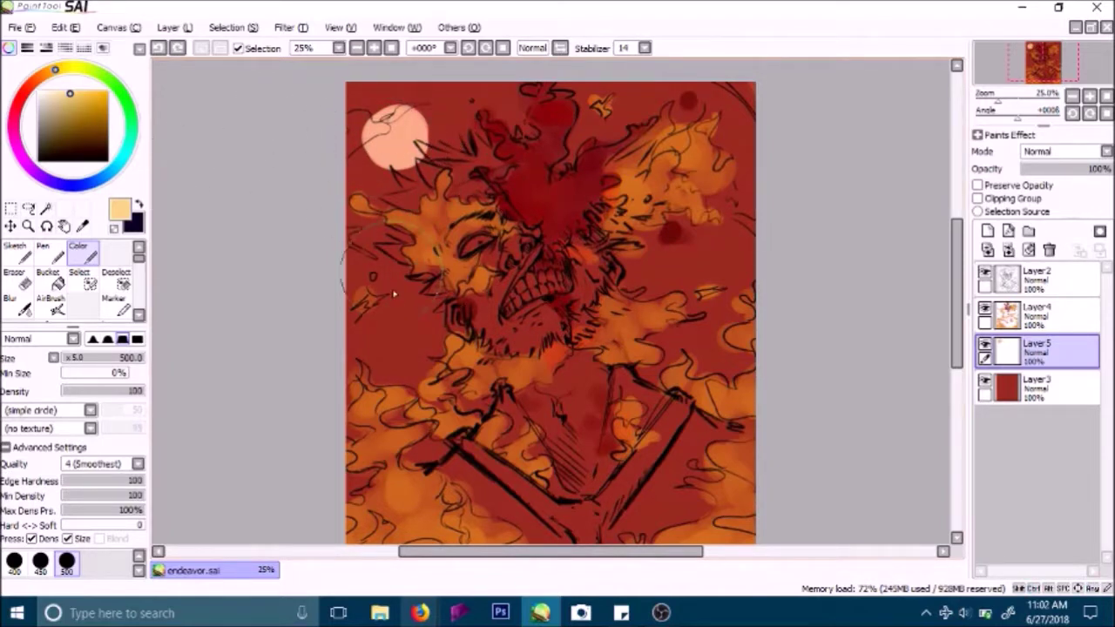
Step: Mix a light orange-peach skin colour, test it on the red background and clear the test swatch
{"action": "left_click", "coordinate": [353, 327], "text": "alt"}
{"action": "left_click_drag", "start_coordinate": [79, 108], "coordinate": [49, 74]}
{"action": "left_click", "coordinate": [86, 90]}
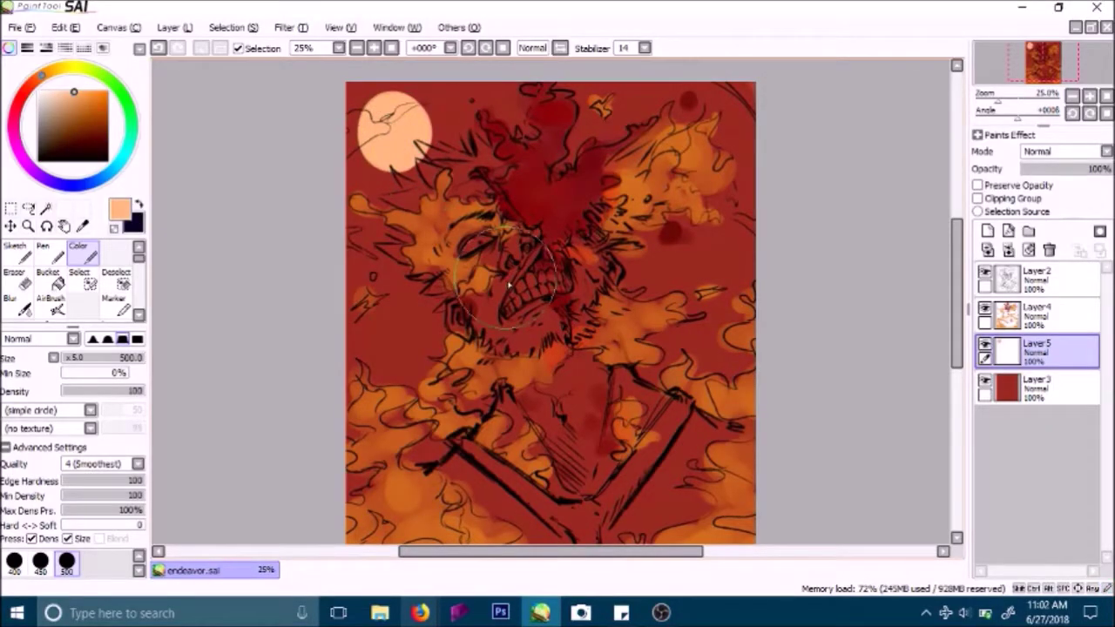
{"action": "key", "text": "ctrl+z"}
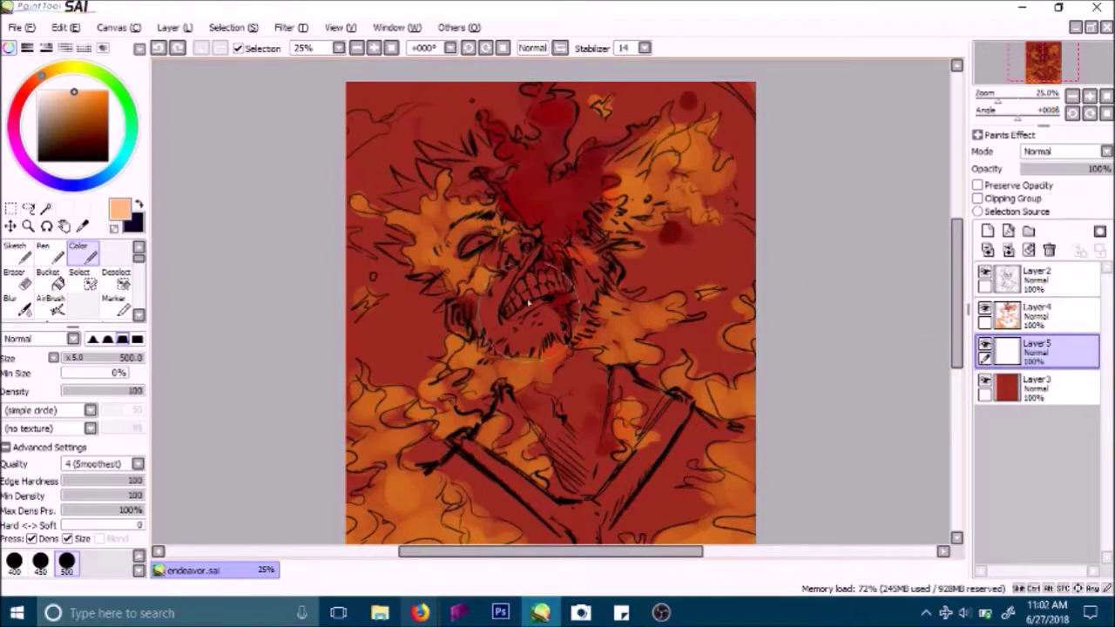
Step: Switch to the watercolor brush and set its size to 65
{"action": "left_click", "coordinate": [139, 291]}
{"action": "left_click", "coordinate": [139, 315]}
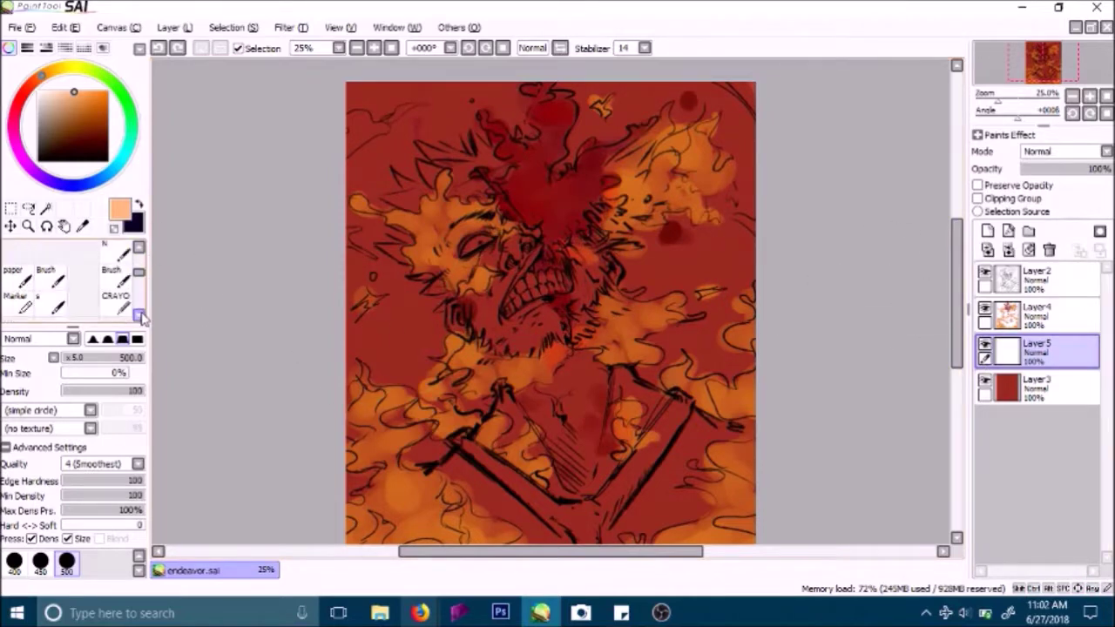
{"action": "left_click", "coordinate": [138, 247]}
{"action": "left_click", "coordinate": [90, 253]}
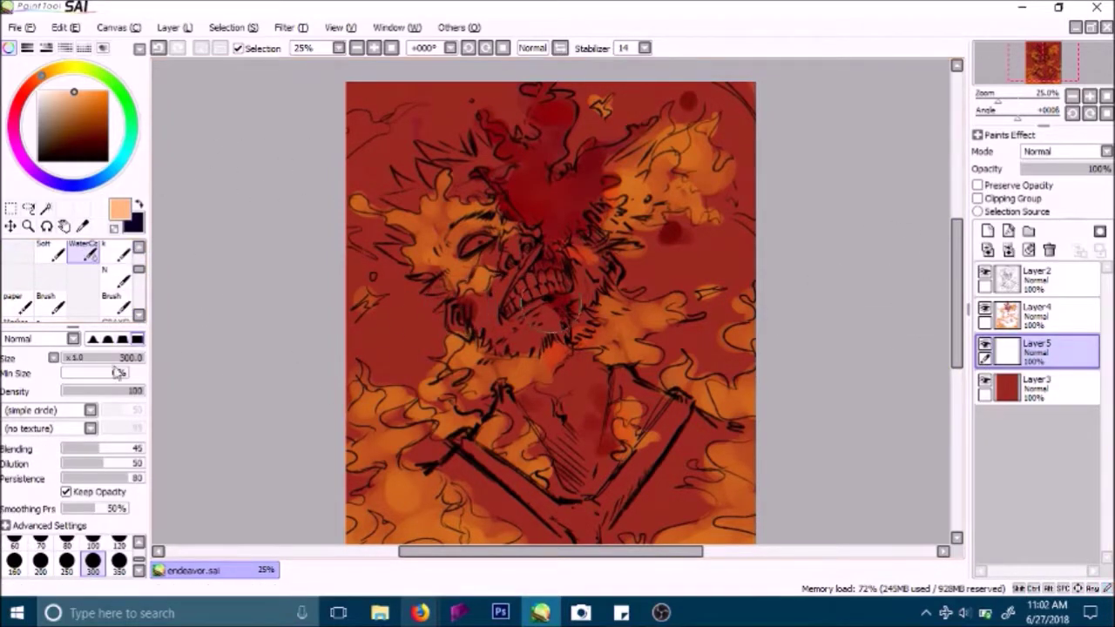
{"action": "left_click", "coordinate": [116, 358]}
Step: Try painting the light peach skin colour across the cheek, and undo the strokes
{"action": "mouse_move", "coordinate": [461, 309]}
{"action": "left_mouse_down"}
{"action": "mouse_move", "coordinate": [490, 353]}
{"action": "mouse_move", "coordinate": [484, 318]}
{"action": "mouse_move", "coordinate": [501, 315]}
{"action": "mouse_move", "coordinate": [495, 296]}
{"action": "mouse_move", "coordinate": [523, 247]}
{"action": "mouse_move", "coordinate": [473, 270]}
{"action": "mouse_move", "coordinate": [495, 254]}
{"action": "mouse_move", "coordinate": [502, 282]}
{"action": "left_mouse_up"}
{"action": "key", "text": "ctrl+z"}
{"action": "key", "text": "ctrl+z"}
{"action": "key", "text": "ctrl+z"}
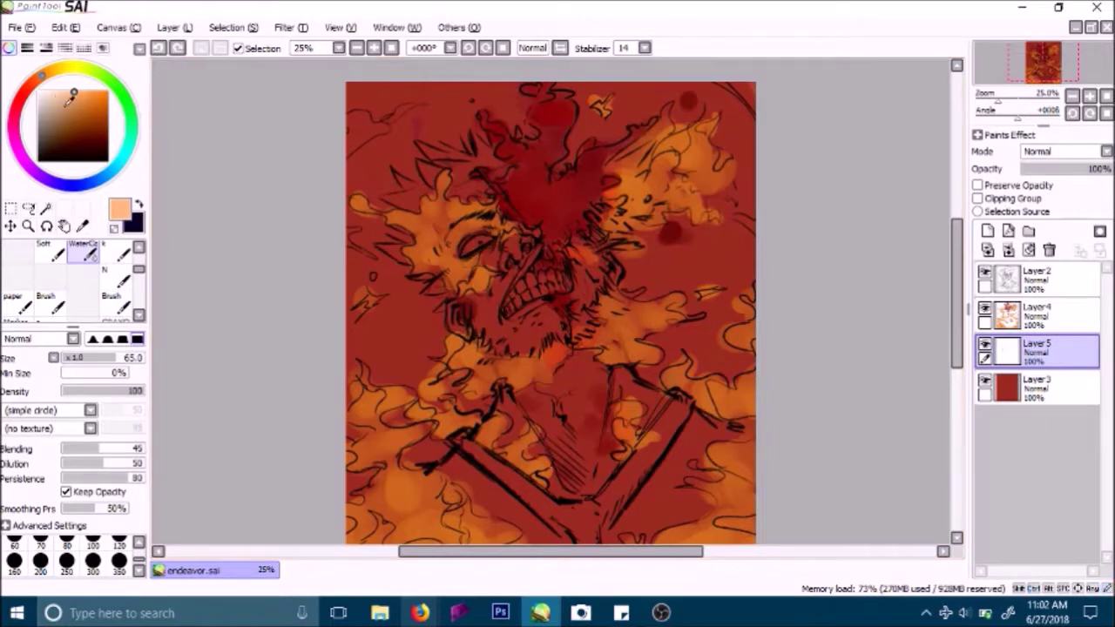
Step: Darken the peach slightly and paint the skin of the cheek, nose and ear beside the mouth
{"action": "left_click_drag", "start_coordinate": [76, 93], "coordinate": [80, 97]}
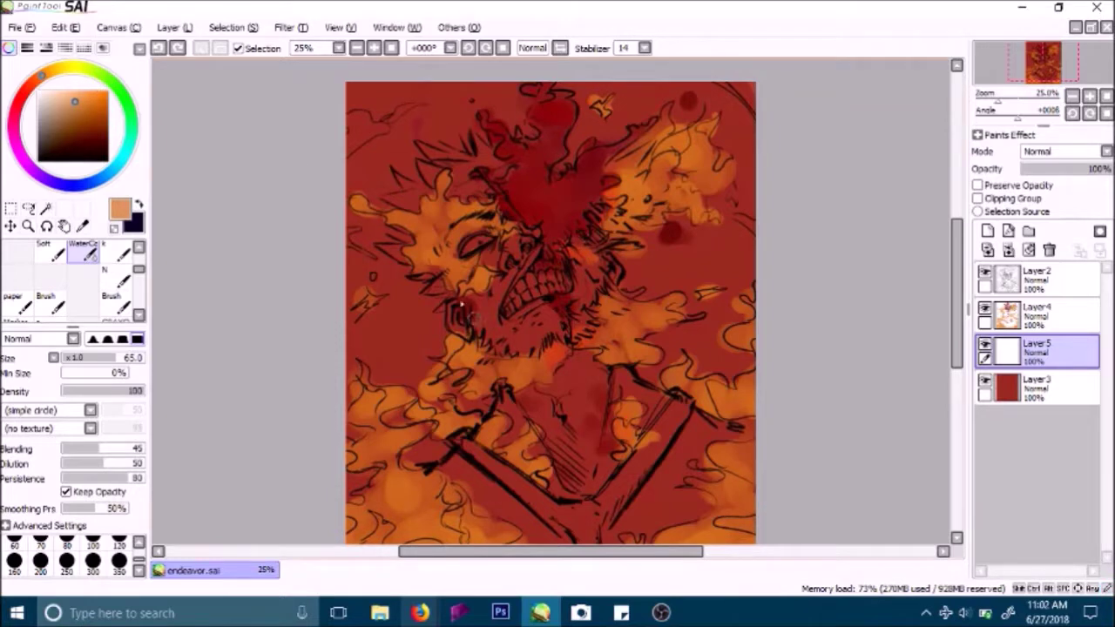
{"action": "mouse_move", "coordinate": [473, 288]}
{"action": "left_mouse_down"}
{"action": "mouse_move", "coordinate": [493, 306]}
{"action": "mouse_move", "coordinate": [528, 248]}
{"action": "mouse_move", "coordinate": [549, 245]}
{"action": "mouse_move", "coordinate": [485, 265]}
{"action": "mouse_move", "coordinate": [529, 242]}
{"action": "left_mouse_up"}
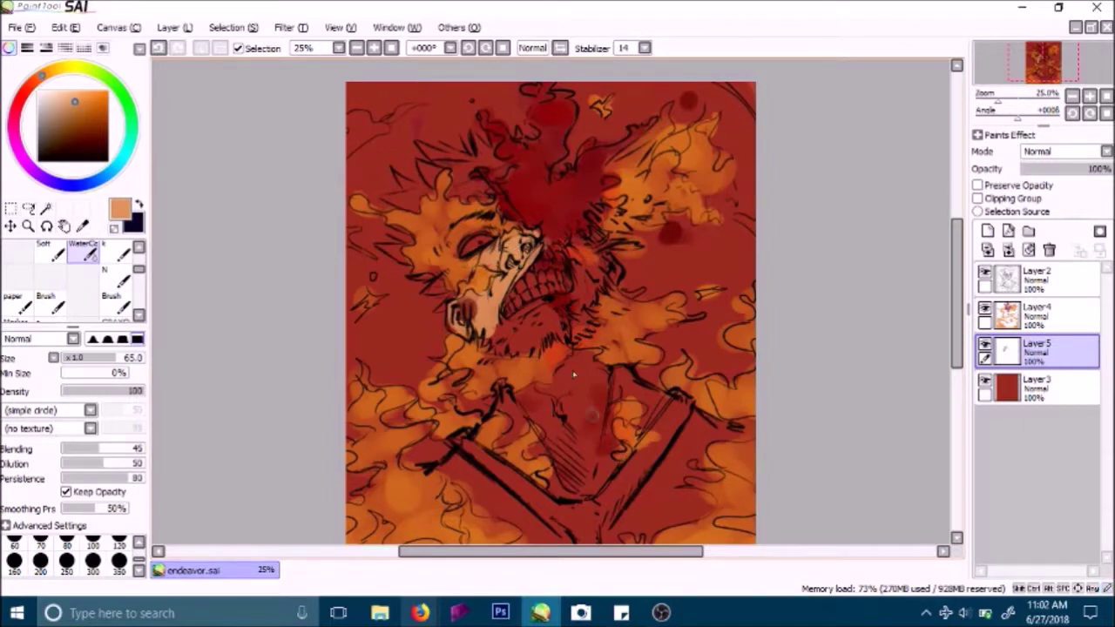
Step: Undo the peach strokes, try a slightly darker peach on the cheek and nose at brush size 80, and undo it
{"action": "key", "text": "ctrl+z"}
{"action": "key", "text": "ctrl+z"}
{"action": "key", "text": "ctrl+z"}
{"action": "left_click", "coordinate": [78, 105]}
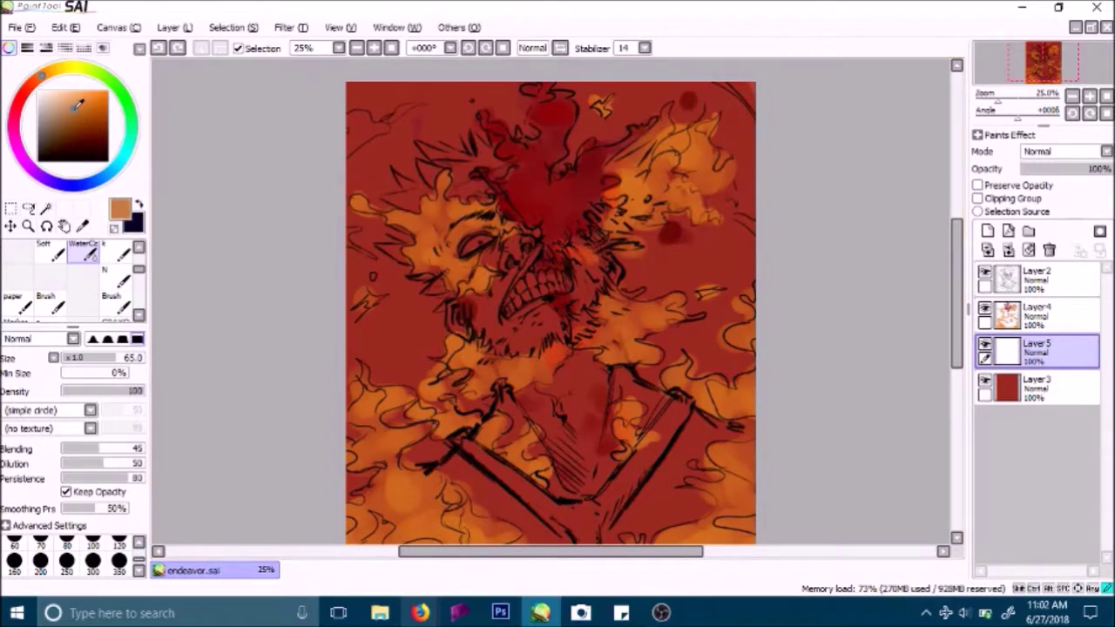
{"action": "left_click", "coordinate": [129, 358]}
{"action": "mouse_move", "coordinate": [474, 333]}
{"action": "left_mouse_down"}
{"action": "mouse_move", "coordinate": [454, 315]}
{"action": "mouse_move", "coordinate": [484, 329]}
{"action": "mouse_move", "coordinate": [521, 259]}
{"action": "mouse_move", "coordinate": [451, 302]}
{"action": "left_mouse_up"}
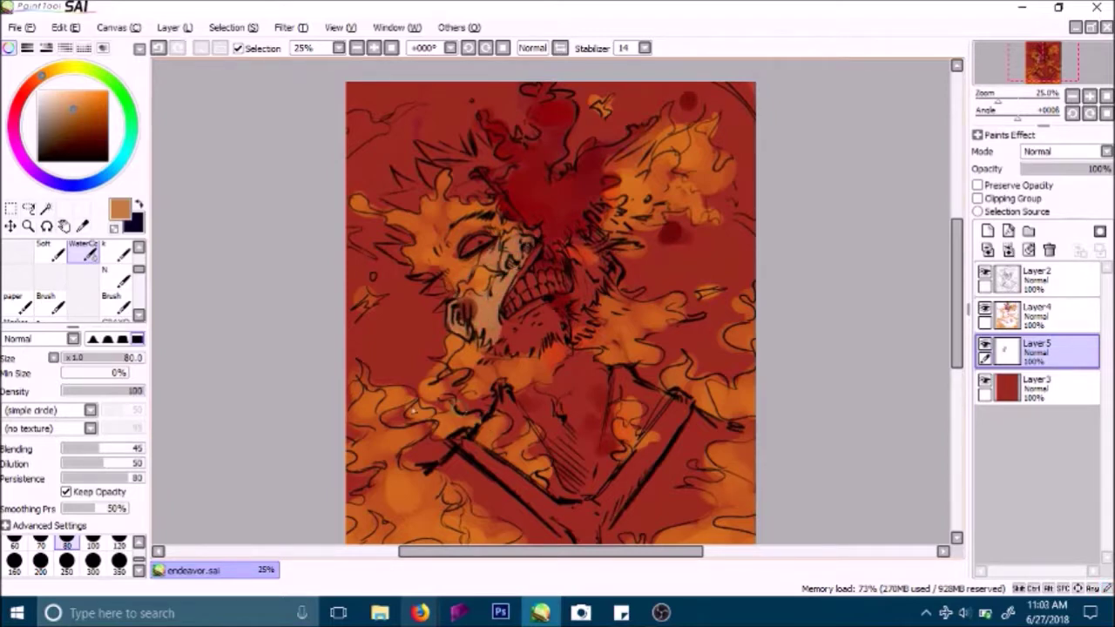
{"action": "key", "text": "ctrl+z"}
Step: Shift the skin colour to a lighter, redder orange and paint the cheek beside the mouth
{"action": "left_click", "coordinate": [34, 82]}
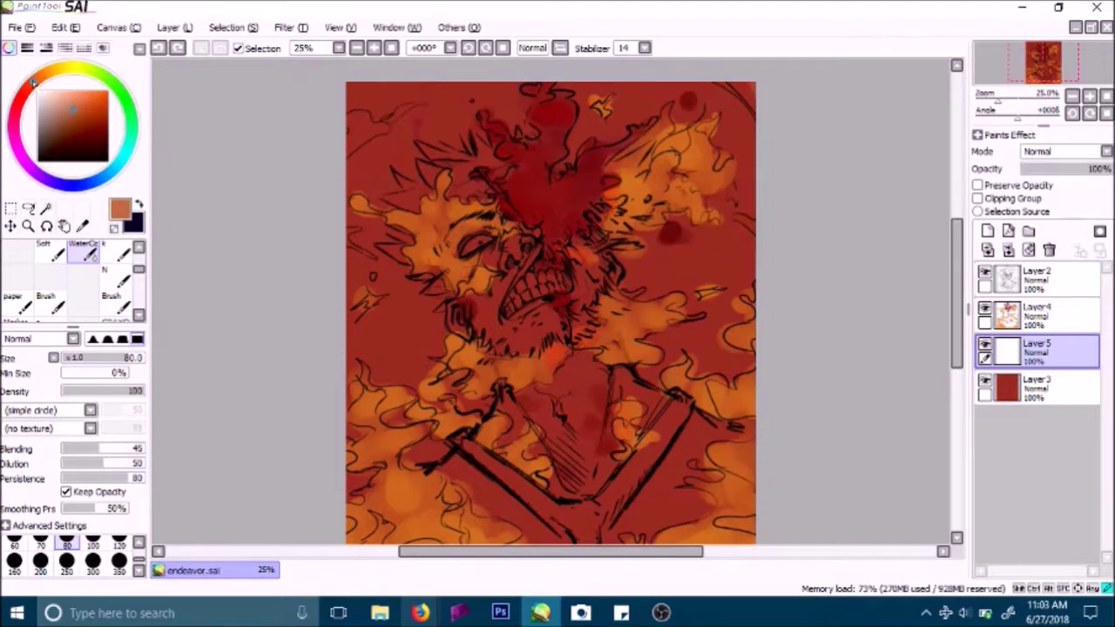
{"action": "left_click", "coordinate": [77, 99]}
{"action": "mouse_move", "coordinate": [486, 288]}
{"action": "left_mouse_down"}
{"action": "mouse_move", "coordinate": [454, 310]}
{"action": "mouse_move", "coordinate": [474, 284]}
{"action": "mouse_move", "coordinate": [494, 277]}
{"action": "mouse_move", "coordinate": [489, 290]}
{"action": "mouse_move", "coordinate": [505, 277]}
{"action": "mouse_move", "coordinate": [499, 293]}
{"action": "mouse_move", "coordinate": [494, 255]}
{"action": "left_mouse_up"}
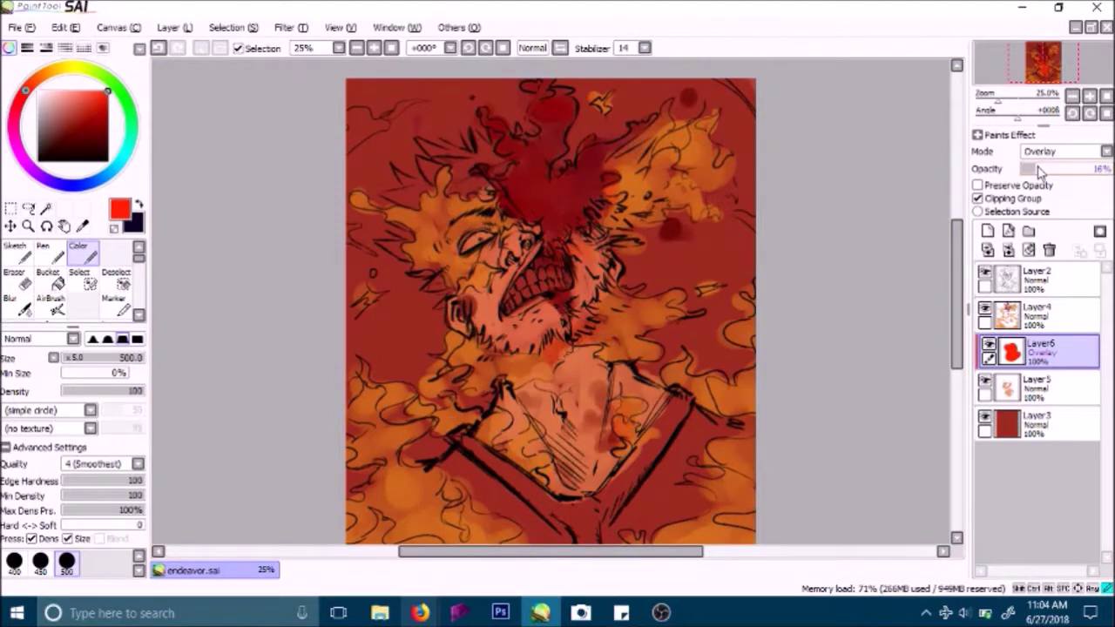
Step: Adjust the low opacity of the clipped red Overlay layer above the skin and delete the layer
{"action": "left_click_drag", "start_coordinate": [1038, 172], "coordinate": [1038, 174]}
{"action": "left_click", "coordinate": [1048, 250]}
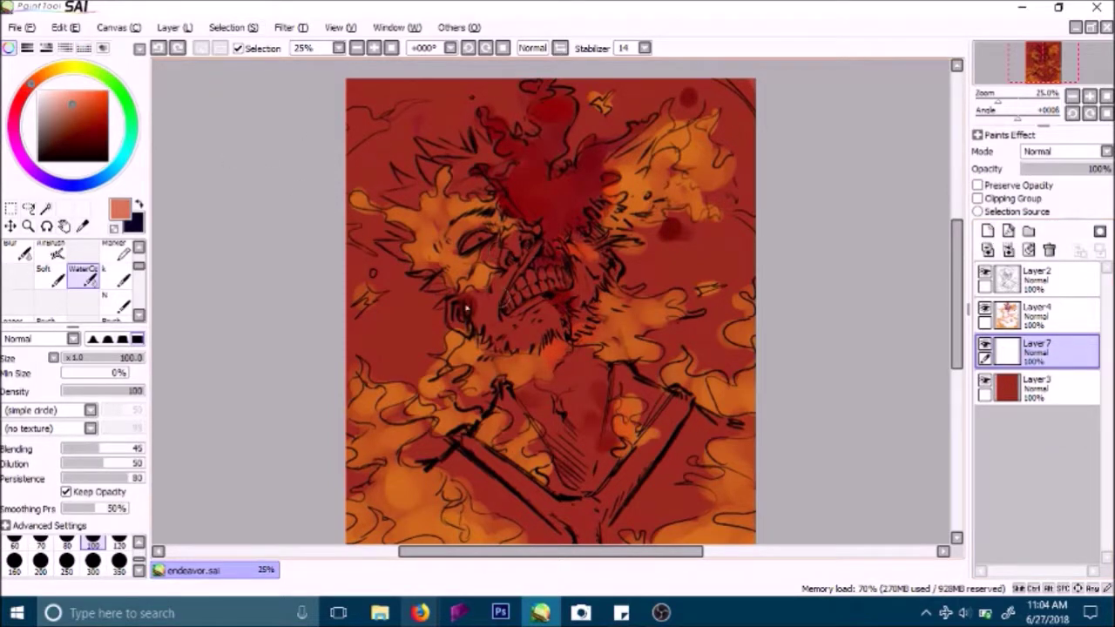
Step: Paint the cheek and ear in salmon pink, try a lighter orange-peach around the eye and nose, and undo the last stroke
{"action": "mouse_move", "coordinate": [465, 307]}
{"action": "left_mouse_down"}
{"action": "mouse_move", "coordinate": [525, 243]}
{"action": "mouse_move", "coordinate": [484, 237]}
{"action": "mouse_move", "coordinate": [475, 248]}
{"action": "left_mouse_up"}
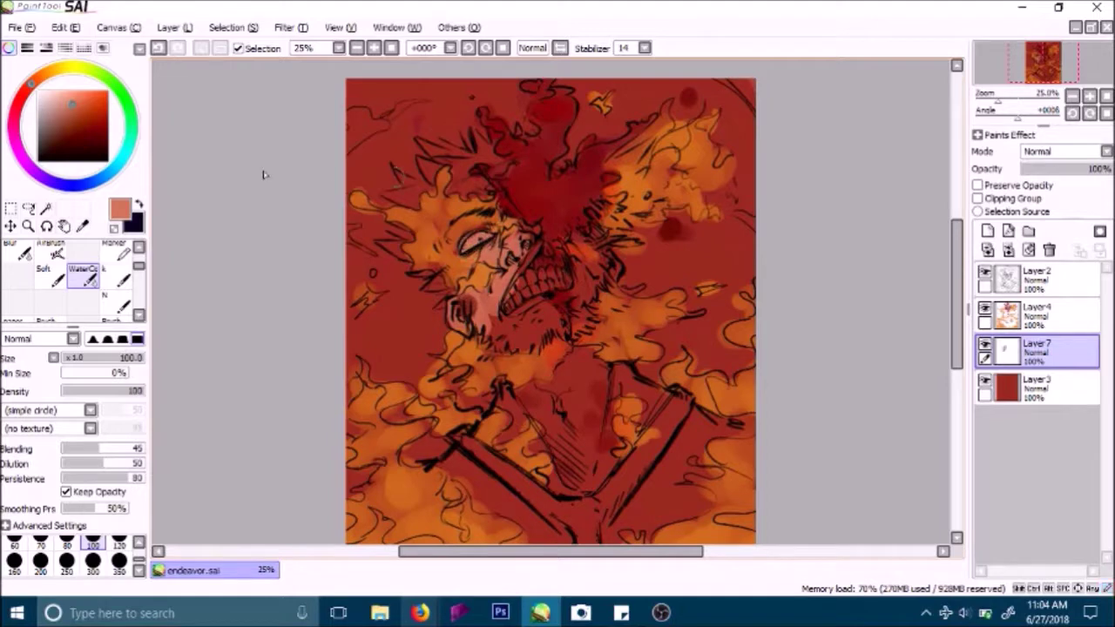
{"action": "left_click", "coordinate": [64, 101]}
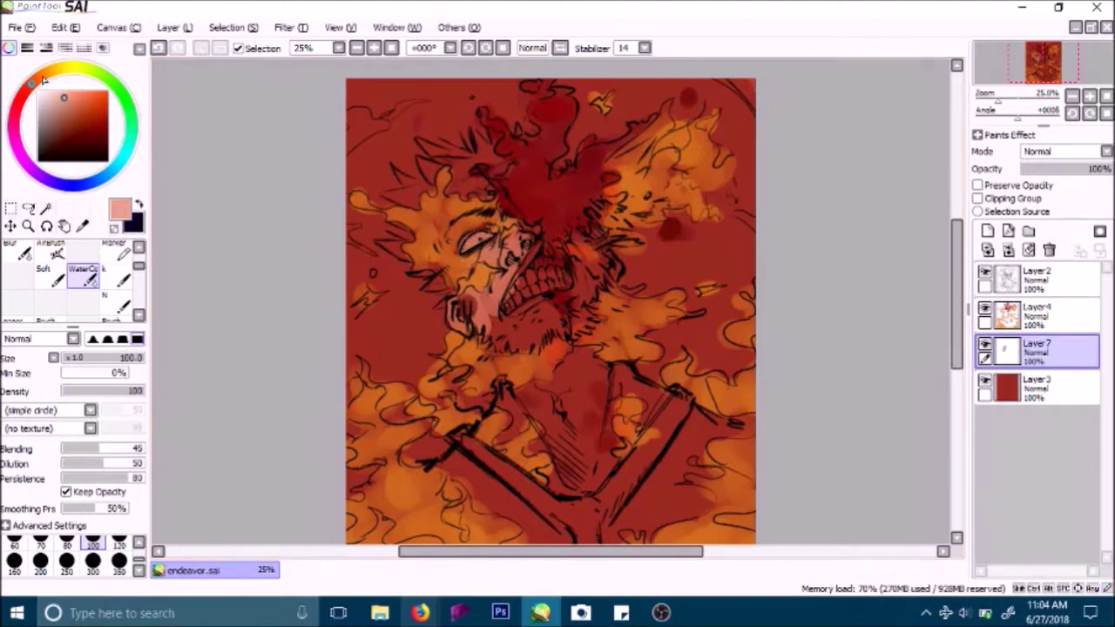
{"action": "left_click_drag", "start_coordinate": [43, 80], "coordinate": [38, 81]}
{"action": "mouse_move", "coordinate": [481, 238]}
{"action": "left_mouse_down"}
{"action": "mouse_move", "coordinate": [475, 296]}
{"action": "mouse_move", "coordinate": [514, 235]}
{"action": "mouse_move", "coordinate": [533, 234]}
{"action": "left_mouse_up"}
{"action": "key", "text": "ctrl+z"}
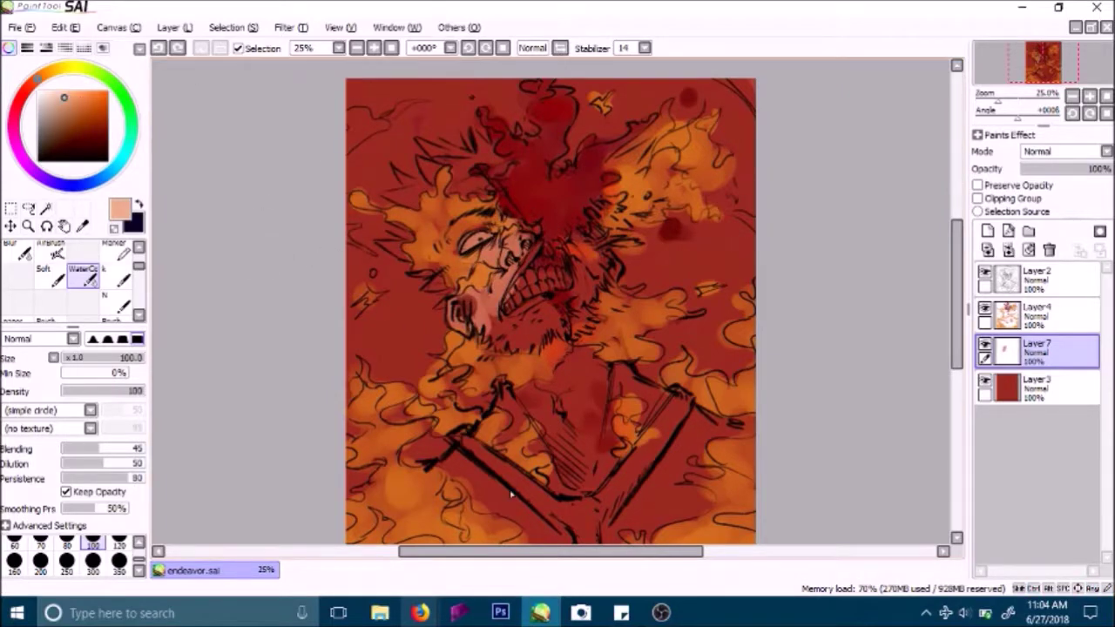
Step: Check the skin and flame colours in the Endeavor reference images in Firefox and return to the painting in SAI
{"action": "mouse_move", "coordinate": [420, 604]}
{"action": "left_click", "coordinate": [514, 539]}
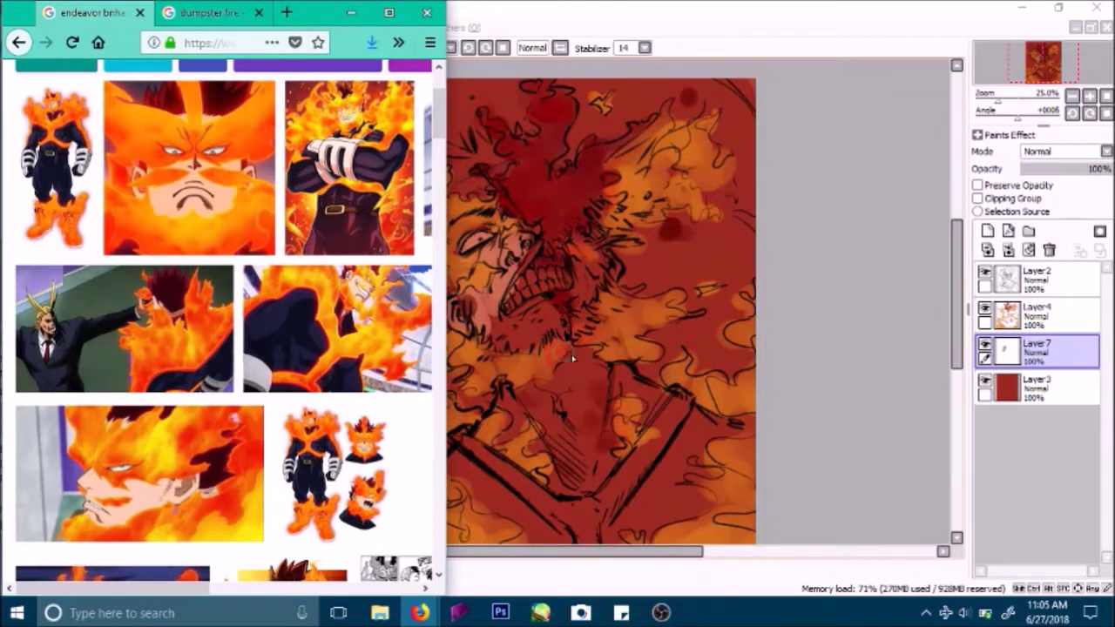
{"action": "left_click", "coordinate": [784, 310]}
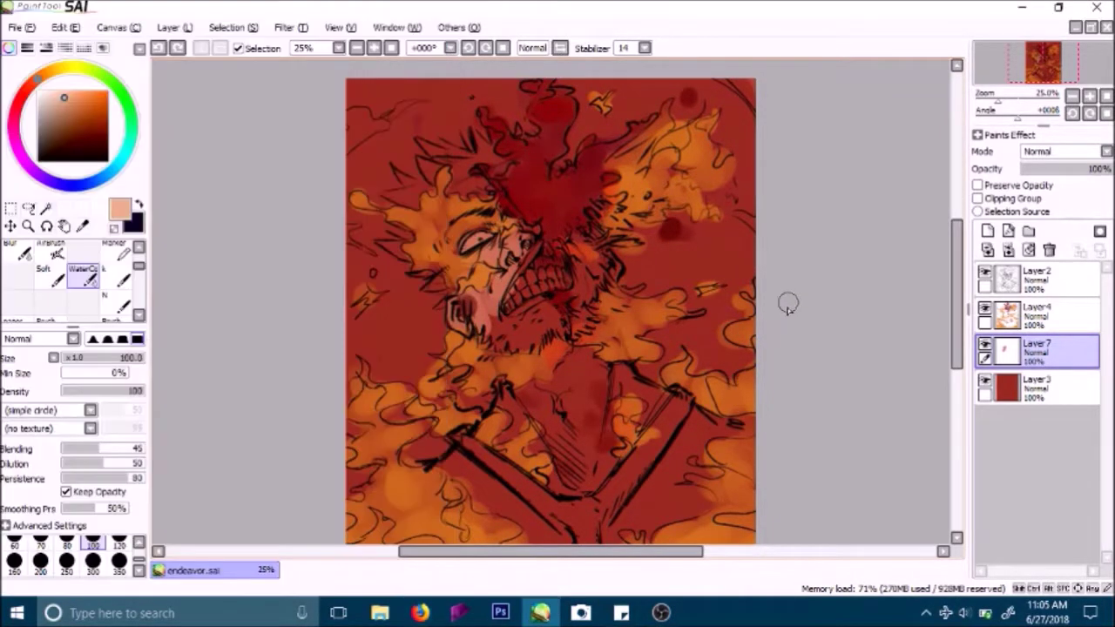
Step: Sample the red background and mix a muted orange-peach skin colour from it
{"action": "left_click", "coordinate": [47, 76]}
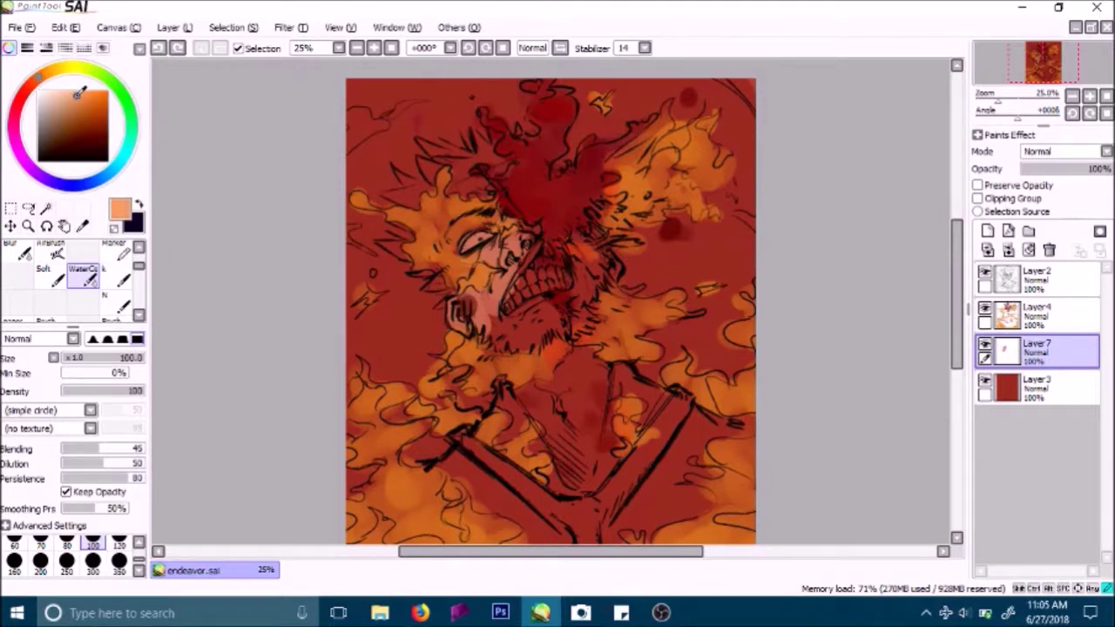
{"action": "left_click", "coordinate": [373, 157], "text": "alt"}
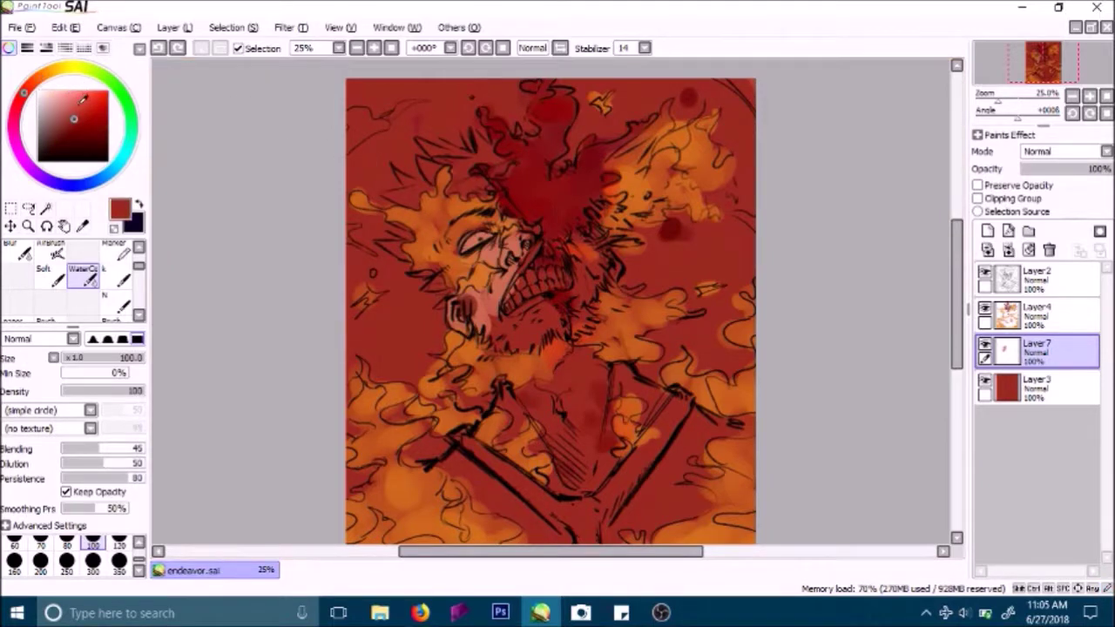
{"action": "left_click_drag", "start_coordinate": [84, 100], "coordinate": [78, 91]}
{"action": "left_click", "coordinate": [42, 81]}
{"action": "left_click", "coordinate": [74, 103]}
Step: Undo the salmon strokes and paint the face, jaw, neck and chest in the muted orange-peach at brush size 100
{"action": "key", "text": "ctrl+z"}
{"action": "mouse_move", "coordinate": [502, 265]}
{"action": "left_mouse_down"}
{"action": "mouse_move", "coordinate": [460, 237]}
{"action": "mouse_move", "coordinate": [514, 241]}
{"action": "left_mouse_up"}
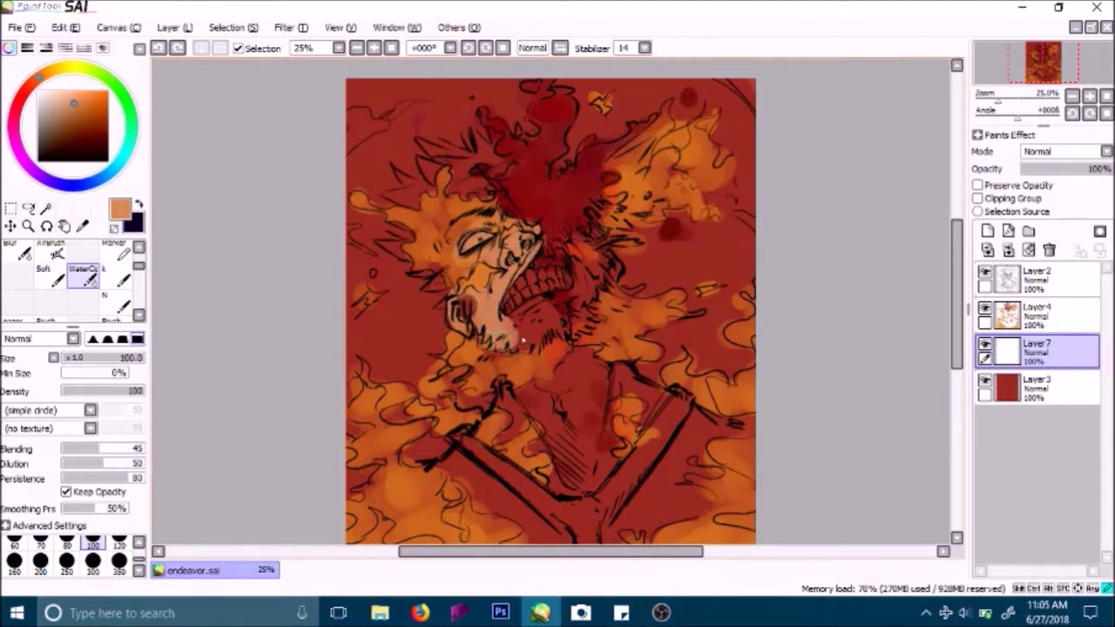
{"action": "mouse_move", "coordinate": [505, 310]}
{"action": "left_mouse_down"}
{"action": "mouse_move", "coordinate": [574, 289]}
{"action": "mouse_move", "coordinate": [588, 268]}
{"action": "mouse_move", "coordinate": [579, 285]}
{"action": "mouse_move", "coordinate": [604, 277]}
{"action": "mouse_move", "coordinate": [618, 289]}
{"action": "mouse_move", "coordinate": [568, 324]}
{"action": "left_mouse_up"}
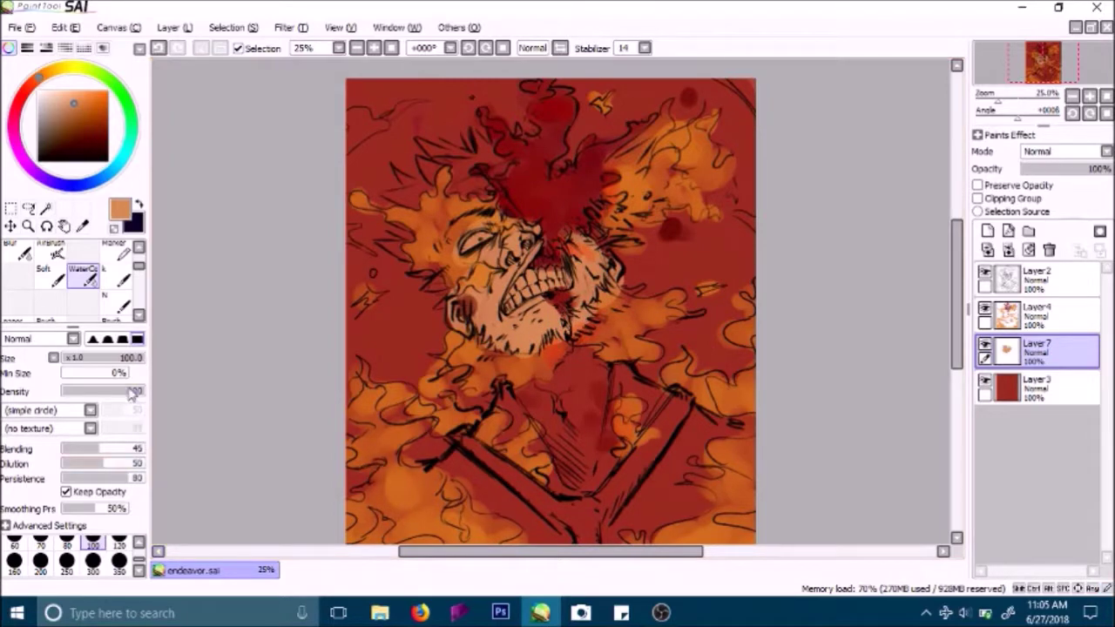
{"action": "mouse_move", "coordinate": [533, 427]}
{"action": "left_mouse_down"}
{"action": "mouse_move", "coordinate": [490, 437]}
{"action": "mouse_move", "coordinate": [515, 420]}
{"action": "mouse_move", "coordinate": [599, 482]}
{"action": "mouse_move", "coordinate": [515, 418]}
{"action": "mouse_move", "coordinate": [610, 437]}
{"action": "mouse_move", "coordinate": [631, 453]}
{"action": "mouse_move", "coordinate": [578, 420]}
{"action": "mouse_move", "coordinate": [553, 367]}
{"action": "mouse_move", "coordinate": [595, 365]}
{"action": "mouse_move", "coordinate": [635, 406]}
{"action": "left_mouse_up"}
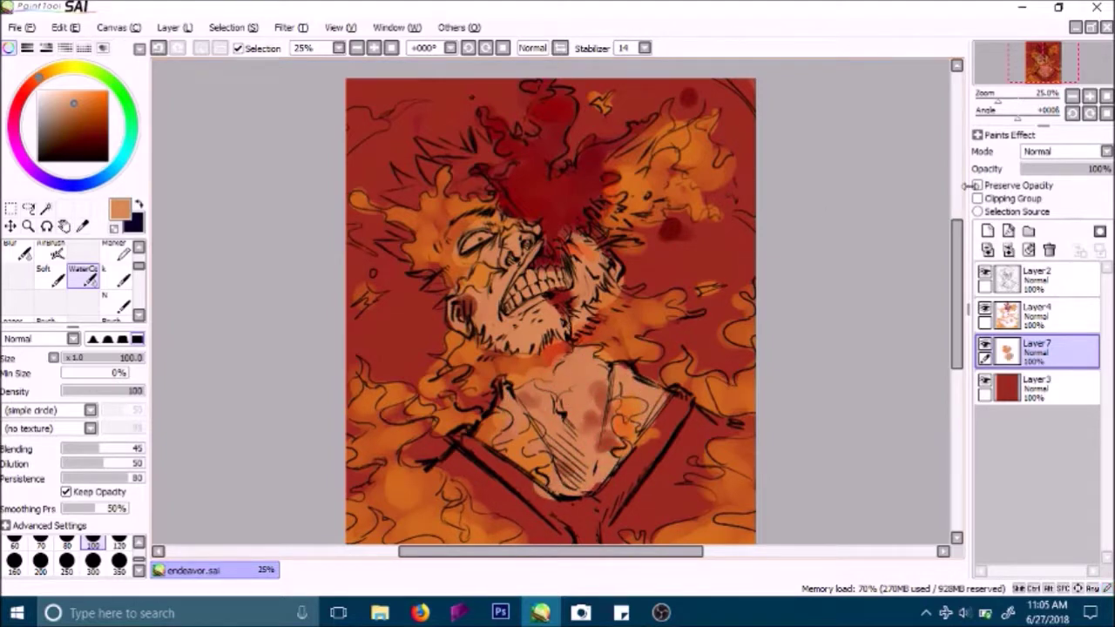
Step: Inspect the lower part of the drawing and compare it with the costume in the Firefox reference images
{"action": "scroll", "coordinate": [896, 289], "scroll_direction": "down", "scroll_amount": 2}
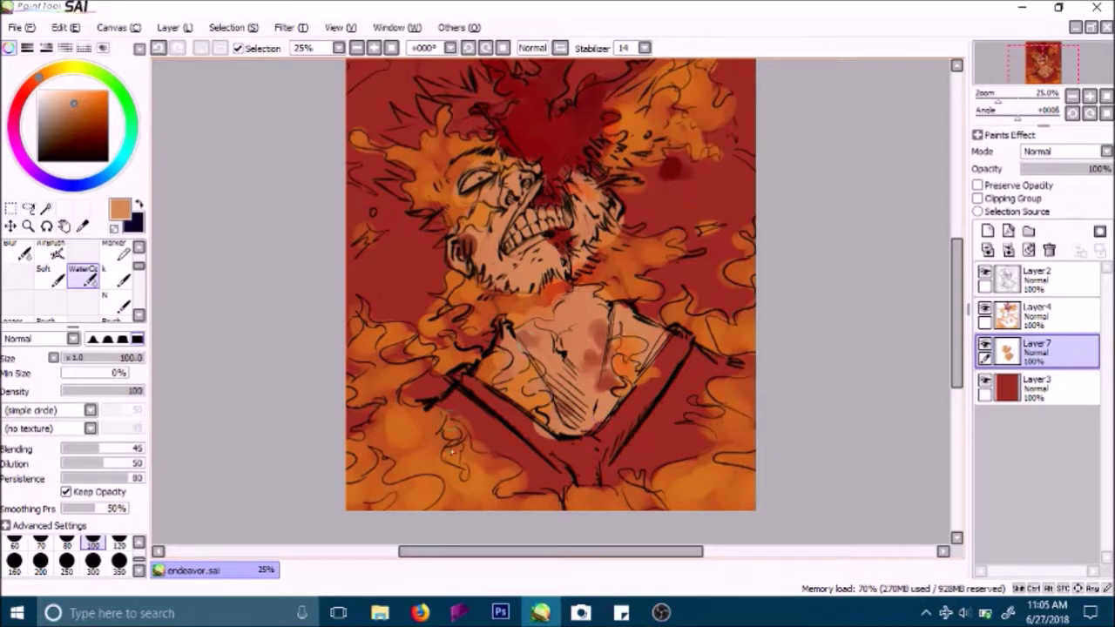
{"action": "mouse_move", "coordinate": [420, 613]}
{"action": "left_click", "coordinate": [535, 567]}
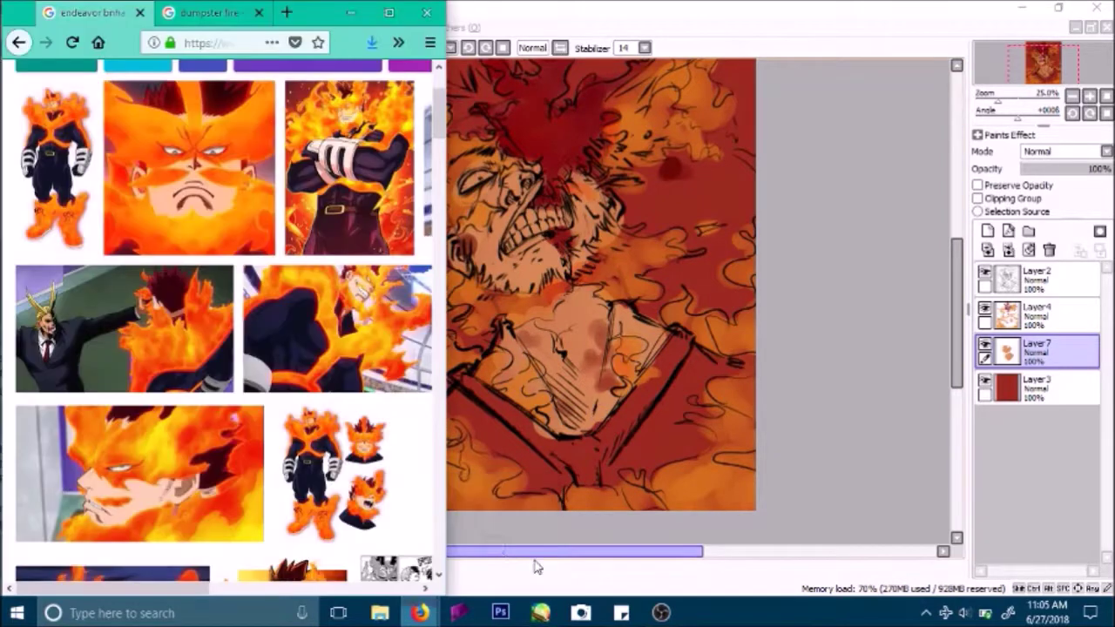
{"action": "left_click", "coordinate": [540, 613]}
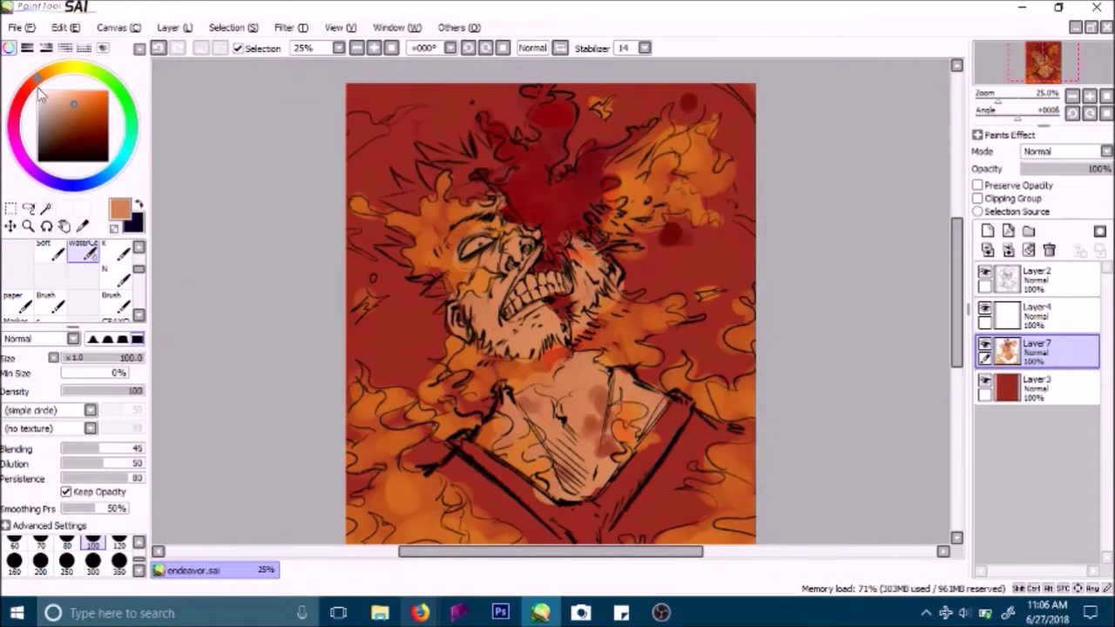
Step: Try a crimson red on the hair spikes, undo it, return to a muted red and select the empty Layer4
{"action": "left_click_drag", "start_coordinate": [32, 87], "coordinate": [26, 101]}
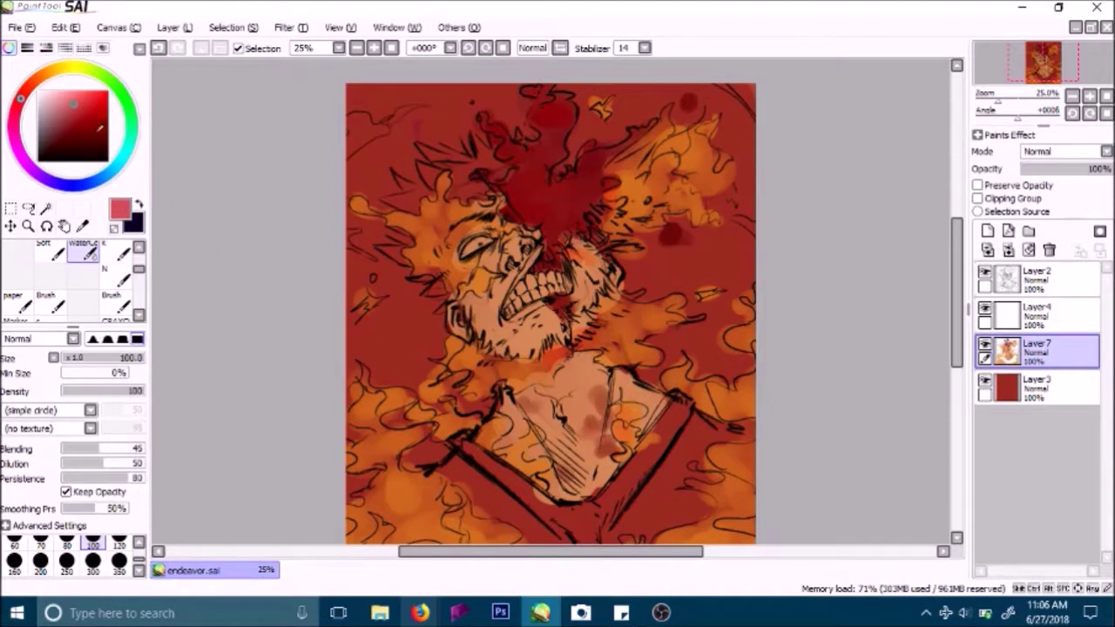
{"action": "left_click", "coordinate": [84, 105]}
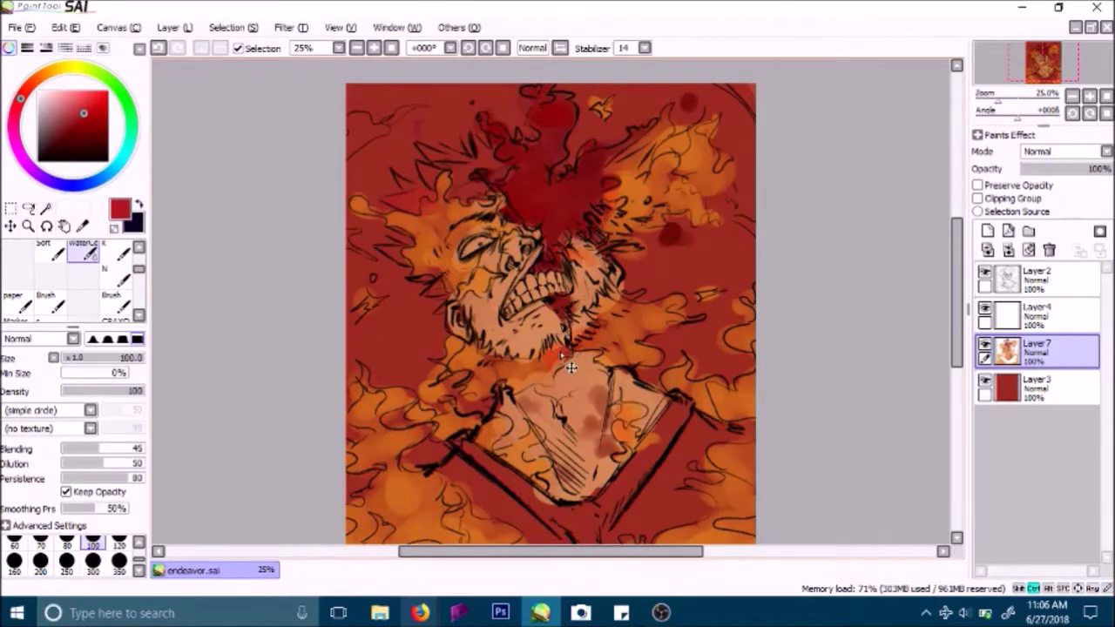
{"action": "key", "text": "ctrl+z"}
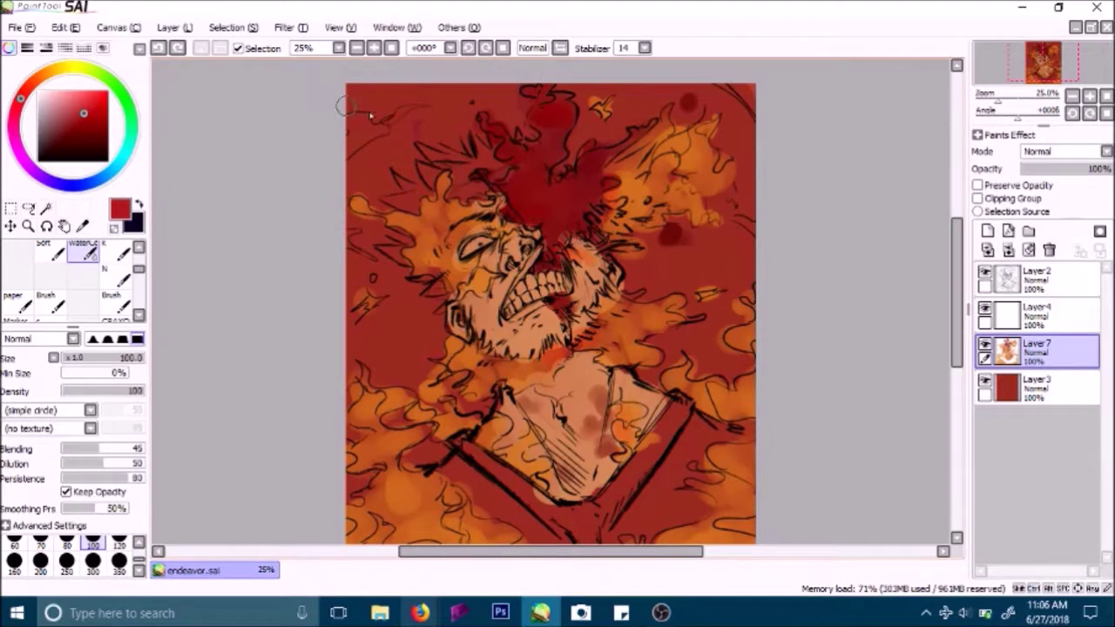
{"action": "mouse_move", "coordinate": [77, 119]}
{"action": "left_mouse_down"}
{"action": "mouse_move", "coordinate": [75, 129]}
{"action": "mouse_move", "coordinate": [75, 114]}
{"action": "left_mouse_up"}
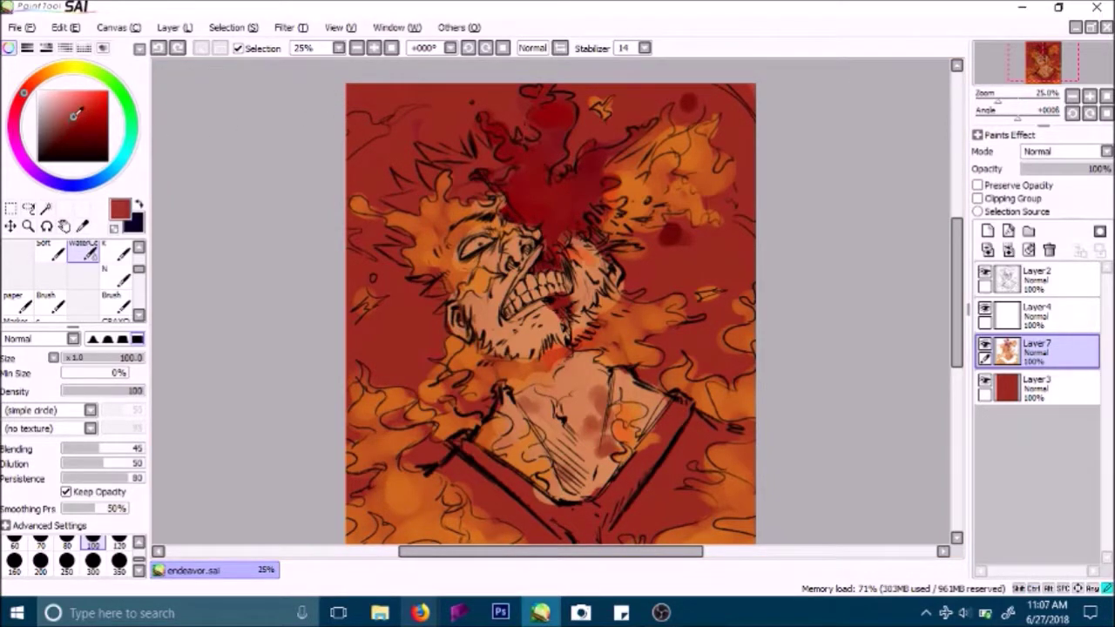
{"action": "left_click", "coordinate": [1042, 322]}
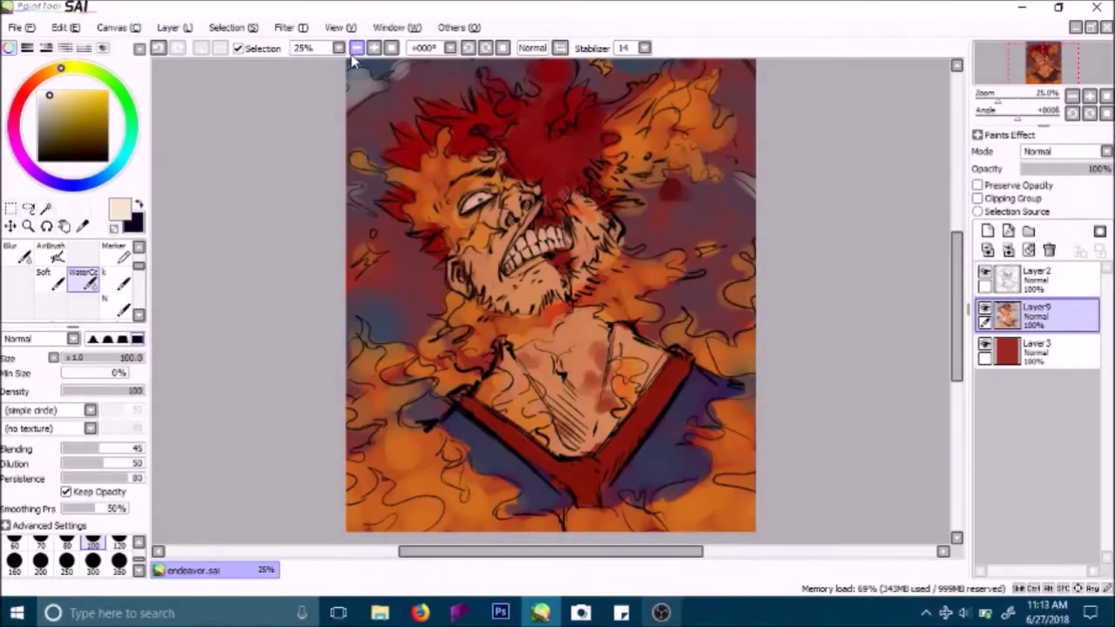
Step: Combine the painted Layer9 with Layer3 beneath it, remove the leftover layer and add a new layer above
{"action": "left_click", "coordinate": [357, 49]}
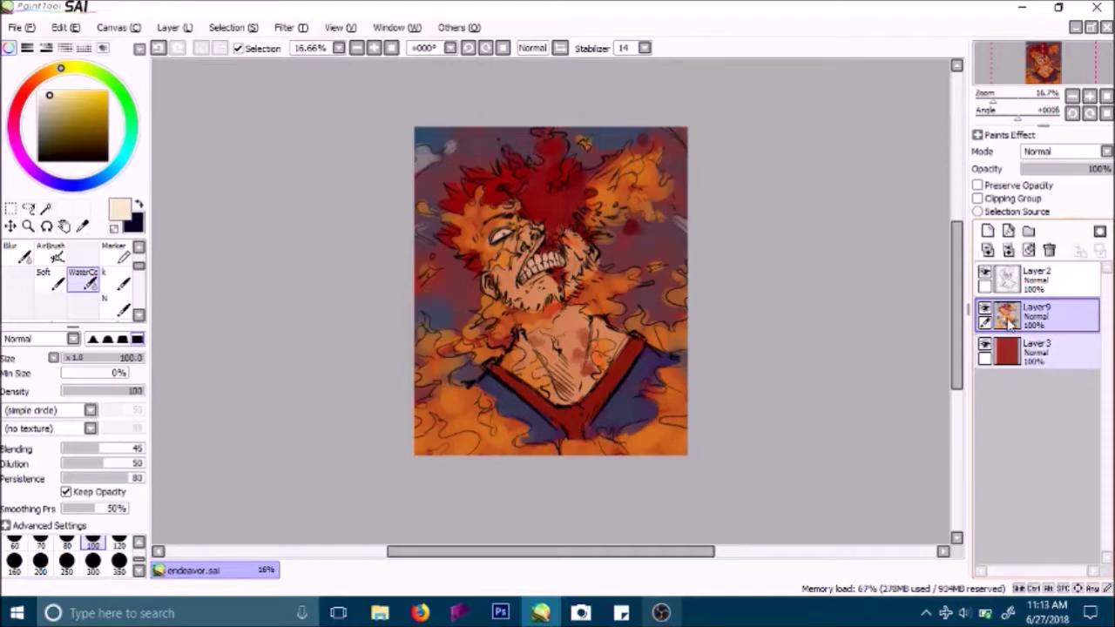
{"action": "left_click", "coordinate": [1049, 252]}
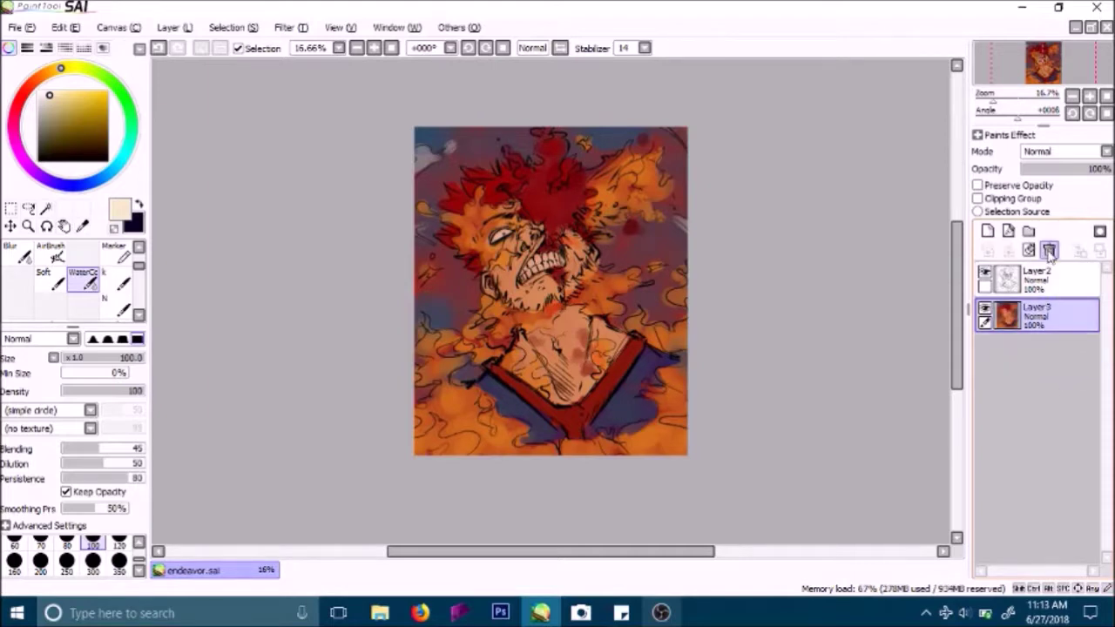
{"action": "left_click", "coordinate": [987, 231]}
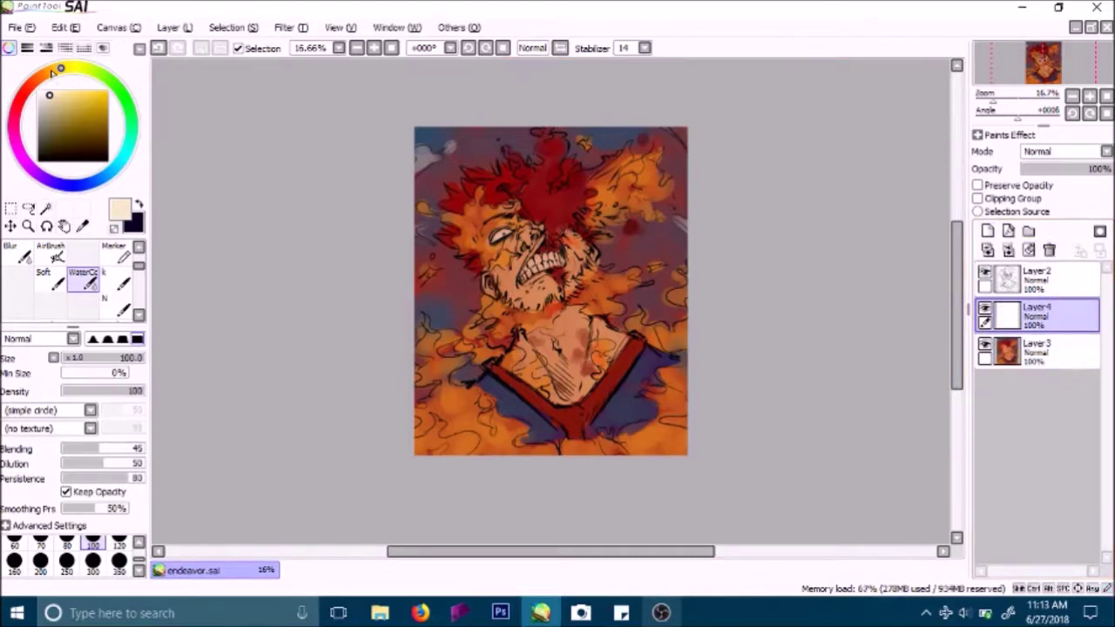
Step: Cover the whole canvas on the new layer with bright orange, using the Color brush at size 500
{"action": "left_click", "coordinate": [51, 71]}
{"action": "left_click_drag", "start_coordinate": [106, 115], "coordinate": [108, 91]}
{"action": "left_click", "coordinate": [39, 83]}
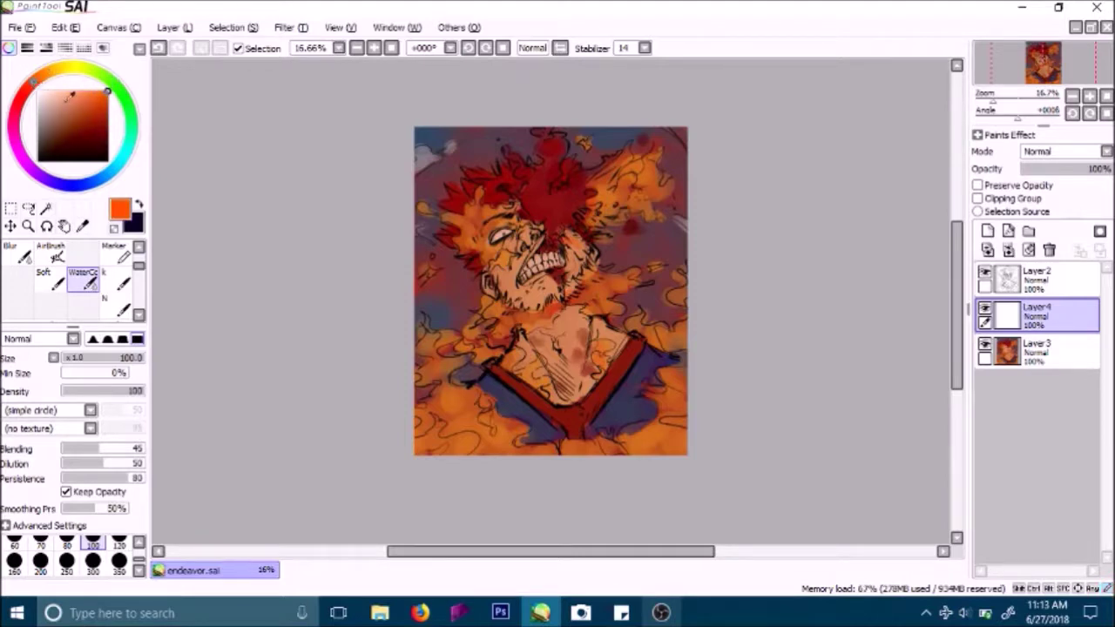
{"action": "scroll", "coordinate": [79, 279], "scroll_direction": "up", "scroll_amount": 2}
{"action": "left_click", "coordinate": [80, 253]}
{"action": "mouse_move", "coordinate": [423, 137]}
{"action": "left_mouse_down"}
{"action": "mouse_move", "coordinate": [447, 455]}
{"action": "mouse_move", "coordinate": [509, 433]}
{"action": "mouse_move", "coordinate": [629, 418]}
{"action": "mouse_move", "coordinate": [662, 433]}
{"action": "mouse_move", "coordinate": [658, 418]}
{"action": "mouse_move", "coordinate": [542, 452]}
{"action": "mouse_move", "coordinate": [621, 410]}
{"action": "mouse_move", "coordinate": [659, 309]}
{"action": "mouse_move", "coordinate": [637, 141]}
{"action": "mouse_move", "coordinate": [474, 146]}
{"action": "mouse_move", "coordinate": [498, 376]}
{"action": "mouse_move", "coordinate": [607, 369]}
{"action": "mouse_move", "coordinate": [580, 211]}
{"action": "mouse_move", "coordinate": [506, 196]}
{"action": "mouse_move", "coordinate": [526, 319]}
{"action": "mouse_move", "coordinate": [562, 292]}
{"action": "mouse_move", "coordinate": [558, 309]}
{"action": "mouse_move", "coordinate": [586, 307]}
{"action": "left_mouse_up"}
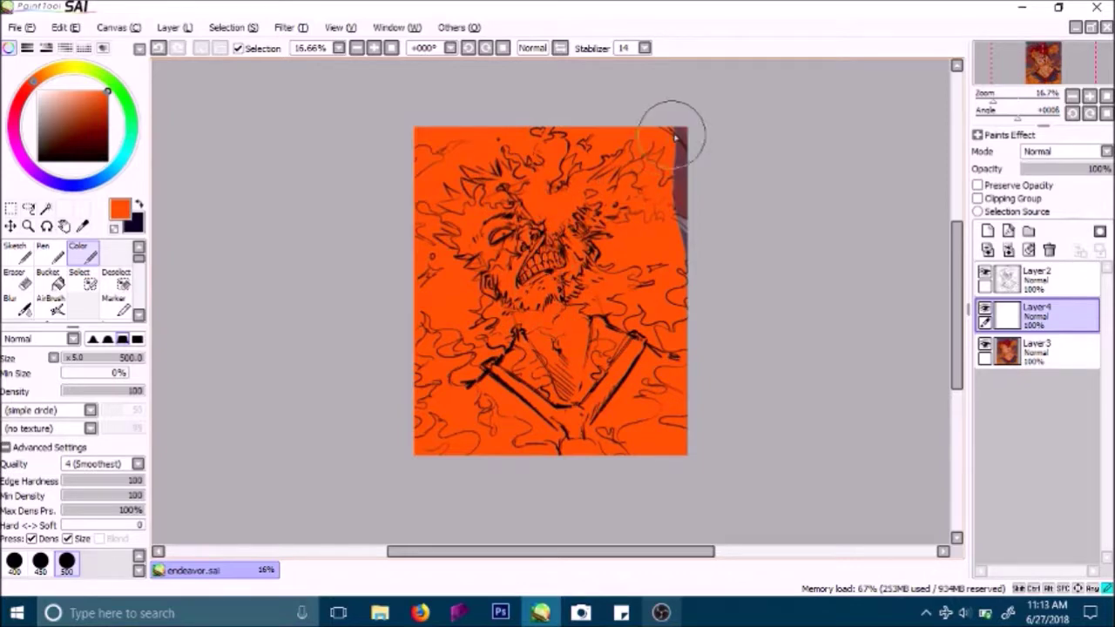
{"action": "mouse_move", "coordinate": [671, 140]}
{"action": "left_mouse_down"}
{"action": "mouse_move", "coordinate": [687, 168]}
{"action": "mouse_move", "coordinate": [703, 269]}
{"action": "left_mouse_up"}
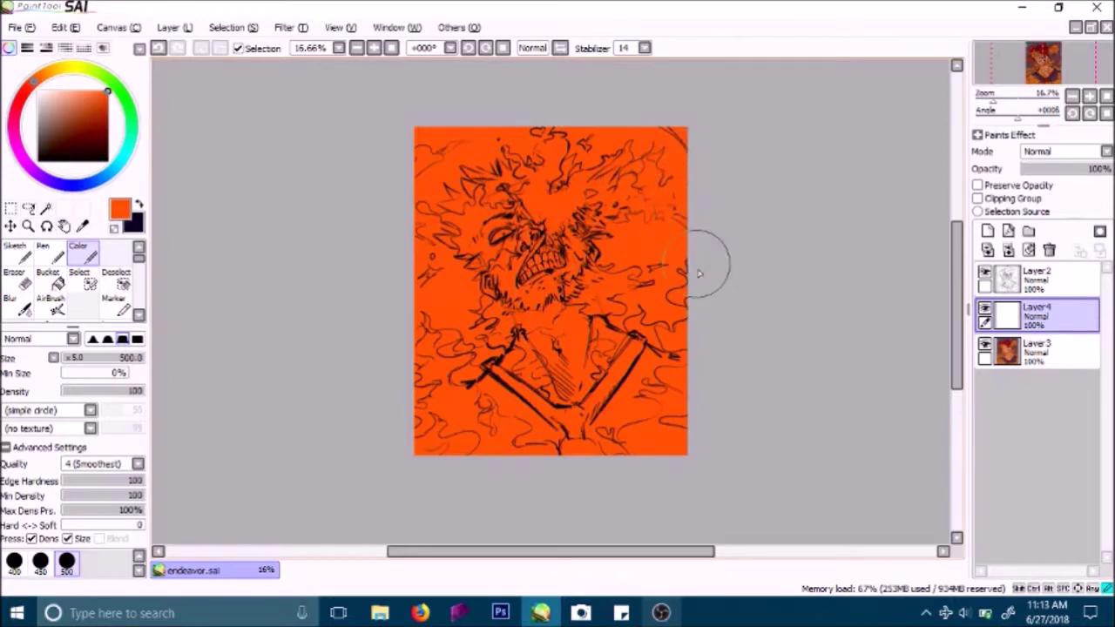
Step: Set the orange layer's blending mode to Overlay and its opacity to 27%
{"action": "left_click", "coordinate": [1054, 152]}
{"action": "left_click", "coordinate": [1052, 205]}
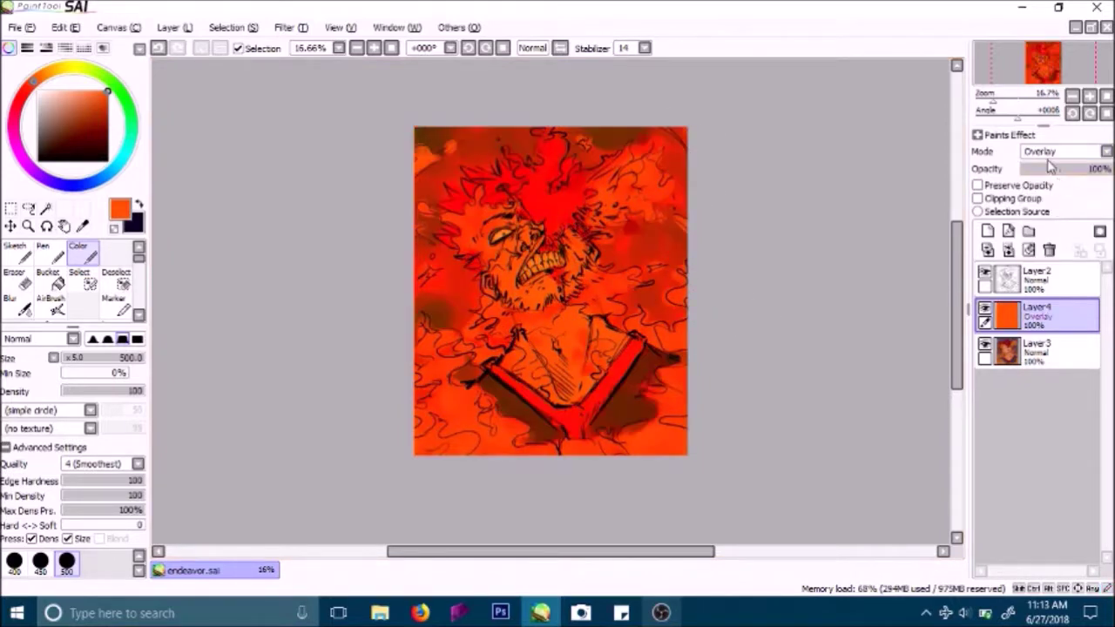
{"action": "left_click", "coordinate": [1043, 170]}
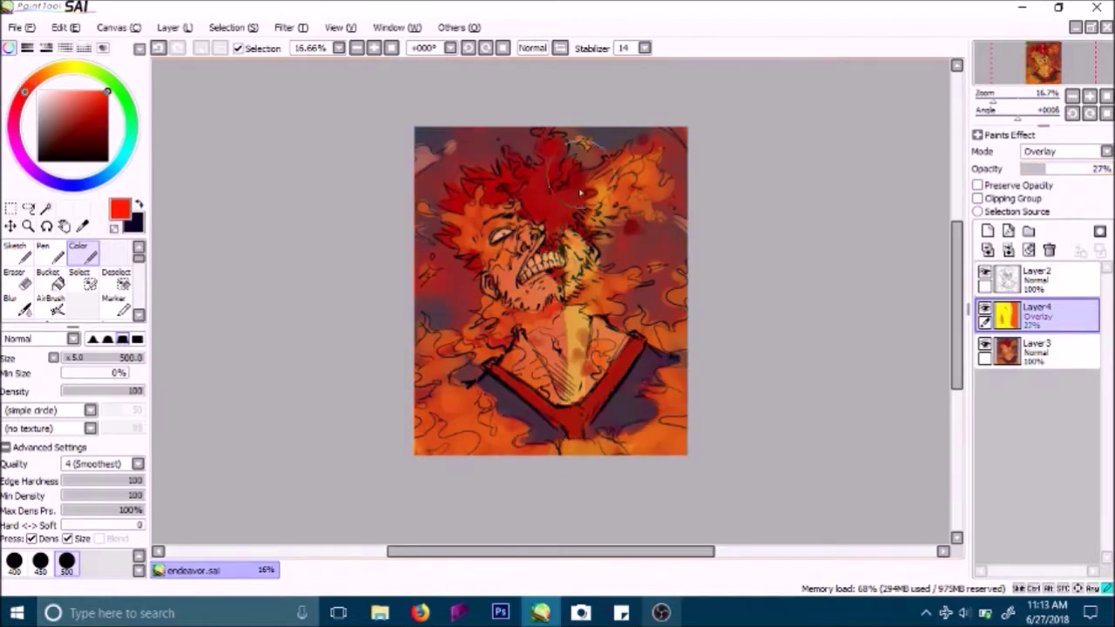
Step: Repaint the whole Overlay layer in bright red and reduce its opacity to 6%
{"action": "mouse_move", "coordinate": [584, 174]}
{"action": "left_mouse_down"}
{"action": "mouse_move", "coordinate": [576, 253]}
{"action": "mouse_move", "coordinate": [607, 429]}
{"action": "mouse_move", "coordinate": [622, 442]}
{"action": "left_mouse_up"}
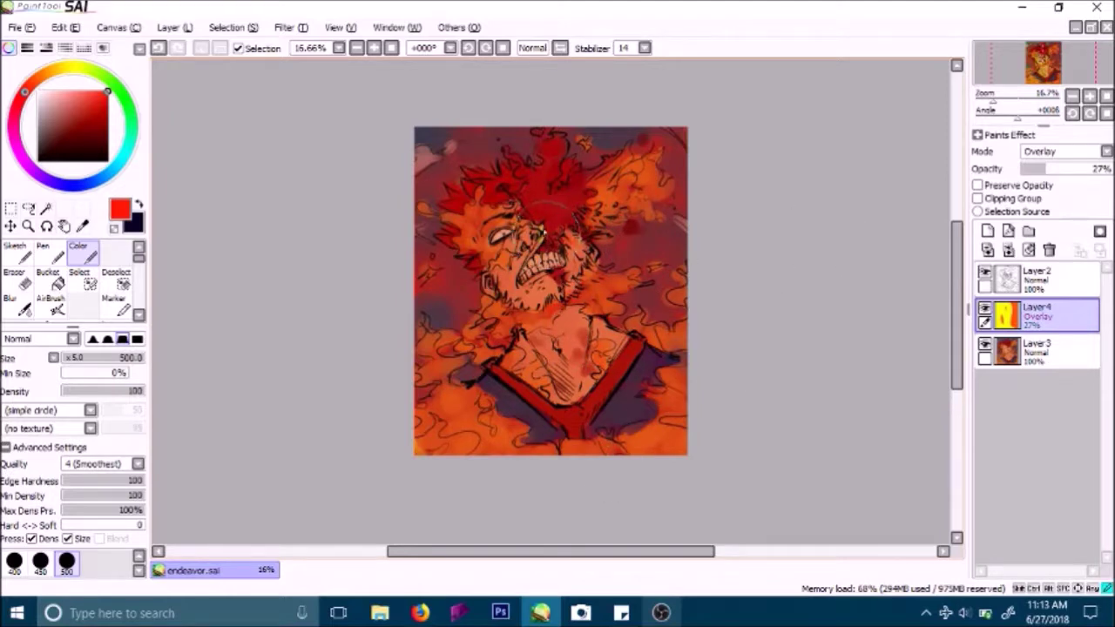
{"action": "left_click_drag", "start_coordinate": [1041, 177], "coordinate": [1110, 172]}
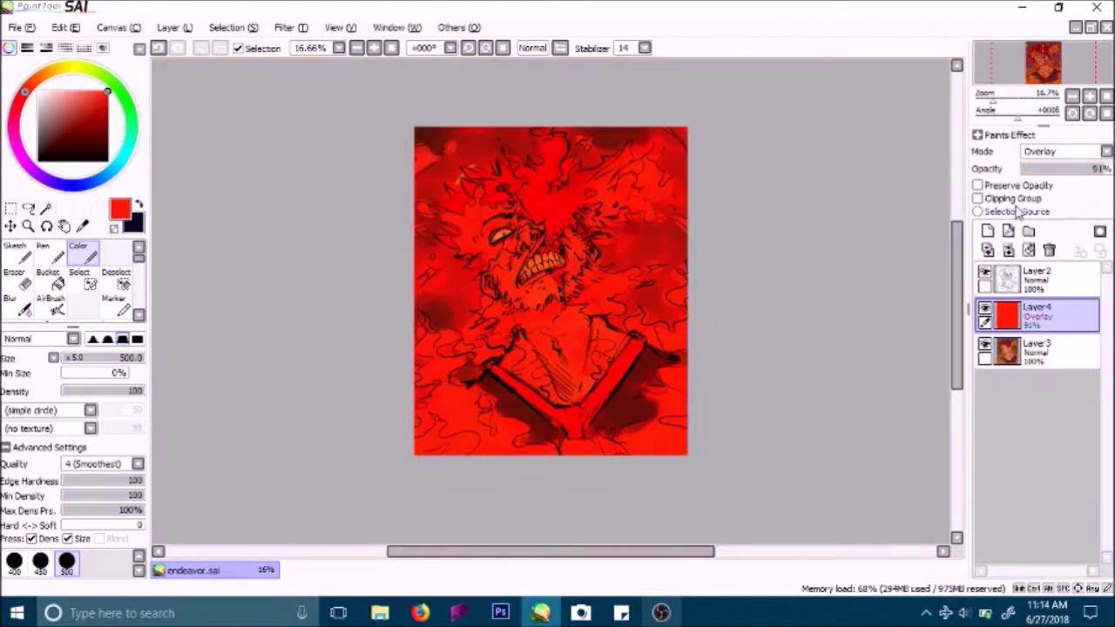
{"action": "left_click", "coordinate": [1032, 171]}
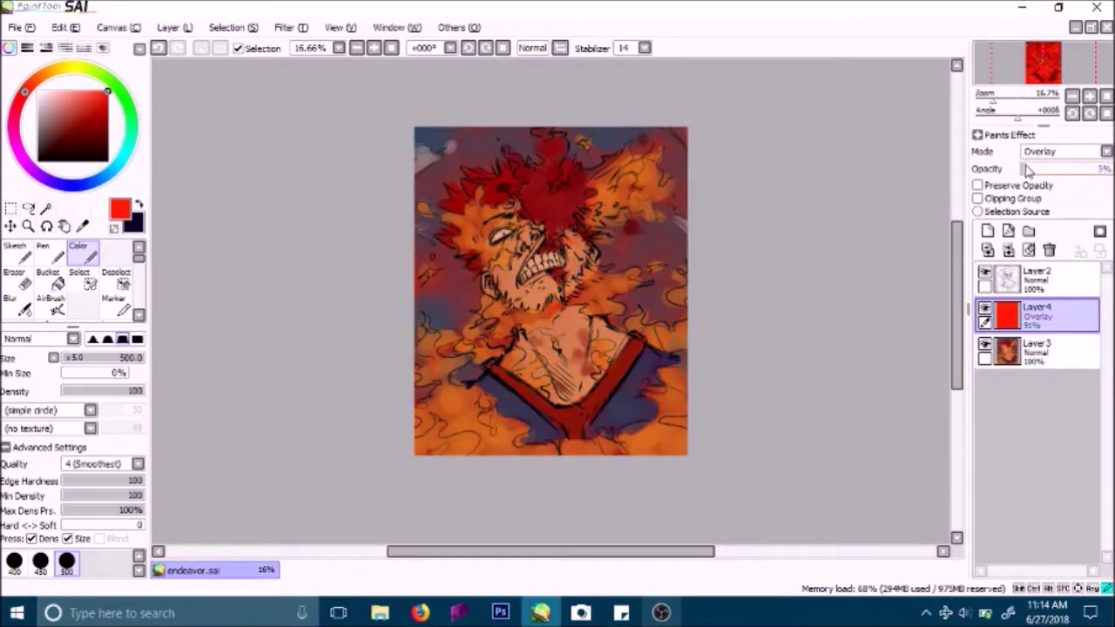
Step: Toggle the red Overlay layer's visibility to compare the painting with and without the tint
{"action": "left_click", "coordinate": [986, 308]}
{"action": "left_click", "coordinate": [985, 308]}
{"action": "left_click", "coordinate": [986, 309]}
{"action": "left_click", "coordinate": [986, 308]}
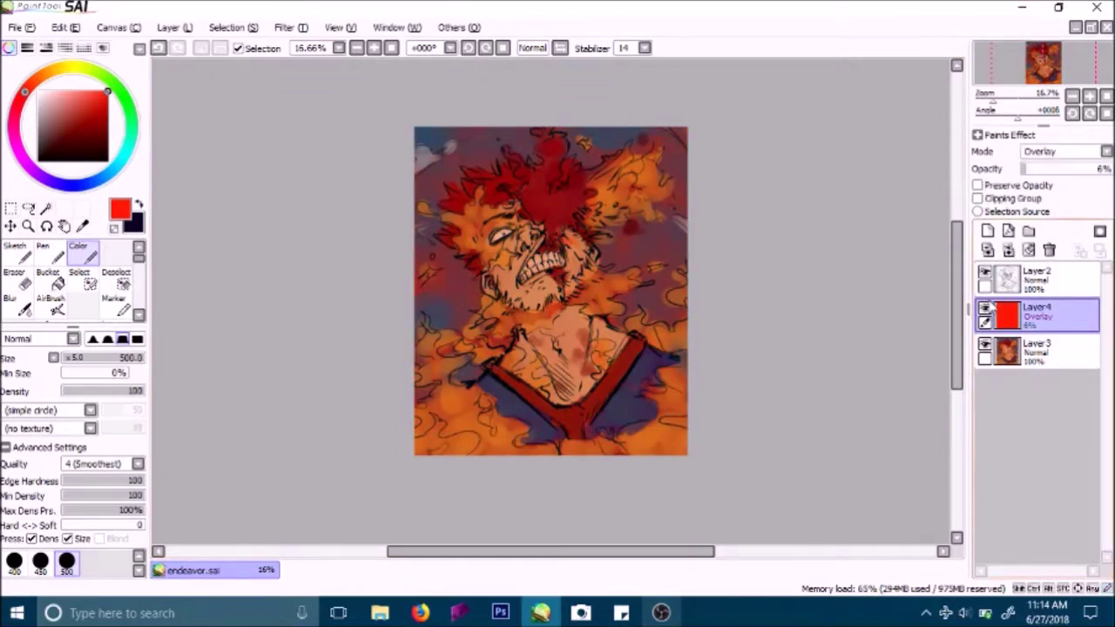
Step: Transfer the red Overlay tint down onto the colour layer and replace the emptied layer with a new one
{"action": "left_click", "coordinate": [1006, 251]}
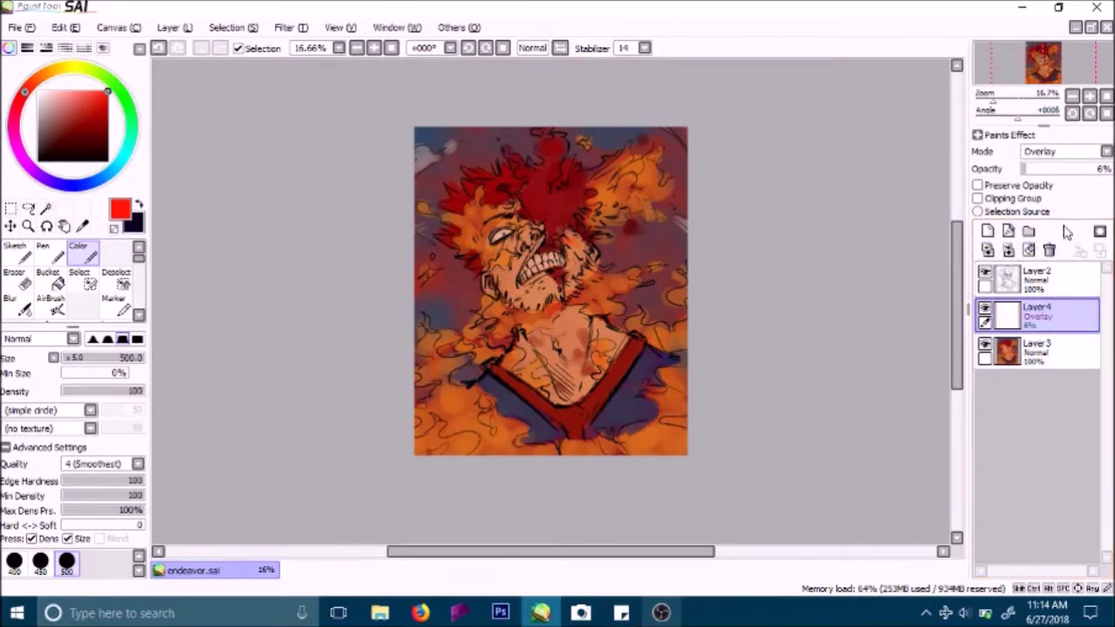
{"action": "left_click", "coordinate": [1048, 249]}
{"action": "left_click", "coordinate": [986, 232]}
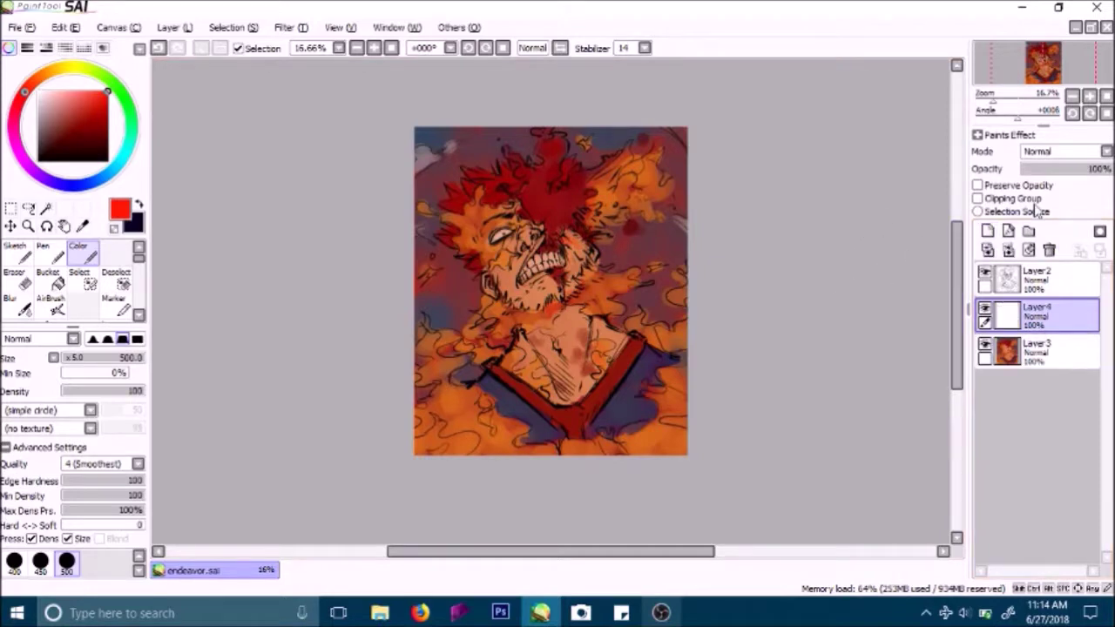
Step: Paint the flames along the canvas bottom, around the neck and behind the head bright yellow, using the Color brush at size 500
{"action": "left_click", "coordinate": [69, 68]}
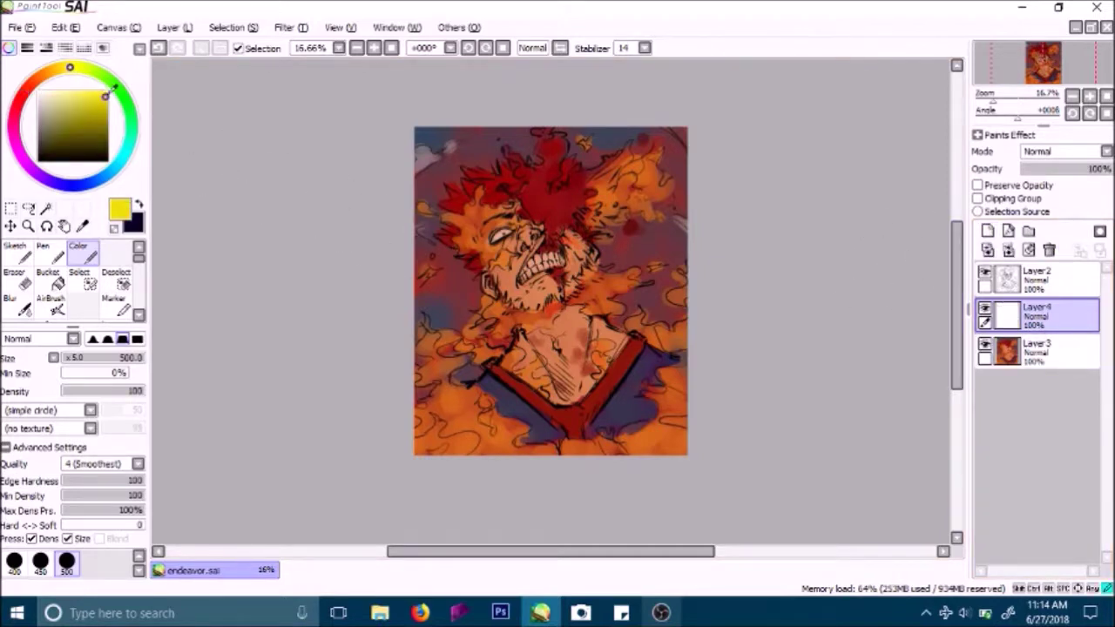
{"action": "left_click", "coordinate": [375, 48]}
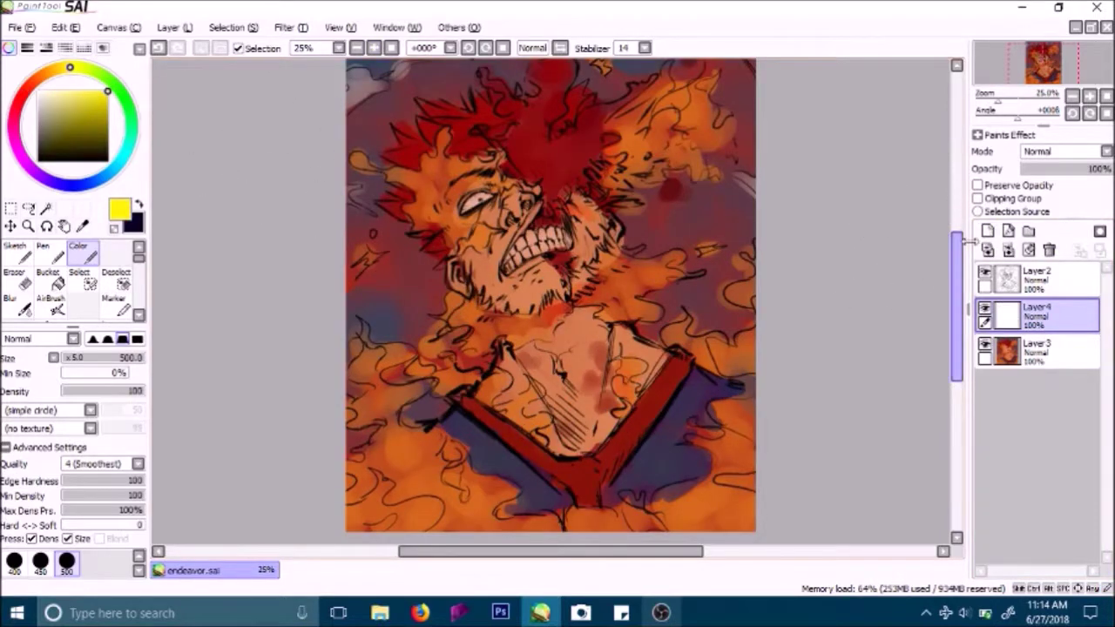
{"action": "scroll", "coordinate": [953, 263], "scroll_direction": "up", "scroll_amount": 2}
{"action": "scroll", "coordinate": [954, 263], "scroll_direction": "down", "scroll_amount": 2}
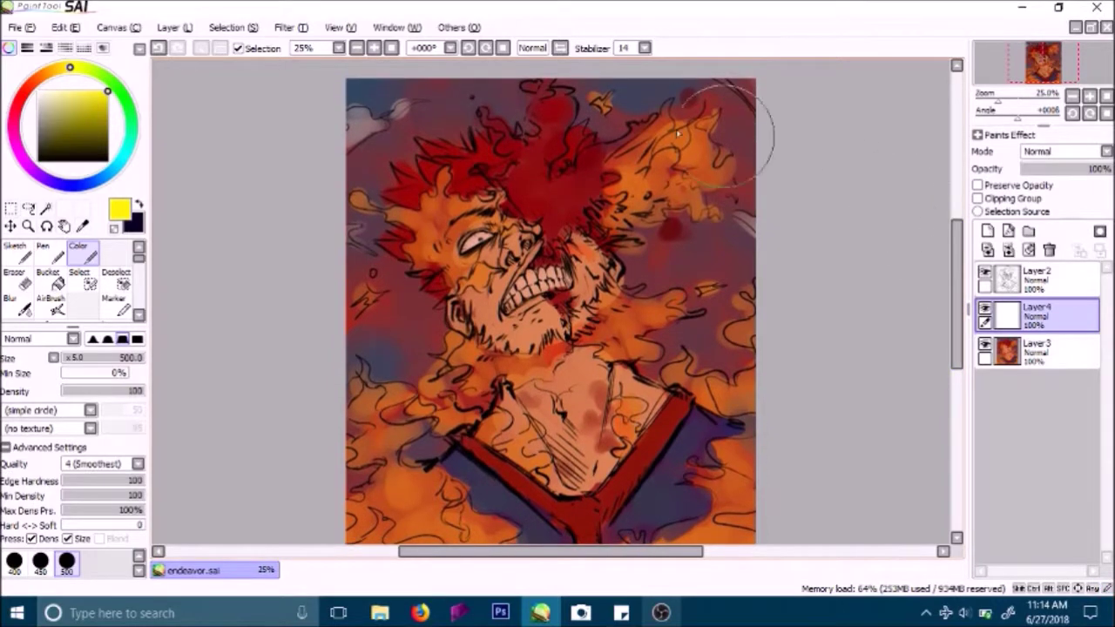
{"action": "left_click", "coordinate": [356, 48]}
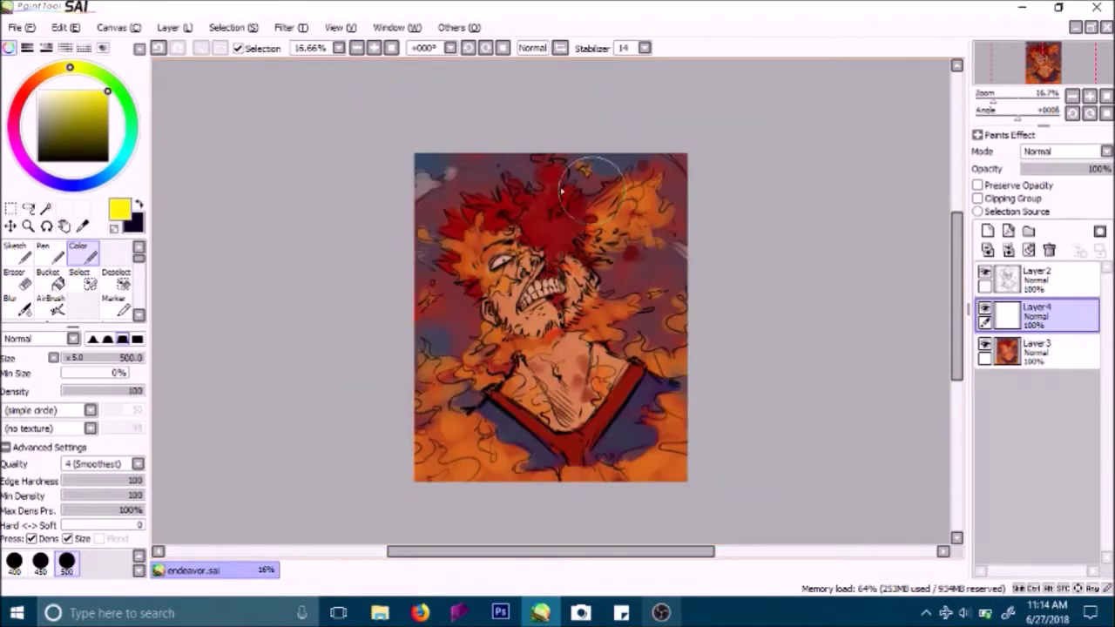
{"action": "mouse_move", "coordinate": [449, 411]}
{"action": "left_mouse_down"}
{"action": "mouse_move", "coordinate": [452, 470]}
{"action": "mouse_move", "coordinate": [467, 461]}
{"action": "mouse_move", "coordinate": [455, 417]}
{"action": "mouse_move", "coordinate": [423, 405]}
{"action": "mouse_move", "coordinate": [470, 382]}
{"action": "mouse_move", "coordinate": [432, 384]}
{"action": "mouse_move", "coordinate": [440, 363]}
{"action": "mouse_move", "coordinate": [422, 343]}
{"action": "mouse_move", "coordinate": [470, 334]}
{"action": "mouse_move", "coordinate": [503, 358]}
{"action": "mouse_move", "coordinate": [501, 347]}
{"action": "mouse_move", "coordinate": [470, 343]}
{"action": "mouse_move", "coordinate": [486, 405]}
{"action": "mouse_move", "coordinate": [479, 347]}
{"action": "mouse_move", "coordinate": [467, 346]}
{"action": "mouse_move", "coordinate": [496, 335]}
{"action": "mouse_move", "coordinate": [517, 350]}
{"action": "mouse_move", "coordinate": [523, 340]}
{"action": "mouse_move", "coordinate": [529, 360]}
{"action": "mouse_move", "coordinate": [592, 317]}
{"action": "mouse_move", "coordinate": [609, 333]}
{"action": "mouse_move", "coordinate": [598, 311]}
{"action": "mouse_move", "coordinate": [655, 295]}
{"action": "left_mouse_up"}
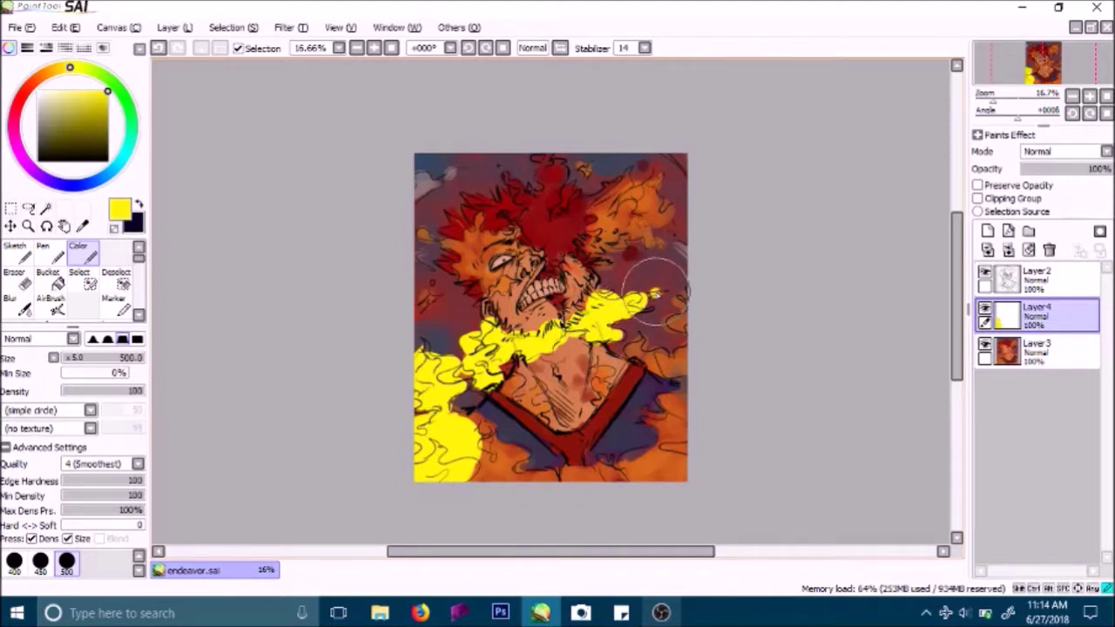
{"action": "mouse_move", "coordinate": [502, 459]}
{"action": "left_mouse_down"}
{"action": "mouse_move", "coordinate": [486, 428]}
{"action": "mouse_move", "coordinate": [493, 488]}
{"action": "mouse_move", "coordinate": [510, 468]}
{"action": "mouse_move", "coordinate": [511, 488]}
{"action": "mouse_move", "coordinate": [474, 485]}
{"action": "mouse_move", "coordinate": [662, 470]}
{"action": "mouse_move", "coordinate": [651, 453]}
{"action": "mouse_move", "coordinate": [674, 425]}
{"action": "mouse_move", "coordinate": [651, 420]}
{"action": "mouse_move", "coordinate": [686, 418]}
{"action": "mouse_move", "coordinate": [696, 392]}
{"action": "mouse_move", "coordinate": [690, 359]}
{"action": "mouse_move", "coordinate": [678, 369]}
{"action": "mouse_move", "coordinate": [642, 352]}
{"action": "mouse_move", "coordinate": [701, 357]}
{"action": "mouse_move", "coordinate": [686, 296]}
{"action": "left_mouse_up"}
{"action": "mouse_move", "coordinate": [609, 253]}
{"action": "left_mouse_down"}
{"action": "mouse_move", "coordinate": [594, 250]}
{"action": "mouse_move", "coordinate": [613, 227]}
{"action": "mouse_move", "coordinate": [606, 209]}
{"action": "mouse_move", "coordinate": [627, 196]}
{"action": "mouse_move", "coordinate": [635, 154]}
{"action": "mouse_move", "coordinate": [652, 154]}
{"action": "mouse_move", "coordinate": [670, 184]}
{"action": "mouse_move", "coordinate": [664, 202]}
{"action": "mouse_move", "coordinate": [681, 216]}
{"action": "mouse_move", "coordinate": [655, 237]}
{"action": "mouse_move", "coordinate": [640, 216]}
{"action": "left_mouse_up"}
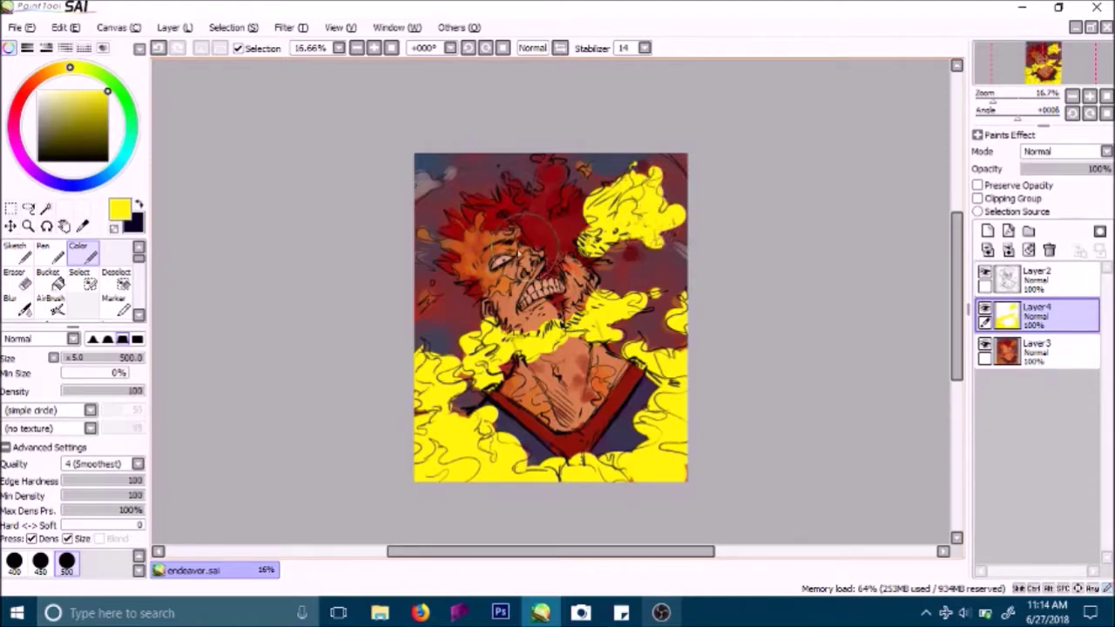
Step: Cover the flames on the face and the small sparks beside the head with the same bright yellow
{"action": "mouse_move", "coordinate": [466, 275]}
{"action": "left_mouse_down"}
{"action": "mouse_move", "coordinate": [443, 235]}
{"action": "mouse_move", "coordinate": [478, 215]}
{"action": "mouse_move", "coordinate": [484, 242]}
{"action": "mouse_move", "coordinate": [465, 240]}
{"action": "mouse_move", "coordinate": [460, 252]}
{"action": "mouse_move", "coordinate": [465, 278]}
{"action": "mouse_move", "coordinate": [491, 291]}
{"action": "mouse_move", "coordinate": [491, 305]}
{"action": "mouse_move", "coordinate": [508, 253]}
{"action": "mouse_move", "coordinate": [546, 234]}
{"action": "mouse_move", "coordinate": [511, 232]}
{"action": "left_mouse_up"}
{"action": "mouse_move", "coordinate": [429, 235]}
{"action": "left_mouse_down"}
{"action": "mouse_move", "coordinate": [422, 301]}
{"action": "mouse_move", "coordinate": [432, 300]}
{"action": "mouse_move", "coordinate": [431, 279]}
{"action": "mouse_move", "coordinate": [453, 295]}
{"action": "left_mouse_up"}
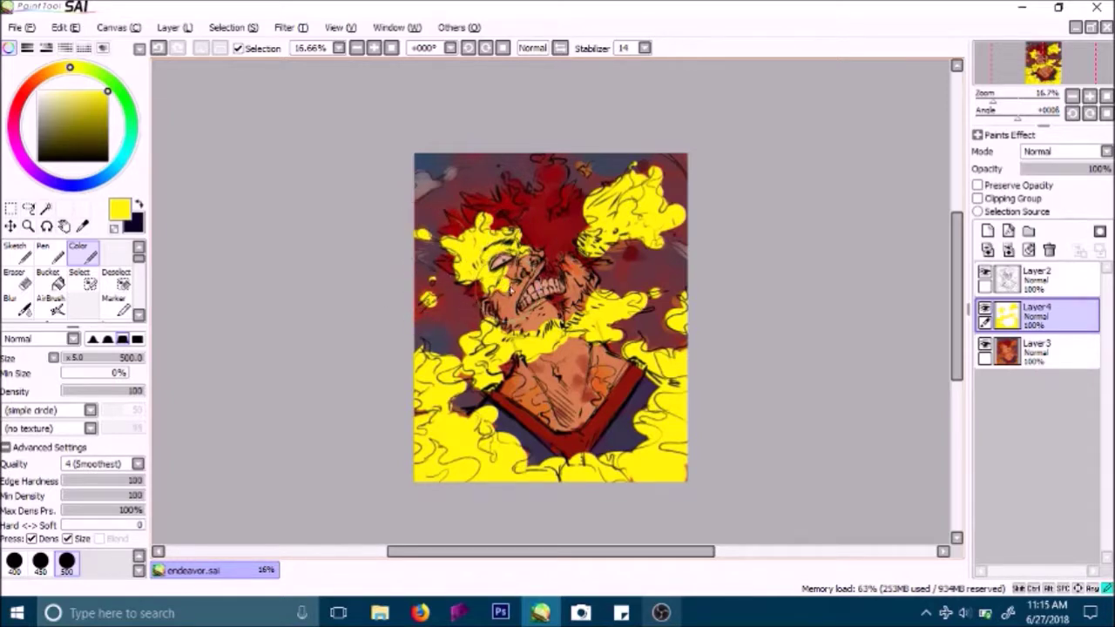
{"action": "left_click_drag", "start_coordinate": [566, 272], "coordinate": [574, 266]}
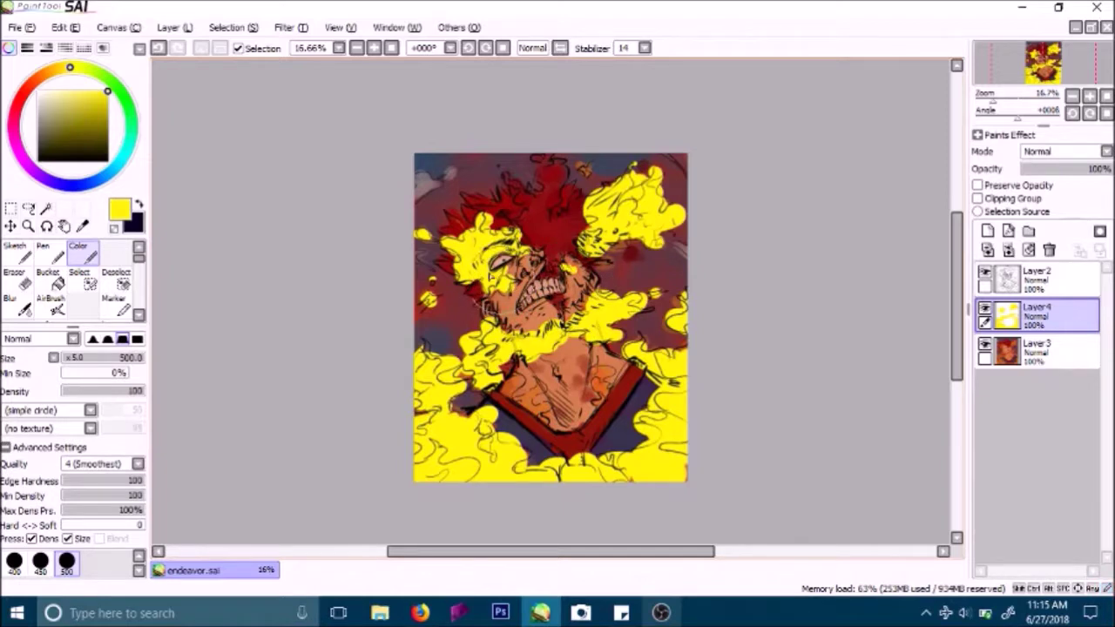
Step: Set the yellow flame layer's opacity to 23% and its blending mode to Luminosity
{"action": "left_click_drag", "start_coordinate": [1066, 173], "coordinate": [1050, 176]}
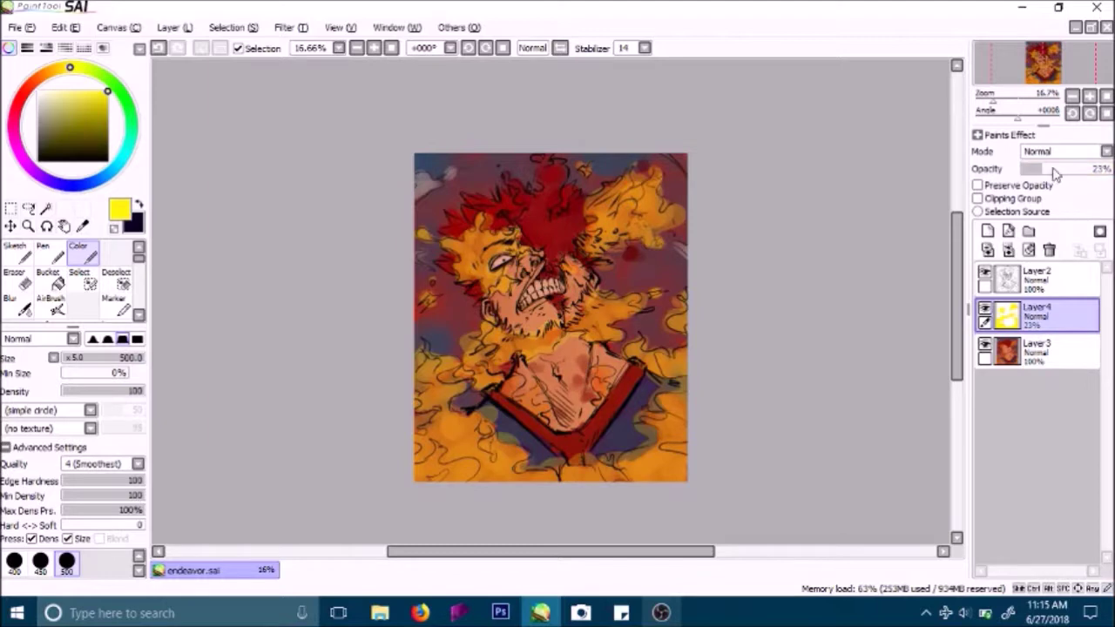
{"action": "left_click", "coordinate": [1052, 153]}
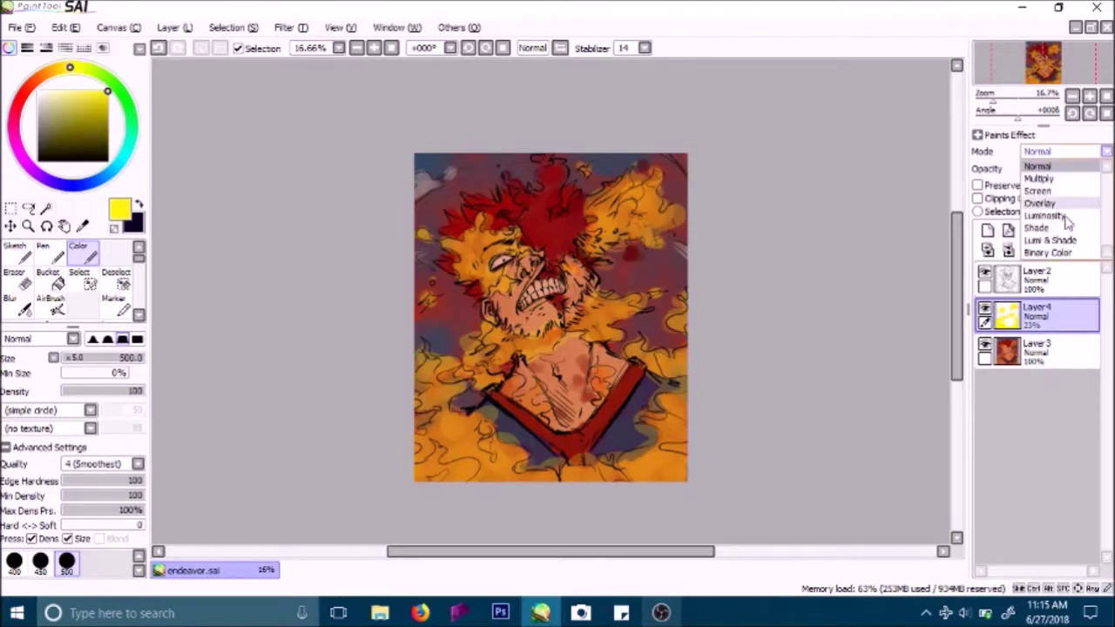
{"action": "left_click", "coordinate": [1060, 214]}
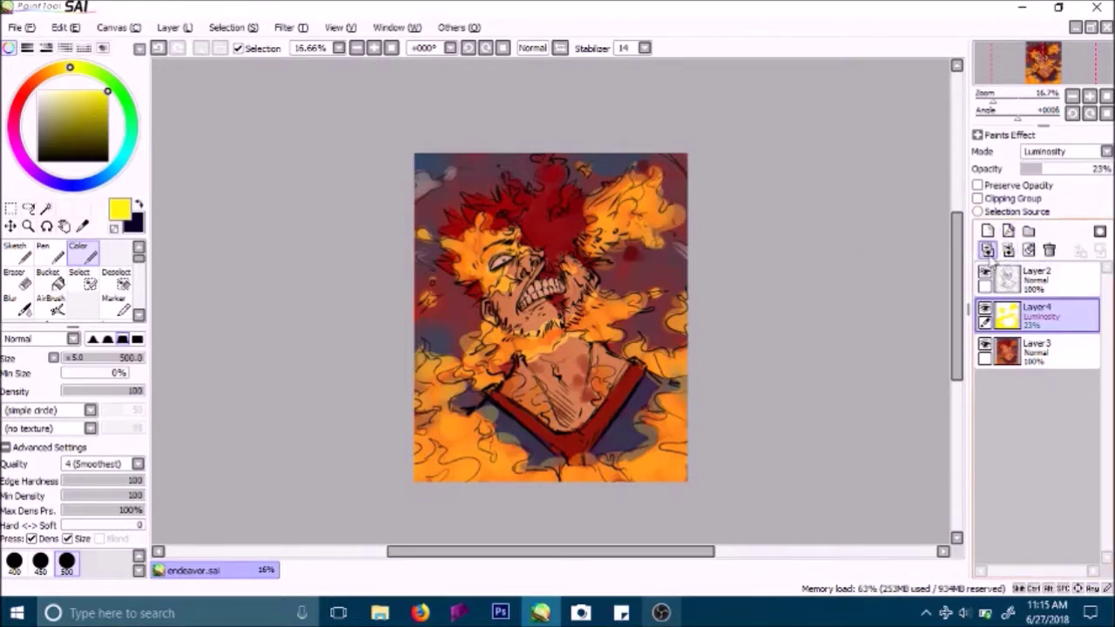
Step: Replace the flame glow layer, transferred into the colours, with a new layer and paint a large solid yellow oval over the figure
{"action": "left_click", "coordinate": [1048, 251]}
{"action": "left_click", "coordinate": [986, 231]}
{"action": "mouse_move", "coordinate": [541, 243]}
{"action": "left_mouse_down"}
{"action": "mouse_move", "coordinate": [527, 399]}
{"action": "mouse_move", "coordinate": [544, 409]}
{"action": "mouse_move", "coordinate": [601, 355]}
{"action": "mouse_move", "coordinate": [596, 259]}
{"action": "mouse_move", "coordinate": [564, 226]}
{"action": "mouse_move", "coordinate": [505, 214]}
{"action": "mouse_move", "coordinate": [554, 348]}
{"action": "mouse_move", "coordinate": [553, 276]}
{"action": "mouse_move", "coordinate": [555, 348]}
{"action": "mouse_move", "coordinate": [534, 407]}
{"action": "mouse_move", "coordinate": [466, 397]}
{"action": "mouse_move", "coordinate": [458, 313]}
{"action": "mouse_move", "coordinate": [557, 208]}
{"action": "mouse_move", "coordinate": [612, 274]}
{"action": "mouse_move", "coordinate": [605, 375]}
{"action": "mouse_move", "coordinate": [567, 416]}
{"action": "mouse_move", "coordinate": [492, 409]}
{"action": "left_mouse_up"}
Step: Set the yellow oval layer's blending mode to Luminosity and its opacity to 14%
{"action": "left_click", "coordinate": [1106, 151]}
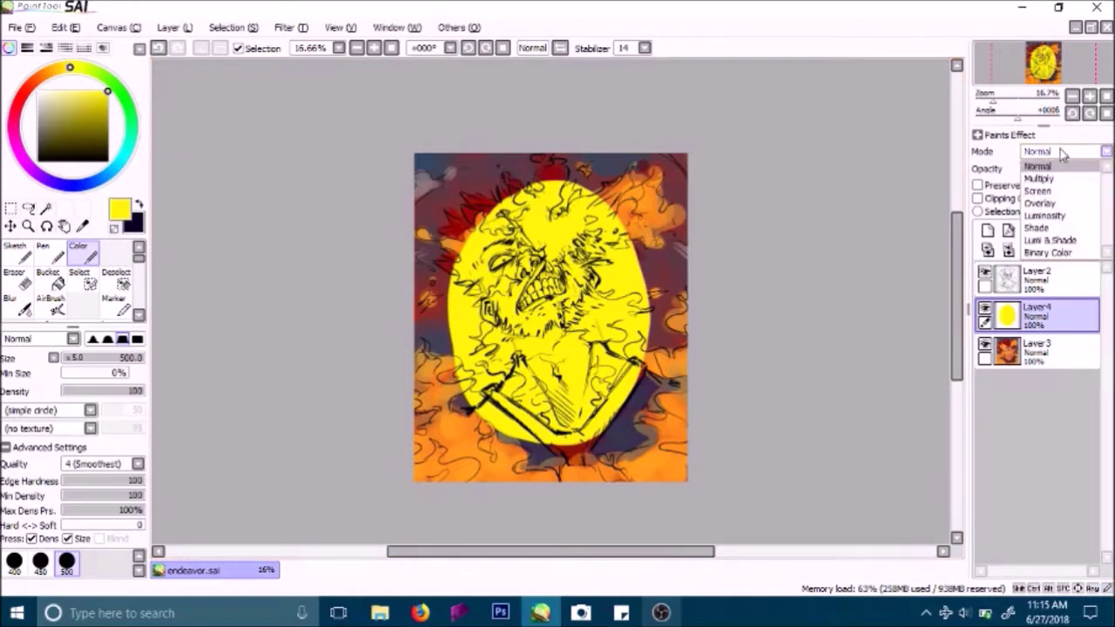
{"action": "left_click", "coordinate": [1061, 212]}
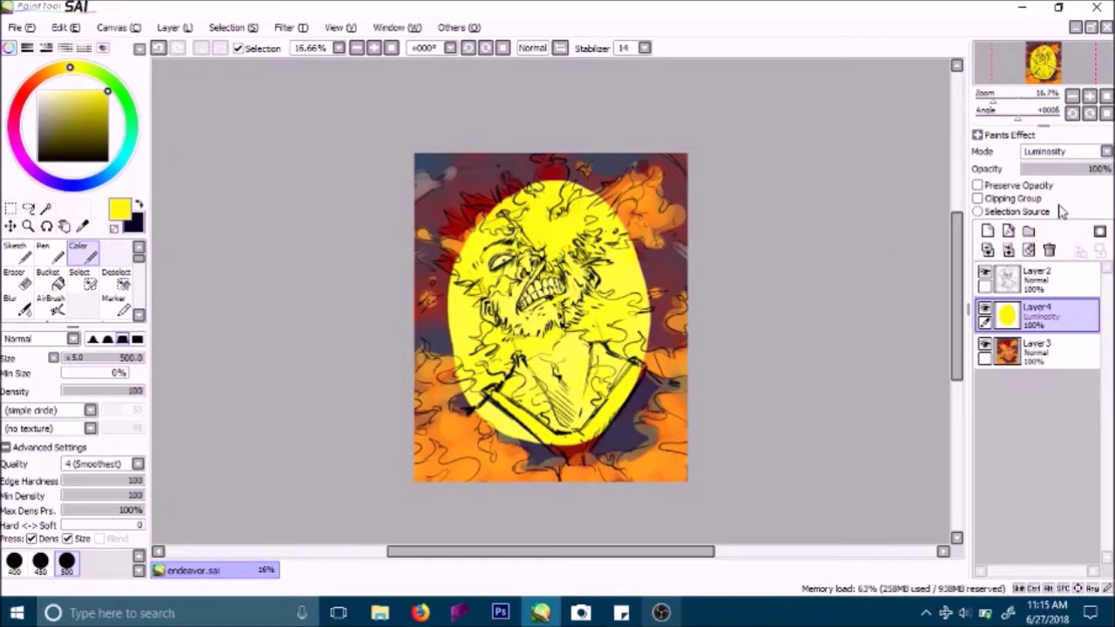
{"action": "left_click", "coordinate": [1037, 170]}
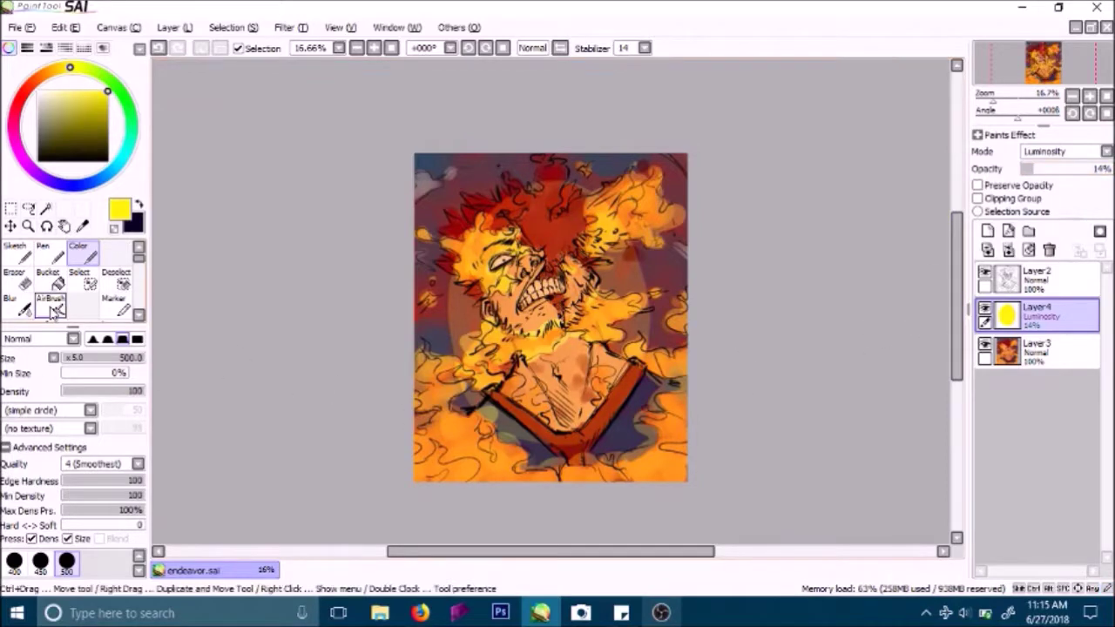
Step: Select the textured N brush with Stucco 2 and Dirt 03 and set its size to 500
{"action": "scroll", "coordinate": [122, 279], "scroll_direction": "down", "scroll_amount": 1}
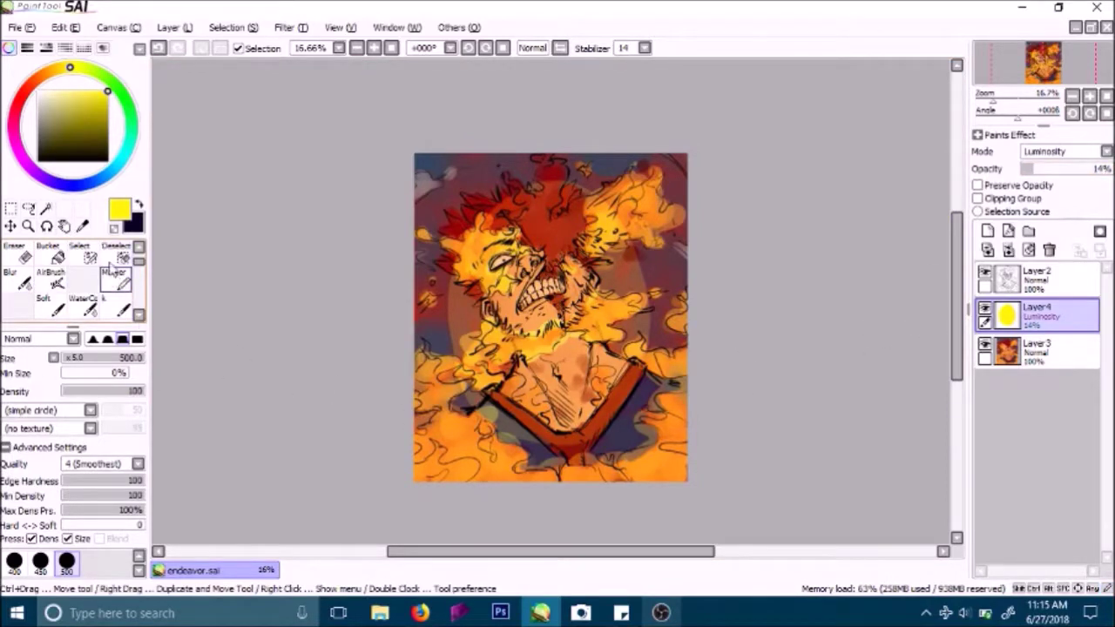
{"action": "left_click", "coordinate": [83, 309]}
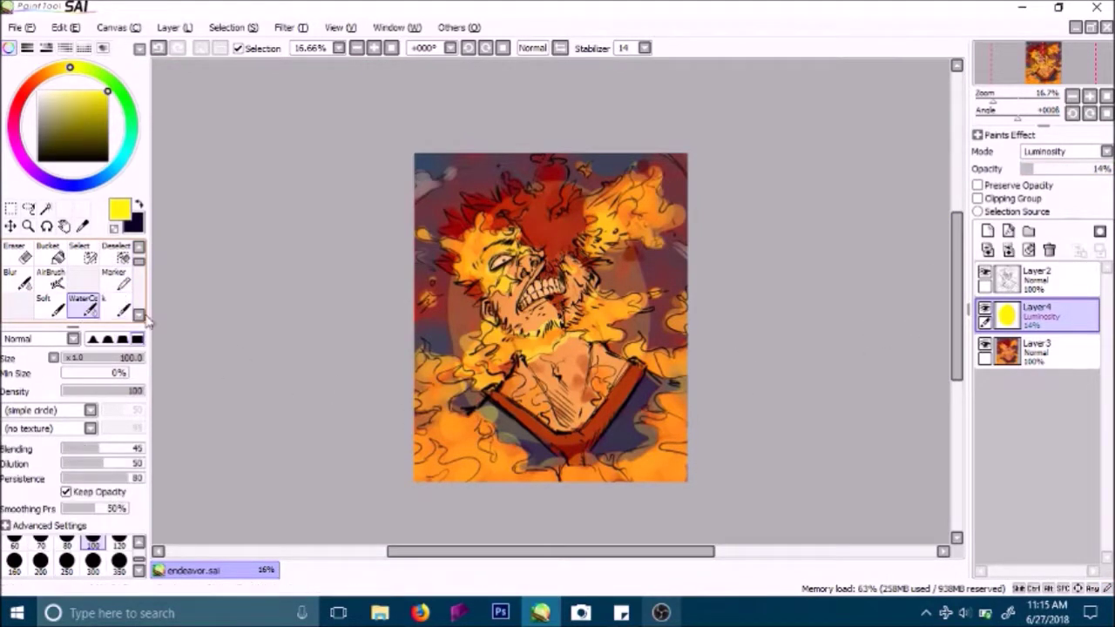
{"action": "scroll", "coordinate": [87, 296], "scroll_direction": "down", "scroll_amount": 1}
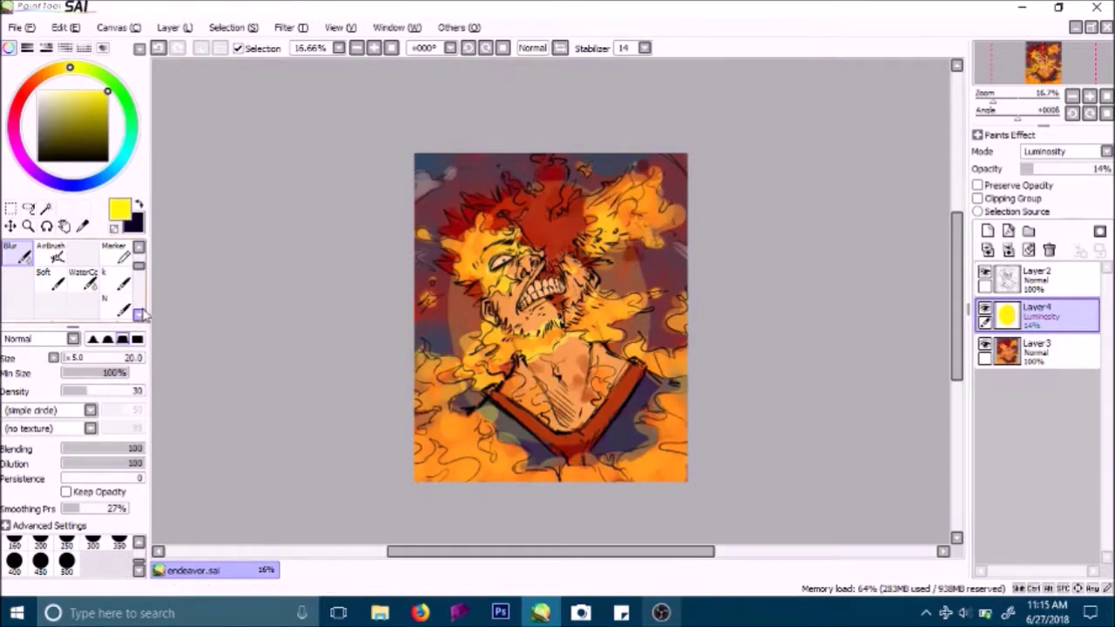
{"action": "left_click", "coordinate": [138, 315]}
{"action": "left_click", "coordinate": [115, 279]}
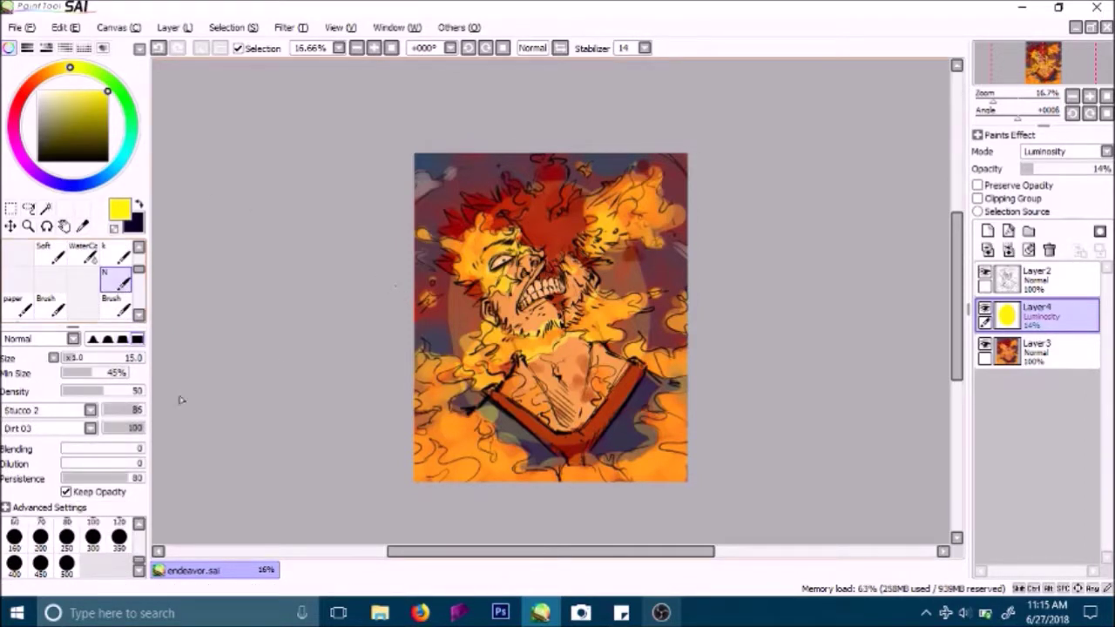
{"action": "left_click_drag", "start_coordinate": [116, 356], "coordinate": [124, 366]}
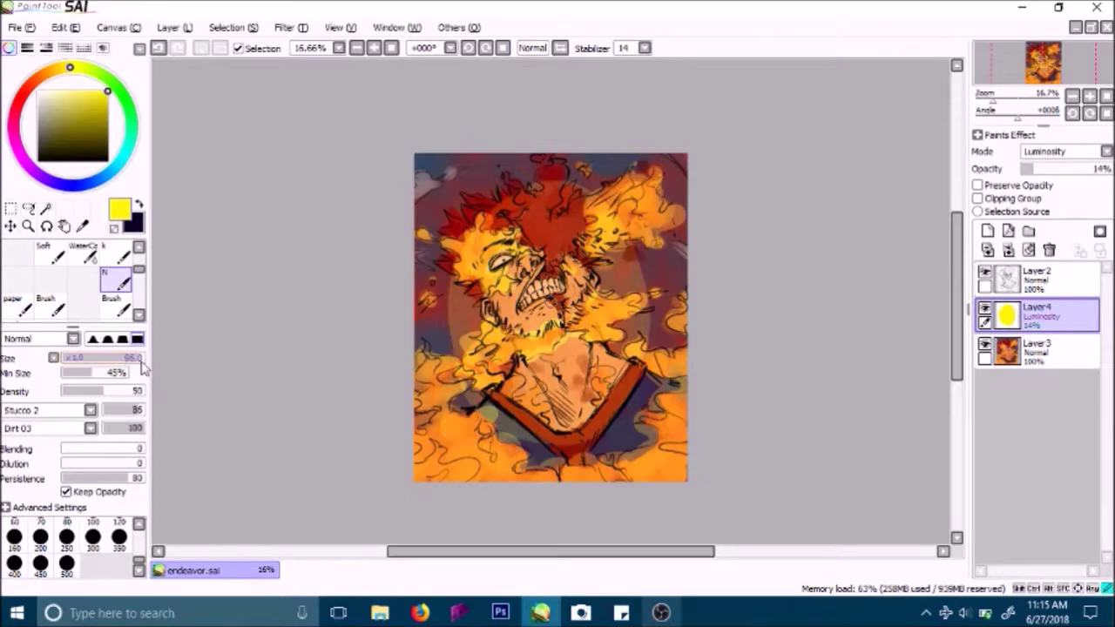
{"action": "left_click_drag", "start_coordinate": [153, 364], "coordinate": [153, 364]}
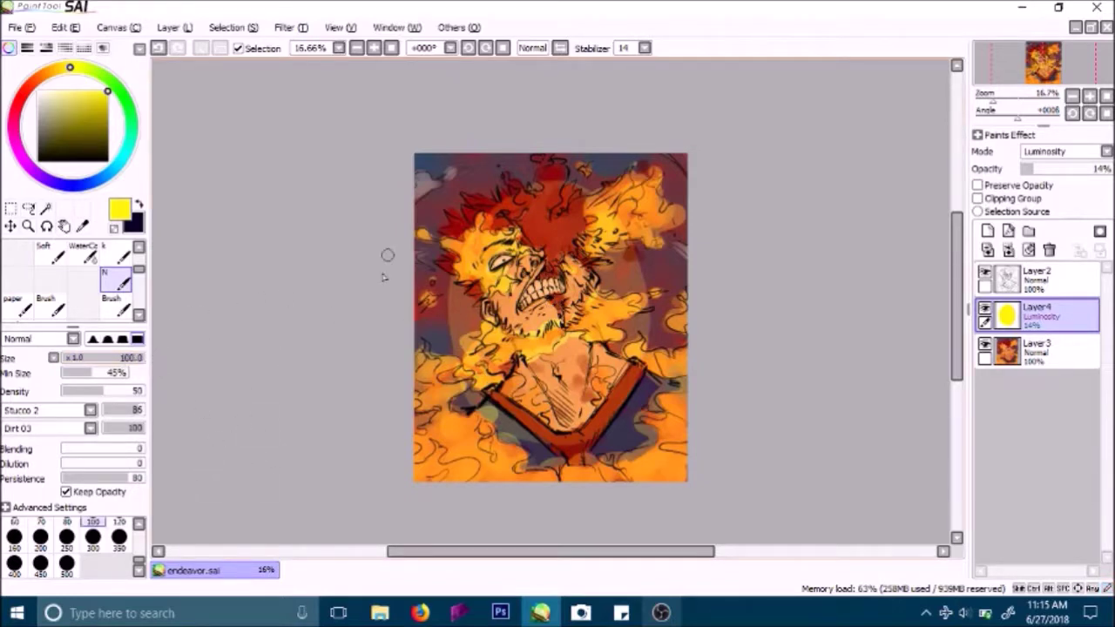
{"action": "left_click", "coordinate": [67, 564]}
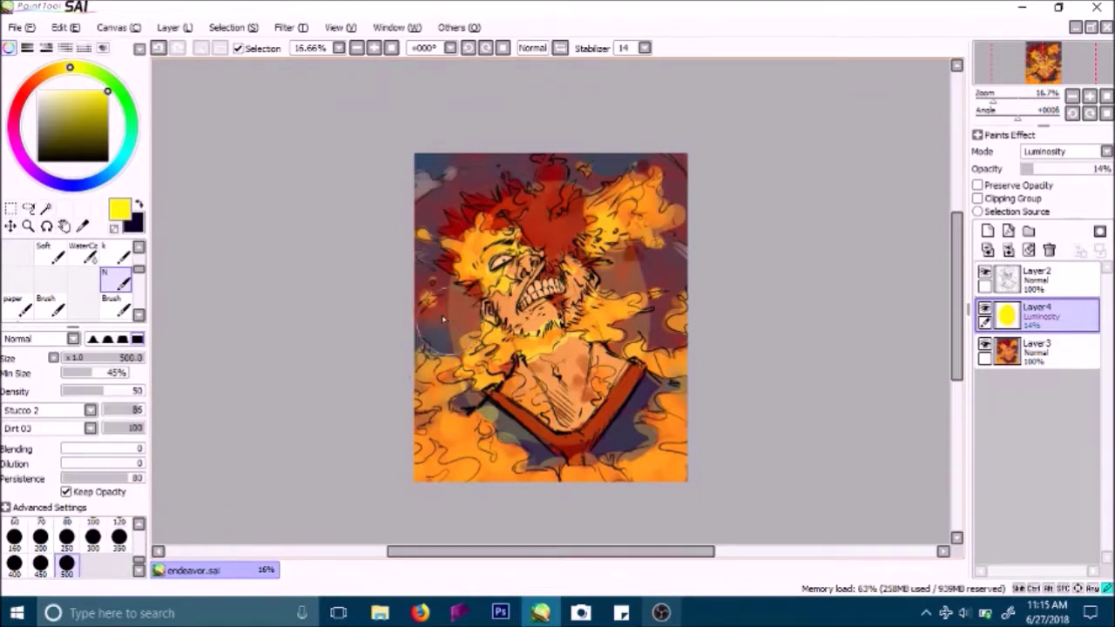
Step: Create a new 500 x 300 pixel canvas and test the N brush on it with a wavy yellow stroke at size 72
{"action": "left_click", "coordinate": [24, 28]}
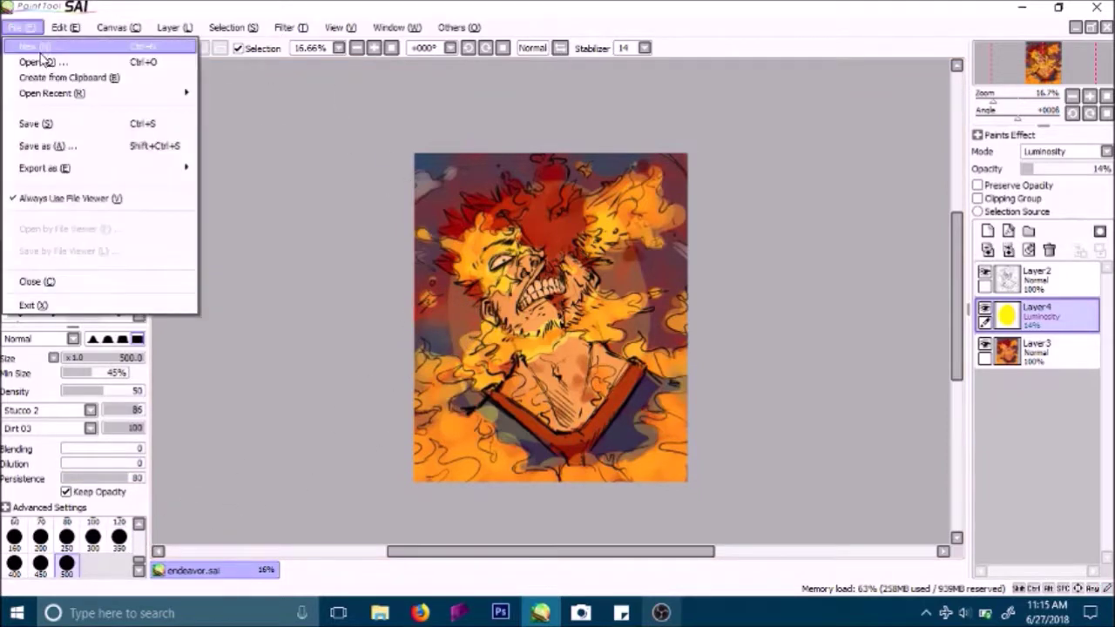
{"action": "left_click", "coordinate": [46, 49]}
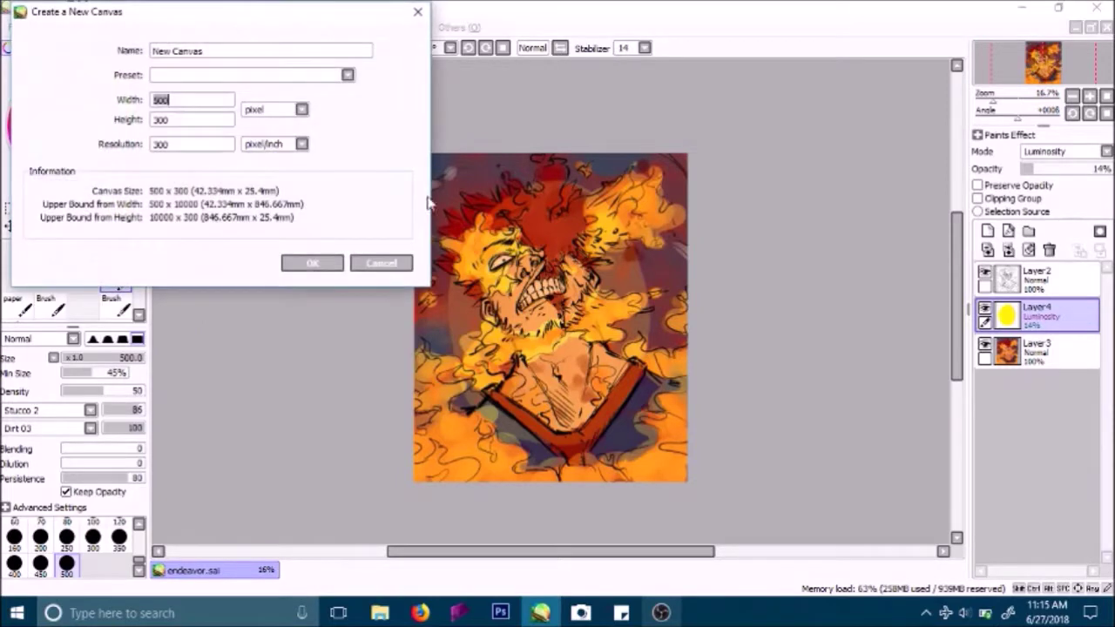
{"action": "left_click", "coordinate": [309, 263]}
{"action": "left_click", "coordinate": [124, 359]}
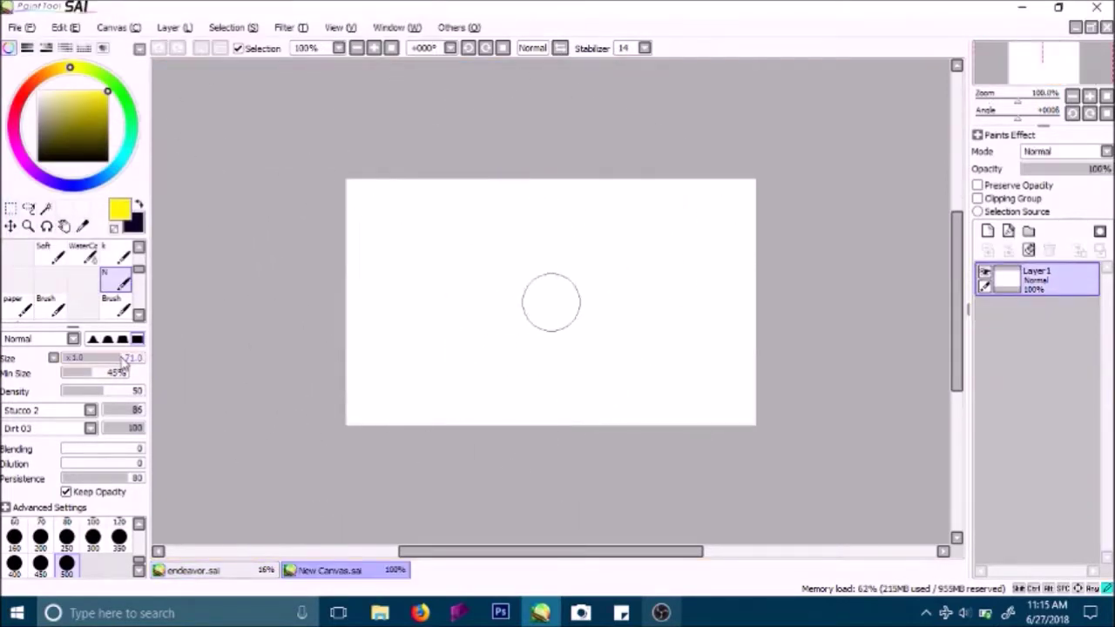
{"action": "mouse_move", "coordinate": [449, 263]}
{"action": "left_mouse_down"}
{"action": "mouse_move", "coordinate": [448, 304]}
{"action": "mouse_move", "coordinate": [530, 310]}
{"action": "mouse_move", "coordinate": [536, 217]}
{"action": "mouse_move", "coordinate": [549, 296]}
{"action": "mouse_move", "coordinate": [622, 311]}
{"action": "mouse_move", "coordinate": [657, 242]}
{"action": "mouse_move", "coordinate": [684, 327]}
{"action": "left_mouse_up"}
Step: Close the brush test canvas without saving it
{"action": "left_click", "coordinate": [17, 27]}
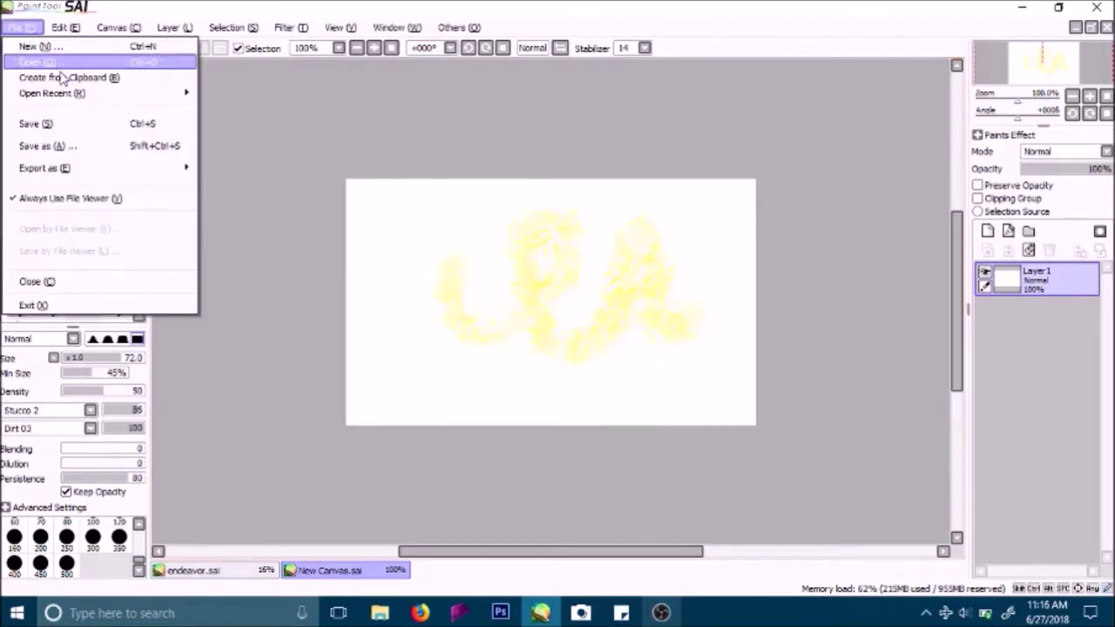
{"action": "left_click", "coordinate": [279, 278]}
{"action": "left_click", "coordinate": [29, 28]}
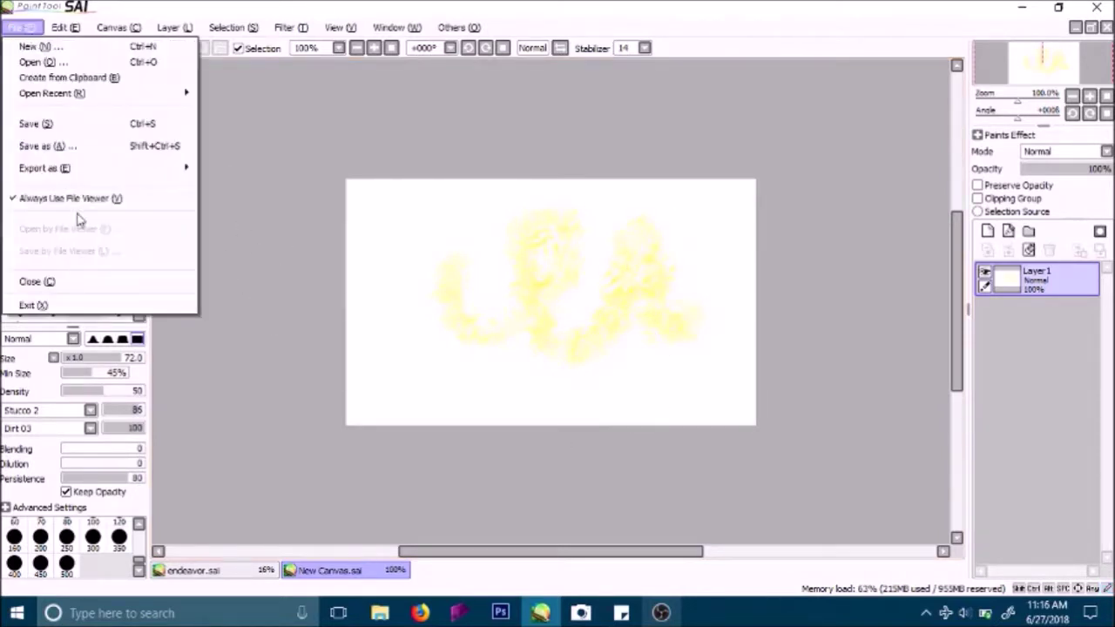
{"action": "left_click", "coordinate": [61, 281]}
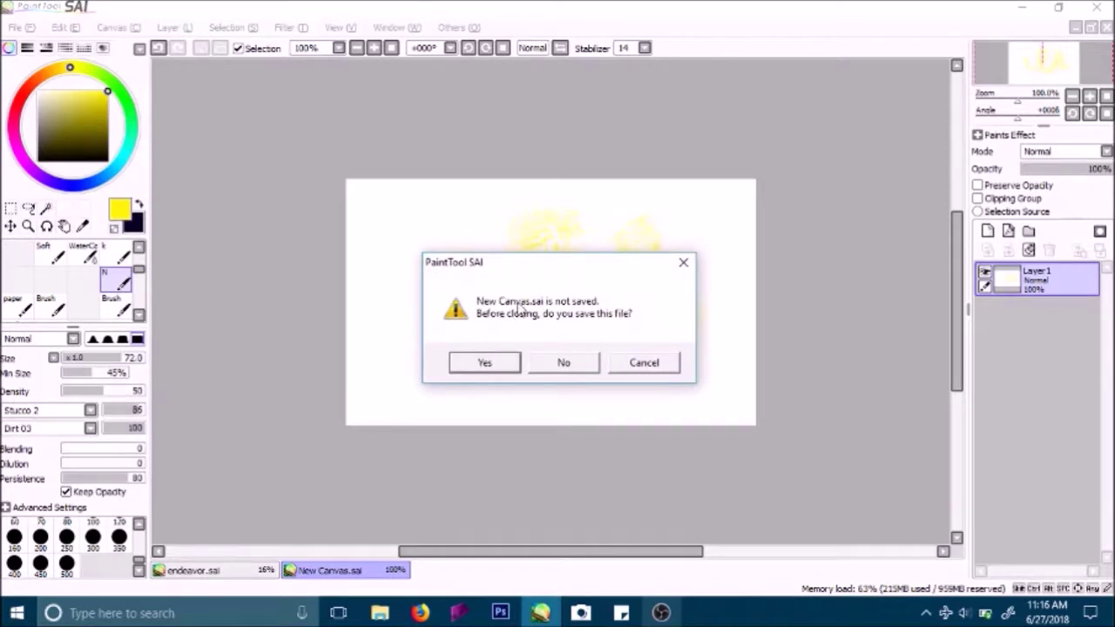
{"action": "left_click", "coordinate": [592, 357]}
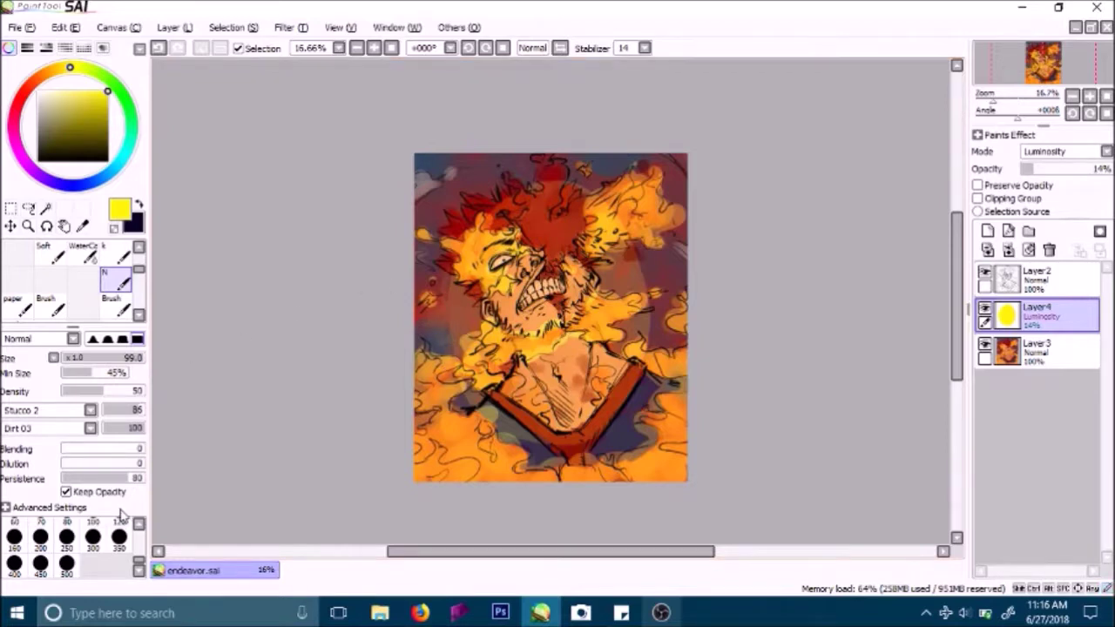
Step: Blend the yellow glow's edges into the background with the N brush at size 300 and set the Luminosity layer's opacity to 10%
{"action": "left_click", "coordinate": [92, 536]}
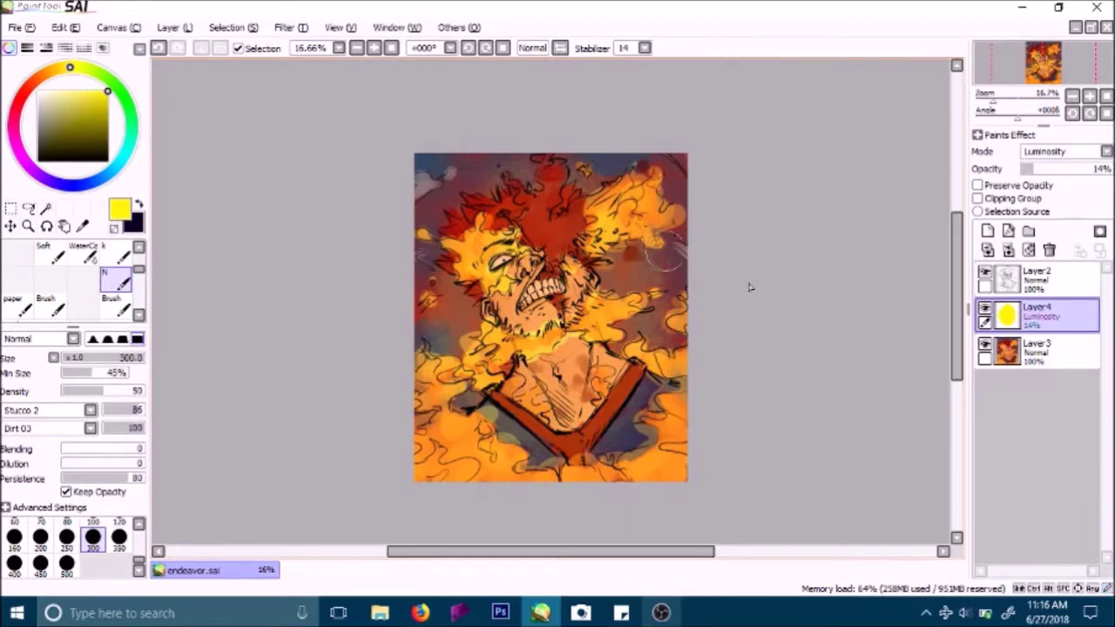
{"action": "left_click_drag", "start_coordinate": [1040, 173], "coordinate": [1033, 175]}
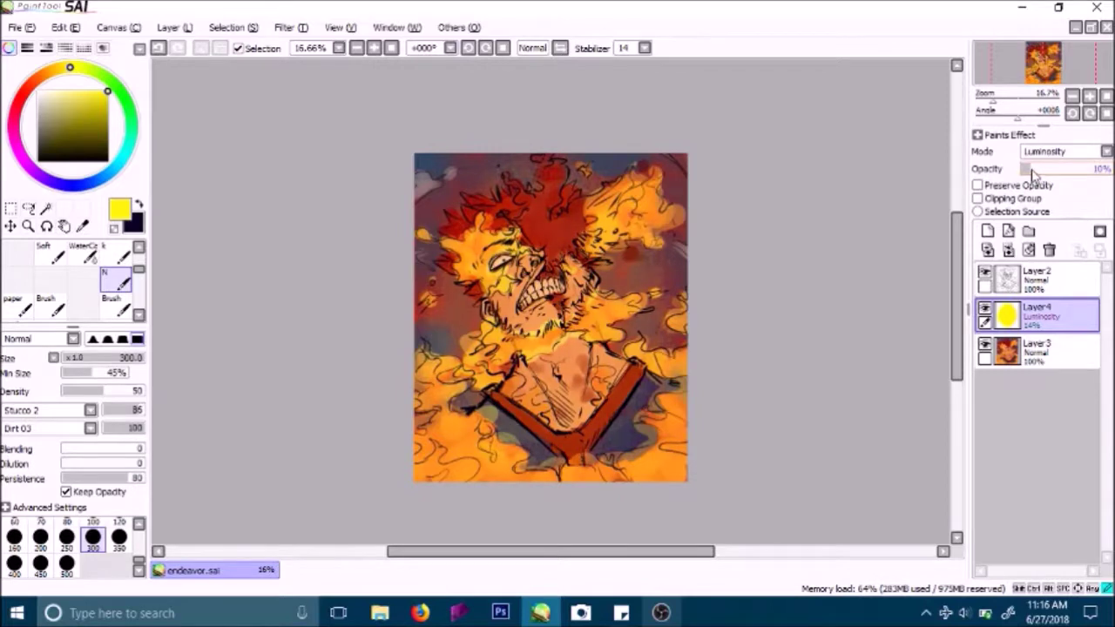
Step: Toggle the yellow Luminosity layer's visibility to compare the painting with and without the glow
{"action": "left_click", "coordinate": [984, 312]}
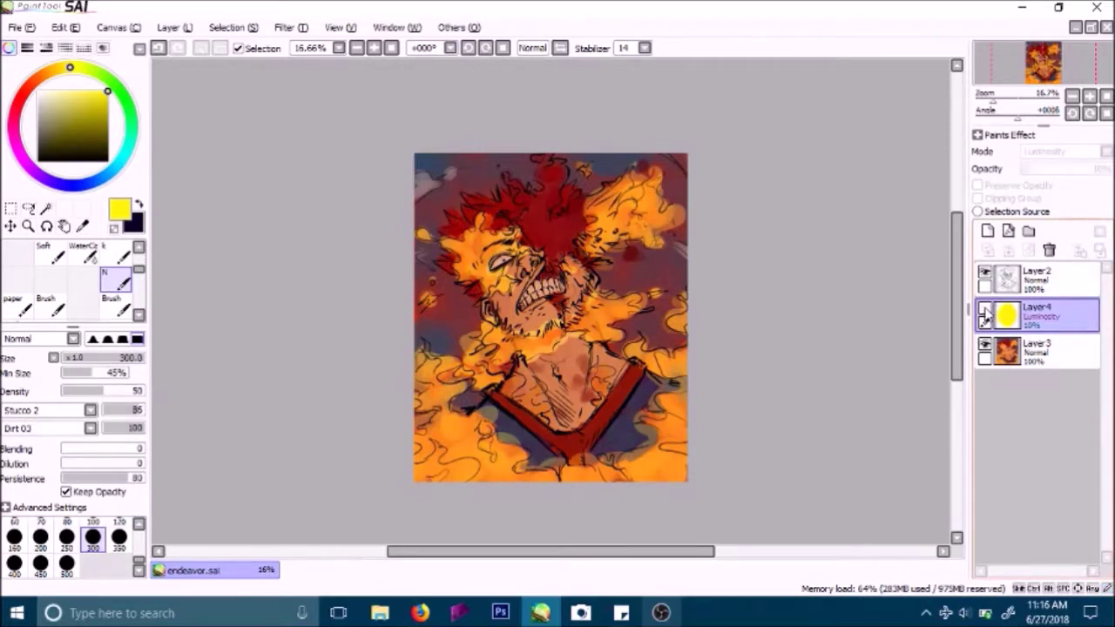
{"action": "left_click", "coordinate": [985, 311]}
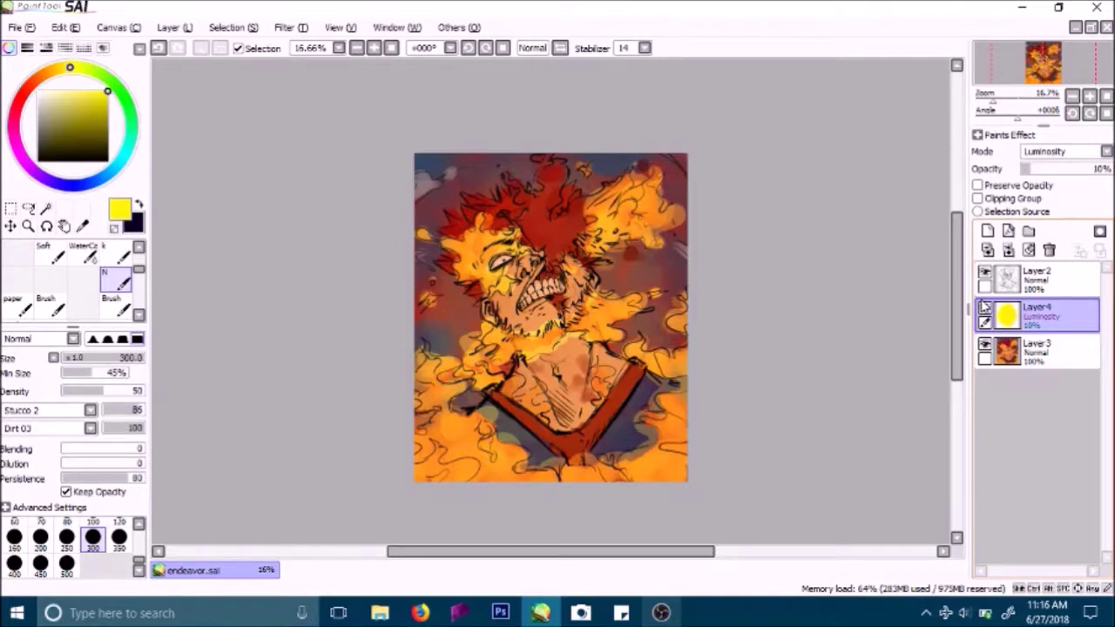
{"action": "left_click", "coordinate": [985, 311]}
{"action": "left_click", "coordinate": [985, 310]}
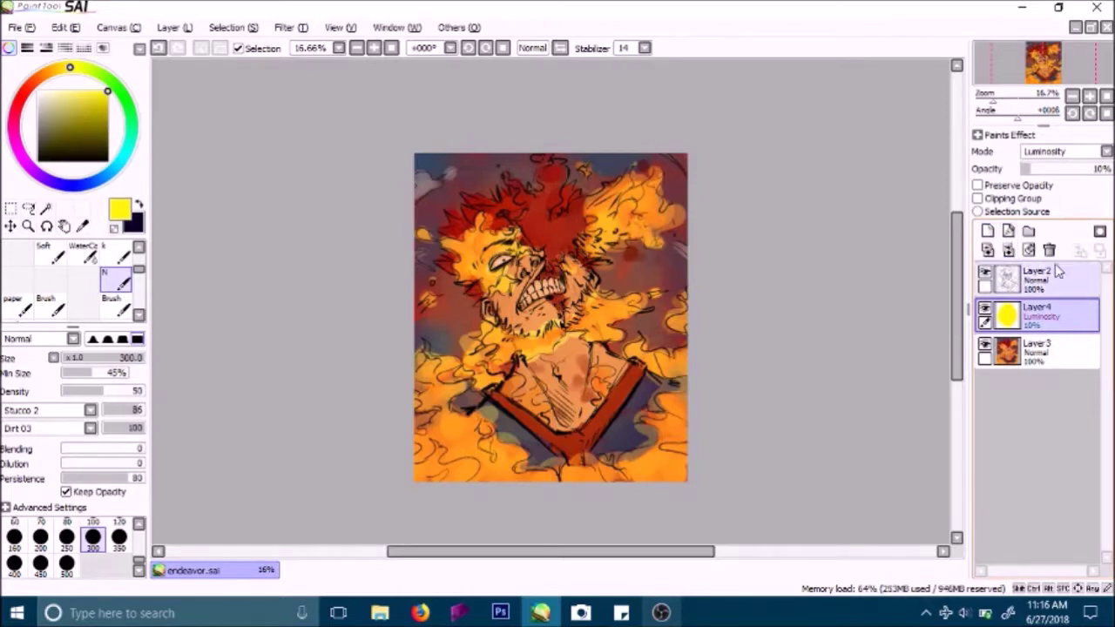
Step: Clear the yellow Luminosity layer and delete it from the painting
{"action": "left_click", "coordinate": [1029, 250]}
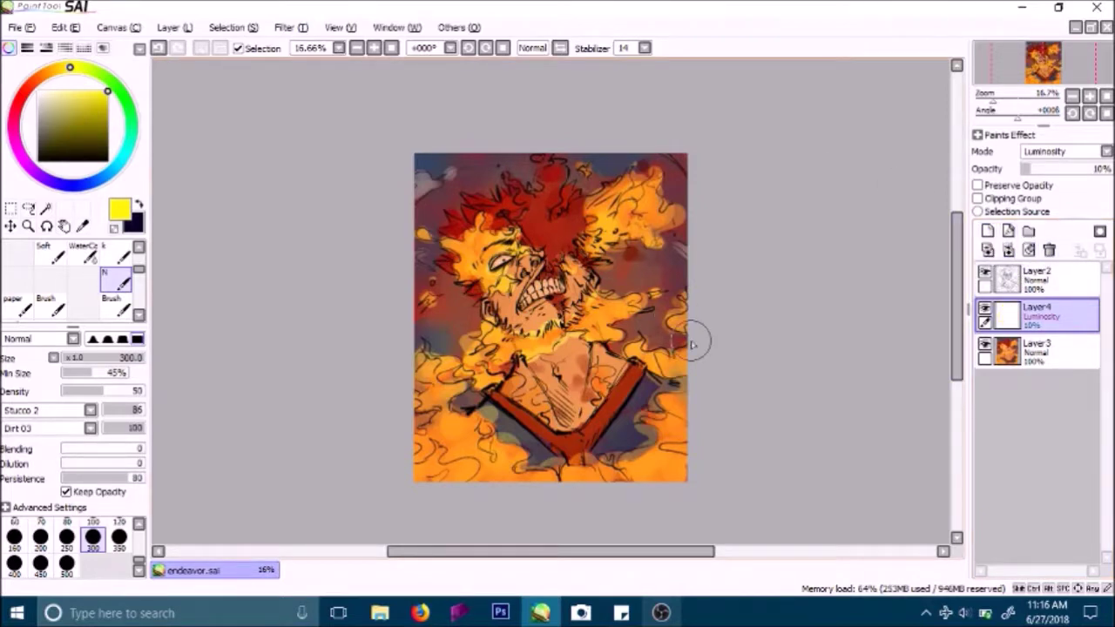
{"action": "left_click", "coordinate": [373, 49]}
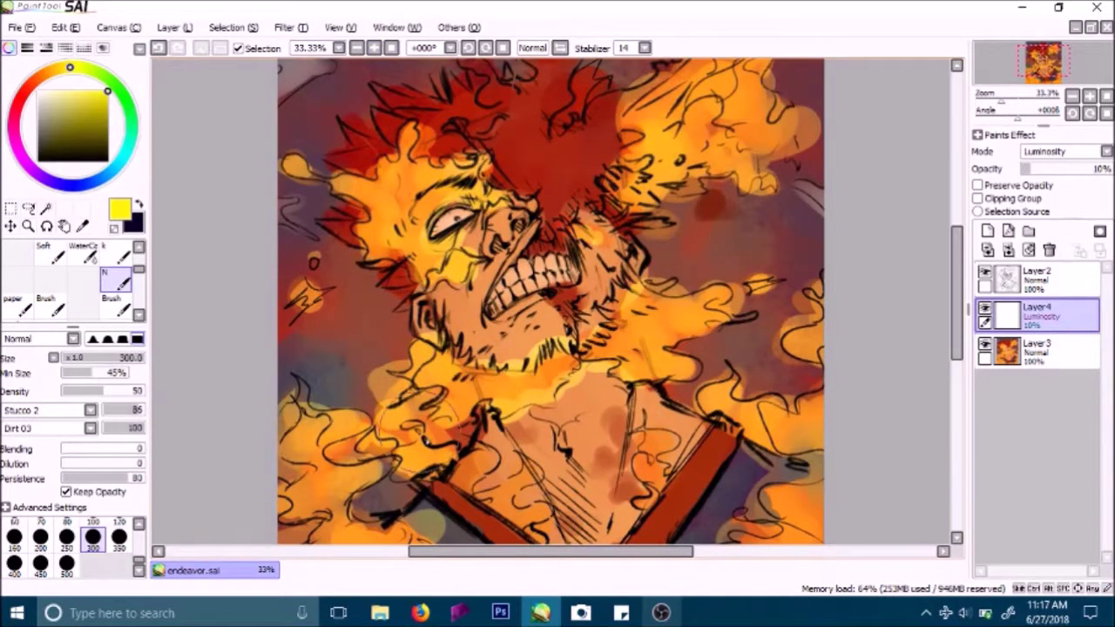
{"action": "left_click", "coordinate": [1049, 250]}
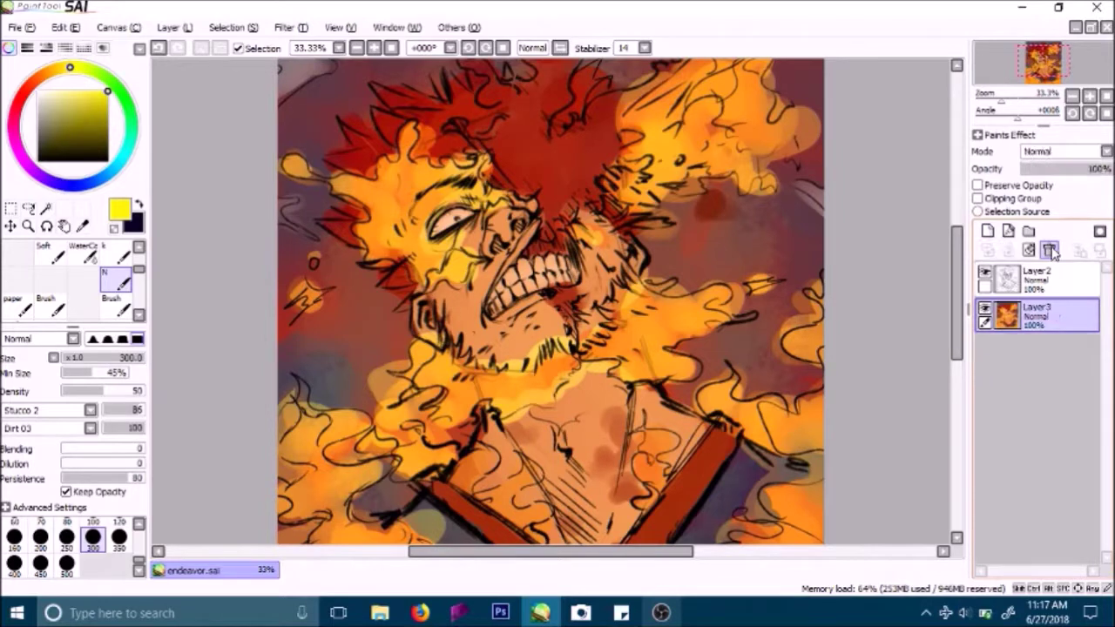
Step: Paint over the stray yellow in the beard and the stray blotches beside the flames with sampled skin and background colours, using the Color brush
{"action": "scroll", "coordinate": [92, 252], "scroll_direction": "up", "scroll_amount": 2}
{"action": "left_click", "coordinate": [88, 254]}
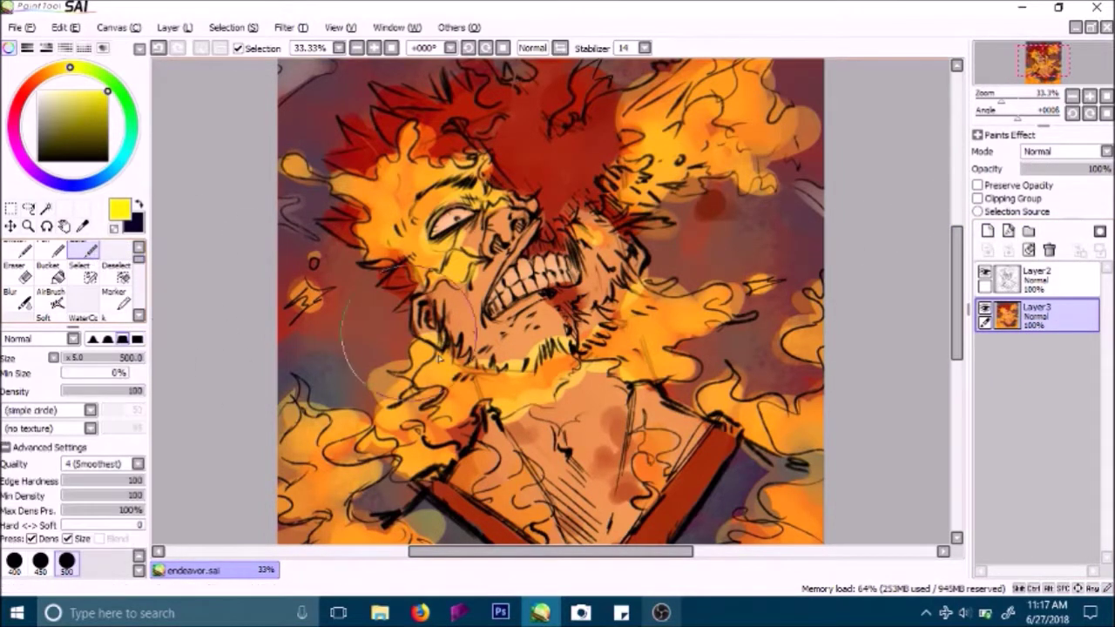
{"action": "right_click", "coordinate": [519, 360]}
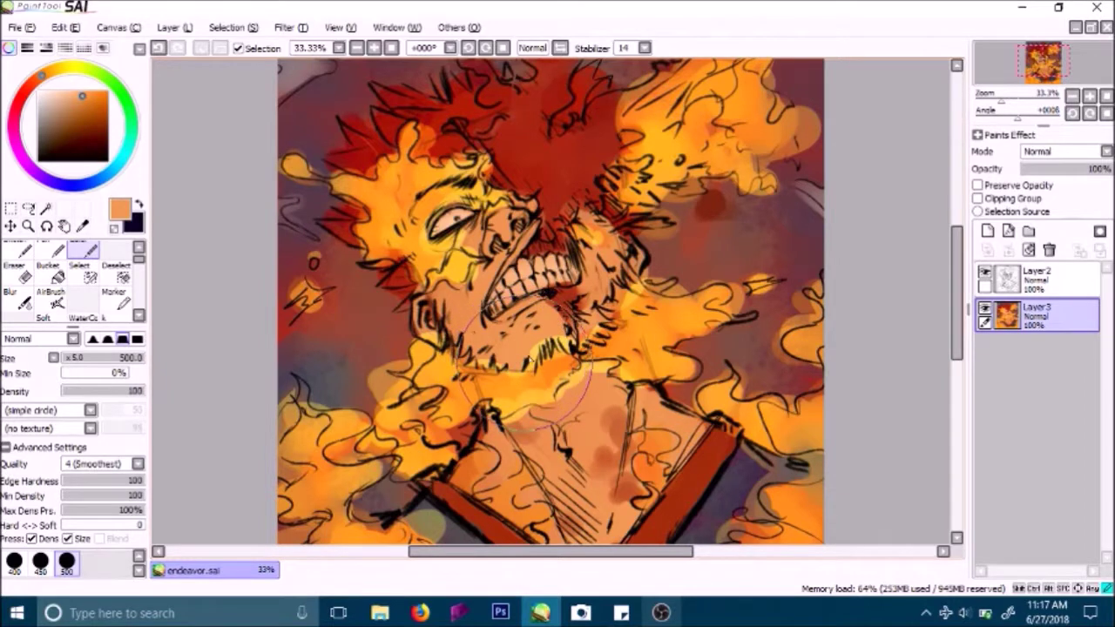
{"action": "mouse_move", "coordinate": [552, 345]}
{"action": "left_mouse_down"}
{"action": "mouse_move", "coordinate": [621, 313]}
{"action": "mouse_move", "coordinate": [632, 288]}
{"action": "mouse_move", "coordinate": [614, 247]}
{"action": "left_mouse_up"}
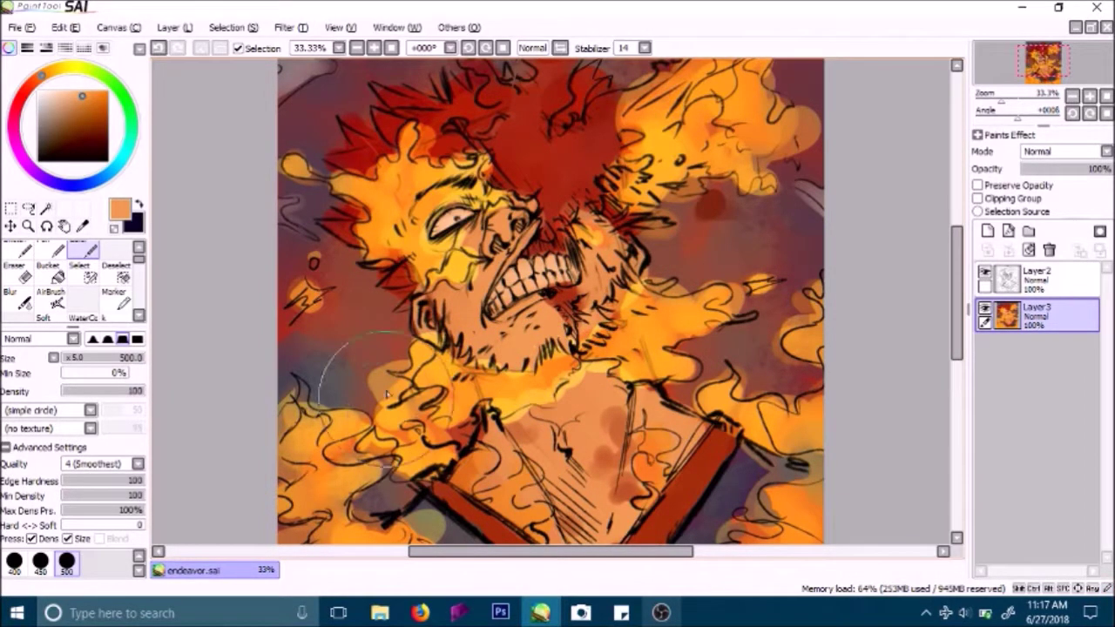
{"action": "left_click", "coordinate": [379, 364], "text": "alt"}
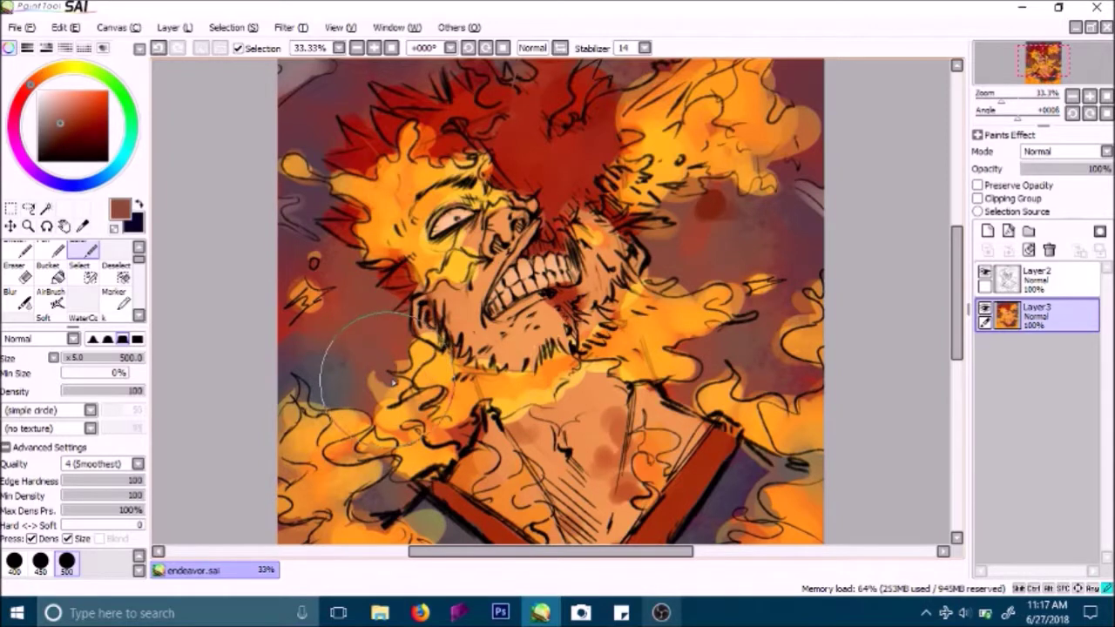
{"action": "left_click", "coordinate": [374, 48]}
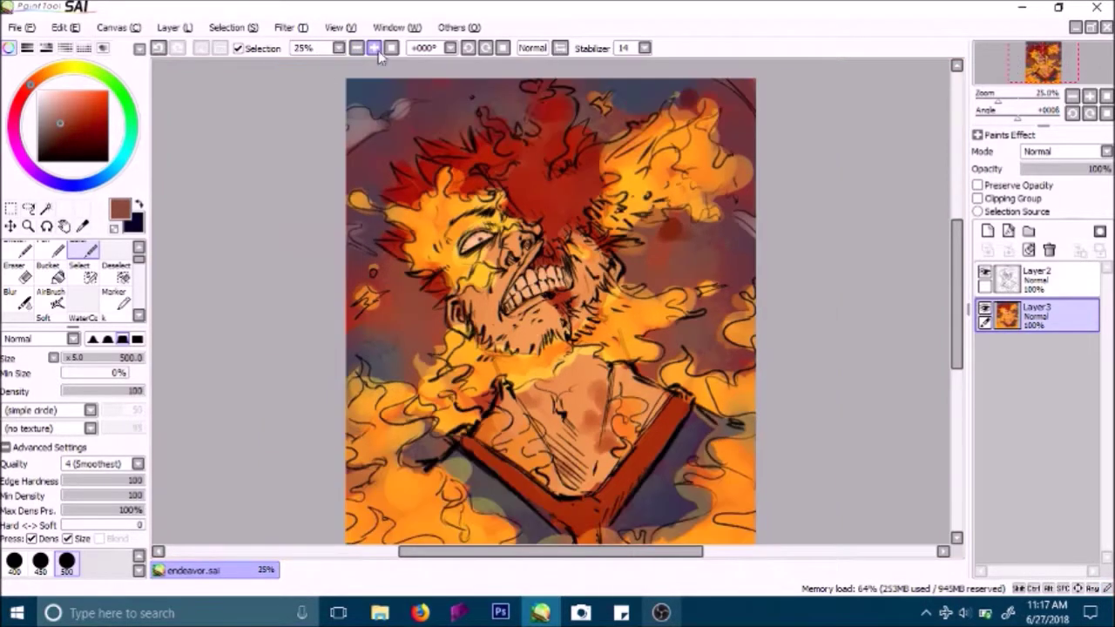
{"action": "left_click", "coordinate": [752, 181], "text": "alt"}
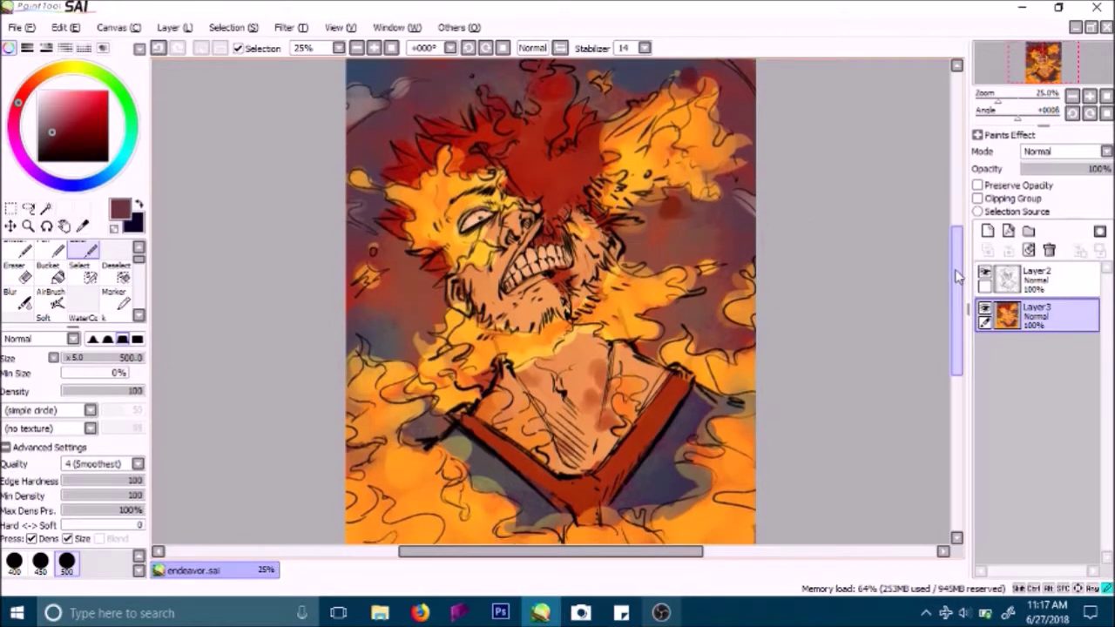
Step: Add a new layer between the colour painting and the line art, and set the line art layer's opacity to 100%
{"action": "left_click", "coordinate": [986, 231]}
{"action": "left_click", "coordinate": [1049, 270]}
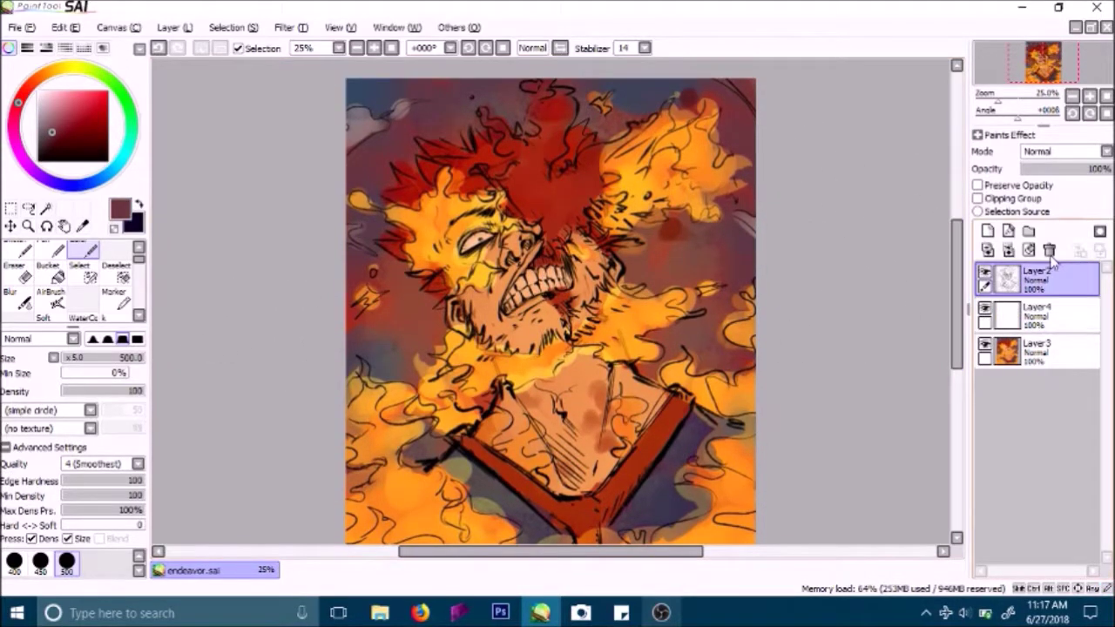
{"action": "left_click", "coordinate": [1073, 171]}
{"action": "left_click_drag", "start_coordinate": [1060, 175], "coordinate": [1112, 174]}
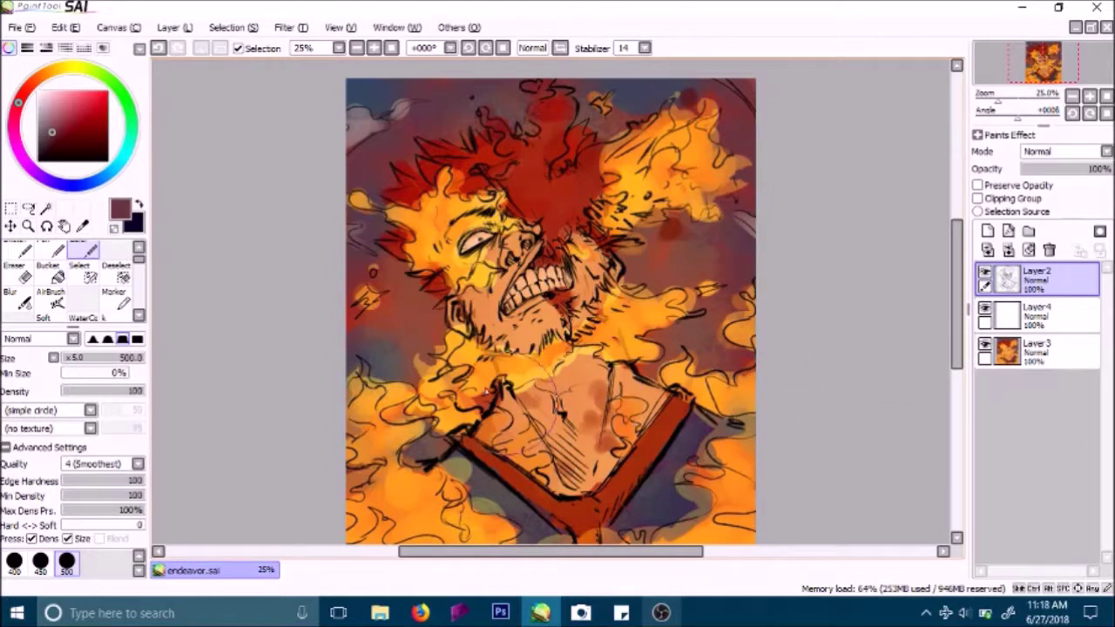
Step: Create a new canvas and paint a solid yellow ball near its centre with the Color brush at size 265
{"action": "left_click", "coordinate": [28, 27]}
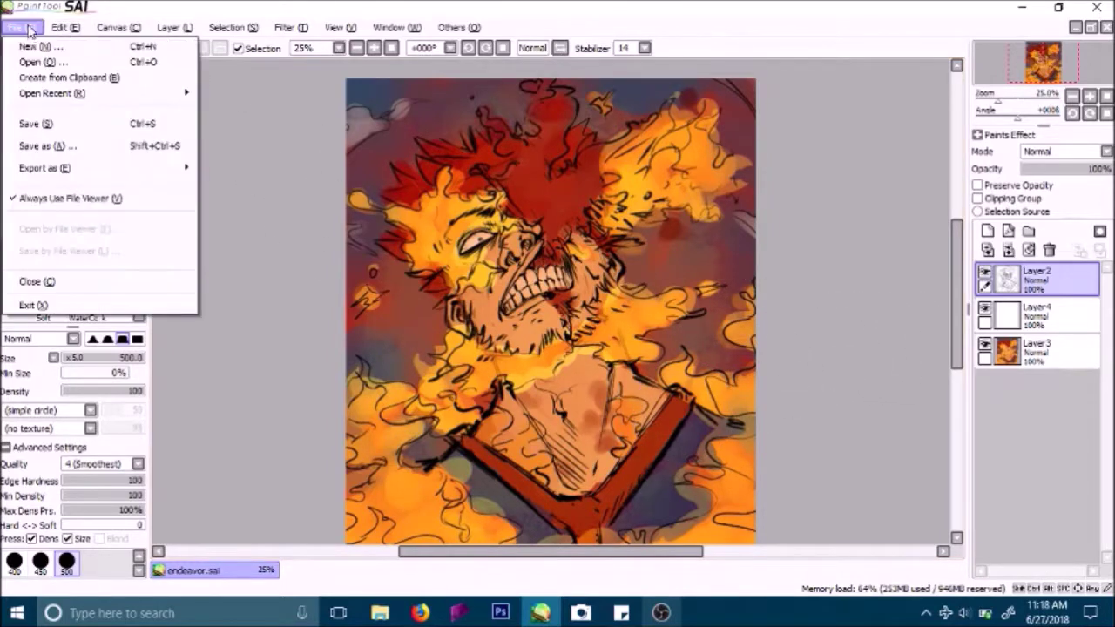
{"action": "left_click", "coordinate": [54, 63]}
{"action": "left_click", "coordinate": [310, 263]}
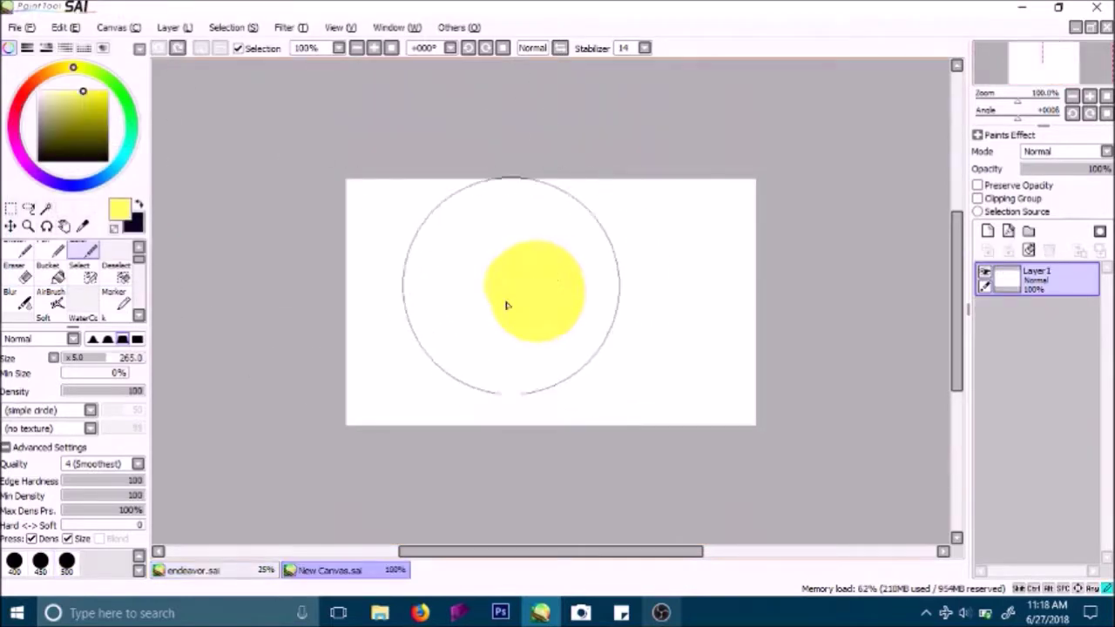
{"action": "mouse_move", "coordinate": [505, 305]}
{"action": "left_mouse_down"}
{"action": "mouse_move", "coordinate": [531, 267]}
{"action": "mouse_move", "coordinate": [568, 302]}
{"action": "mouse_move", "coordinate": [520, 328]}
{"action": "mouse_move", "coordinate": [526, 292]}
{"action": "left_mouse_up"}
Step: On a new layer clipped to the yellow ball, paint a solid black shadow along its lower-left side
{"action": "left_click_drag", "start_coordinate": [84, 93], "coordinate": [37, 160]}
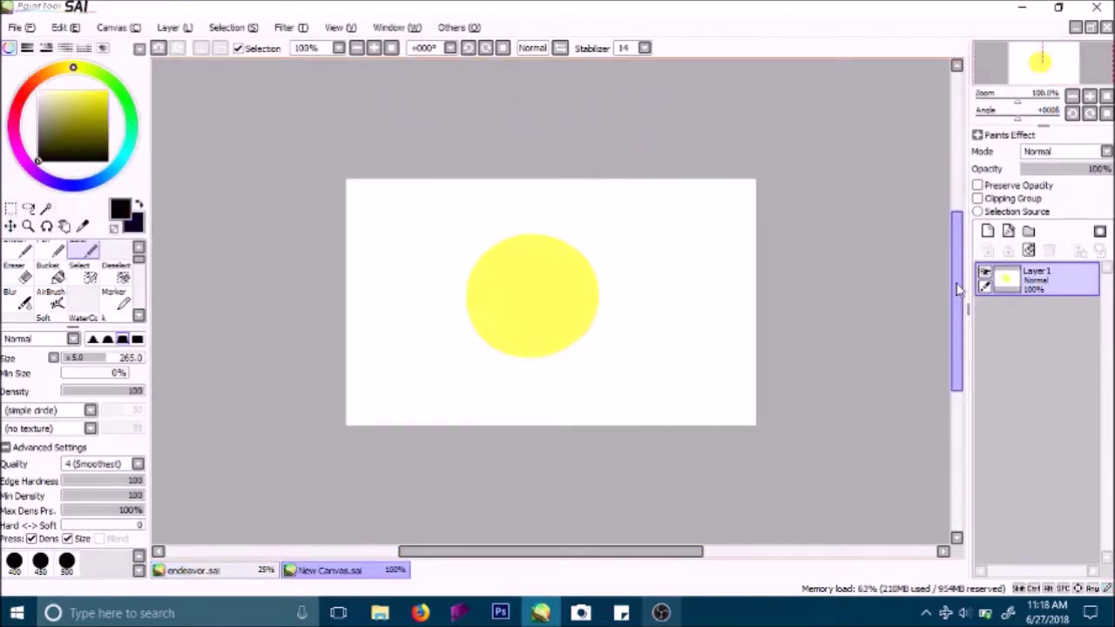
{"action": "left_click", "coordinate": [987, 231]}
{"action": "left_click", "coordinate": [1017, 202]}
{"action": "mouse_move", "coordinate": [610, 236]}
{"action": "left_mouse_down"}
{"action": "mouse_move", "coordinate": [472, 224]}
{"action": "mouse_move", "coordinate": [560, 374]}
{"action": "left_mouse_up"}
{"action": "key", "text": "ctrl+z"}
{"action": "mouse_move", "coordinate": [512, 249]}
{"action": "left_mouse_down"}
{"action": "mouse_move", "coordinate": [495, 270]}
{"action": "mouse_move", "coordinate": [533, 351]}
{"action": "mouse_move", "coordinate": [499, 245]}
{"action": "mouse_move", "coordinate": [506, 353]}
{"action": "mouse_move", "coordinate": [487, 255]}
{"action": "mouse_move", "coordinate": [518, 371]}
{"action": "mouse_move", "coordinate": [483, 304]}
{"action": "mouse_move", "coordinate": [532, 353]}
{"action": "mouse_move", "coordinate": [525, 336]}
{"action": "mouse_move", "coordinate": [584, 347]}
{"action": "mouse_move", "coordinate": [494, 297]}
{"action": "mouse_move", "coordinate": [497, 266]}
{"action": "mouse_move", "coordinate": [614, 336]}
{"action": "left_mouse_up"}
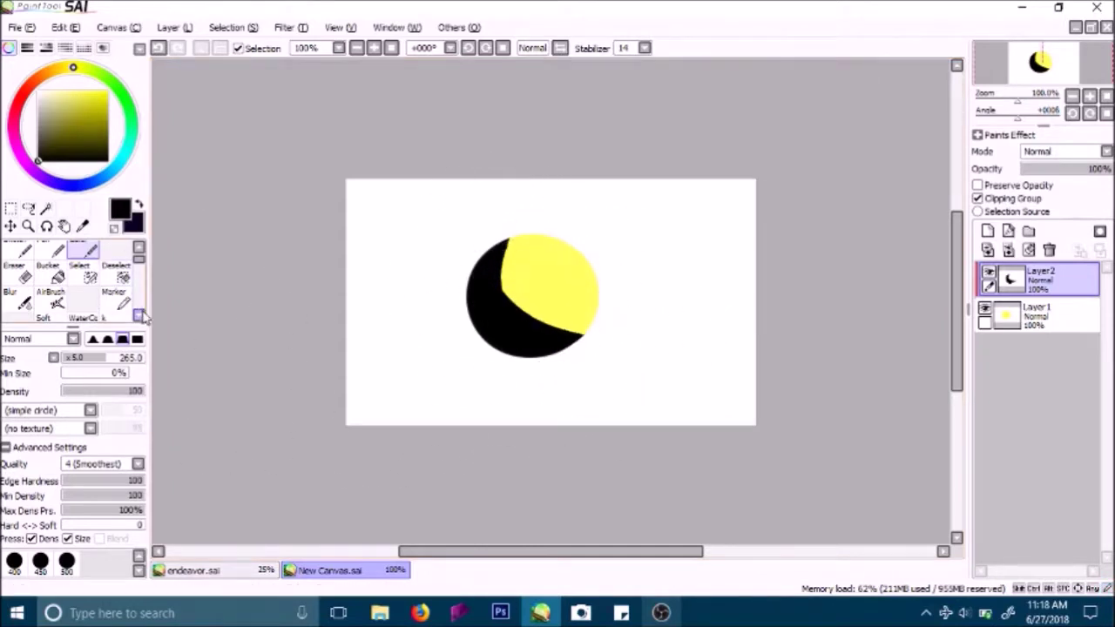
Step: Blend the black shadow into the yellow ball with the k brush at size 33 and merge the shading into the ball's layer
{"action": "scroll", "coordinate": [135, 309], "scroll_direction": "down", "scroll_amount": 2}
{"action": "left_click", "coordinate": [124, 278]}
{"action": "mouse_move", "coordinate": [505, 278]}
{"action": "left_mouse_down"}
{"action": "mouse_move", "coordinate": [525, 302]}
{"action": "mouse_move", "coordinate": [530, 323]}
{"action": "mouse_move", "coordinate": [573, 337]}
{"action": "mouse_move", "coordinate": [577, 326]}
{"action": "mouse_move", "coordinate": [526, 322]}
{"action": "mouse_move", "coordinate": [488, 286]}
{"action": "mouse_move", "coordinate": [494, 258]}
{"action": "mouse_move", "coordinate": [516, 239]}
{"action": "mouse_move", "coordinate": [532, 238]}
{"action": "mouse_move", "coordinate": [525, 270]}
{"action": "left_mouse_up"}
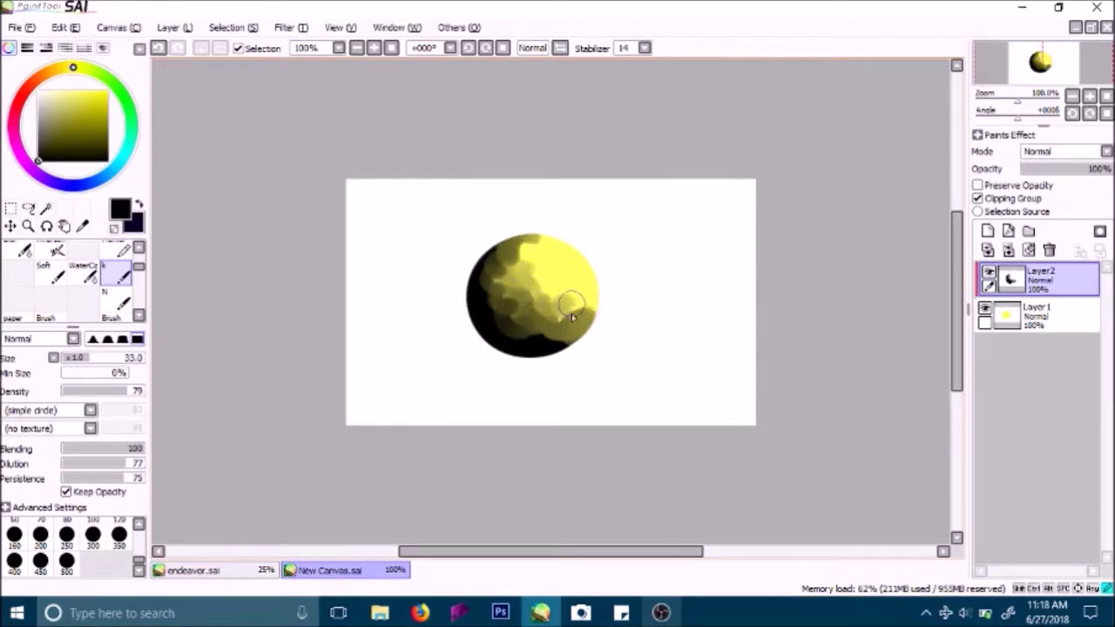
{"action": "left_click", "coordinate": [987, 250]}
{"action": "left_click", "coordinate": [1049, 250]}
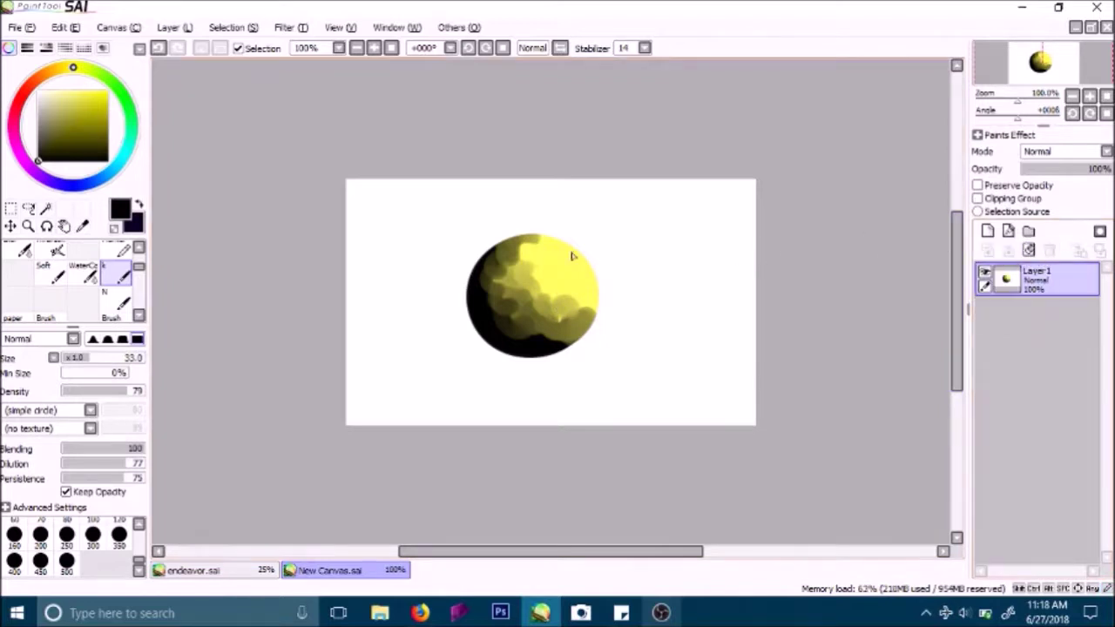
{"action": "mouse_move", "coordinate": [505, 280]}
{"action": "left_mouse_down"}
{"action": "mouse_move", "coordinate": [539, 312]}
{"action": "mouse_move", "coordinate": [559, 298]}
{"action": "mouse_move", "coordinate": [582, 314]}
{"action": "mouse_move", "coordinate": [547, 323]}
{"action": "mouse_move", "coordinate": [511, 334]}
{"action": "left_mouse_up"}
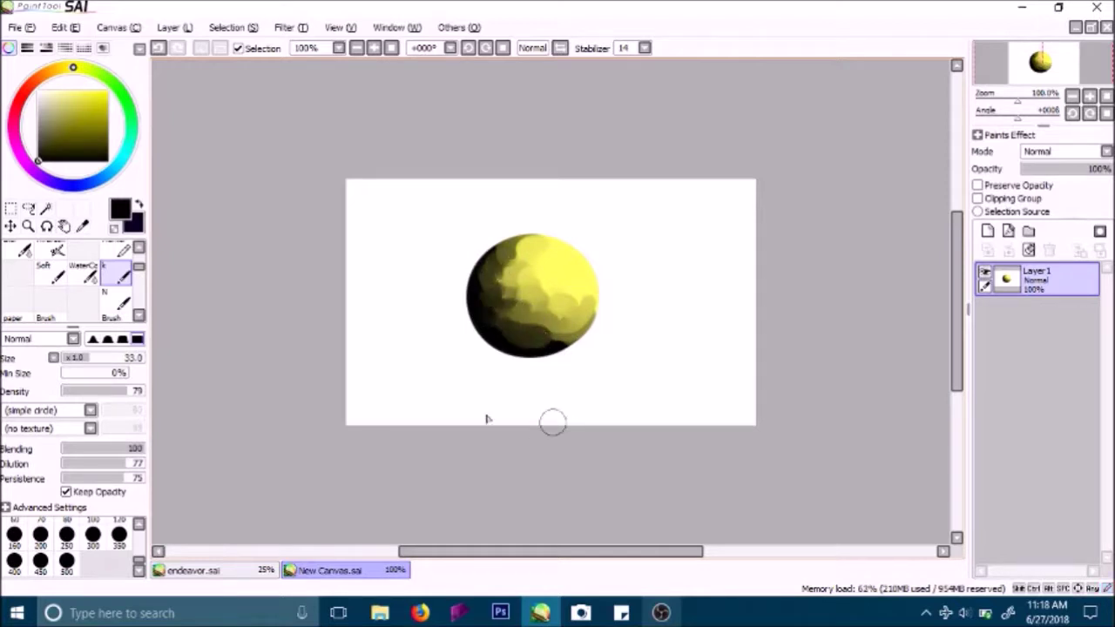
Step: Select the shaded ball with a rectangular selection and move it to the left side of the canvas
{"action": "left_click", "coordinate": [10, 209]}
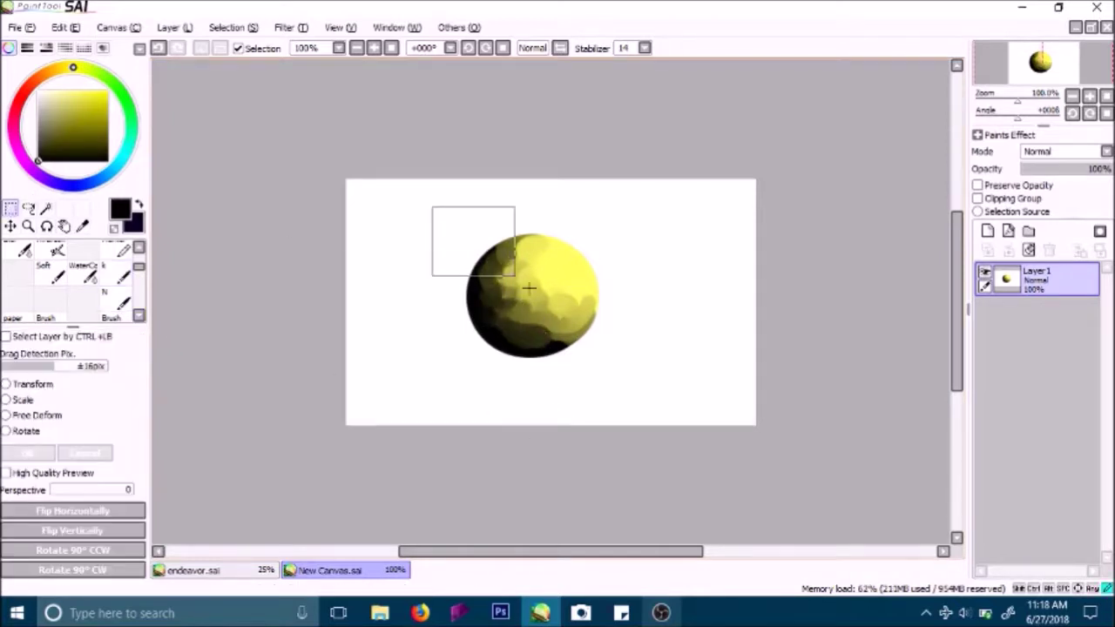
{"action": "left_click_drag", "start_coordinate": [472, 255], "coordinate": [636, 410]}
{"action": "left_click_drag", "start_coordinate": [597, 329], "coordinate": [502, 317]}
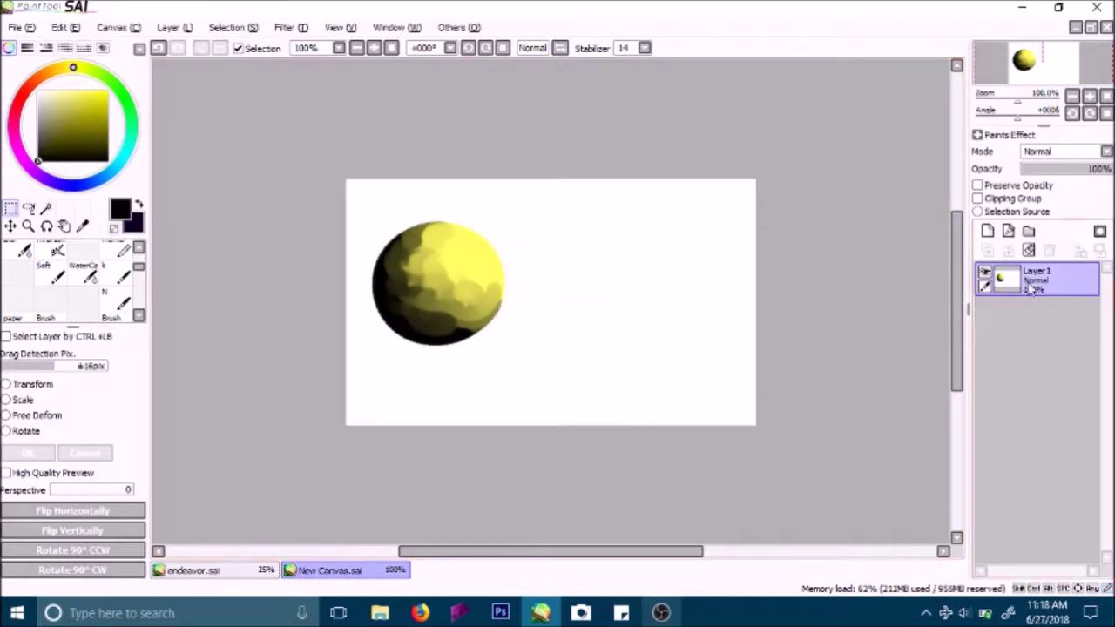
Step: On a new layer, paint a second ball in the first ball's yellow on the right half of the canvas with the Color brush
{"action": "left_click", "coordinate": [987, 250]}
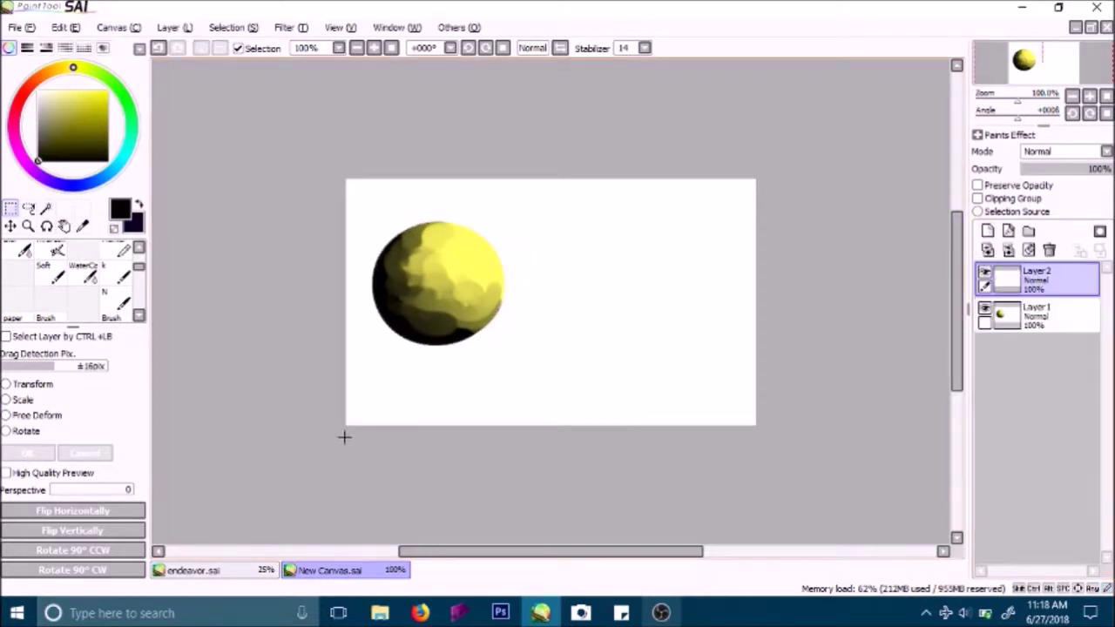
{"action": "left_click", "coordinate": [476, 258], "text": "alt"}
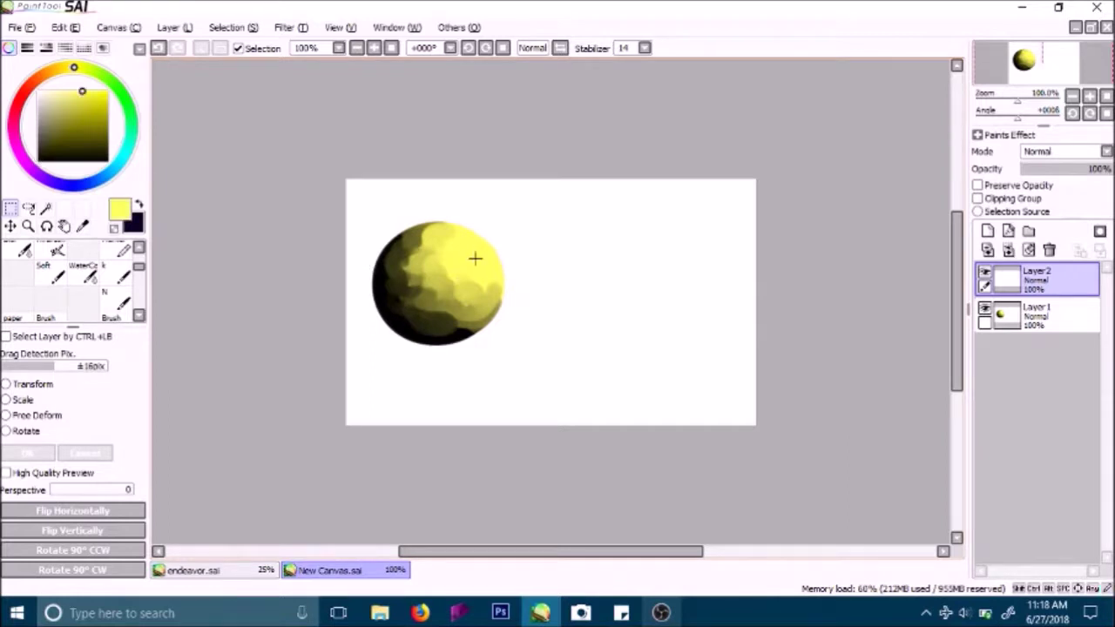
{"action": "left_click_drag", "start_coordinate": [141, 267], "coordinate": [139, 254]}
{"action": "left_click", "coordinate": [83, 252]}
{"action": "mouse_move", "coordinate": [599, 259]}
{"action": "left_mouse_down"}
{"action": "mouse_move", "coordinate": [646, 274]}
{"action": "mouse_move", "coordinate": [641, 309]}
{"action": "mouse_move", "coordinate": [650, 259]}
{"action": "mouse_move", "coordinate": [741, 311]}
{"action": "left_mouse_up"}
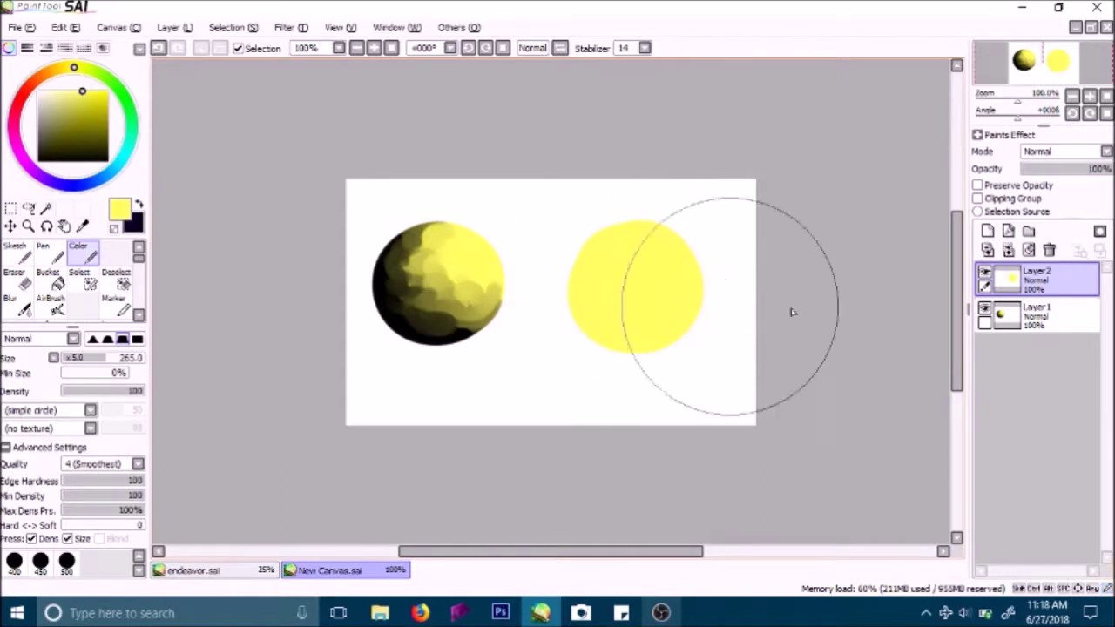
Step: On a new layer clipped to the second ball, paint a solid orange-red shadow along its lower-left side
{"action": "left_click", "coordinate": [1003, 233]}
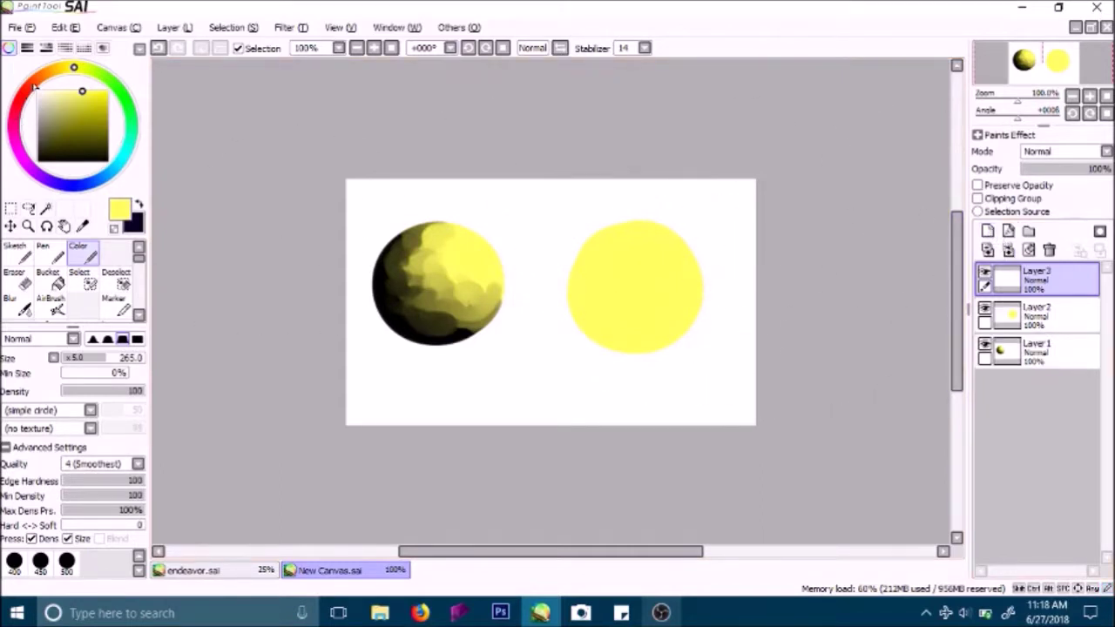
{"action": "left_click", "coordinate": [31, 83]}
{"action": "left_click", "coordinate": [107, 90]}
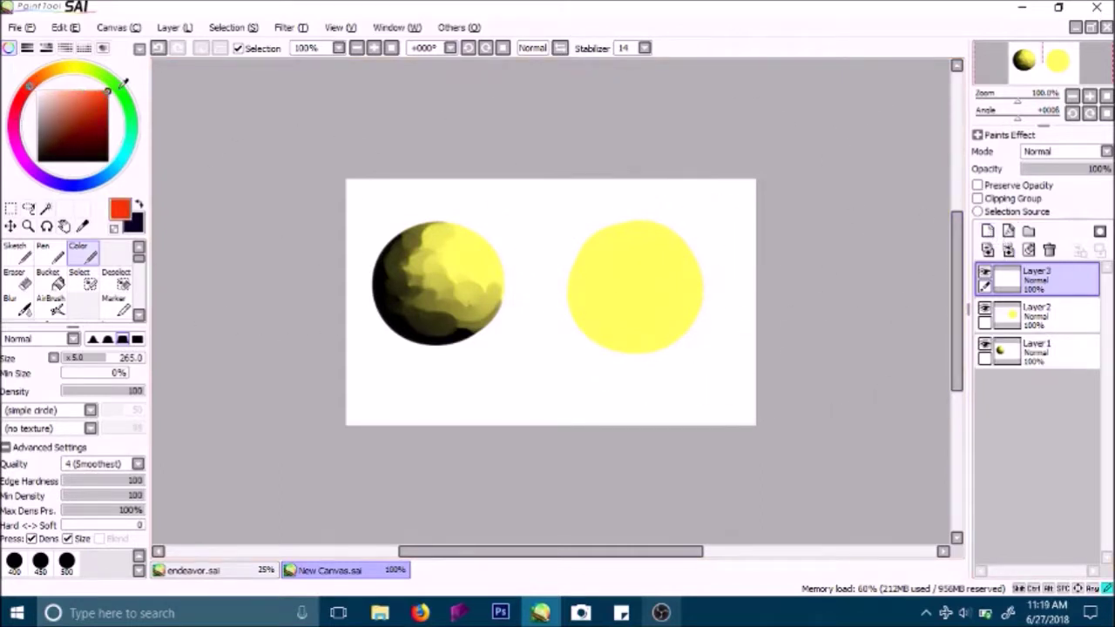
{"action": "left_click_drag", "start_coordinate": [610, 218], "coordinate": [595, 233]}
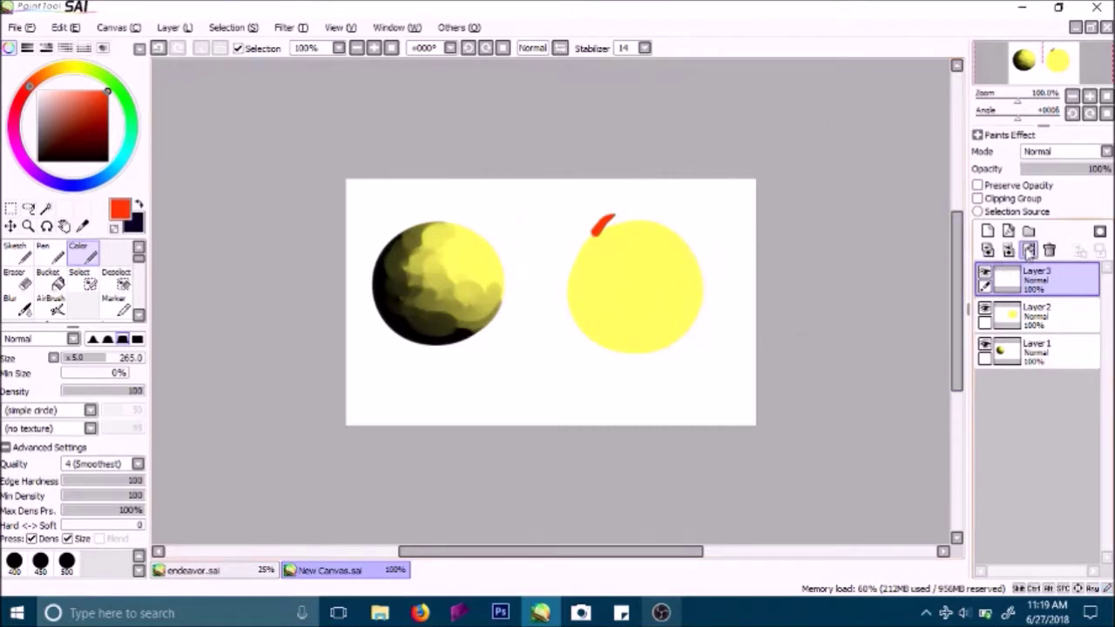
{"action": "left_click", "coordinate": [1037, 198]}
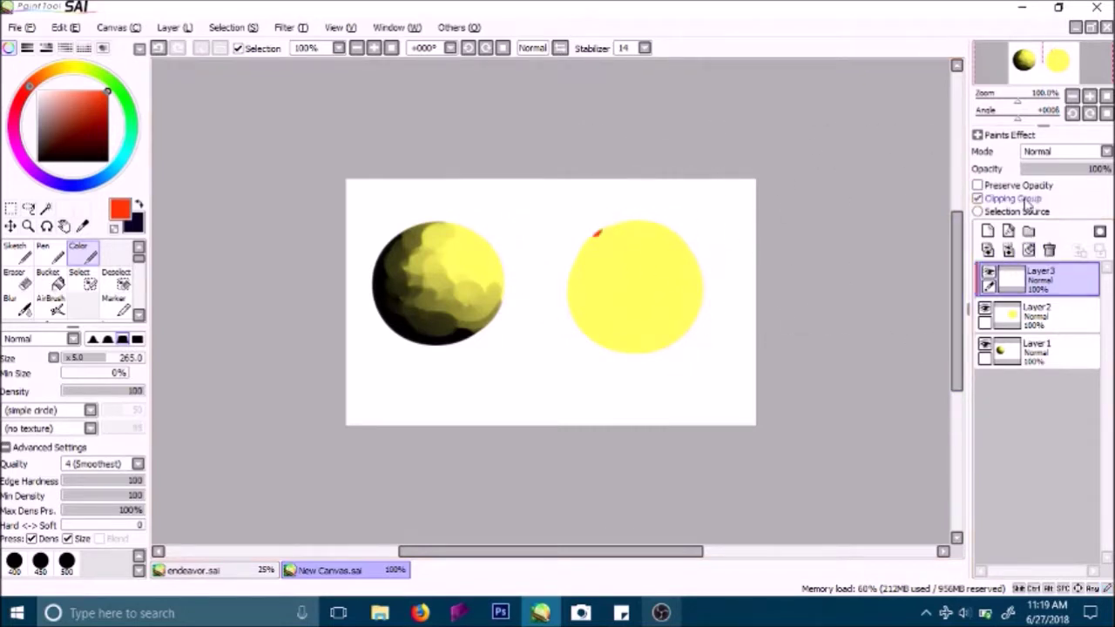
{"action": "mouse_move", "coordinate": [619, 223]}
{"action": "left_mouse_down"}
{"action": "mouse_move", "coordinate": [633, 368]}
{"action": "mouse_move", "coordinate": [690, 369]}
{"action": "mouse_move", "coordinate": [597, 237]}
{"action": "mouse_move", "coordinate": [601, 318]}
{"action": "mouse_move", "coordinate": [706, 358]}
{"action": "left_mouse_up"}
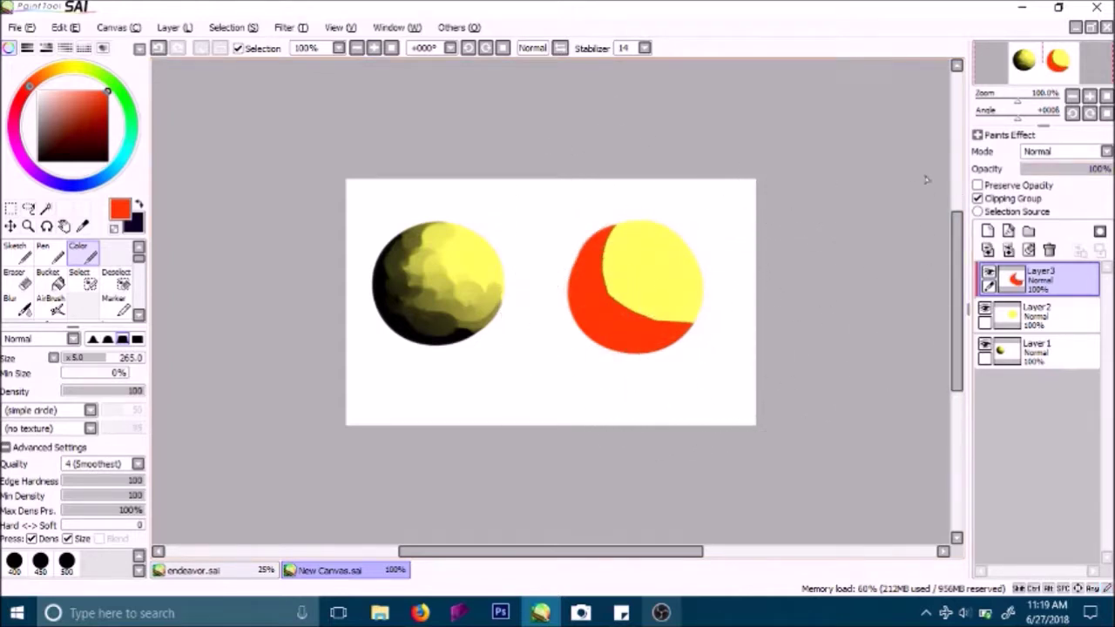
Step: Blend the orange-red shadow into the second ball with the k brush at size 33 and merge the shading layer down
{"action": "left_click", "coordinate": [139, 314]}
{"action": "left_click", "coordinate": [116, 303]}
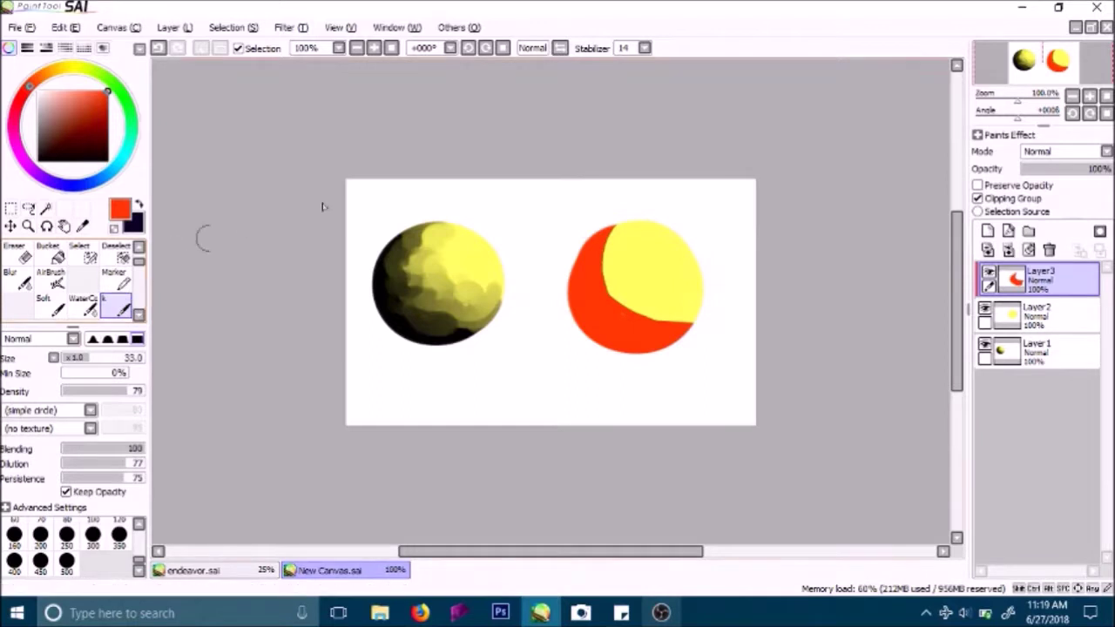
{"action": "left_click_drag", "start_coordinate": [633, 274], "coordinate": [620, 249]}
{"action": "left_click_drag", "start_coordinate": [608, 273], "coordinate": [609, 331]}
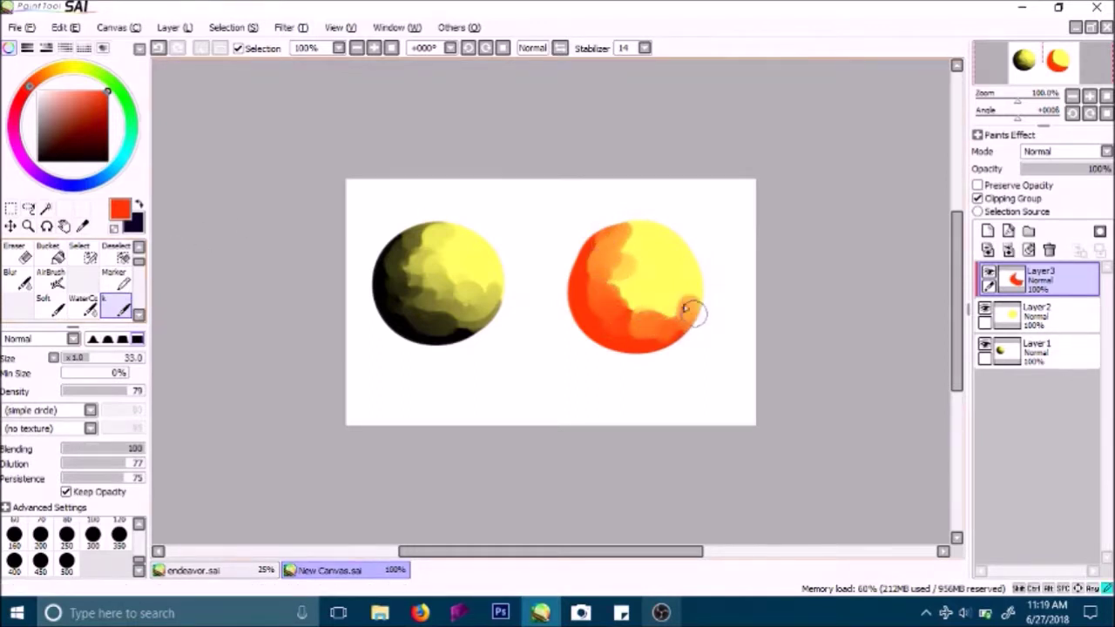
{"action": "left_click_drag", "start_coordinate": [612, 278], "coordinate": [631, 244]}
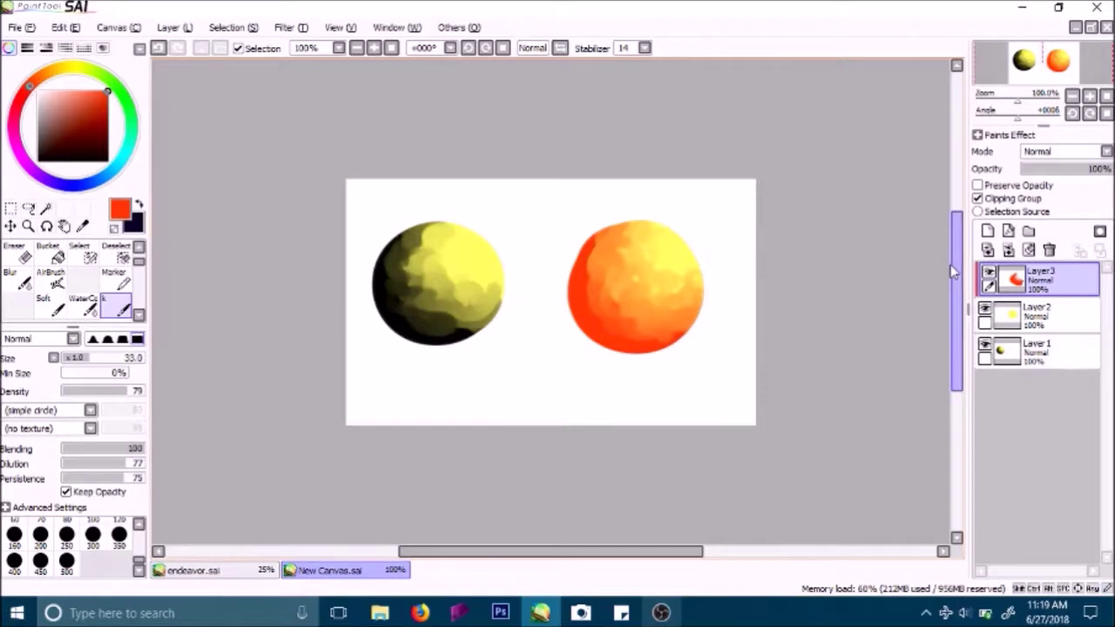
{"action": "left_click", "coordinate": [1008, 249]}
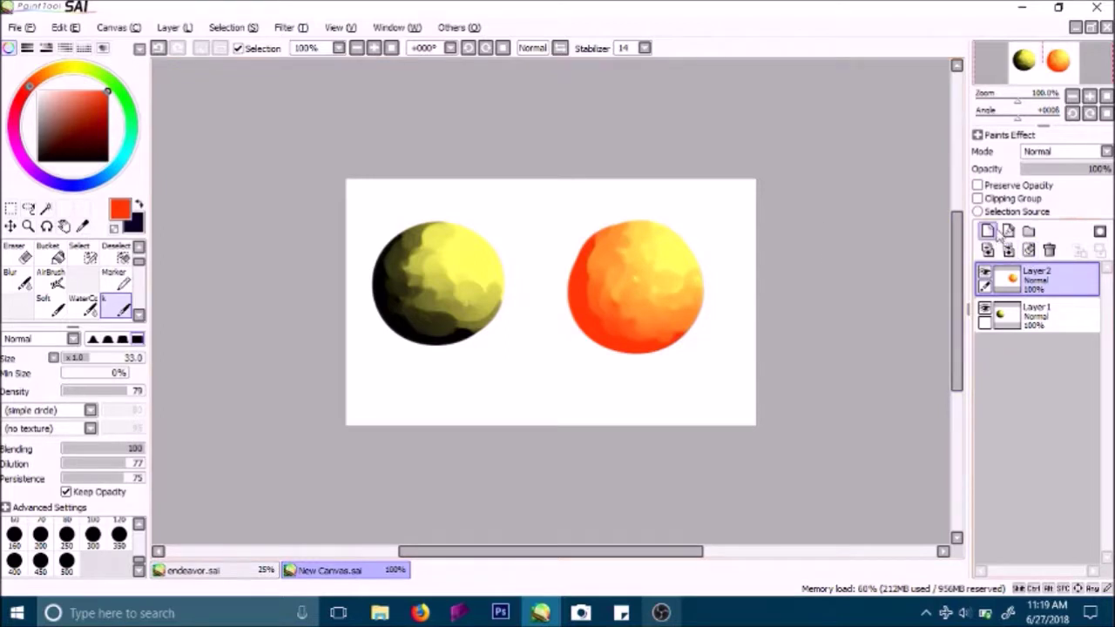
Step: On a new layer clipped to the second ball, paint bright blue along its shadow edge and lower the layer's opacity
{"action": "left_click", "coordinate": [987, 231]}
{"action": "left_click_drag", "start_coordinate": [77, 187], "coordinate": [105, 177]}
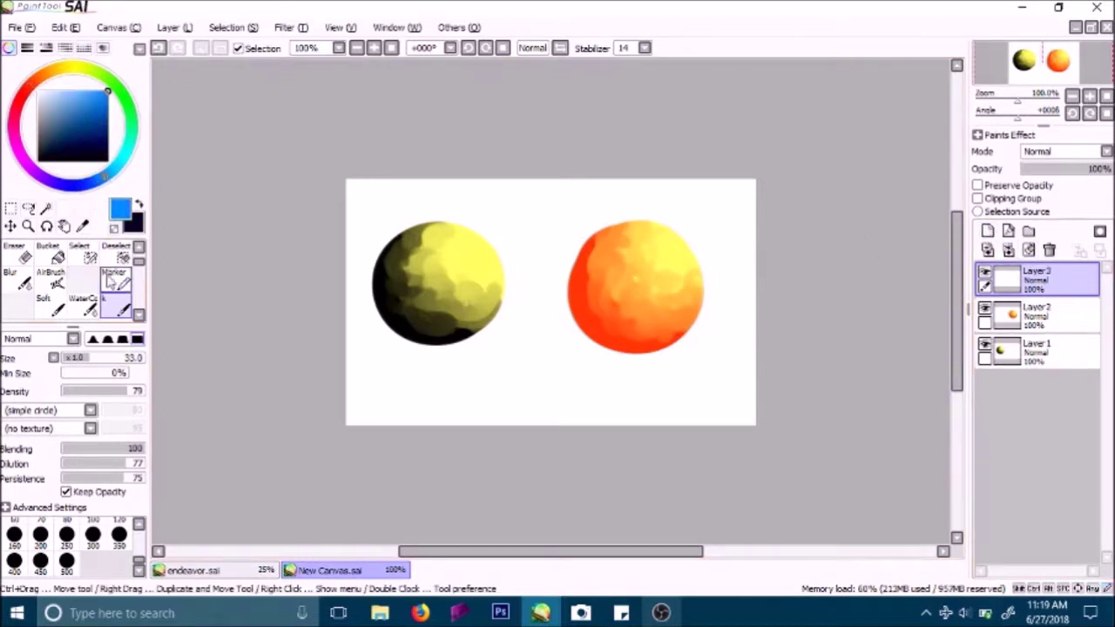
{"action": "left_click", "coordinate": [139, 247]}
{"action": "left_click", "coordinate": [83, 254]}
{"action": "mouse_move", "coordinate": [570, 300]}
{"action": "left_mouse_down"}
{"action": "mouse_move", "coordinate": [575, 250]}
{"action": "mouse_move", "coordinate": [606, 351]}
{"action": "mouse_move", "coordinate": [651, 346]}
{"action": "mouse_move", "coordinate": [653, 336]}
{"action": "mouse_move", "coordinate": [688, 349]}
{"action": "left_mouse_up"}
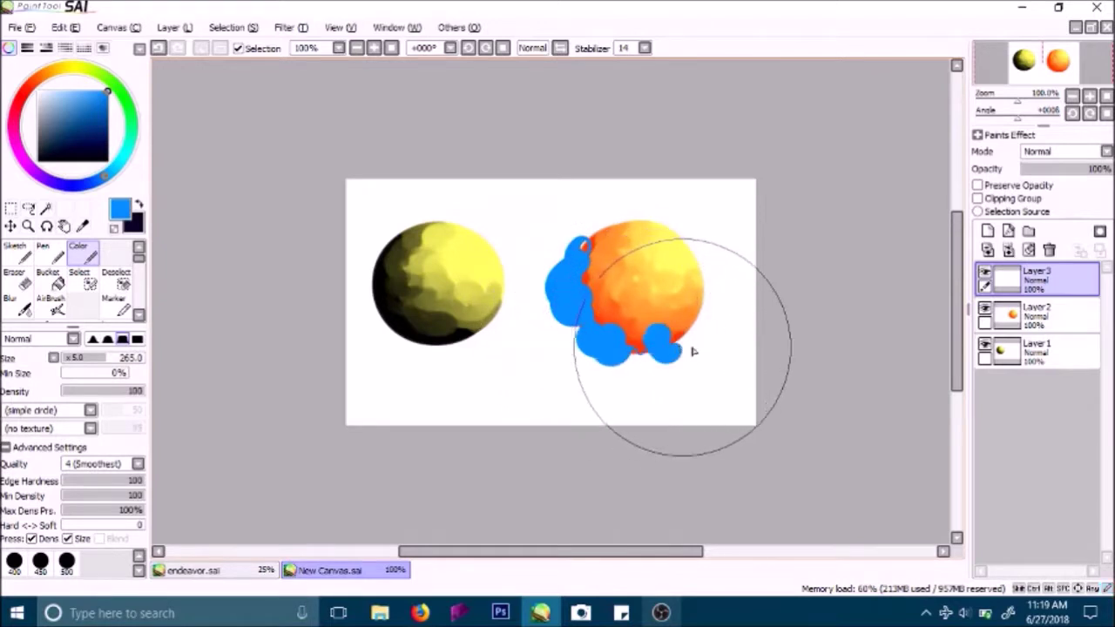
{"action": "left_click", "coordinate": [1009, 200]}
{"action": "mouse_move", "coordinate": [1061, 175]}
{"action": "left_mouse_down"}
{"action": "mouse_move", "coordinate": [1049, 171]}
{"action": "mouse_move", "coordinate": [1059, 168]}
{"action": "left_mouse_up"}
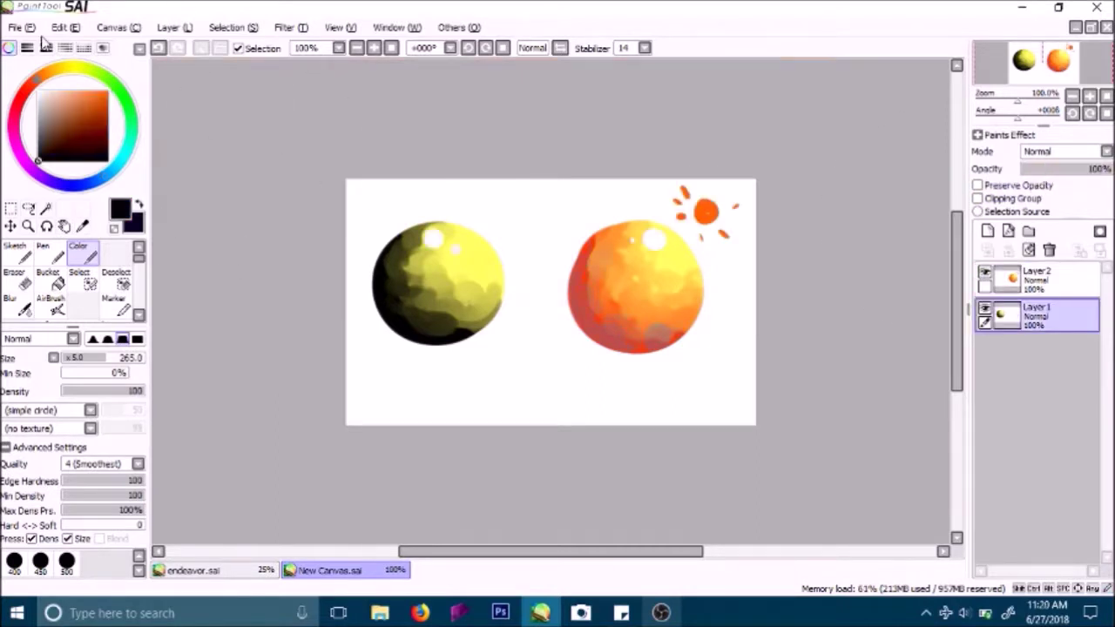
Step: Doodle black marks, including a small smiley face, around the two balls on Layer1 of the test canvas
{"action": "left_click_drag", "start_coordinate": [582, 204], "coordinate": [594, 213]}
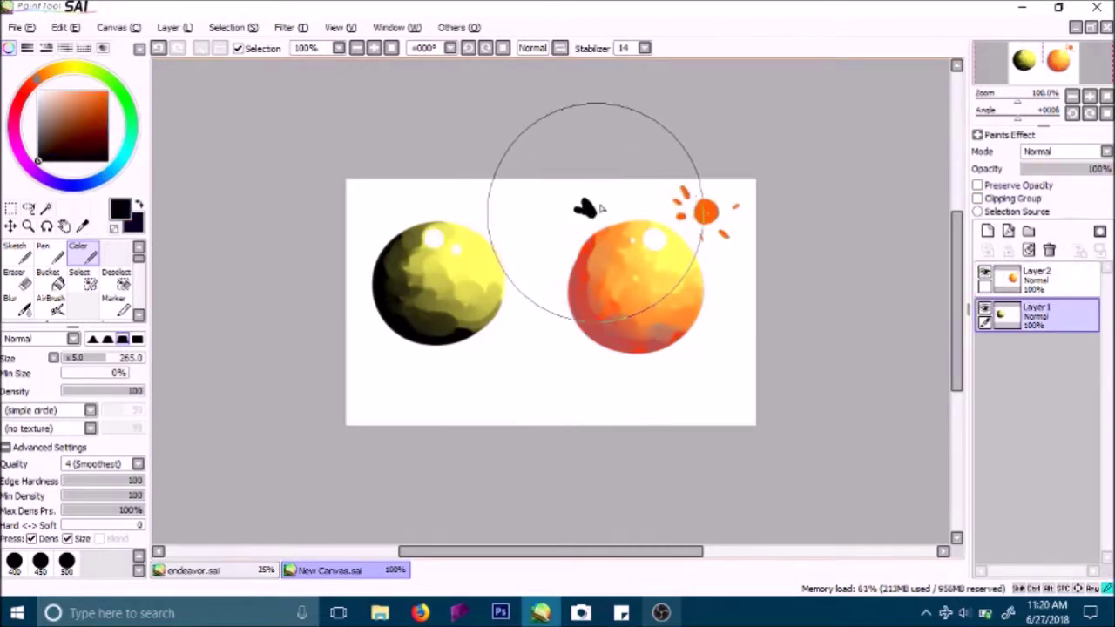
{"action": "left_click_drag", "start_coordinate": [522, 208], "coordinate": [539, 209]}
{"action": "left_click", "coordinate": [510, 203]}
{"action": "left_click", "coordinate": [565, 212]}
{"action": "key", "text": "ctrl+z"}
{"action": "key", "text": "ctrl+z"}
{"action": "left_click_drag", "start_coordinate": [518, 194], "coordinate": [536, 201]}
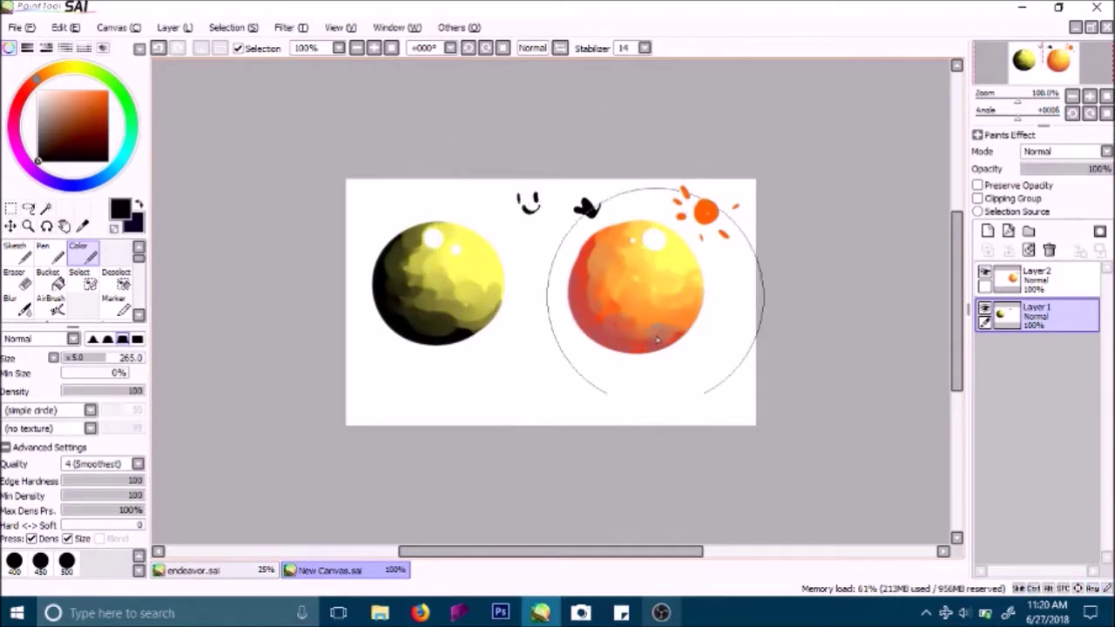
{"action": "mouse_move", "coordinate": [440, 365]}
{"action": "left_mouse_down"}
{"action": "mouse_move", "coordinate": [497, 398]}
{"action": "mouse_move", "coordinate": [528, 383]}
{"action": "left_mouse_up"}
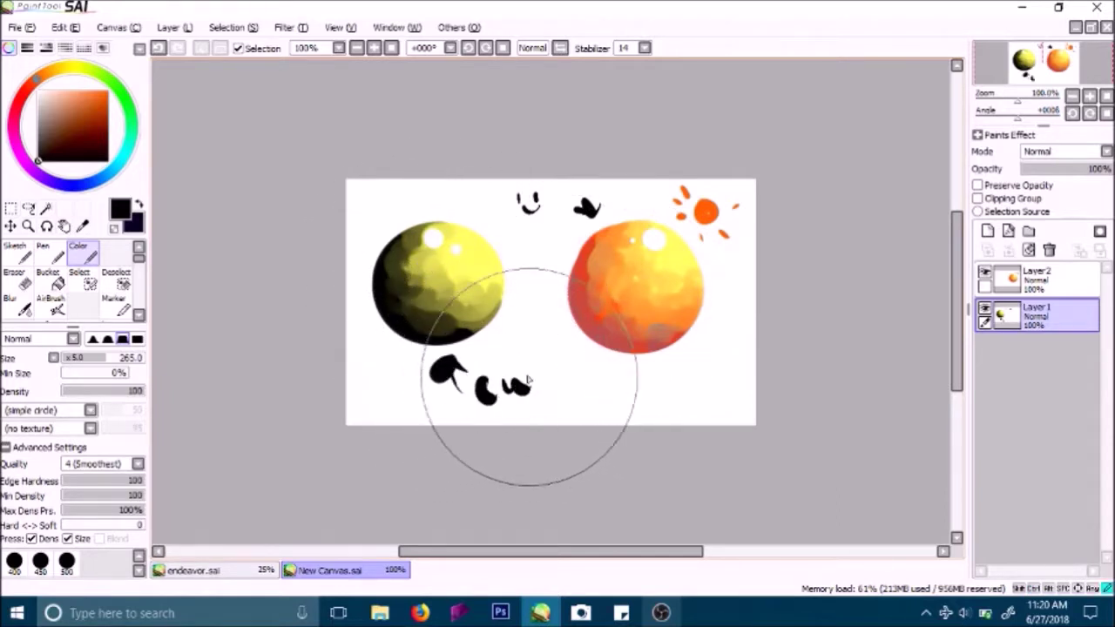
{"action": "left_click", "coordinate": [560, 342]}
{"action": "mouse_move", "coordinate": [560, 343]}
{"action": "left_mouse_down"}
{"action": "mouse_move", "coordinate": [592, 349]}
{"action": "mouse_move", "coordinate": [592, 411]}
{"action": "left_mouse_up"}
Step: Close the test canvas without saving it, returning to endeavor.sai
{"action": "left_click", "coordinate": [58, 27]}
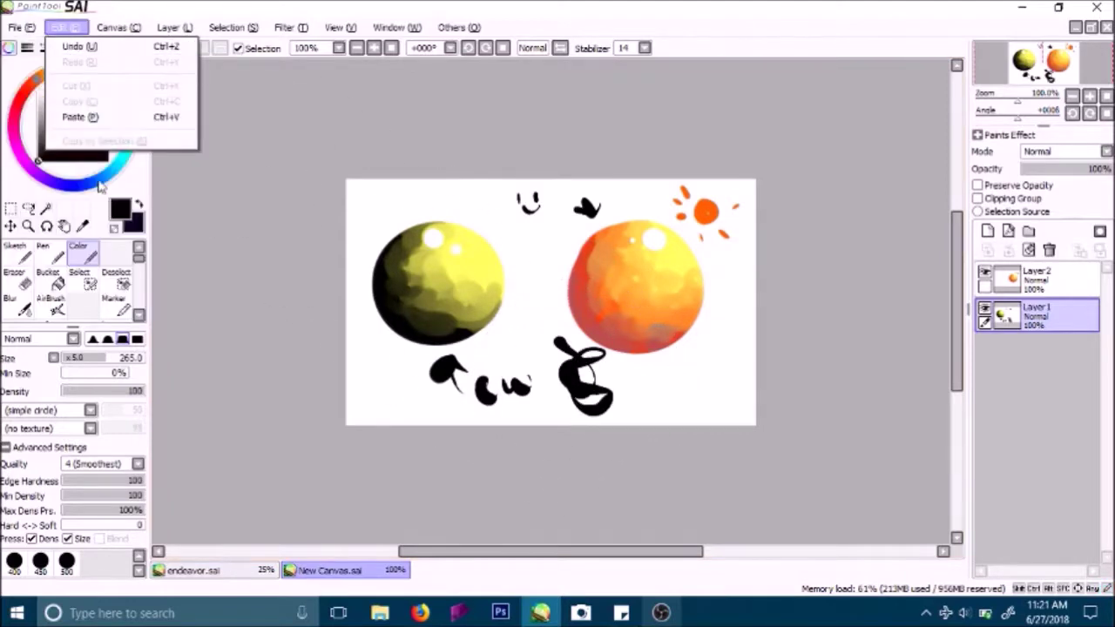
{"action": "mouse_move", "coordinate": [19, 27]}
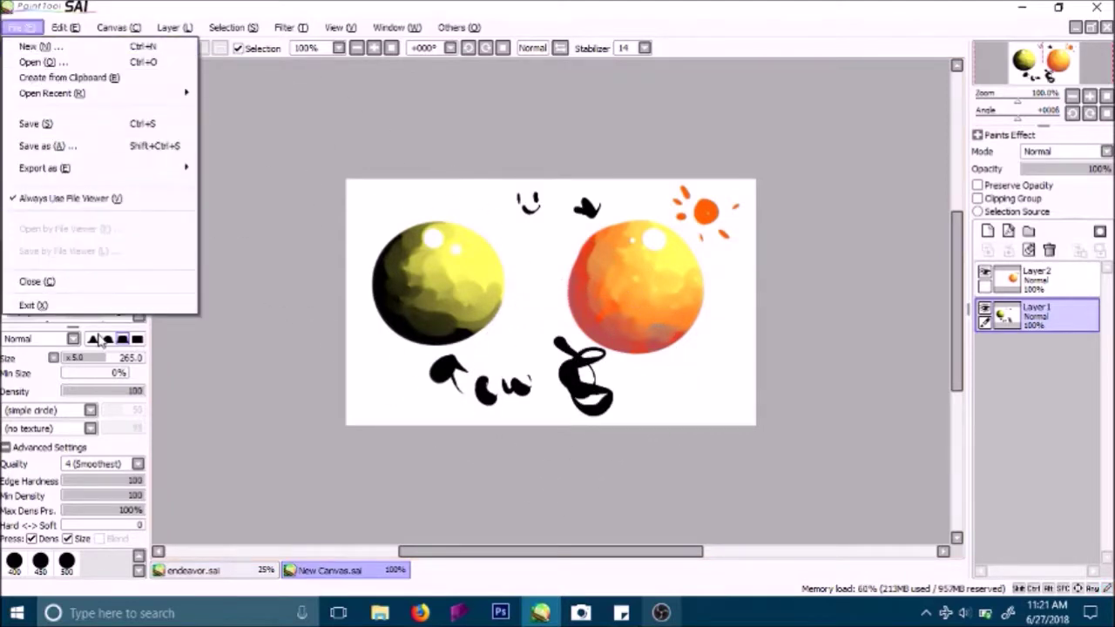
{"action": "left_click", "coordinate": [37, 281]}
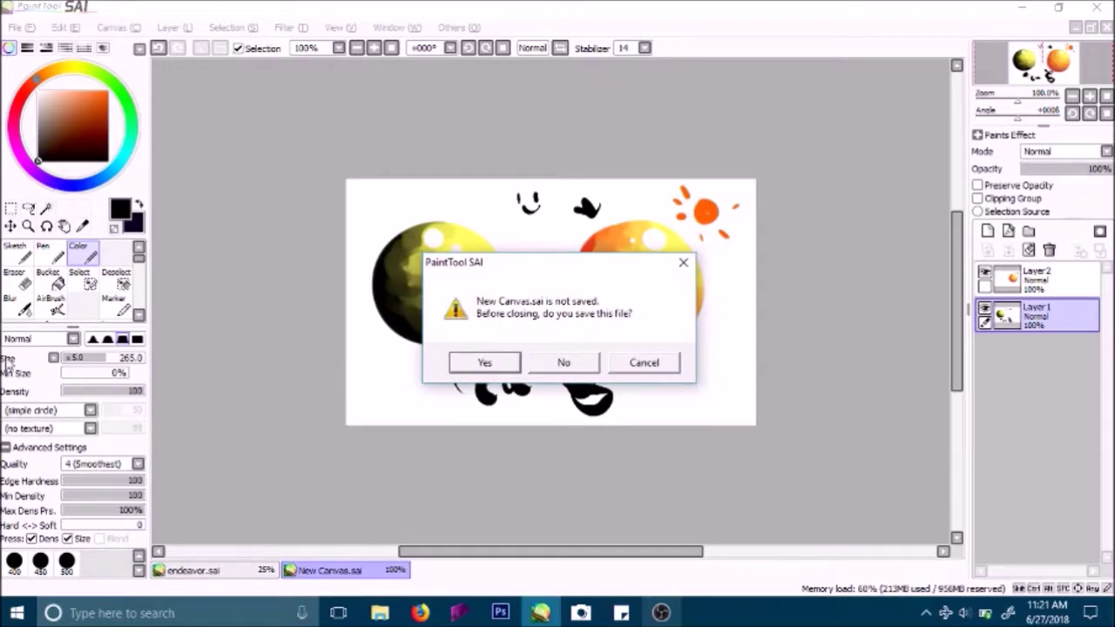
{"action": "left_click", "coordinate": [556, 366]}
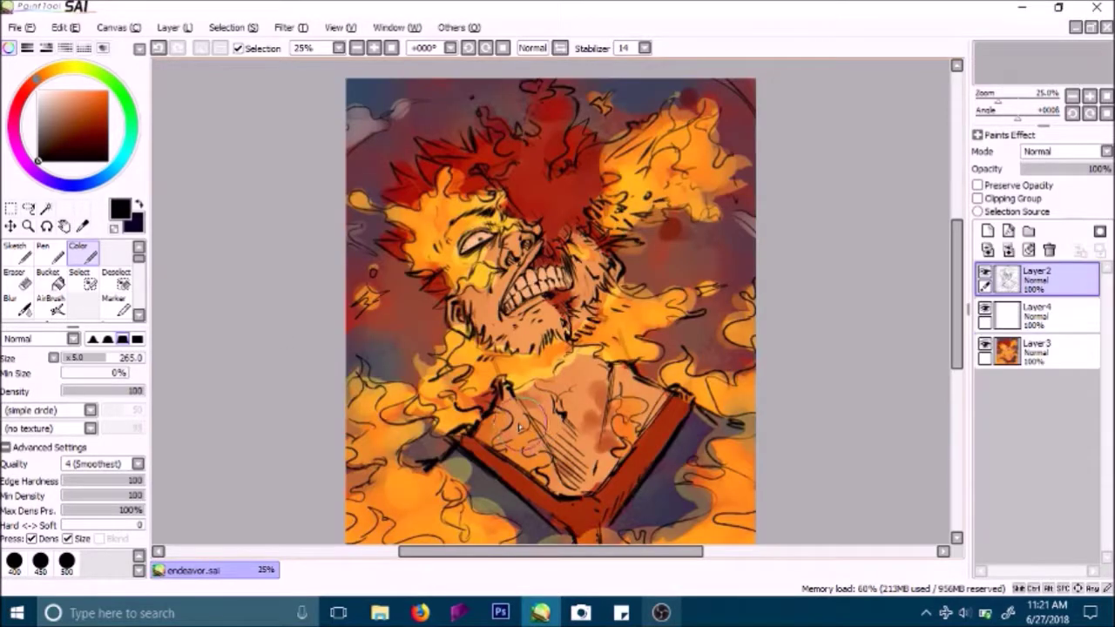
Step: Paint dark blue shadow strokes over the front of the red hair on Layer4 and lower its opacity to 12%
{"action": "left_click", "coordinate": [358, 49]}
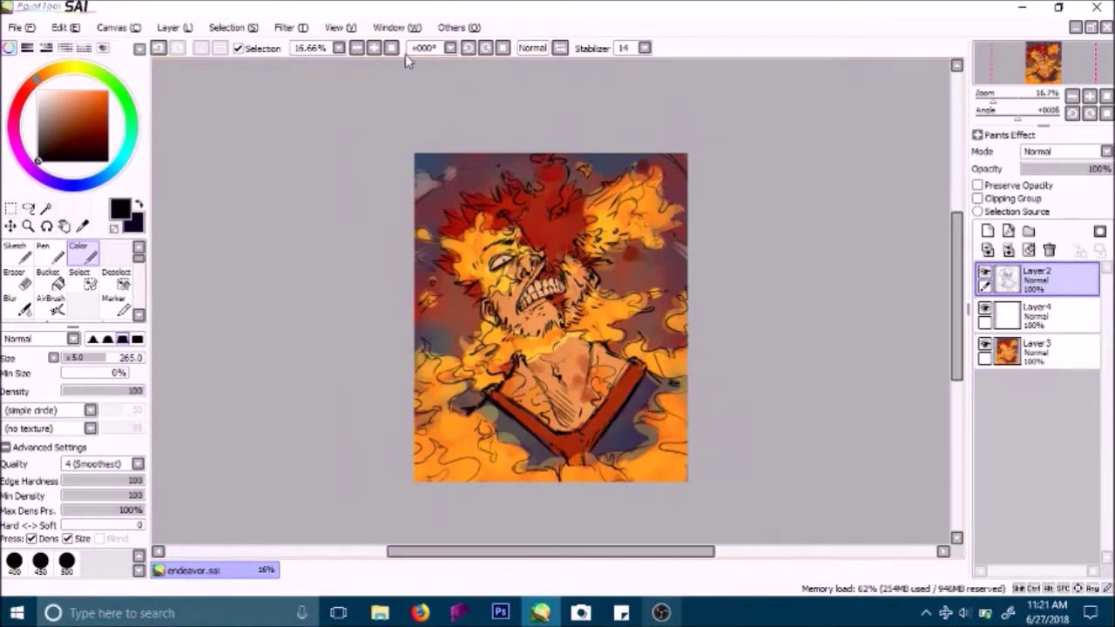
{"action": "left_click", "coordinate": [374, 48]}
{"action": "left_click", "coordinate": [373, 48]}
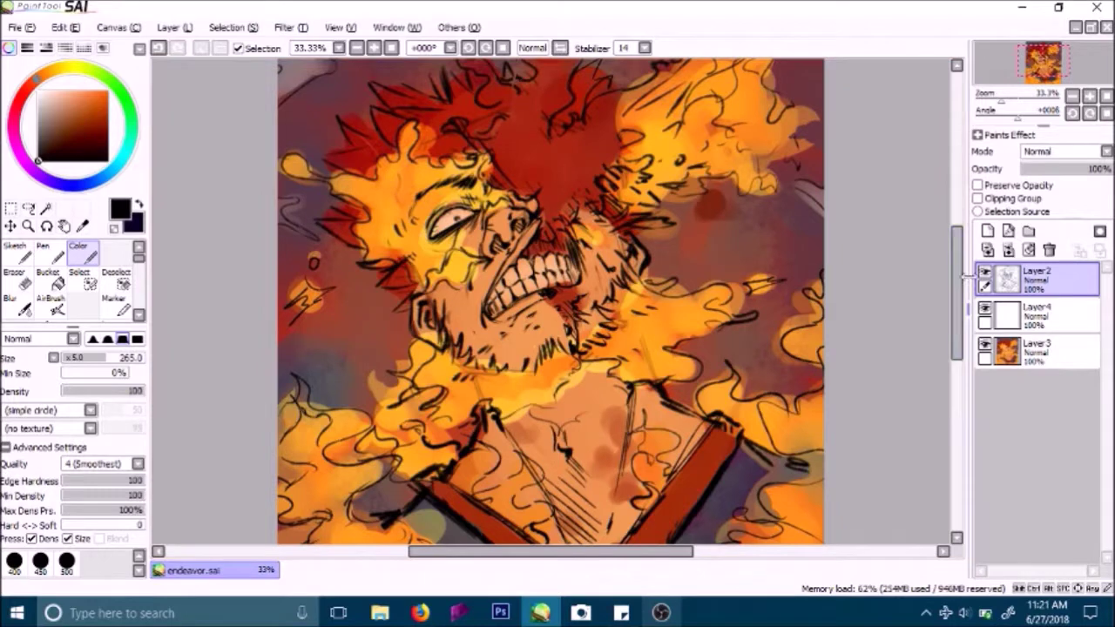
{"action": "left_click_drag", "start_coordinate": [958, 269], "coordinate": [958, 254]}
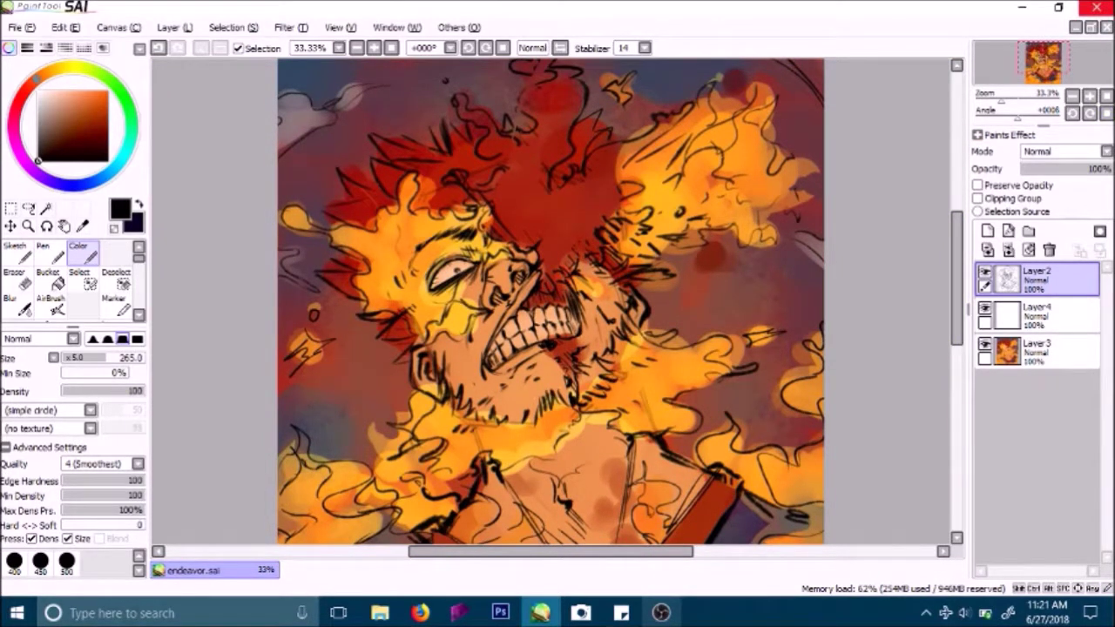
{"action": "left_click", "coordinate": [999, 318]}
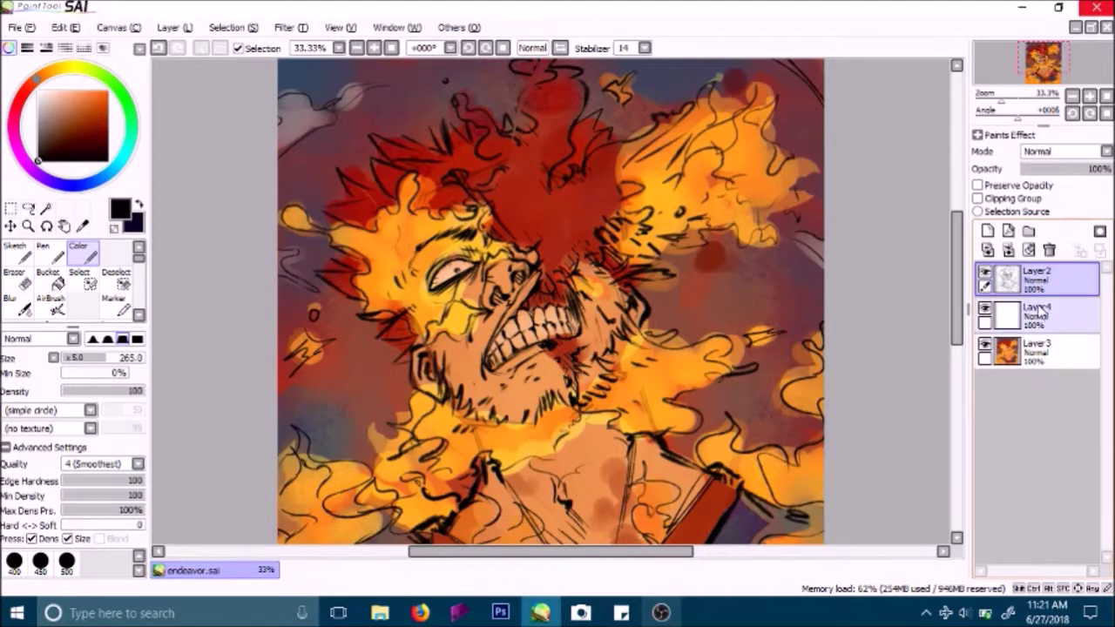
{"action": "left_click", "coordinate": [984, 310]}
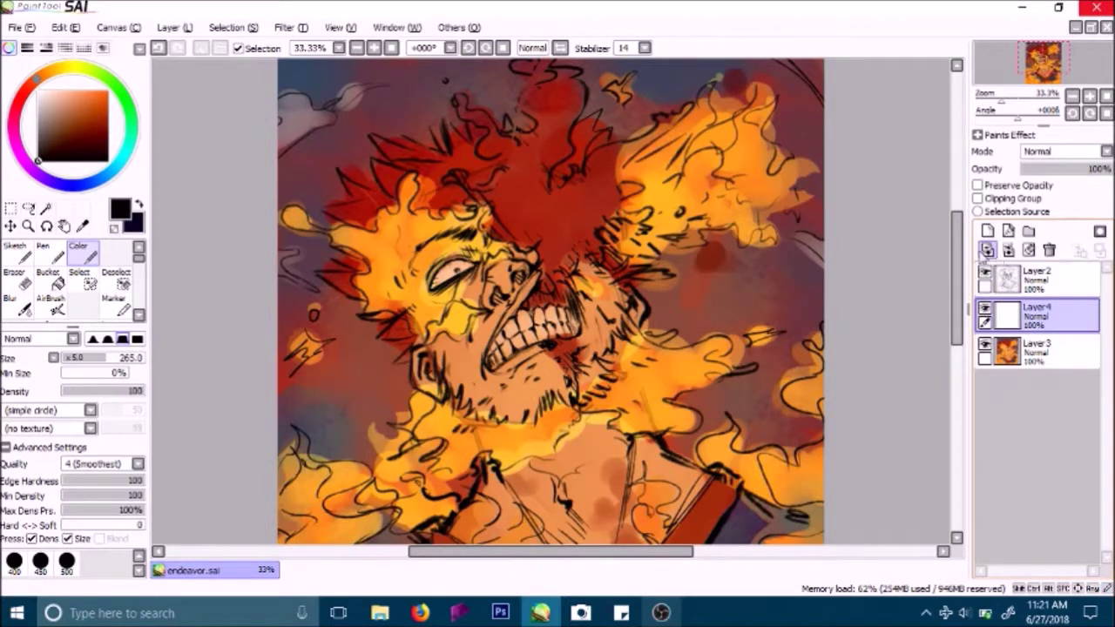
{"action": "left_click_drag", "start_coordinate": [102, 185], "coordinate": [75, 185]}
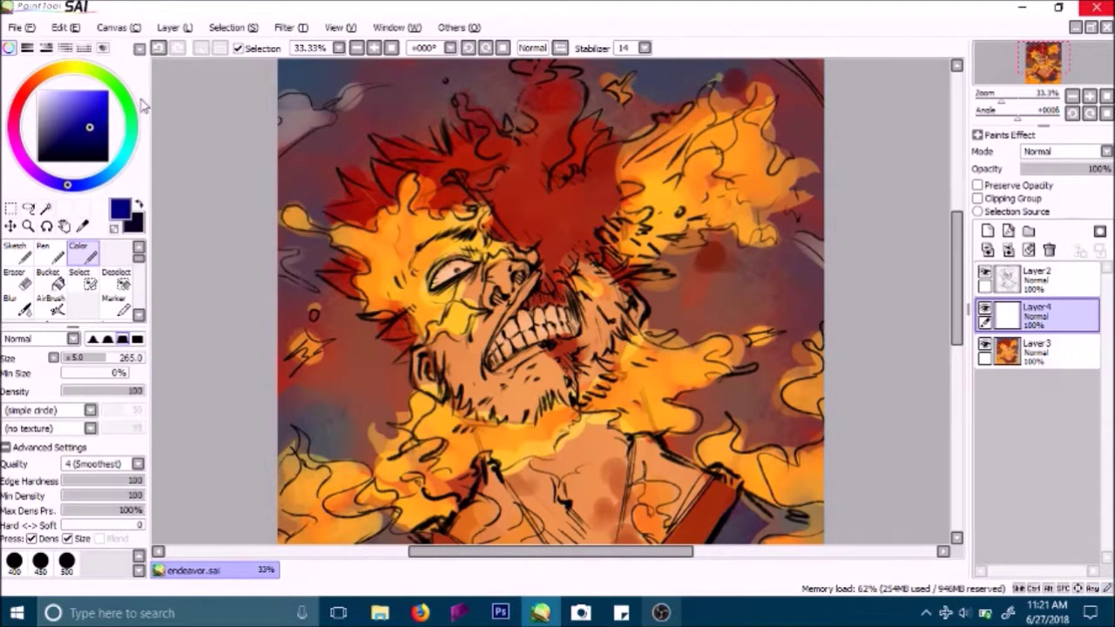
{"action": "left_click", "coordinate": [361, 49]}
{"action": "mouse_move", "coordinate": [463, 233]}
{"action": "left_mouse_down"}
{"action": "mouse_move", "coordinate": [468, 191]}
{"action": "mouse_move", "coordinate": [512, 205]}
{"action": "left_mouse_up"}
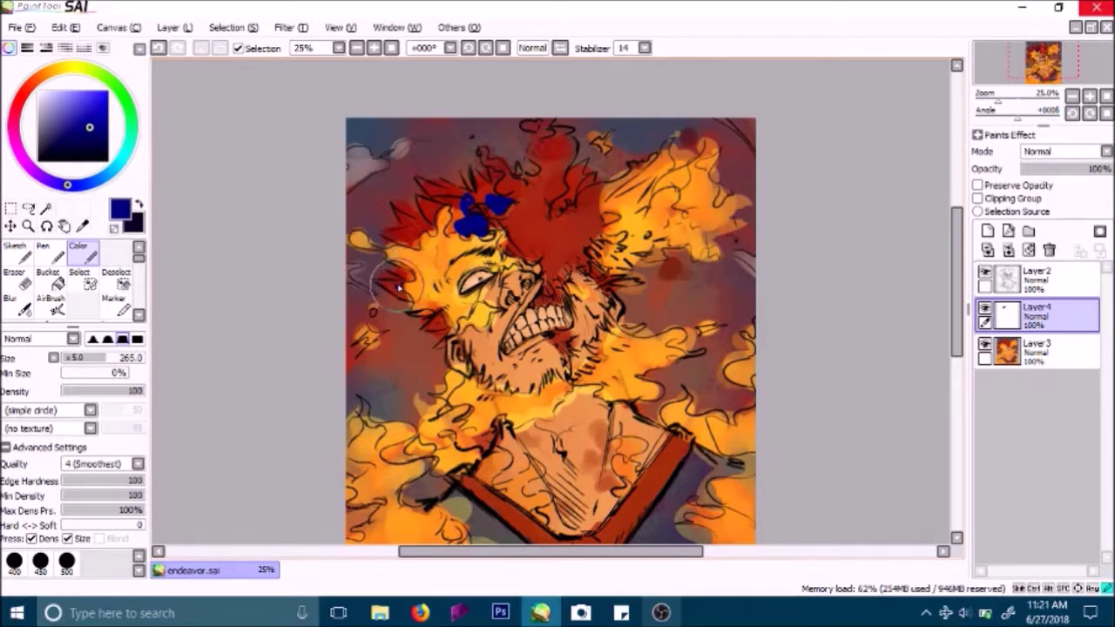
{"action": "left_click", "coordinate": [1047, 169]}
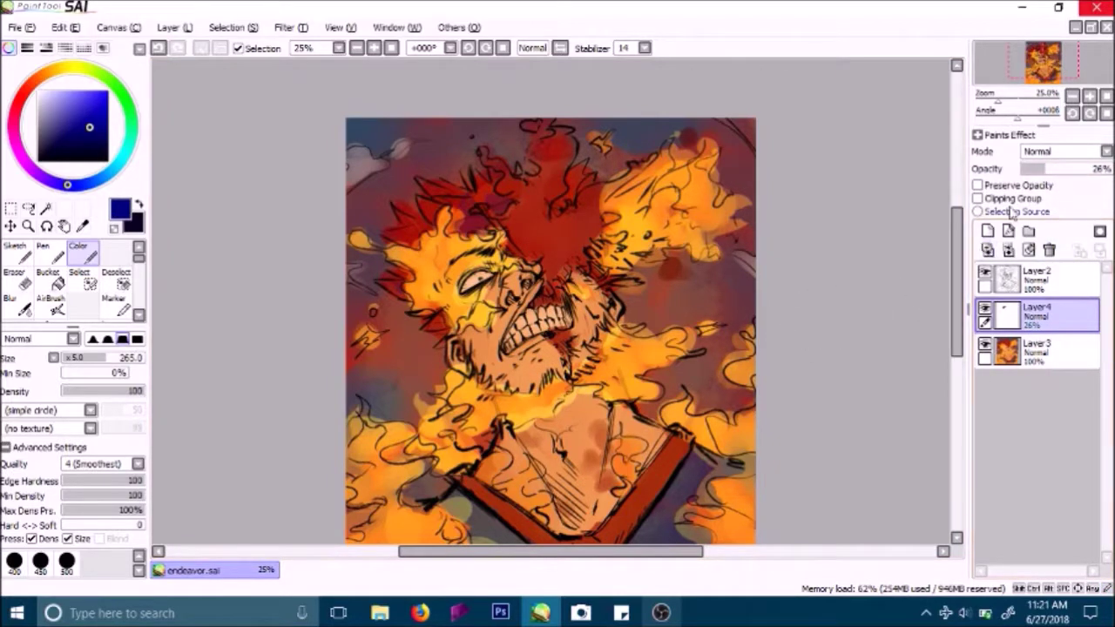
{"action": "left_click", "coordinate": [1033, 169]}
Step: Try more faint shading strokes on Layer4 over the neck and around the eye, undoing the unwanted ones
{"action": "scroll", "coordinate": [956, 279], "scroll_direction": "down", "scroll_amount": 2}
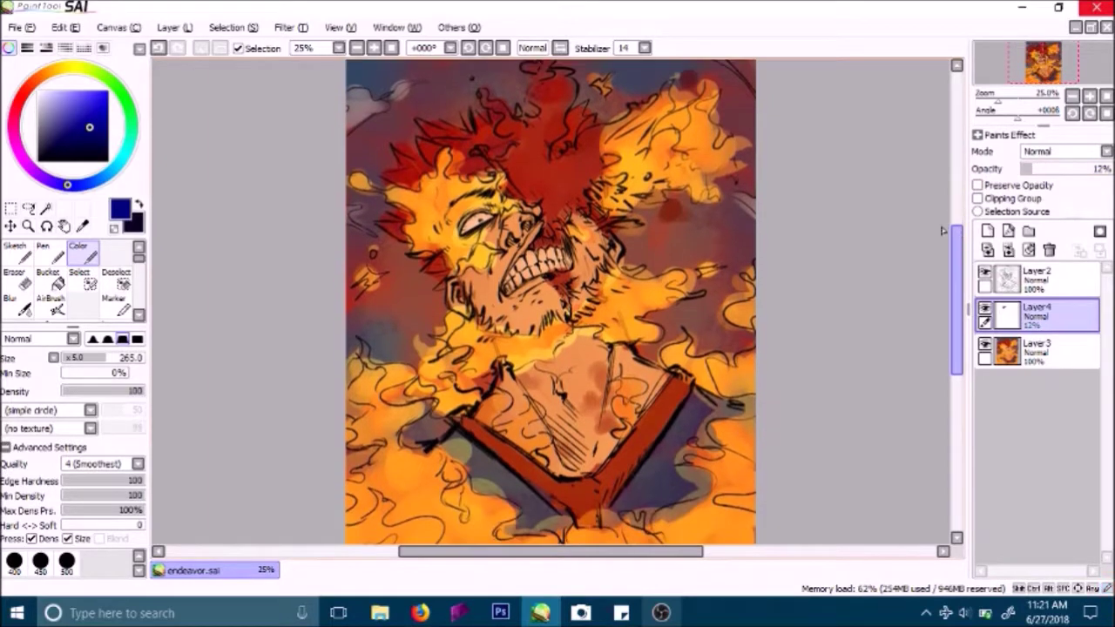
{"action": "mouse_move", "coordinate": [526, 369]}
{"action": "left_mouse_down"}
{"action": "mouse_move", "coordinate": [526, 397]}
{"action": "mouse_move", "coordinate": [532, 381]}
{"action": "left_mouse_up"}
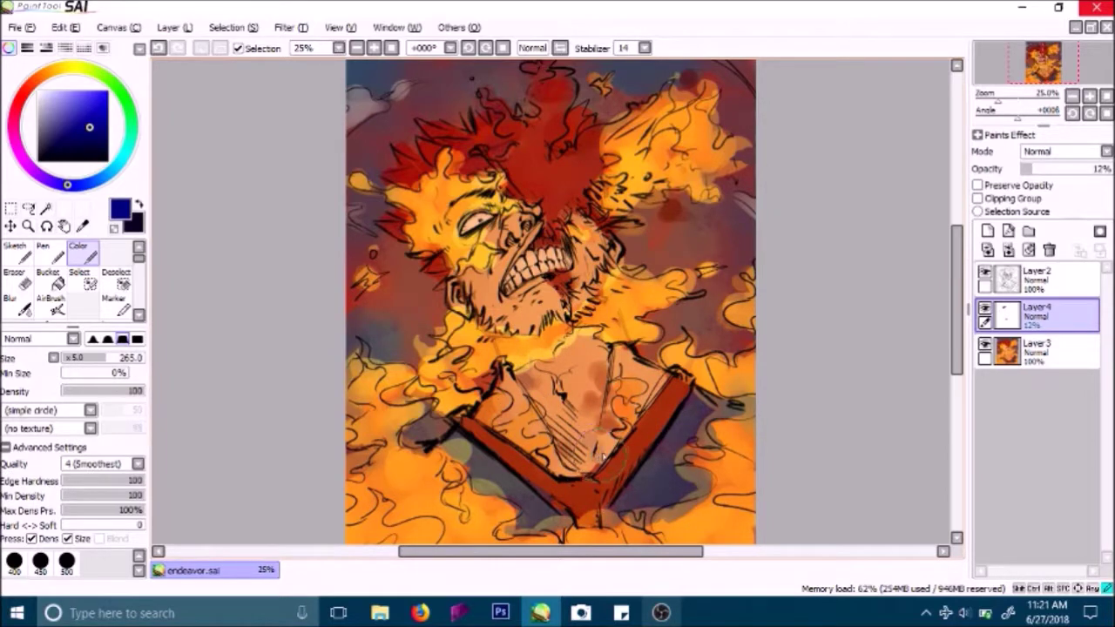
{"action": "mouse_move", "coordinate": [510, 246]}
{"action": "left_mouse_down"}
{"action": "mouse_move", "coordinate": [507, 227]}
{"action": "mouse_move", "coordinate": [474, 223]}
{"action": "mouse_move", "coordinate": [485, 221]}
{"action": "mouse_move", "coordinate": [451, 253]}
{"action": "left_mouse_up"}
{"action": "key", "text": "ctrl+z"}
{"action": "key", "text": "ctrl+z"}
{"action": "left_click_drag", "start_coordinate": [463, 238], "coordinate": [467, 216]}
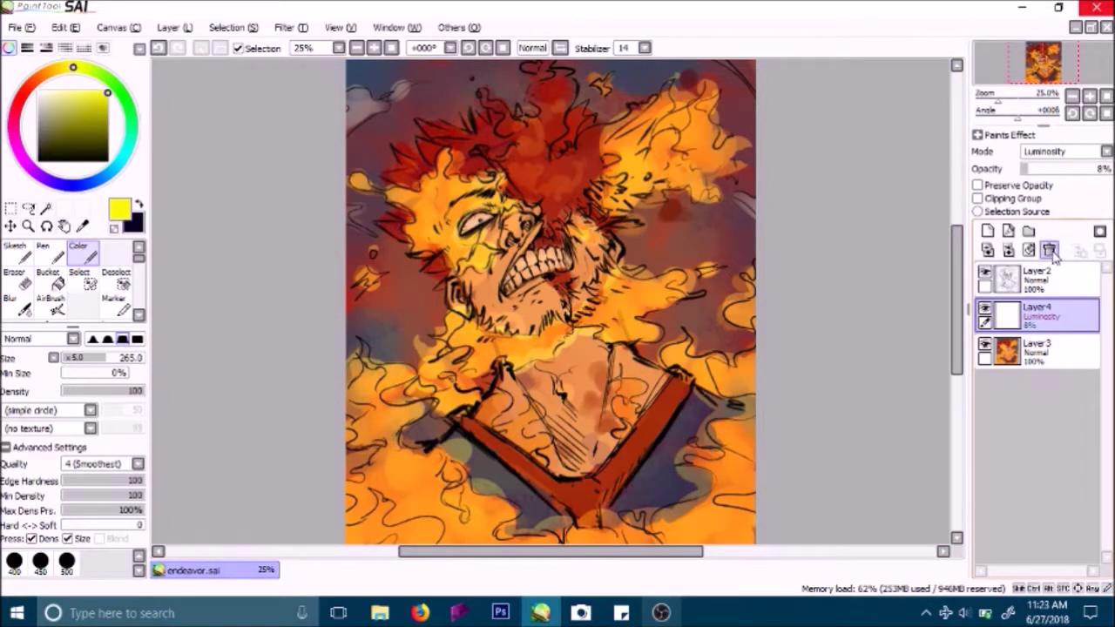
Step: Replace Layer4 with a new empty layer beneath the line art and choose a dark blue paint colour
{"action": "left_click", "coordinate": [1050, 251]}
{"action": "left_click", "coordinate": [987, 231]}
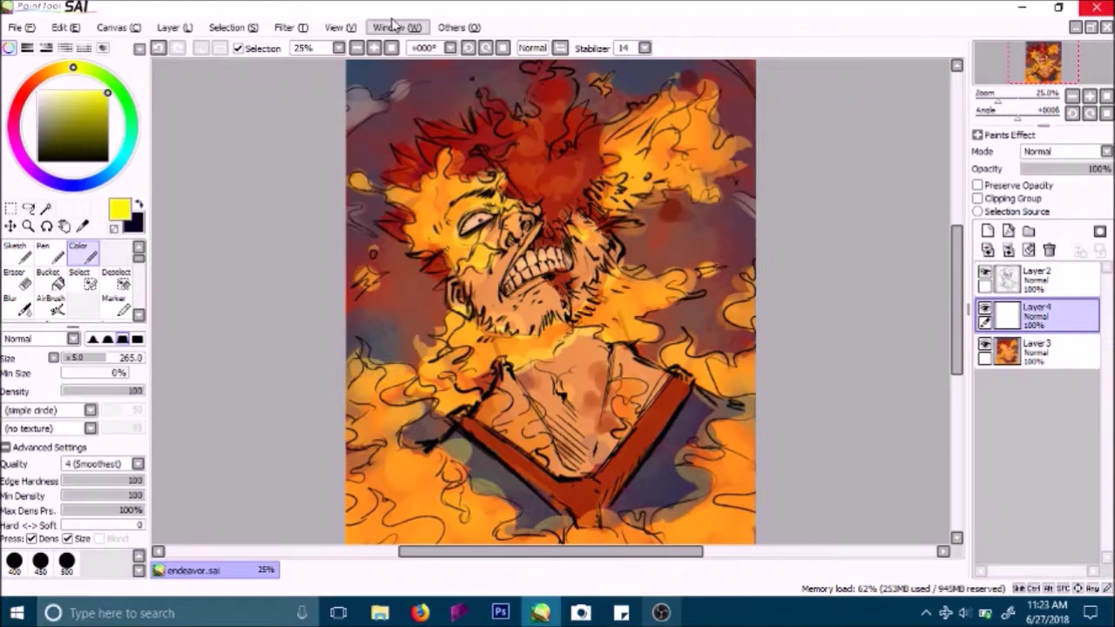
{"action": "left_click", "coordinate": [356, 47]}
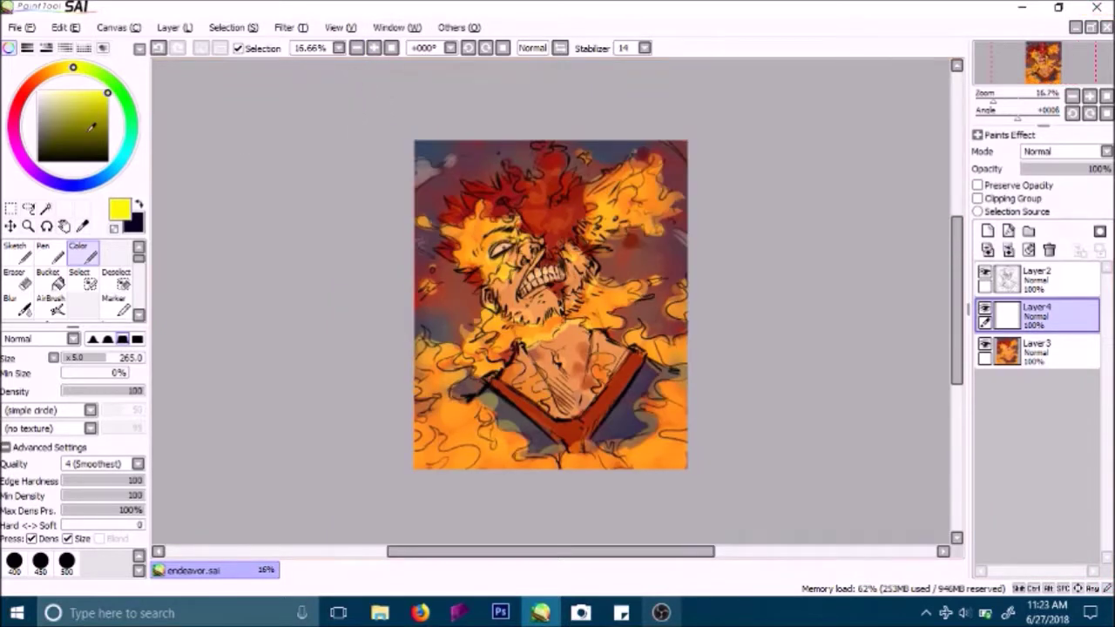
{"action": "left_click", "coordinate": [88, 138]}
{"action": "left_click", "coordinate": [76, 186]}
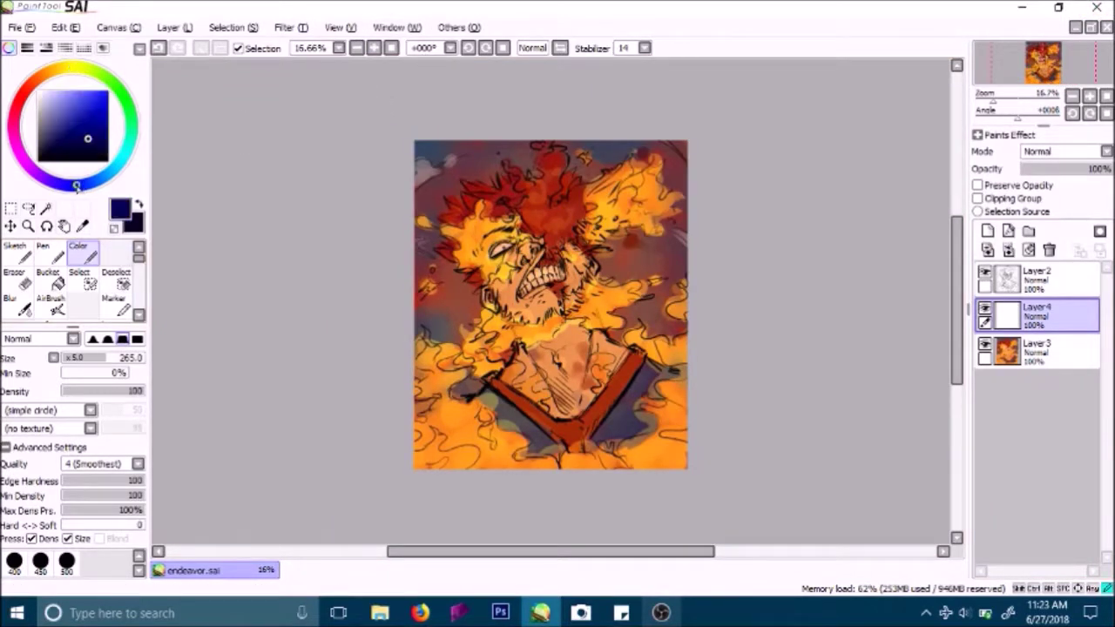
Step: Set the new layer above the base colours to Shade mode at 24% opacity
{"action": "left_click", "coordinate": [372, 48]}
{"action": "left_click", "coordinate": [372, 48]}
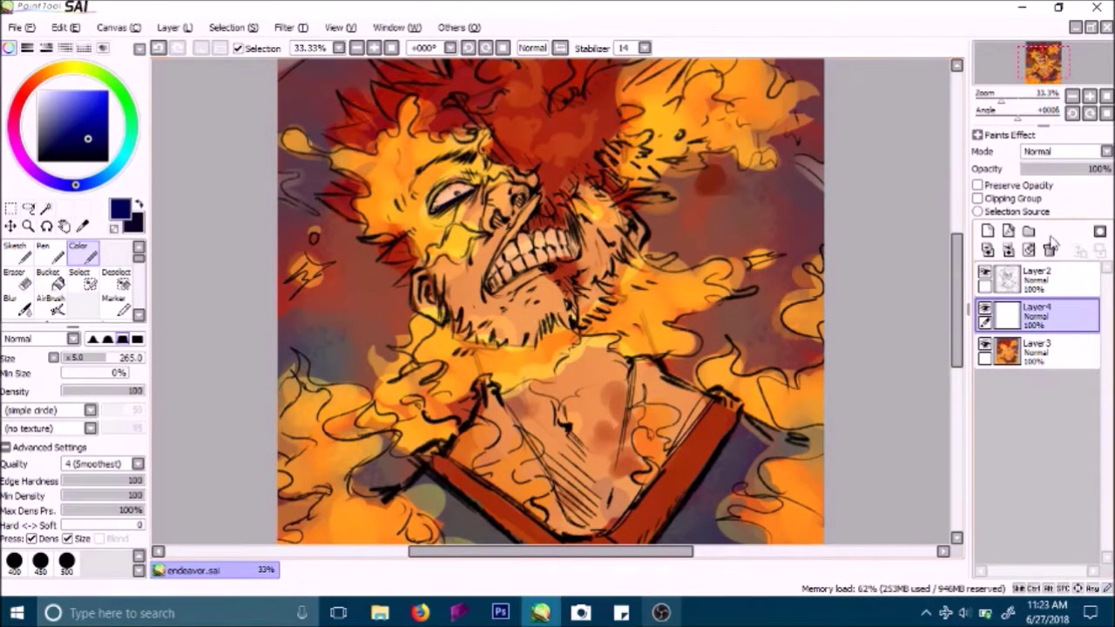
{"action": "left_click_drag", "start_coordinate": [1072, 172], "coordinate": [1062, 170]}
{"action": "left_click", "coordinate": [1055, 153]}
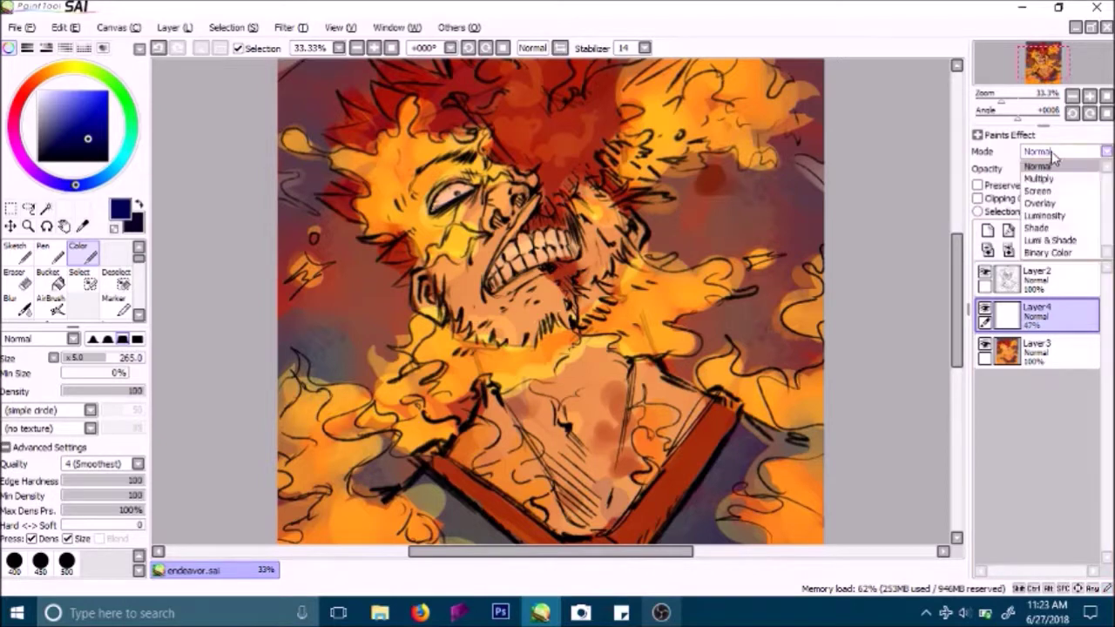
{"action": "left_click", "coordinate": [1042, 227]}
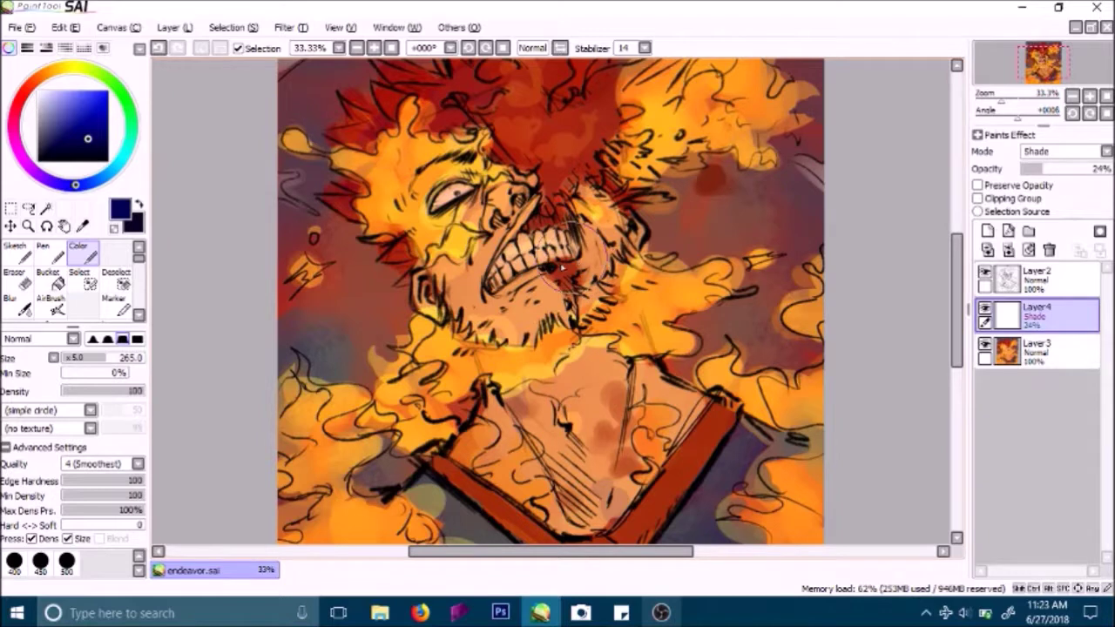
Step: Paint dark blue shadows over the face and around the eye and brow on the Shade layer
{"action": "mouse_move", "coordinate": [513, 300]}
{"action": "left_mouse_down"}
{"action": "mouse_move", "coordinate": [546, 279]}
{"action": "mouse_move", "coordinate": [525, 329]}
{"action": "mouse_move", "coordinate": [549, 281]}
{"action": "mouse_move", "coordinate": [563, 399]}
{"action": "mouse_move", "coordinate": [555, 347]}
{"action": "mouse_move", "coordinate": [537, 344]}
{"action": "mouse_move", "coordinate": [535, 279]}
{"action": "mouse_move", "coordinate": [509, 235]}
{"action": "mouse_move", "coordinate": [496, 235]}
{"action": "mouse_move", "coordinate": [501, 257]}
{"action": "mouse_move", "coordinate": [496, 235]}
{"action": "mouse_move", "coordinate": [498, 228]}
{"action": "left_mouse_up"}
{"action": "mouse_move", "coordinate": [474, 196]}
{"action": "left_mouse_down"}
{"action": "mouse_move", "coordinate": [457, 228]}
{"action": "mouse_move", "coordinate": [478, 230]}
{"action": "left_mouse_up"}
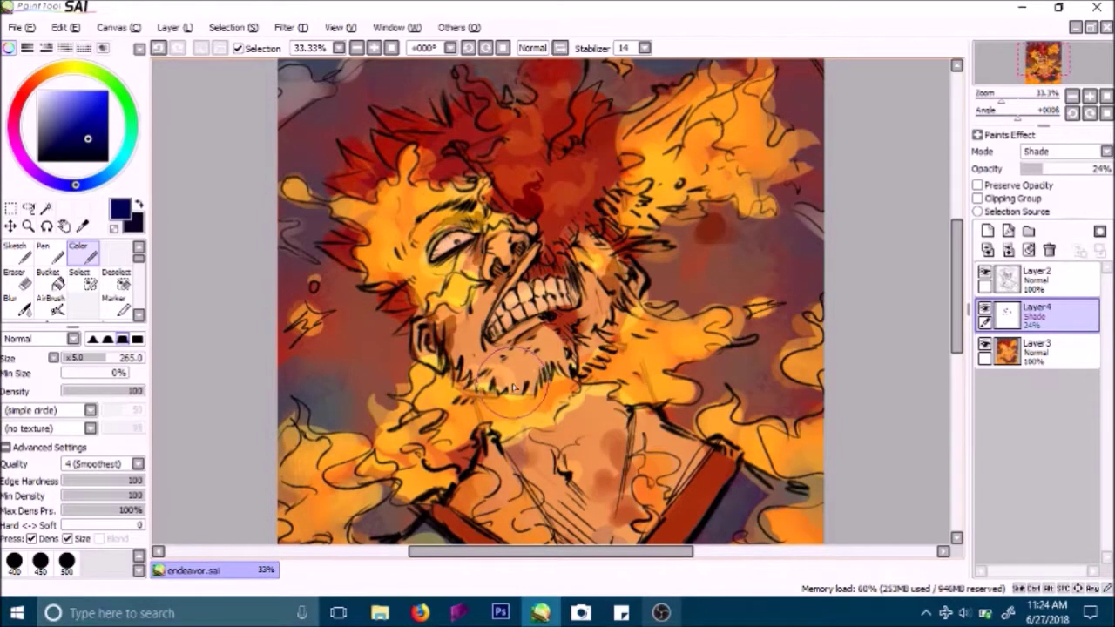
{"action": "key", "text": "ctrl"}
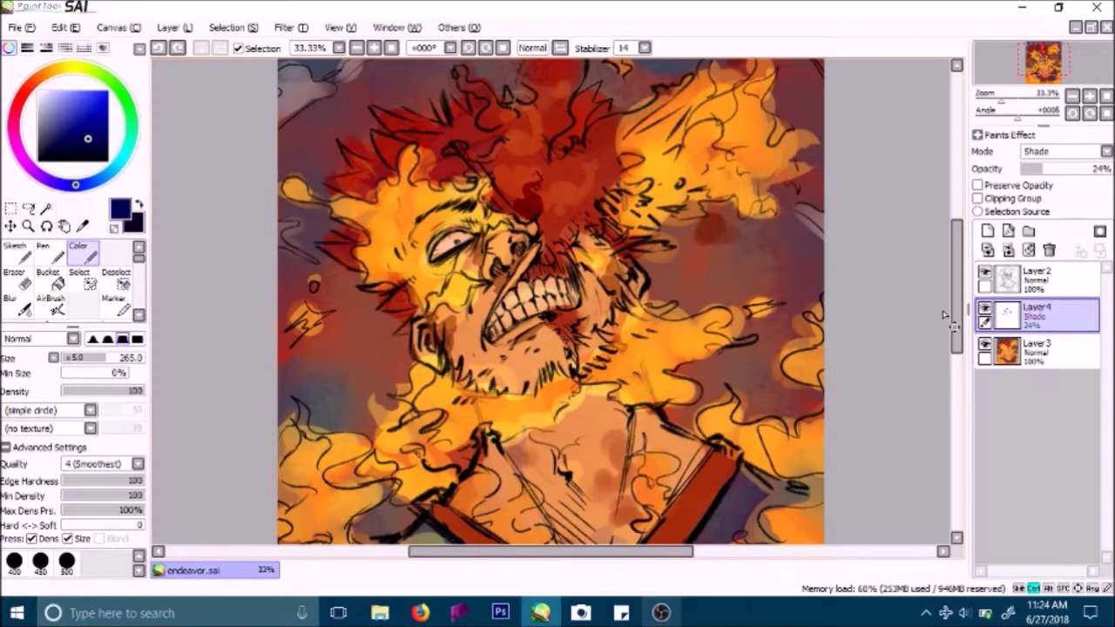
Step: Try orange-red shading over the brow on a new Shade layer at 21% opacity, then discard that layer
{"action": "left_click", "coordinate": [986, 231]}
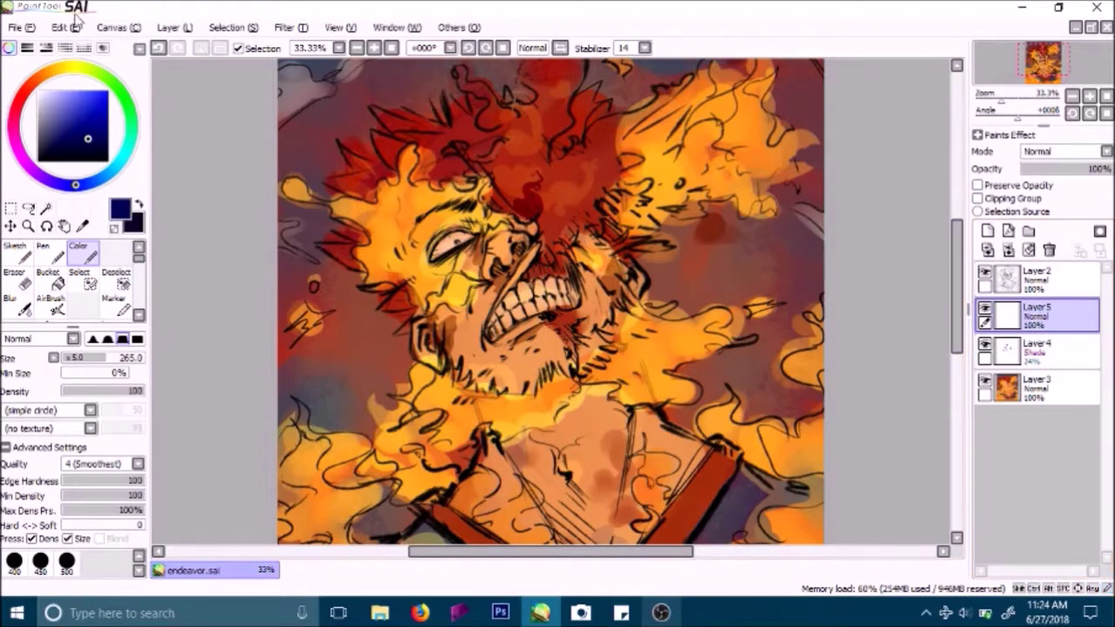
{"action": "left_click_drag", "start_coordinate": [29, 92], "coordinate": [34, 82]}
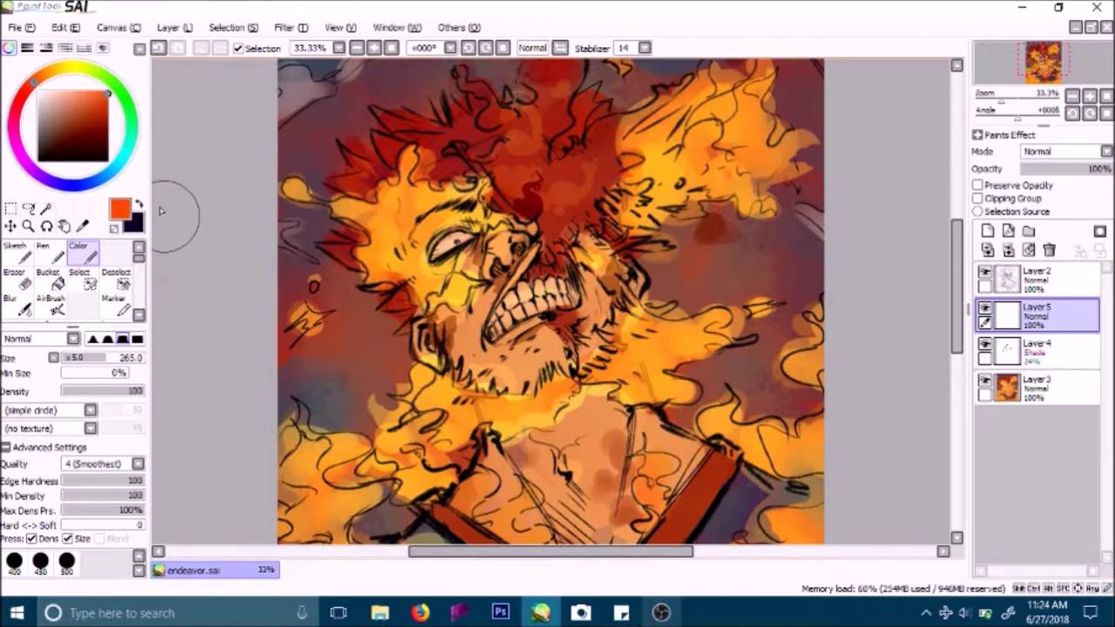
{"action": "left_click_drag", "start_coordinate": [448, 217], "coordinate": [475, 223]}
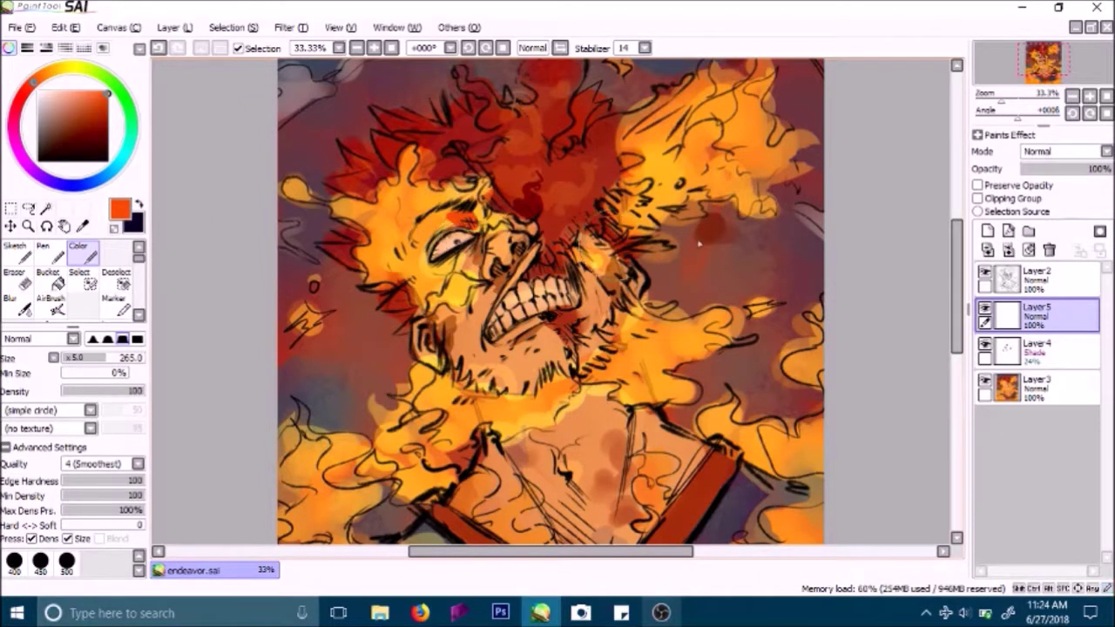
{"action": "left_click", "coordinate": [1067, 153]}
{"action": "left_click", "coordinate": [1054, 229]}
{"action": "left_click", "coordinate": [1046, 170]}
{"action": "mouse_move", "coordinate": [484, 214]}
{"action": "left_mouse_down"}
{"action": "mouse_move", "coordinate": [480, 246]}
{"action": "mouse_move", "coordinate": [449, 214]}
{"action": "left_mouse_up"}
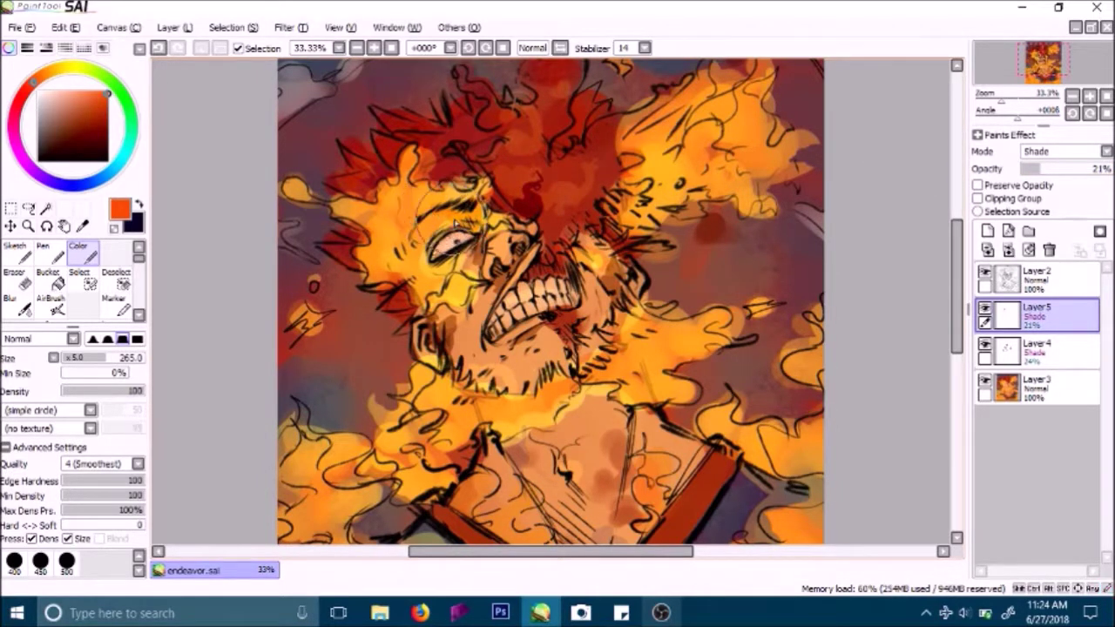
{"action": "left_click_drag", "start_coordinate": [1038, 318], "coordinate": [1036, 357]}
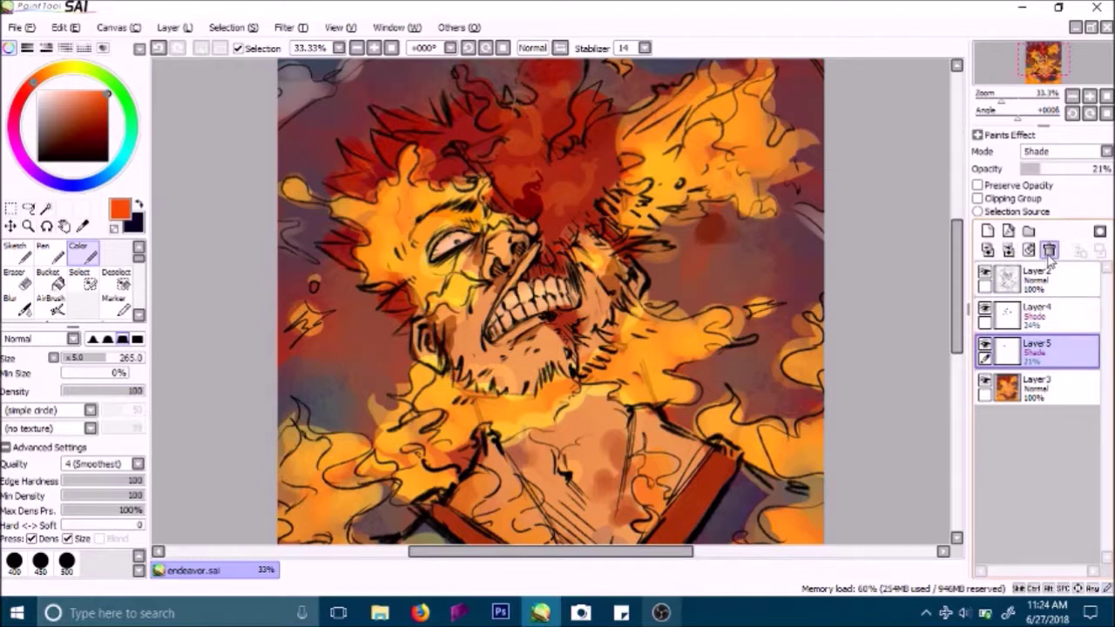
{"action": "left_click", "coordinate": [989, 252]}
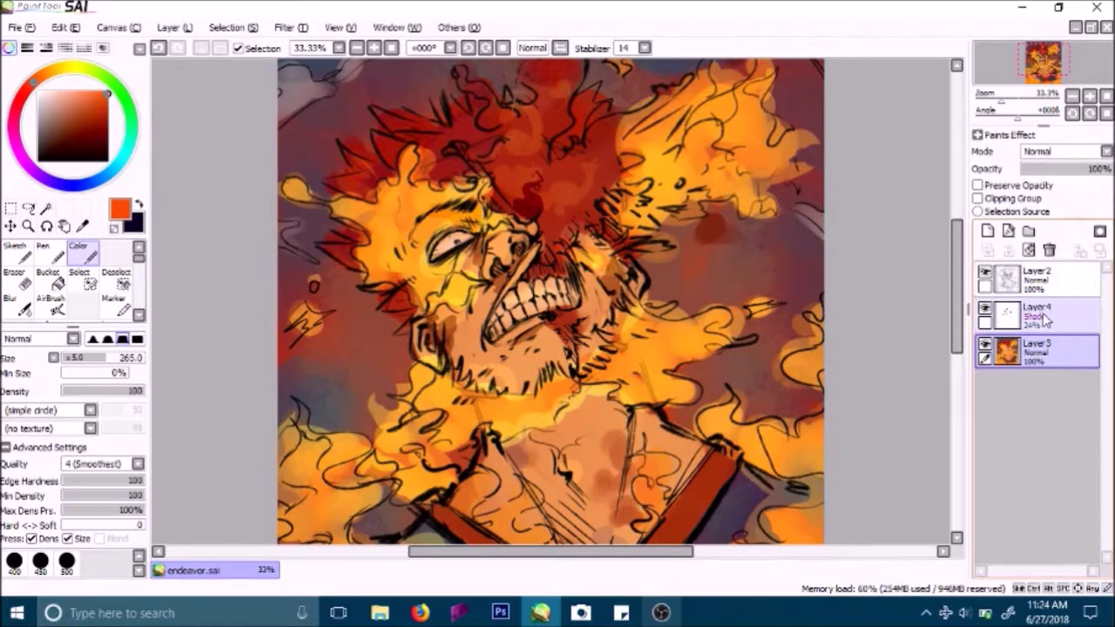
Step: Sample the dark red from the hair and paint shadows across the hair and beside the face on Layer4
{"action": "left_click", "coordinate": [522, 204], "text": "alt"}
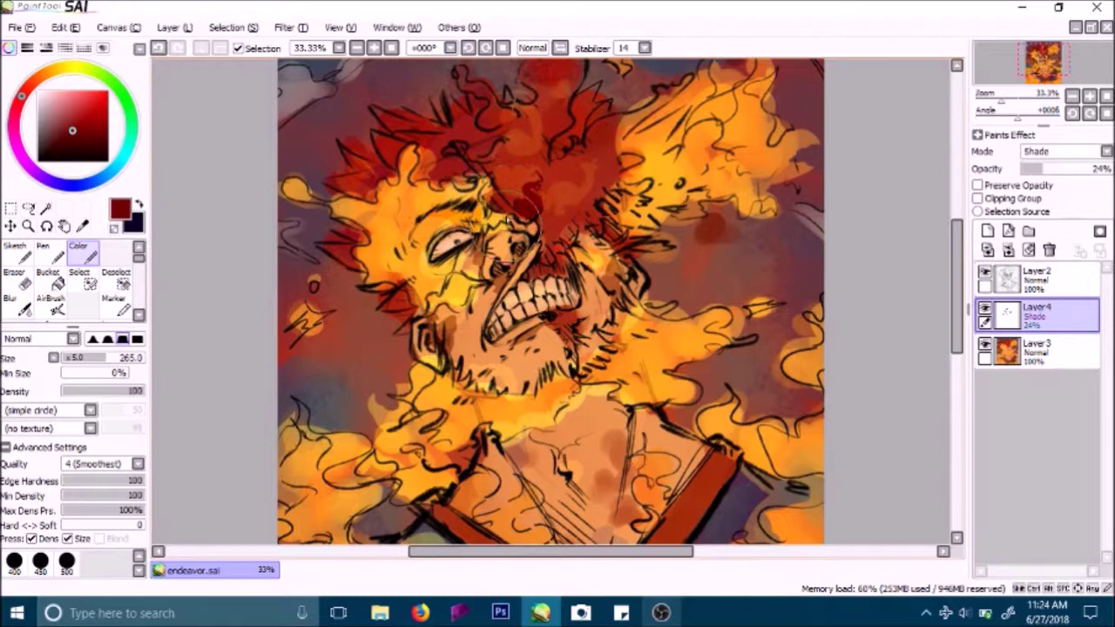
{"action": "mouse_move", "coordinate": [470, 180]}
{"action": "left_mouse_down"}
{"action": "mouse_move", "coordinate": [465, 135]}
{"action": "mouse_move", "coordinate": [436, 119]}
{"action": "mouse_move", "coordinate": [397, 122]}
{"action": "mouse_move", "coordinate": [448, 136]}
{"action": "mouse_move", "coordinate": [358, 189]}
{"action": "mouse_move", "coordinate": [377, 198]}
{"action": "mouse_move", "coordinate": [352, 180]}
{"action": "mouse_move", "coordinate": [386, 179]}
{"action": "left_mouse_up"}
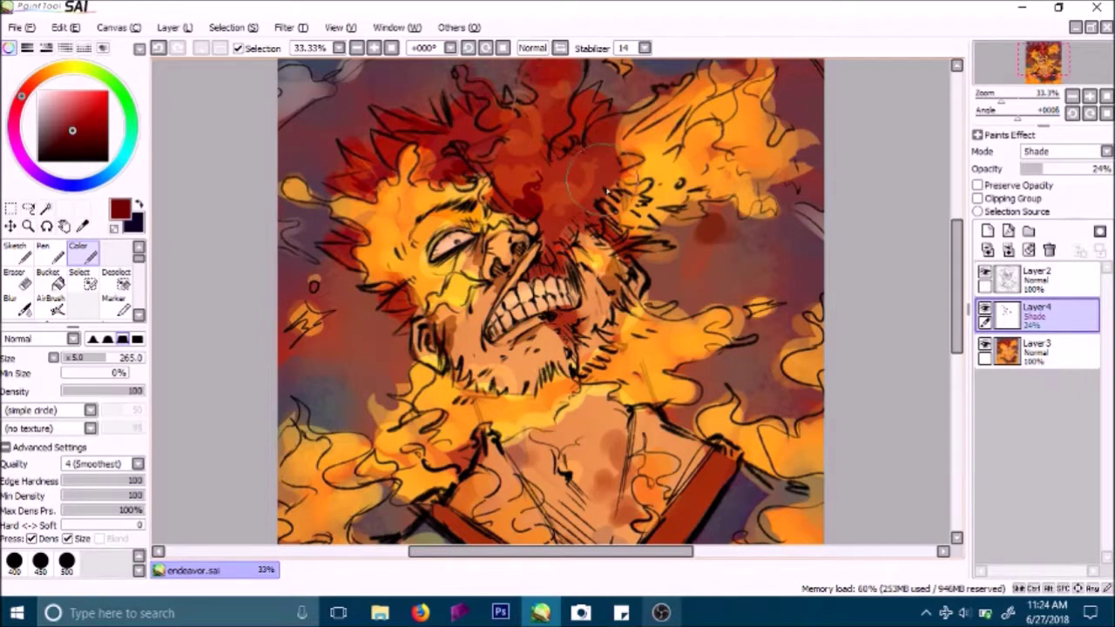
{"action": "mouse_move", "coordinate": [628, 195]}
{"action": "left_mouse_down"}
{"action": "mouse_move", "coordinate": [620, 202]}
{"action": "mouse_move", "coordinate": [642, 199]}
{"action": "mouse_move", "coordinate": [623, 186]}
{"action": "mouse_move", "coordinate": [640, 227]}
{"action": "mouse_move", "coordinate": [625, 261]}
{"action": "mouse_move", "coordinate": [646, 254]}
{"action": "left_mouse_up"}
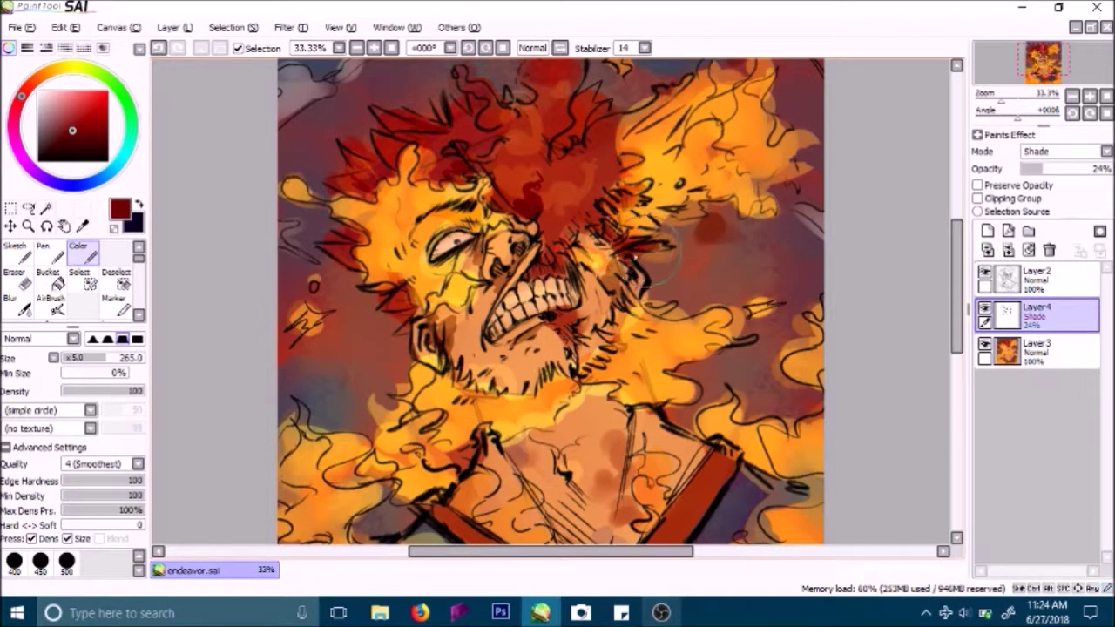
Step: Paint light dark-red shadows on the Shade layer at 6% opacity, transfer them down to Layer3 and delete the emptied layer
{"action": "left_click_drag", "start_coordinate": [404, 324], "coordinate": [418, 310]}
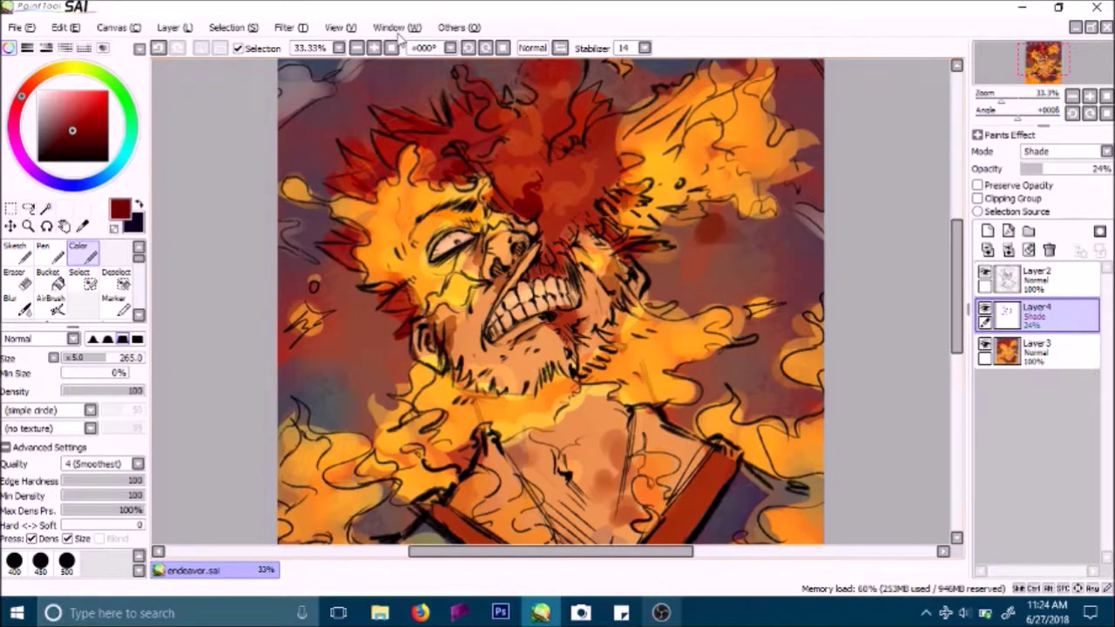
{"action": "left_click", "coordinate": [358, 48]}
{"action": "left_click_drag", "start_coordinate": [549, 375], "coordinate": [484, 284]}
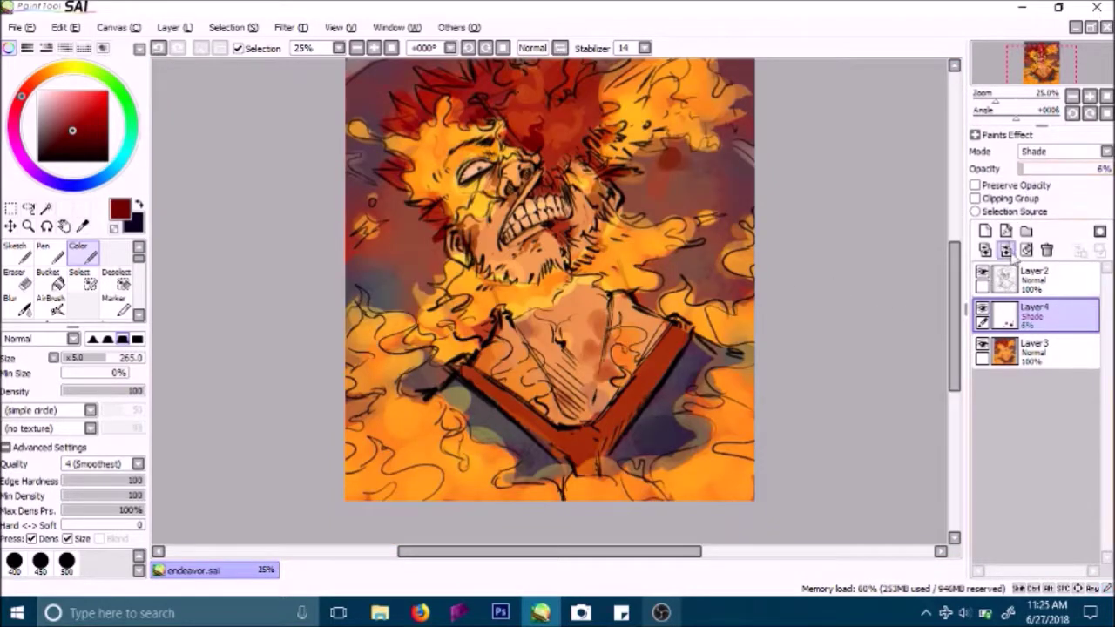
{"action": "left_click", "coordinate": [1045, 250]}
{"action": "left_click_drag", "start_coordinate": [958, 283], "coordinate": [958, 257]}
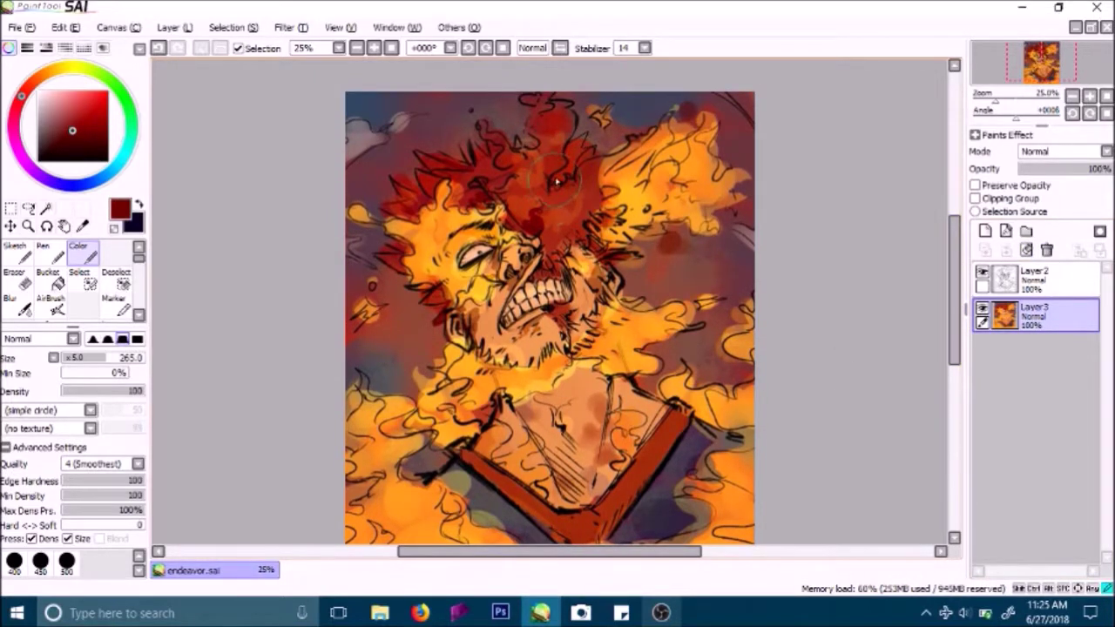
Step: Touch up the hair at the crown of the head on Layer3 and switch to the k blending brush
{"action": "left_click_drag", "start_coordinate": [571, 153], "coordinate": [576, 148]}
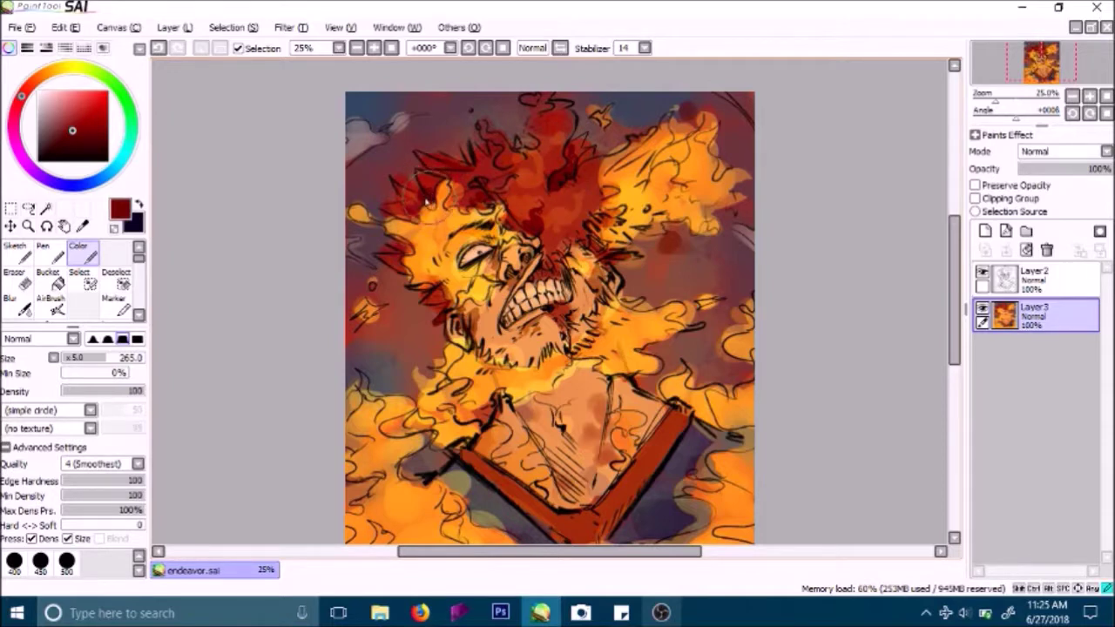
{"action": "left_click", "coordinate": [140, 318]}
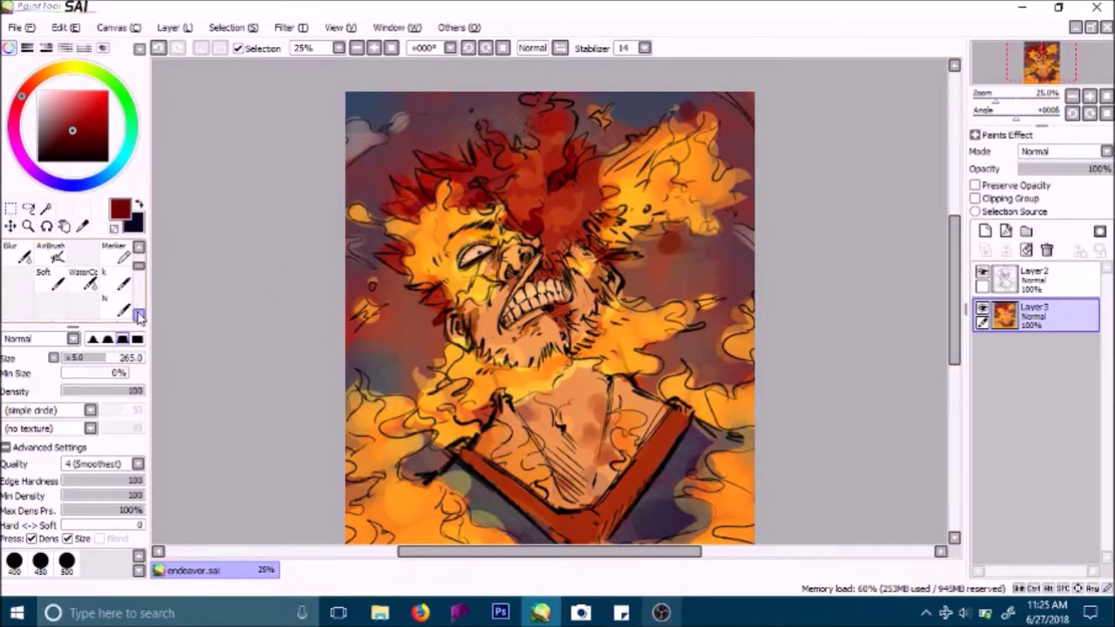
{"action": "left_click", "coordinate": [114, 278]}
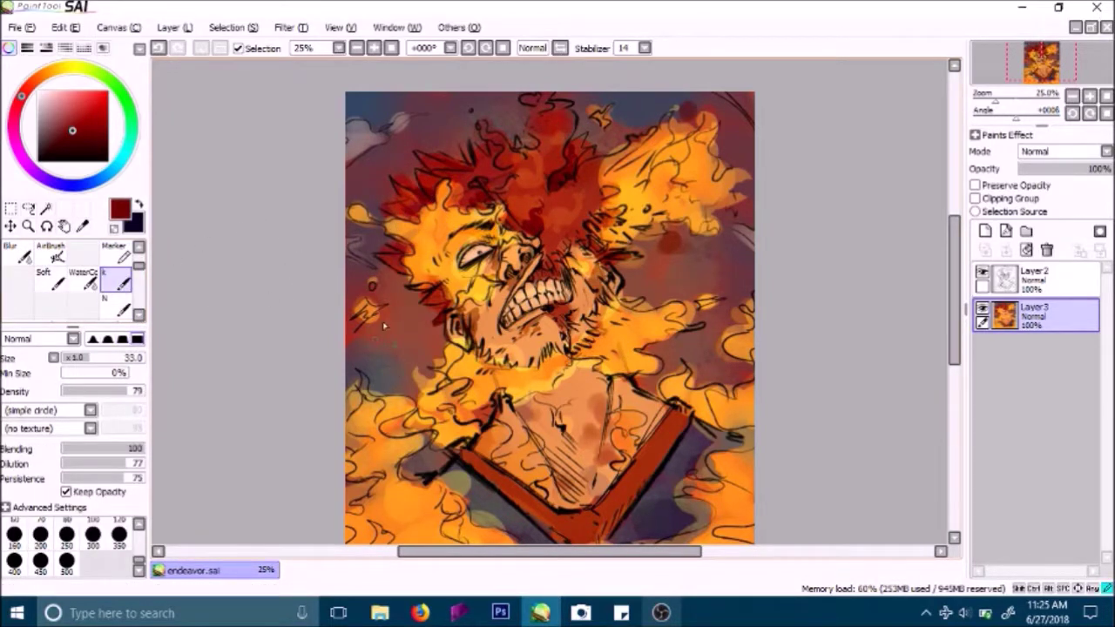
Step: Create a new canvas and paint a solid pure red blob on it with the Color brush at size 265
{"action": "left_click", "coordinate": [21, 27]}
{"action": "left_click", "coordinate": [35, 46]}
{"action": "left_click", "coordinate": [313, 260]}
{"action": "left_click", "coordinate": [107, 91]}
{"action": "left_click_drag", "start_coordinate": [140, 268], "coordinate": [139, 253]}
{"action": "left_click", "coordinate": [80, 259]}
{"action": "left_click", "coordinate": [79, 252]}
{"action": "mouse_move", "coordinate": [457, 283]}
{"action": "left_mouse_down"}
{"action": "mouse_move", "coordinate": [496, 309]}
{"action": "mouse_move", "coordinate": [471, 279]}
{"action": "left_mouse_up"}
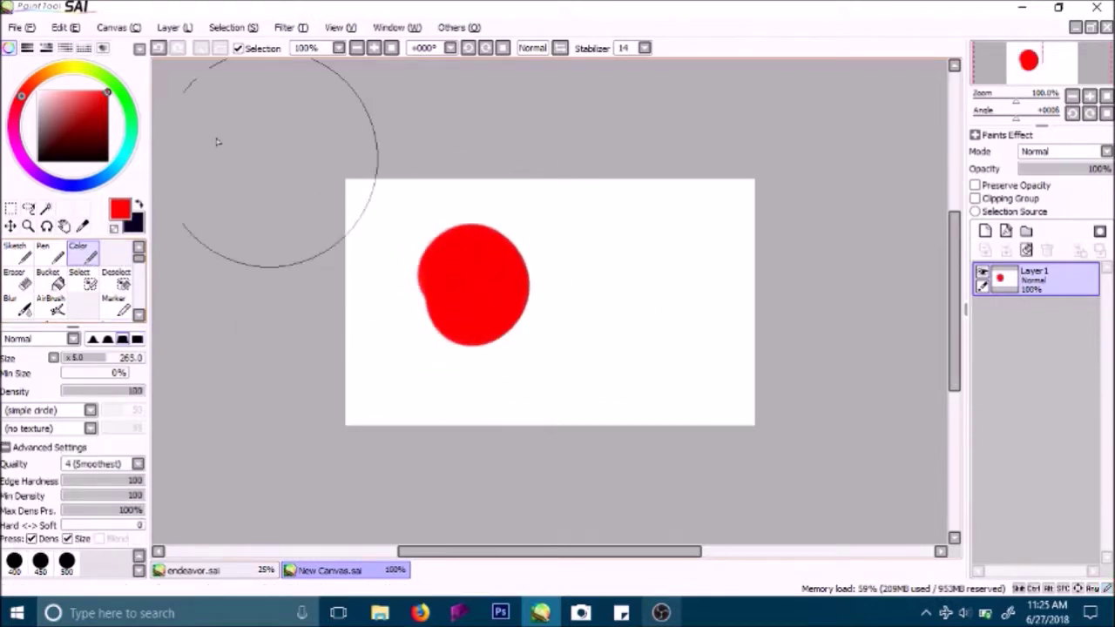
Step: Paint a yellow patch touching the red one and fill both out into roughly square blocks of colour
{"action": "left_click", "coordinate": [68, 68]}
{"action": "mouse_move", "coordinate": [601, 285]}
{"action": "left_mouse_down"}
{"action": "mouse_move", "coordinate": [570, 309]}
{"action": "mouse_move", "coordinate": [549, 240]}
{"action": "left_mouse_up"}
{"action": "mouse_move", "coordinate": [535, 283]}
{"action": "left_mouse_down"}
{"action": "mouse_move", "coordinate": [576, 226]}
{"action": "mouse_move", "coordinate": [554, 317]}
{"action": "mouse_move", "coordinate": [522, 352]}
{"action": "left_mouse_up"}
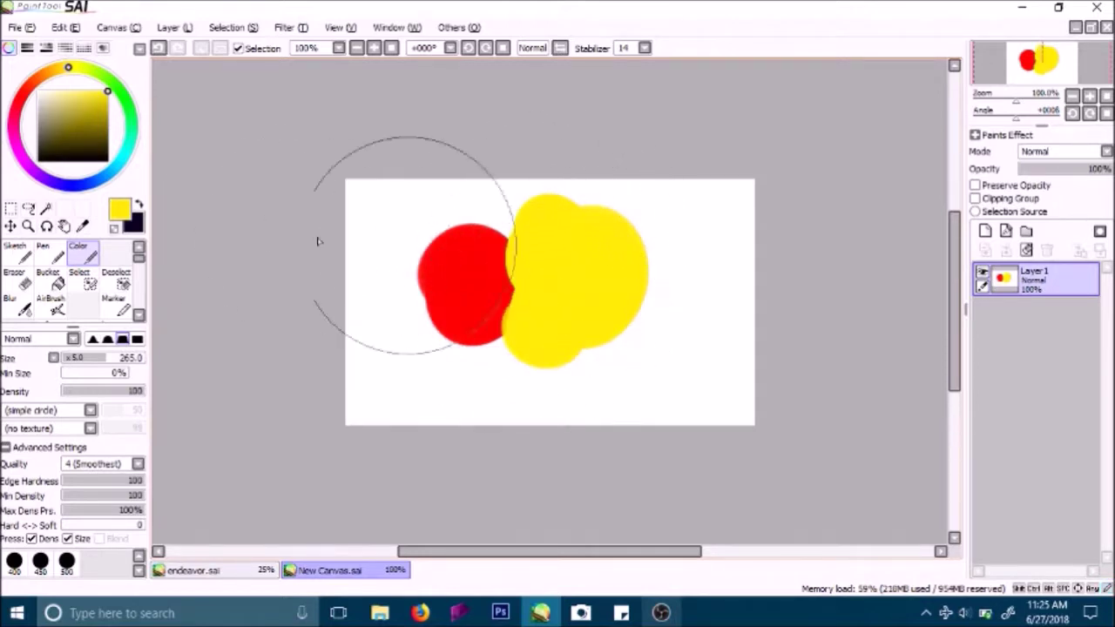
{"action": "right_click", "coordinate": [479, 260]}
{"action": "mouse_move", "coordinate": [484, 272]}
{"action": "left_mouse_down"}
{"action": "mouse_move", "coordinate": [487, 309]}
{"action": "mouse_move", "coordinate": [492, 234]}
{"action": "mouse_move", "coordinate": [488, 328]}
{"action": "mouse_move", "coordinate": [474, 320]}
{"action": "mouse_move", "coordinate": [458, 259]}
{"action": "mouse_move", "coordinate": [423, 231]}
{"action": "mouse_move", "coordinate": [415, 333]}
{"action": "left_mouse_up"}
{"action": "left_click", "coordinate": [542, 273], "text": "alt"}
{"action": "mouse_move", "coordinate": [543, 273]}
{"action": "left_mouse_down"}
{"action": "mouse_move", "coordinate": [635, 257]}
{"action": "mouse_move", "coordinate": [594, 320]}
{"action": "mouse_move", "coordinate": [621, 225]}
{"action": "mouse_move", "coordinate": [621, 283]}
{"action": "left_mouse_up"}
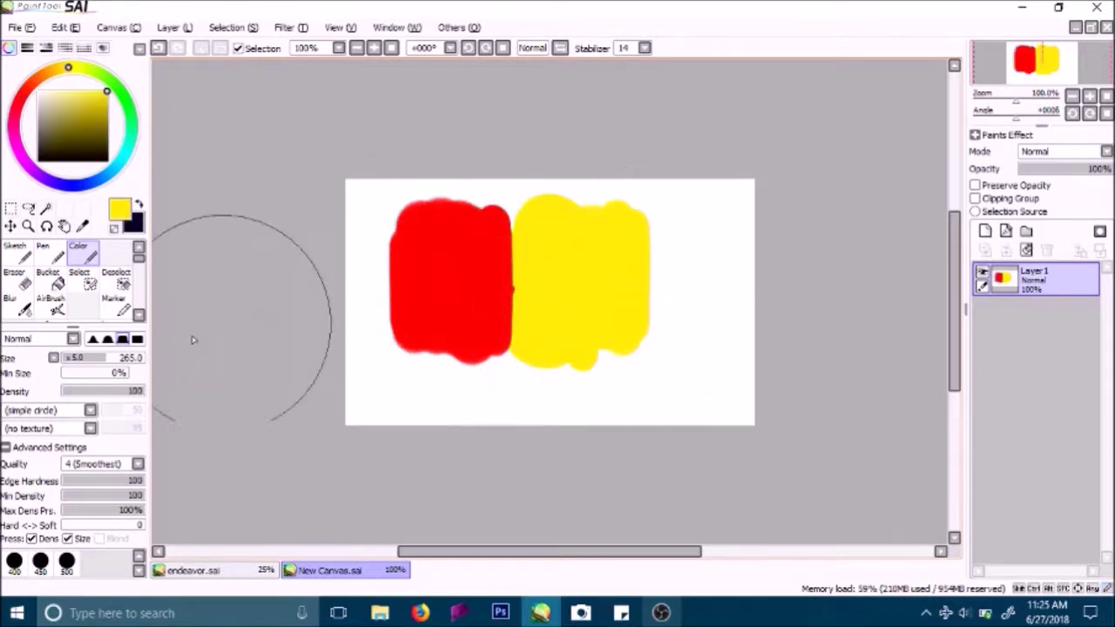
Step: Try blending the red into the yellow with the k brush at size 33, then undo the strokes
{"action": "left_click", "coordinate": [139, 314]}
{"action": "left_click", "coordinate": [140, 315]}
{"action": "left_click", "coordinate": [116, 280]}
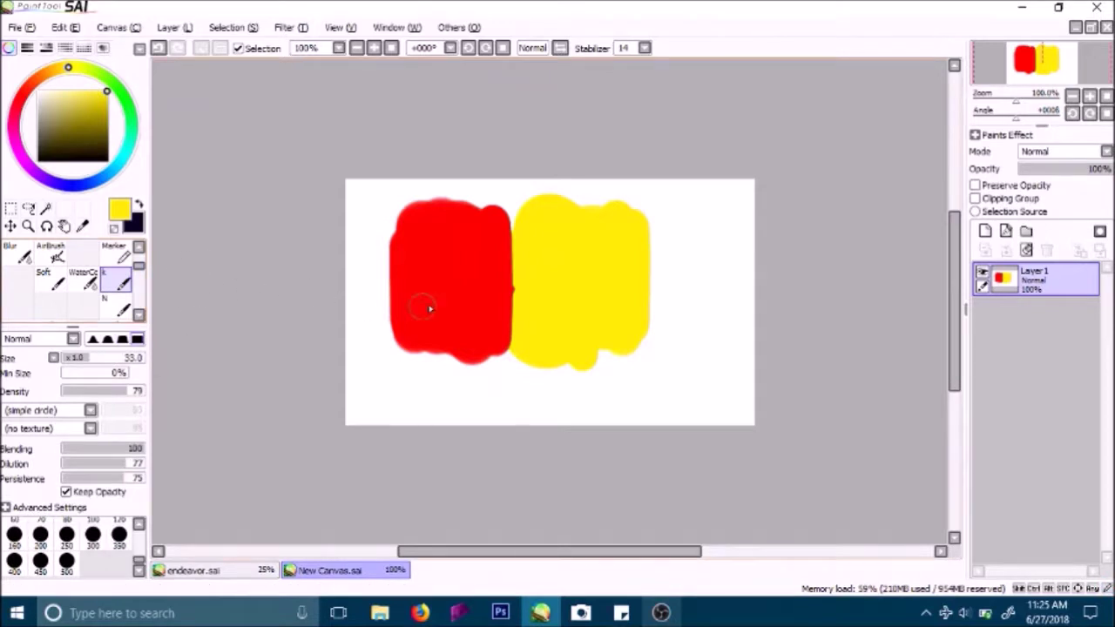
{"action": "mouse_move", "coordinate": [561, 278]}
{"action": "left_mouse_down"}
{"action": "mouse_move", "coordinate": [438, 231]}
{"action": "mouse_move", "coordinate": [433, 259]}
{"action": "mouse_move", "coordinate": [563, 299]}
{"action": "mouse_move", "coordinate": [447, 316]}
{"action": "mouse_move", "coordinate": [523, 344]}
{"action": "left_mouse_up"}
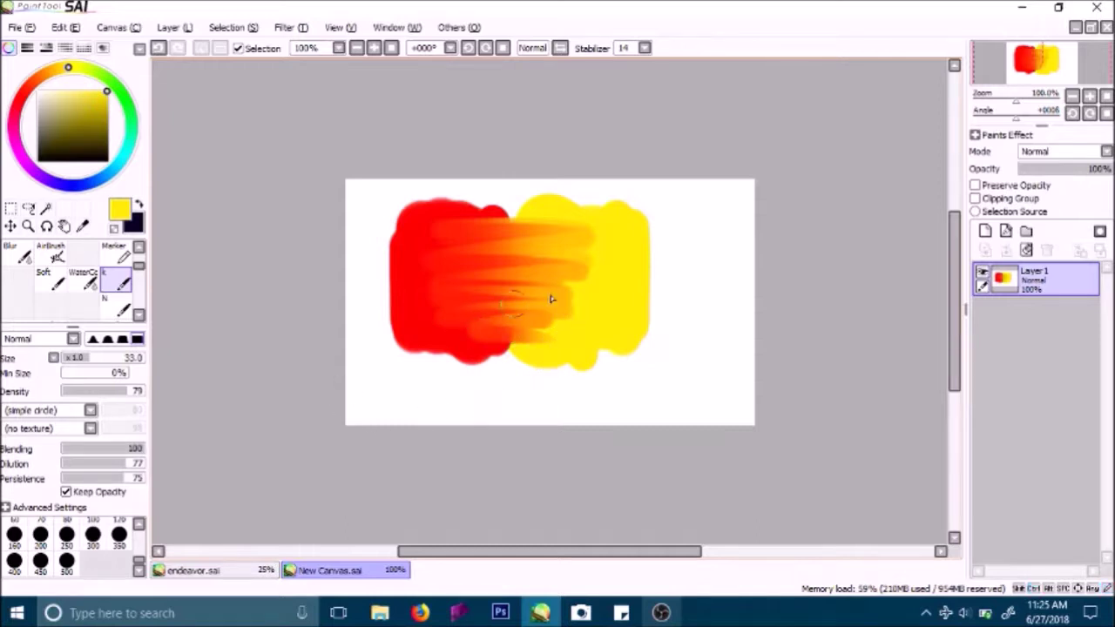
{"action": "key", "text": "ctrl+z"}
Step: Set the k brush size to 75 and blend the boundary between the red and yellow blocks, undoing unwanted strokes
{"action": "left_click_drag", "start_coordinate": [114, 363], "coordinate": [123, 361]}
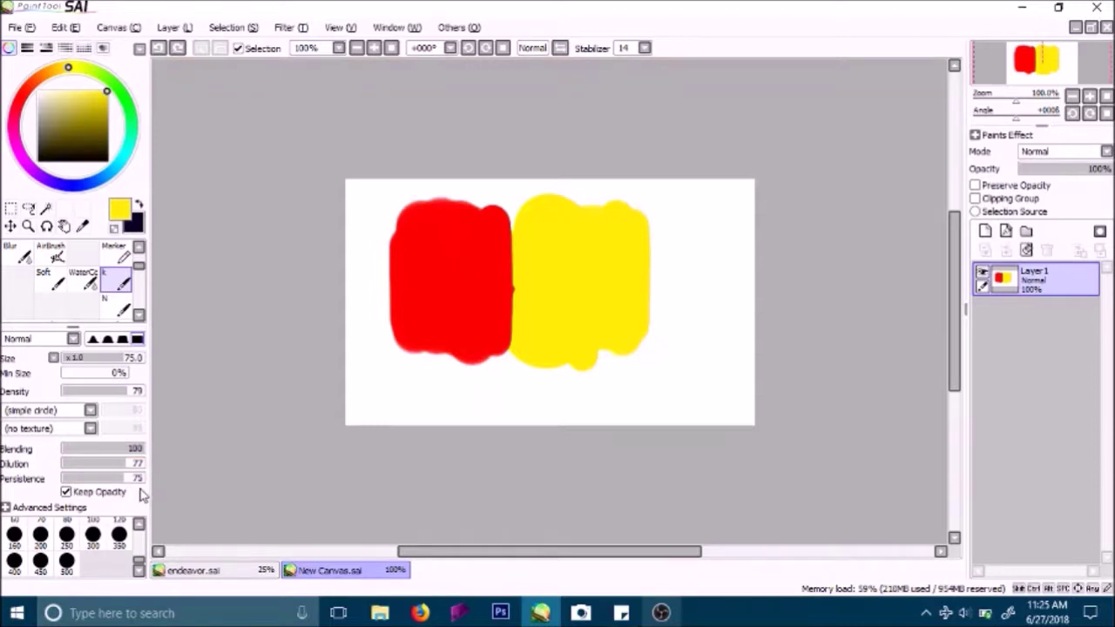
{"action": "mouse_move", "coordinate": [538, 288]}
{"action": "left_mouse_down"}
{"action": "mouse_move", "coordinate": [472, 296]}
{"action": "mouse_move", "coordinate": [490, 261]}
{"action": "mouse_move", "coordinate": [543, 255]}
{"action": "mouse_move", "coordinate": [525, 239]}
{"action": "mouse_move", "coordinate": [495, 241]}
{"action": "mouse_move", "coordinate": [444, 283]}
{"action": "mouse_move", "coordinate": [497, 344]}
{"action": "mouse_move", "coordinate": [534, 321]}
{"action": "mouse_move", "coordinate": [527, 312]}
{"action": "mouse_move", "coordinate": [516, 335]}
{"action": "mouse_move", "coordinate": [573, 267]}
{"action": "mouse_move", "coordinate": [522, 250]}
{"action": "mouse_move", "coordinate": [533, 234]}
{"action": "mouse_move", "coordinate": [484, 244]}
{"action": "left_mouse_up"}
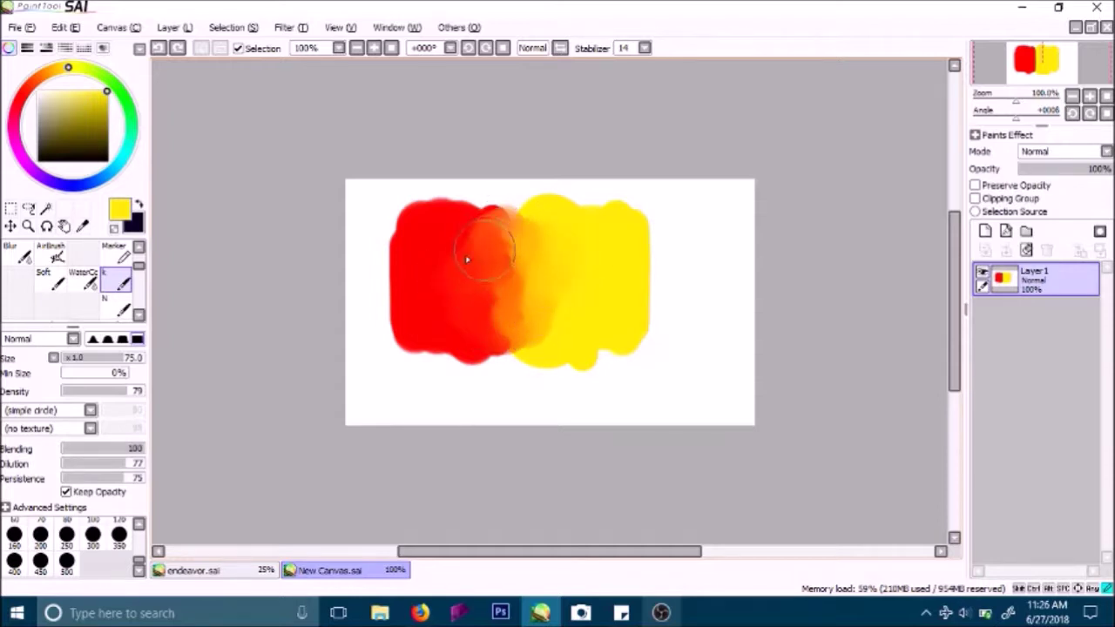
{"action": "key", "text": "ctrl+z"}
{"action": "mouse_move", "coordinate": [433, 287]}
{"action": "left_mouse_down"}
{"action": "mouse_move", "coordinate": [585, 262]}
{"action": "mouse_move", "coordinate": [481, 236]}
{"action": "mouse_move", "coordinate": [487, 287]}
{"action": "mouse_move", "coordinate": [522, 331]}
{"action": "mouse_move", "coordinate": [531, 366]}
{"action": "left_mouse_up"}
{"action": "key", "text": "ctrl+z"}
{"action": "mouse_move", "coordinate": [510, 256]}
{"action": "left_mouse_down"}
{"action": "mouse_move", "coordinate": [510, 236]}
{"action": "mouse_move", "coordinate": [461, 244]}
{"action": "mouse_move", "coordinate": [461, 281]}
{"action": "mouse_move", "coordinate": [514, 310]}
{"action": "mouse_move", "coordinate": [529, 291]}
{"action": "left_mouse_up"}
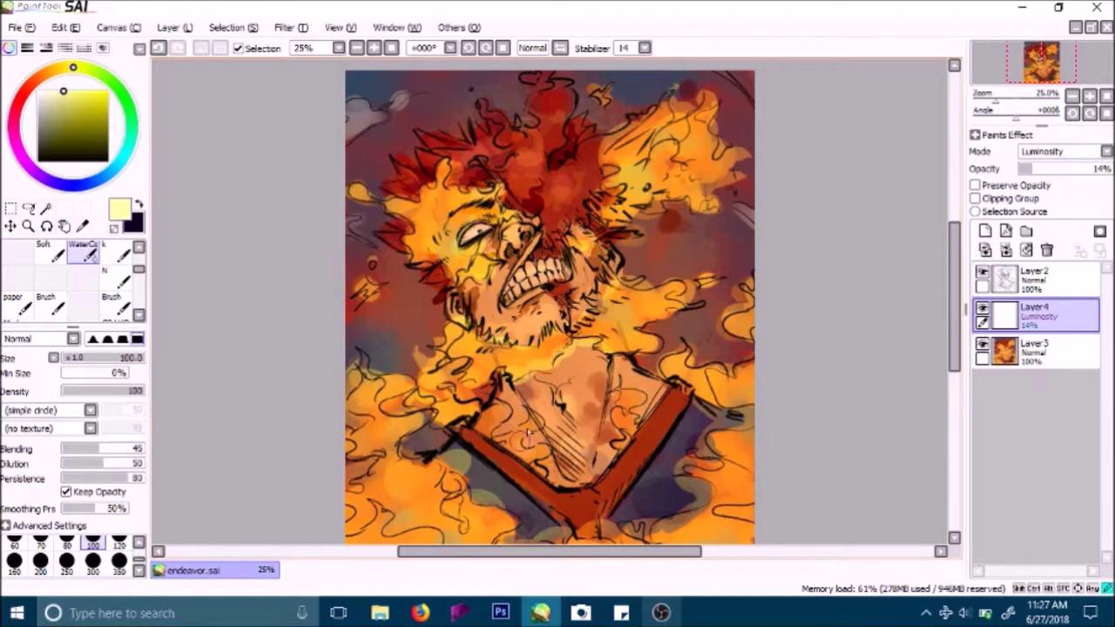
Step: Sample the muted grey-brown from the smoke in the upper-left background of endeavor.sai with Layer3 active
{"action": "left_click_drag", "start_coordinate": [953, 292], "coordinate": [952, 318]}
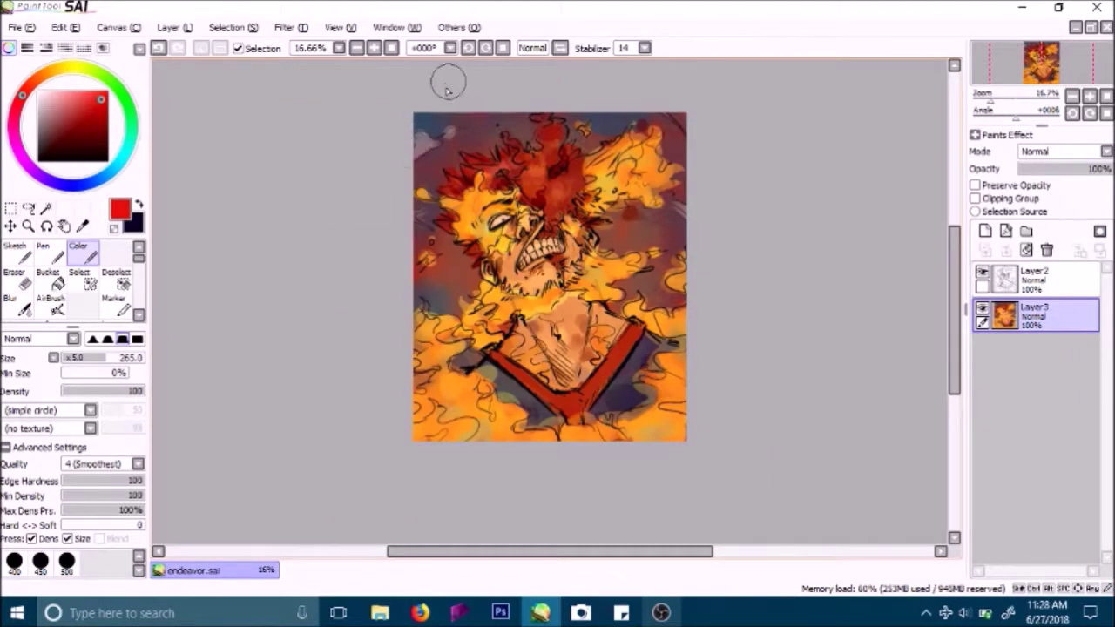
{"action": "left_click", "coordinate": [431, 140], "text": "alt"}
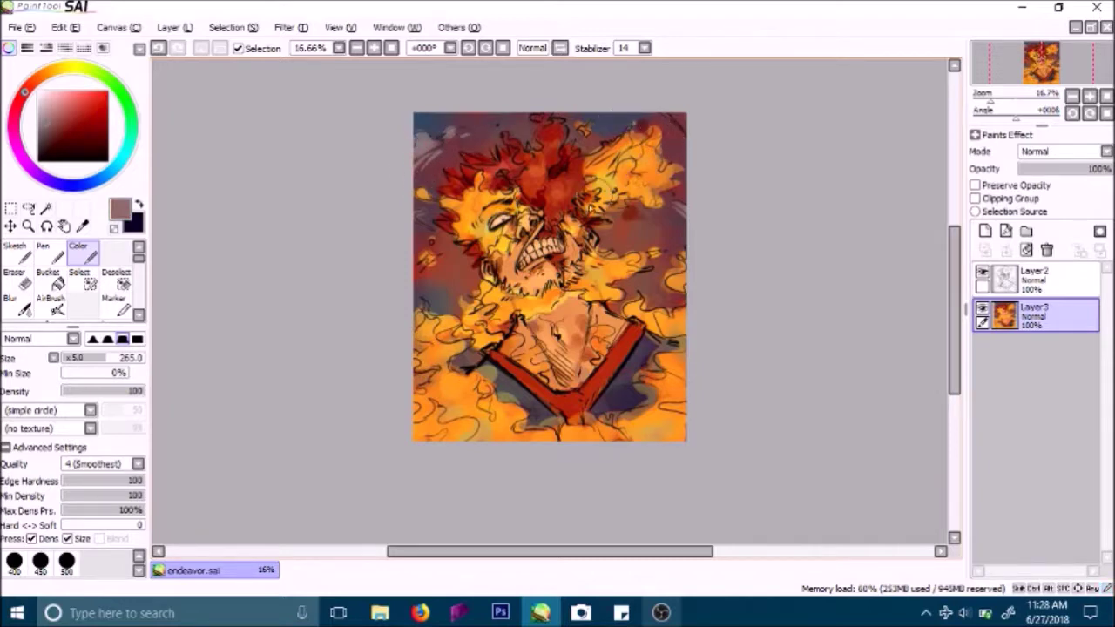
{"action": "left_click", "coordinate": [374, 48]}
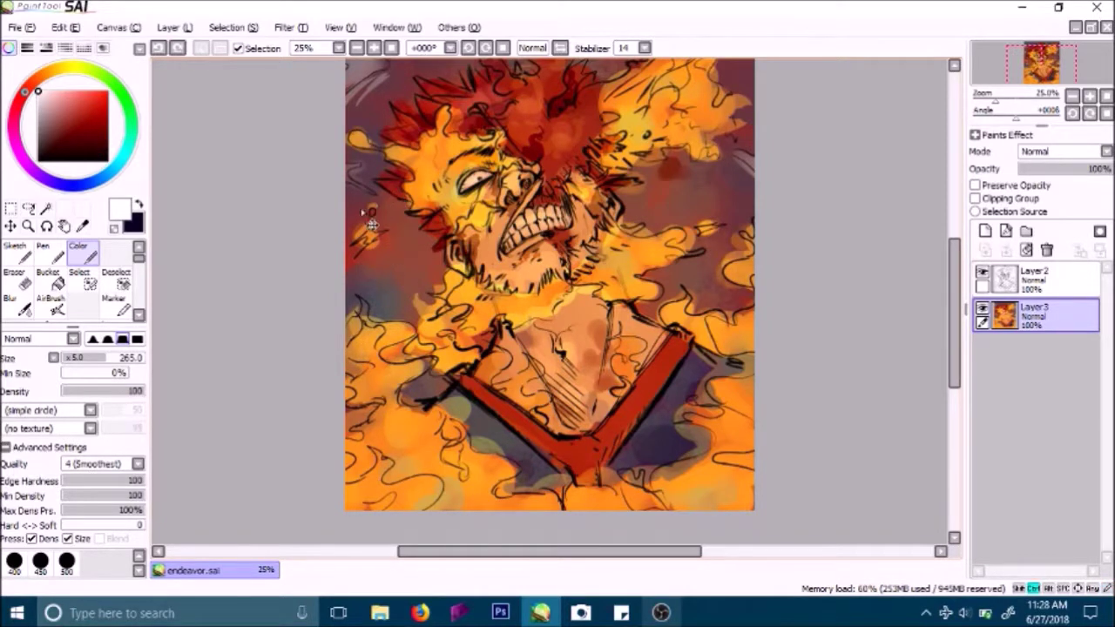
Step: Paint the teeth and eye white on a new layer at 26% opacity, transfer it down to Layer3 and delete the emptied layer
{"action": "left_click", "coordinate": [356, 48]}
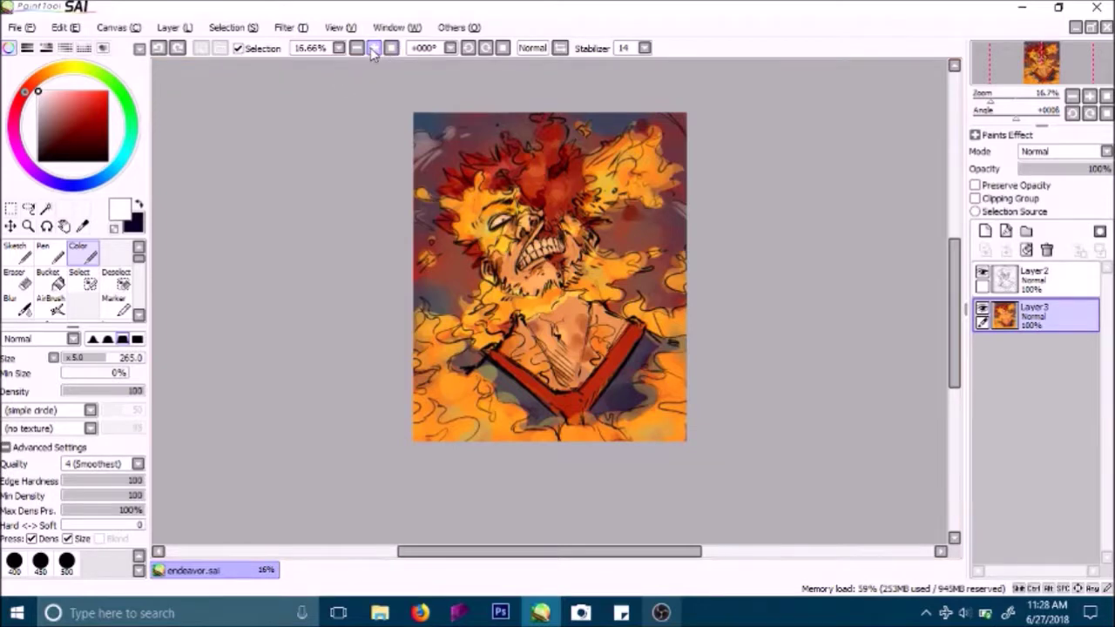
{"action": "left_click", "coordinate": [374, 48]}
{"action": "scroll", "coordinate": [943, 250], "scroll_direction": "up", "scroll_amount": 2}
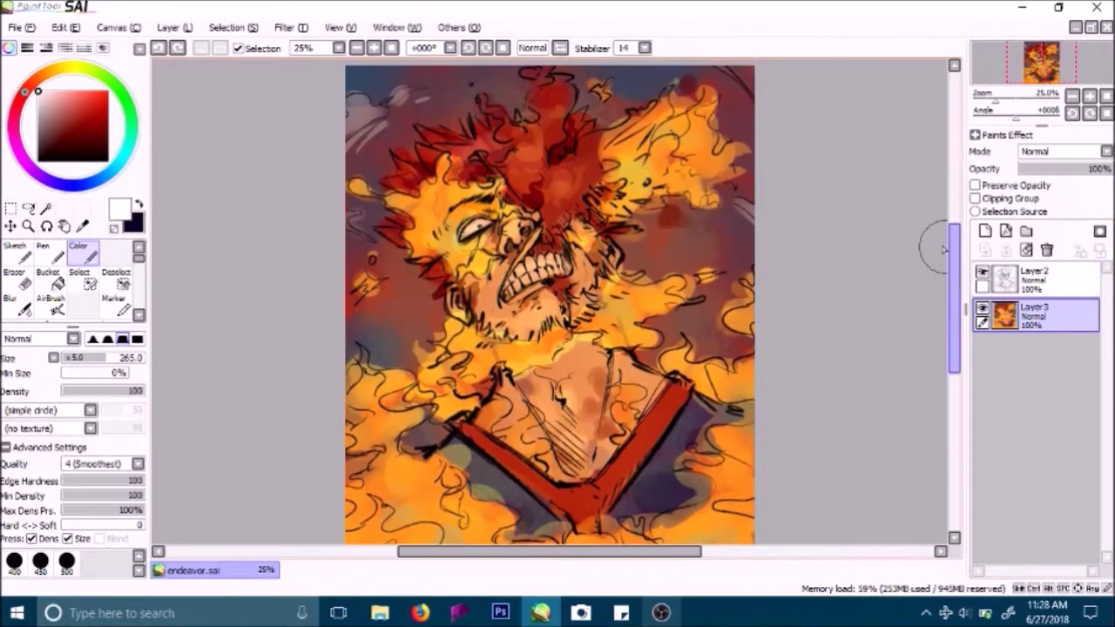
{"action": "left_click", "coordinate": [986, 230]}
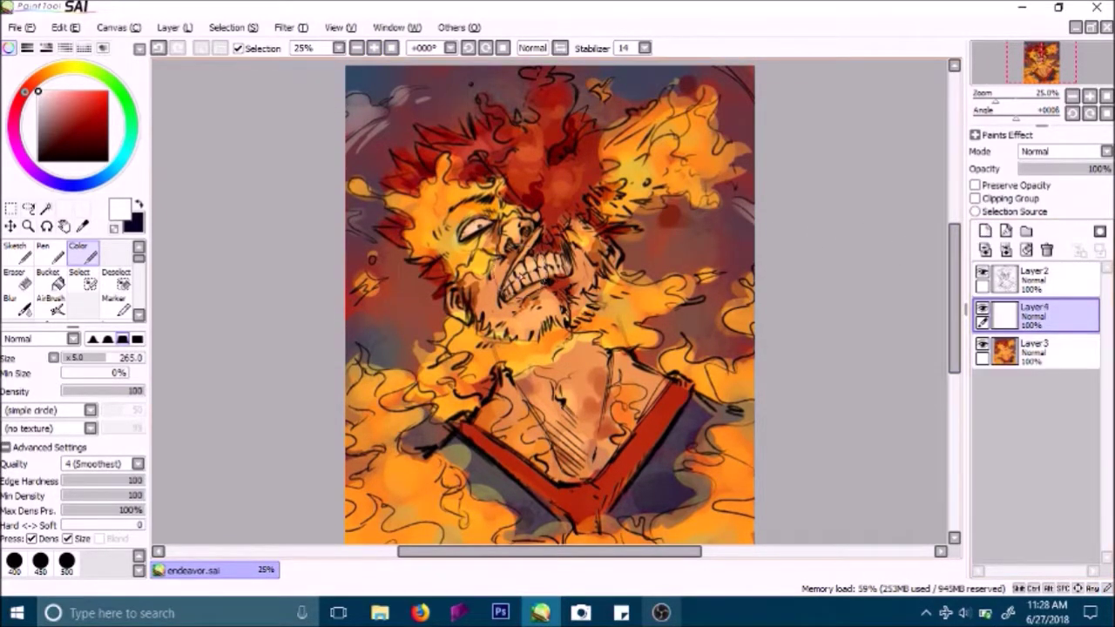
{"action": "mouse_move", "coordinate": [509, 286]}
{"action": "left_mouse_down"}
{"action": "mouse_move", "coordinate": [522, 268]}
{"action": "mouse_move", "coordinate": [562, 270]}
{"action": "mouse_move", "coordinate": [519, 250]}
{"action": "left_mouse_up"}
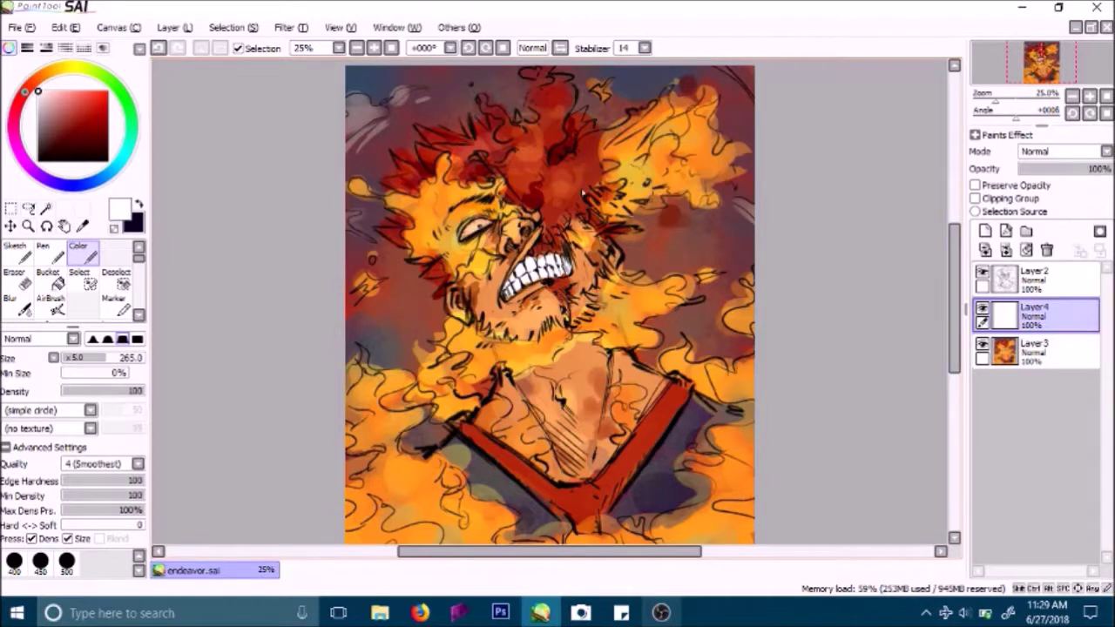
{"action": "left_click_drag", "start_coordinate": [478, 229], "coordinate": [470, 231]}
{"action": "left_click", "coordinate": [1056, 173]}
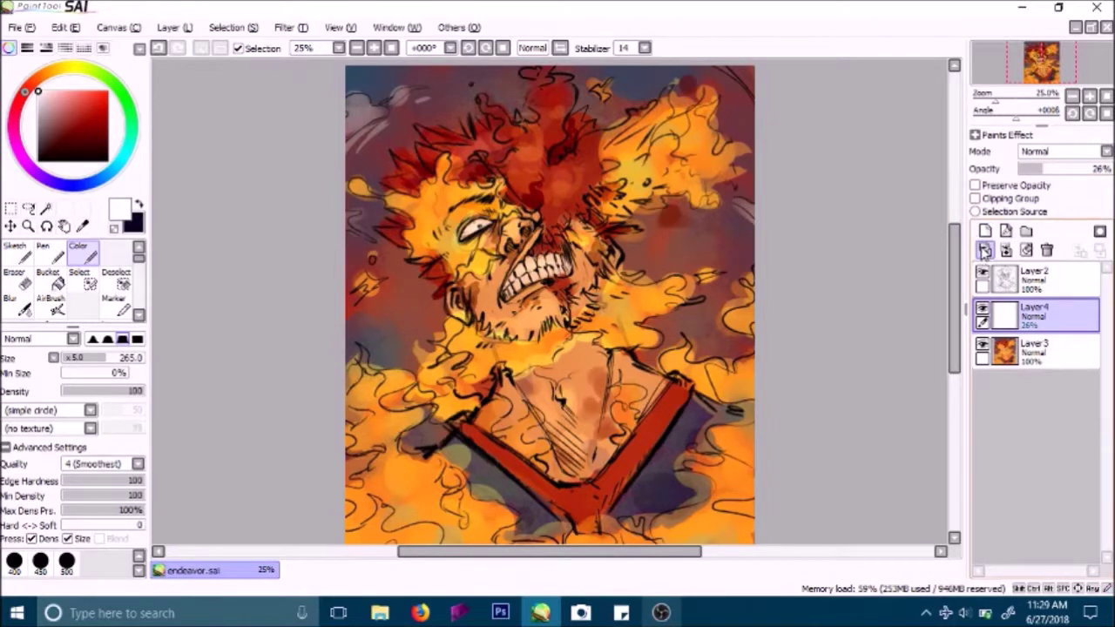
{"action": "left_click", "coordinate": [1048, 250]}
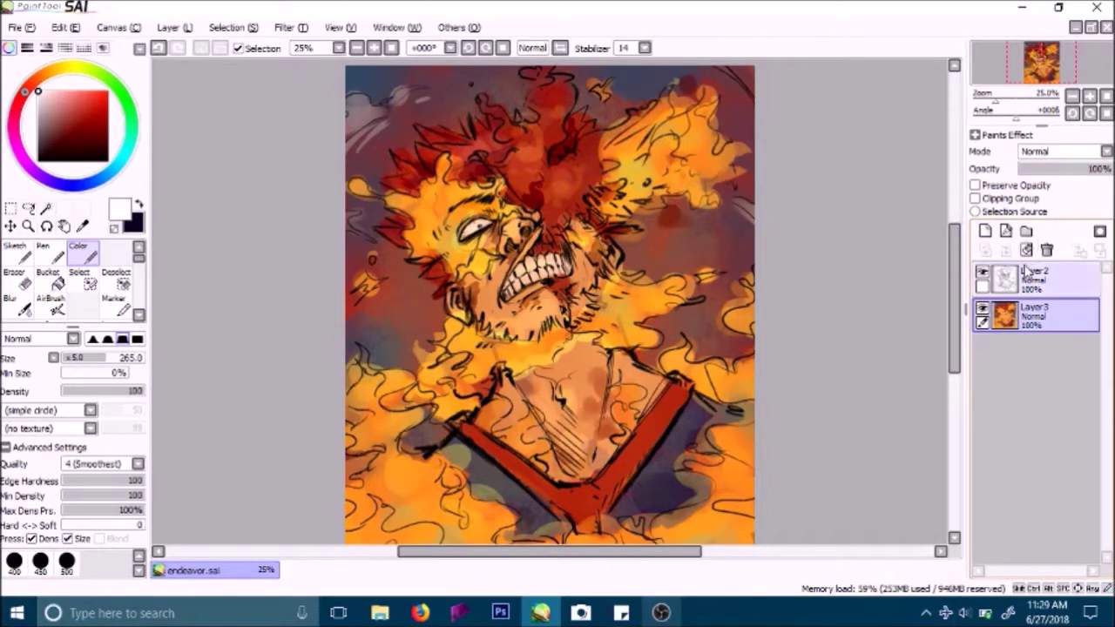
Step: Lower the red-filled Overlay layer to 11% opacity, transfer it down to Layer3 and delete the emptied layer
{"action": "left_click", "coordinate": [1008, 275]}
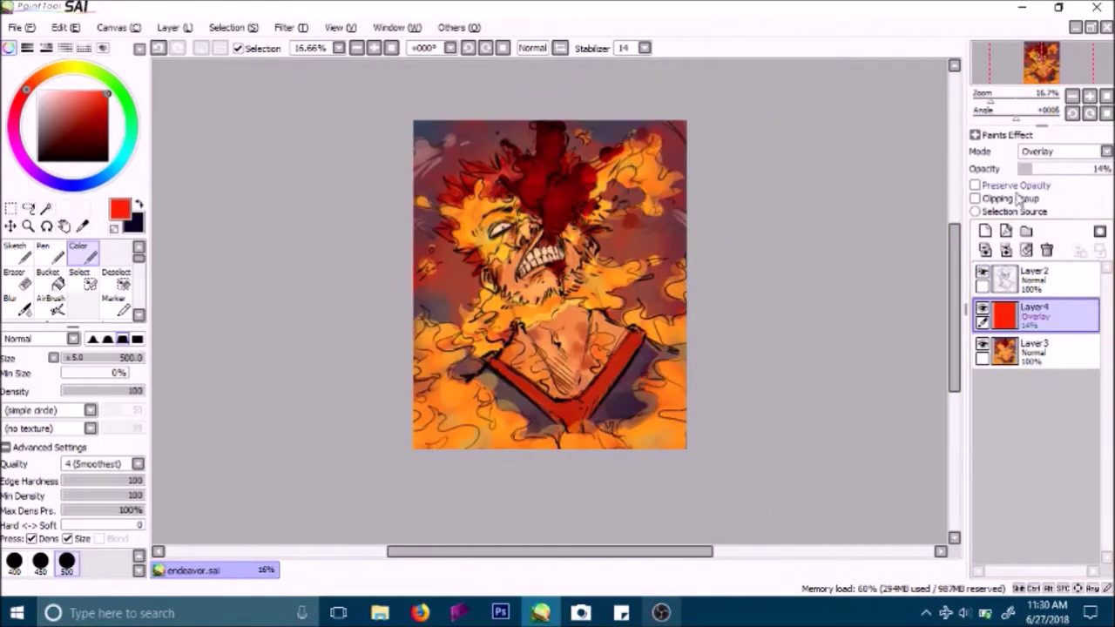
{"action": "left_click_drag", "start_coordinate": [1030, 171], "coordinate": [1028, 170]}
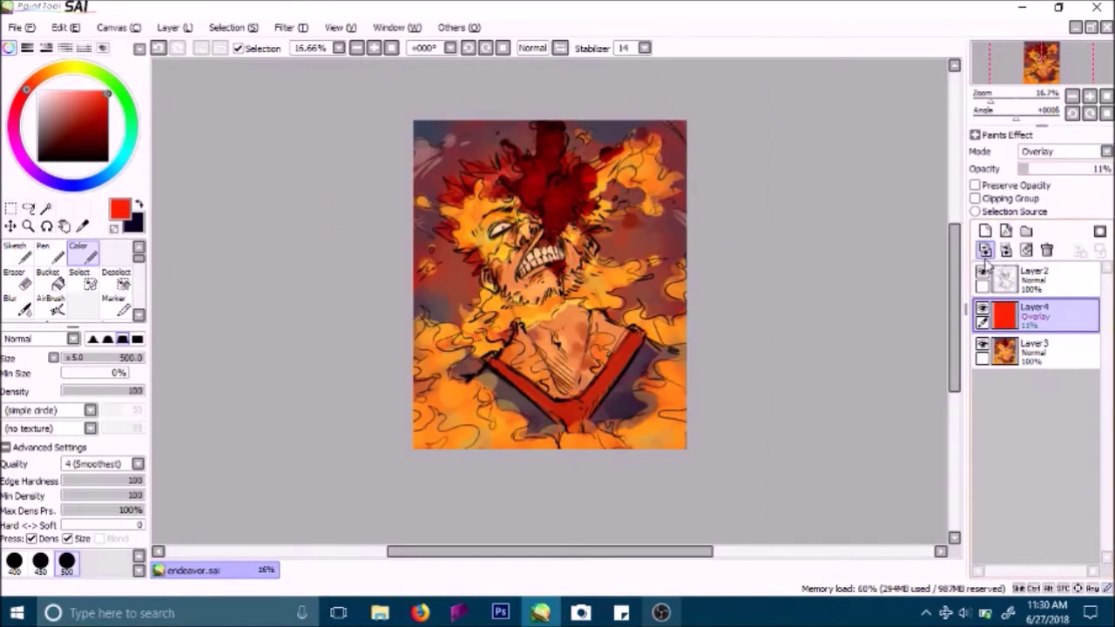
{"action": "left_click", "coordinate": [1048, 251]}
{"action": "left_click_drag", "start_coordinate": [956, 277], "coordinate": [956, 264]}
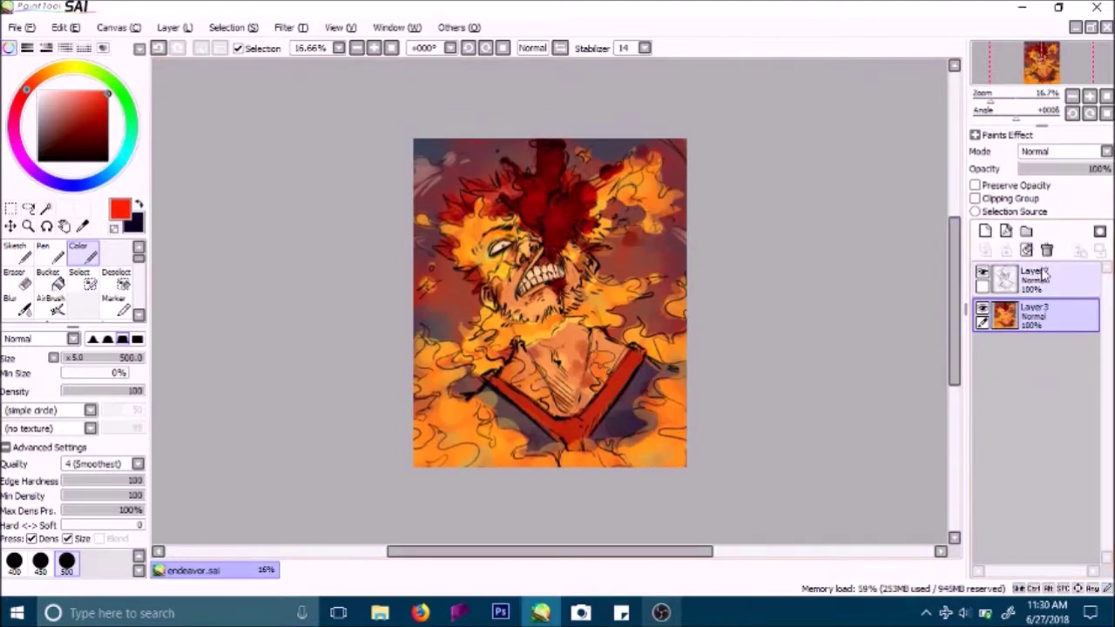
Step: Add a new layer above the Layer2 line art, check the lines without the colours, and clip the new layer to Layer2
{"action": "left_click", "coordinate": [1005, 272]}
{"action": "left_click", "coordinate": [984, 232]}
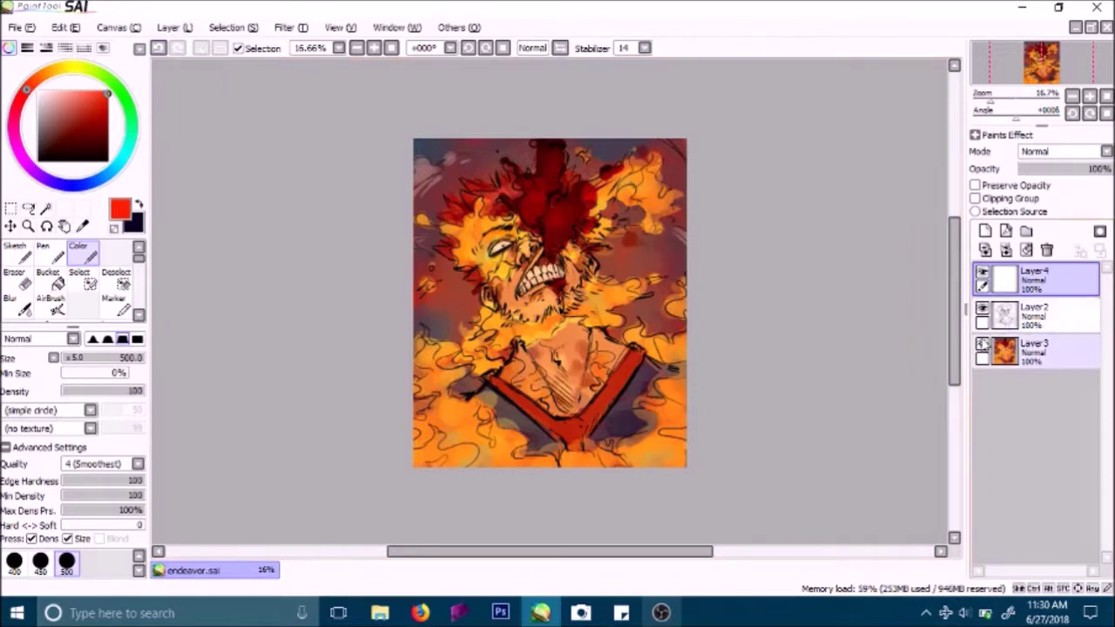
{"action": "left_click", "coordinate": [983, 346]}
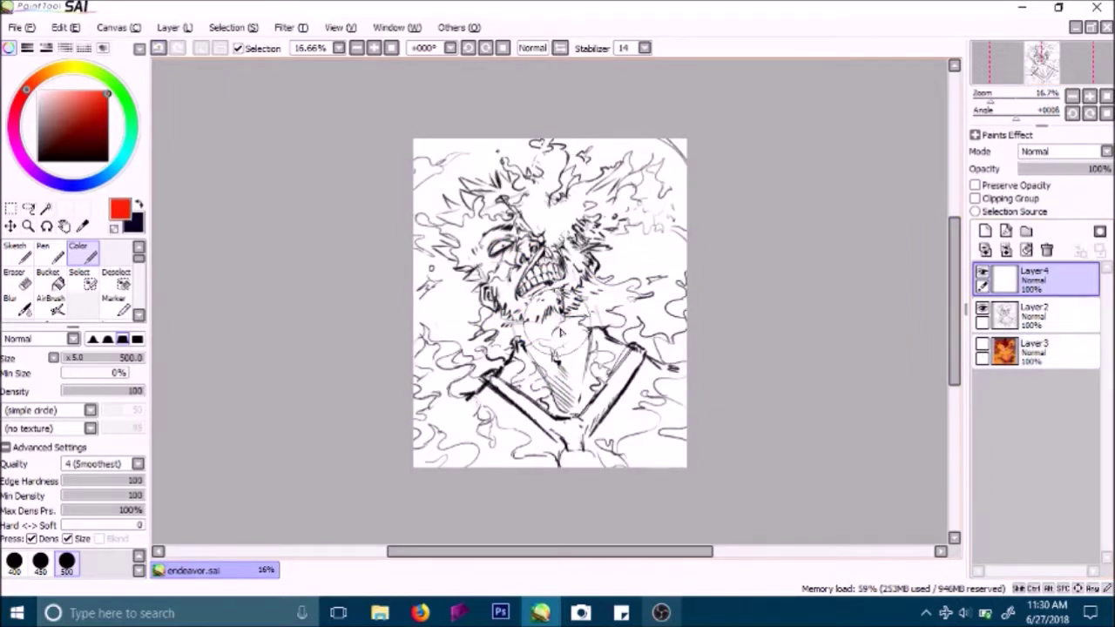
{"action": "left_click", "coordinate": [982, 346]}
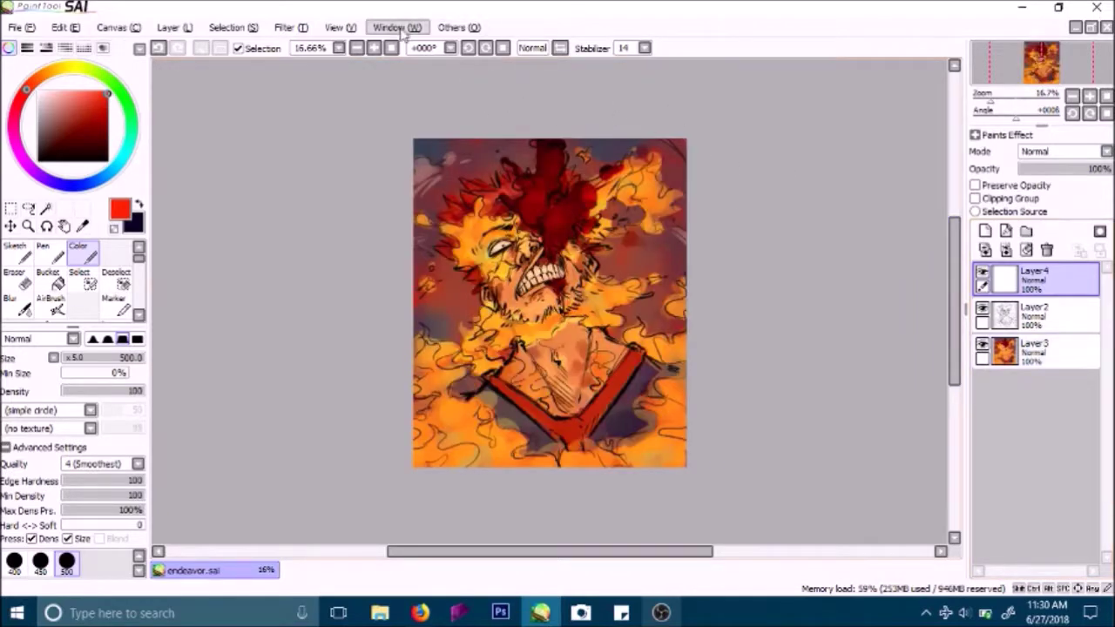
{"action": "left_click", "coordinate": [375, 47]}
{"action": "left_click", "coordinate": [375, 48]}
{"action": "scroll", "coordinate": [955, 296], "scroll_direction": "up", "scroll_amount": 2}
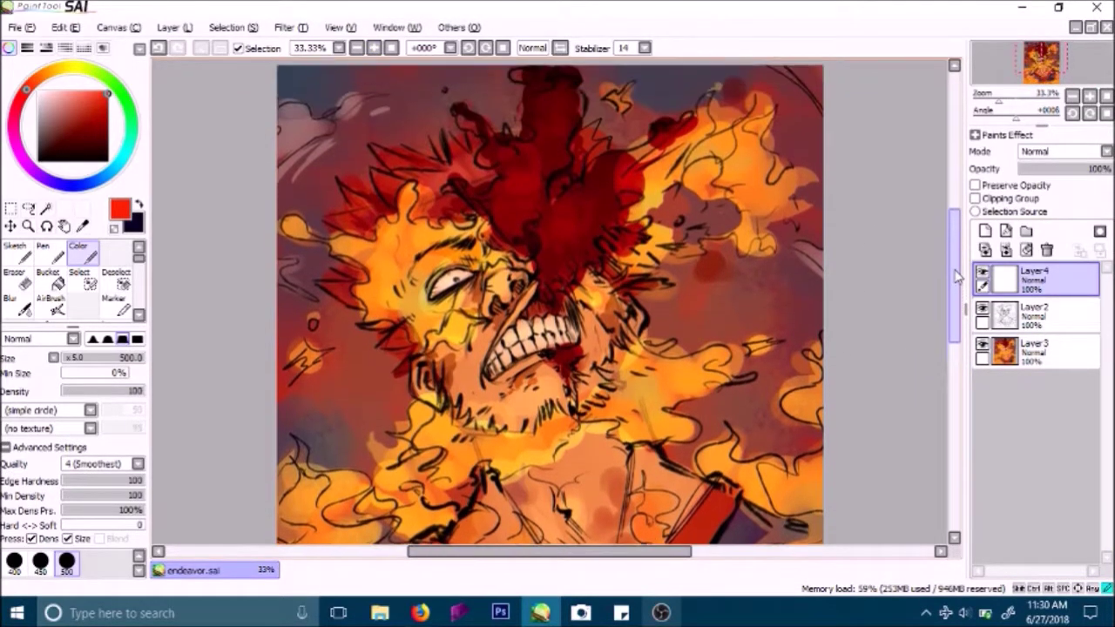
{"action": "left_click", "coordinate": [977, 199]}
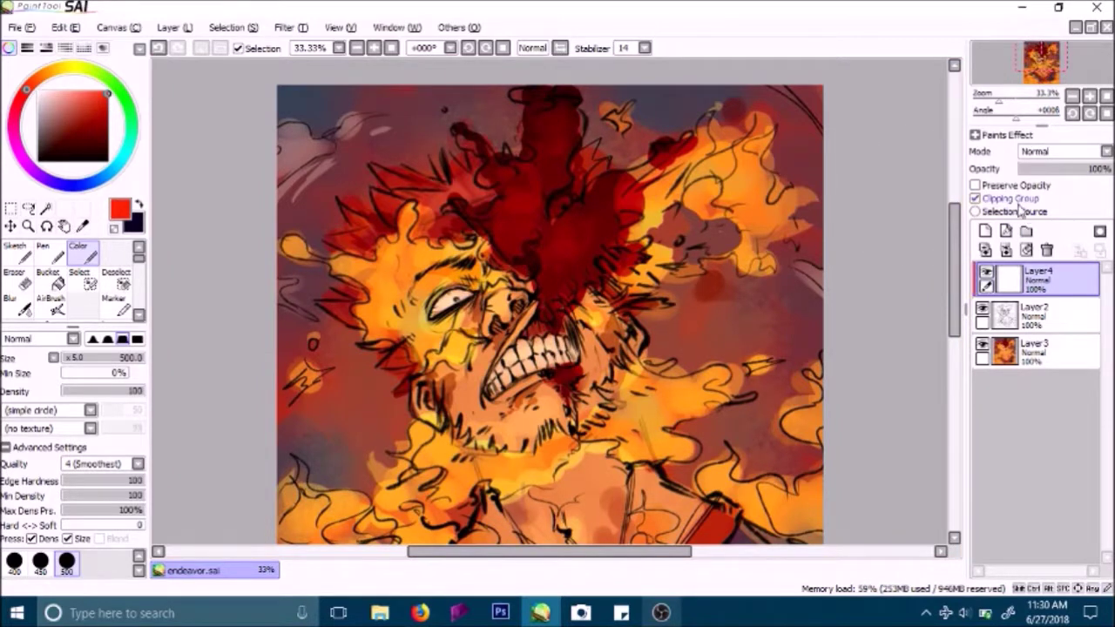
Step: Paint dark red sampled from the blood splatter over the hair and surrounding flame lines on the clipped Layer4
{"action": "right_click", "coordinate": [495, 218]}
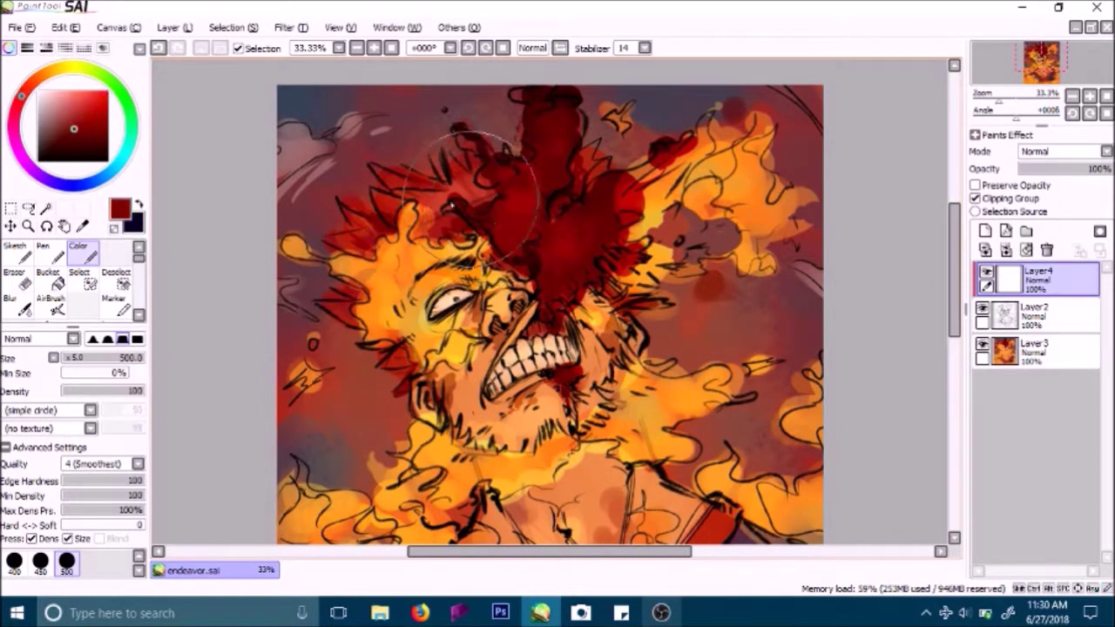
{"action": "mouse_move", "coordinate": [334, 300]}
{"action": "left_mouse_down"}
{"action": "mouse_move", "coordinate": [350, 337]}
{"action": "mouse_move", "coordinate": [352, 248]}
{"action": "mouse_move", "coordinate": [292, 174]}
{"action": "left_mouse_up"}
{"action": "left_click", "coordinate": [85, 138]}
{"action": "mouse_move", "coordinate": [357, 228]}
{"action": "left_mouse_down"}
{"action": "mouse_move", "coordinate": [340, 200]}
{"action": "mouse_move", "coordinate": [348, 213]}
{"action": "mouse_move", "coordinate": [423, 175]}
{"action": "left_mouse_up"}
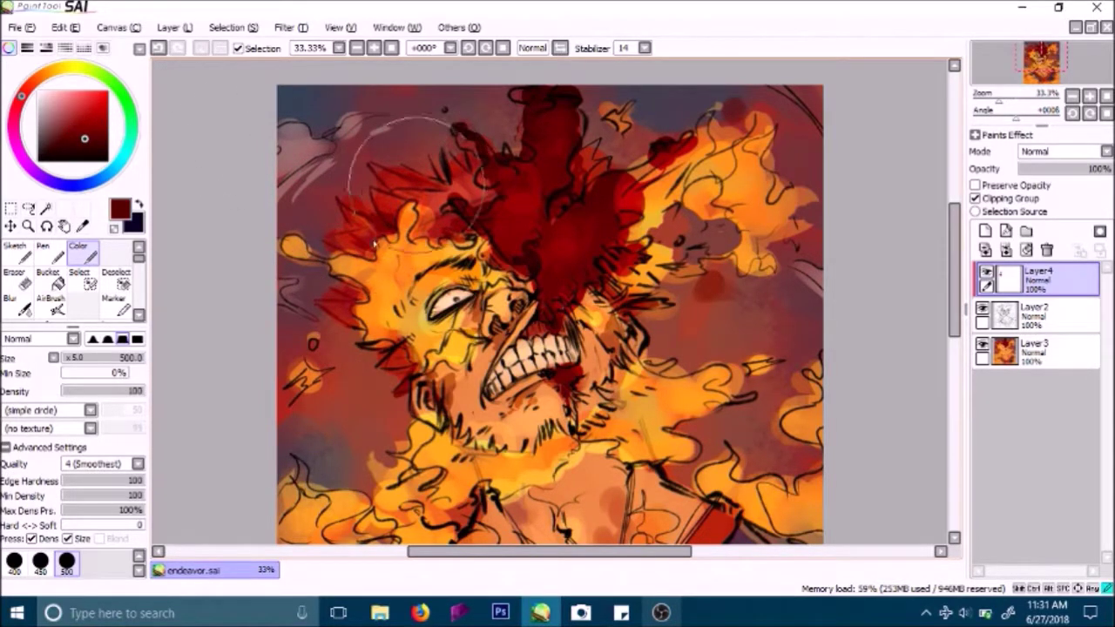
{"action": "mouse_move", "coordinate": [329, 317]}
{"action": "left_mouse_down"}
{"action": "mouse_move", "coordinate": [327, 274]}
{"action": "mouse_move", "coordinate": [372, 205]}
{"action": "mouse_move", "coordinate": [423, 162]}
{"action": "mouse_move", "coordinate": [537, 177]}
{"action": "mouse_move", "coordinate": [582, 196]}
{"action": "left_mouse_up"}
{"action": "mouse_move", "coordinate": [610, 153]}
{"action": "left_mouse_down"}
{"action": "mouse_move", "coordinate": [584, 209]}
{"action": "mouse_move", "coordinate": [575, 296]}
{"action": "left_mouse_up"}
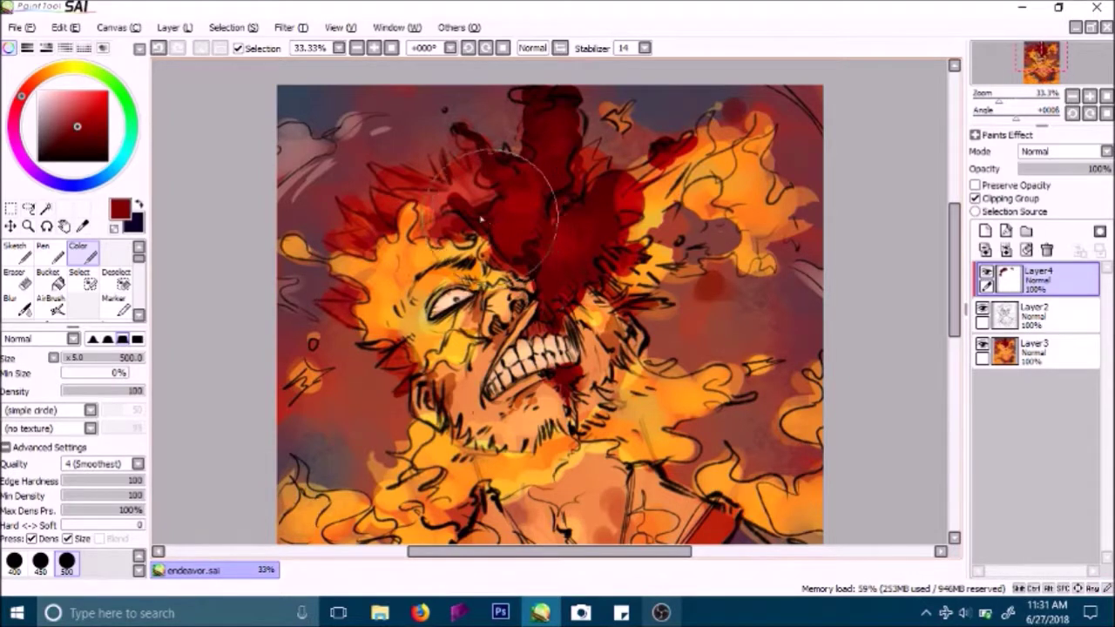
{"action": "right_click", "coordinate": [580, 325]}
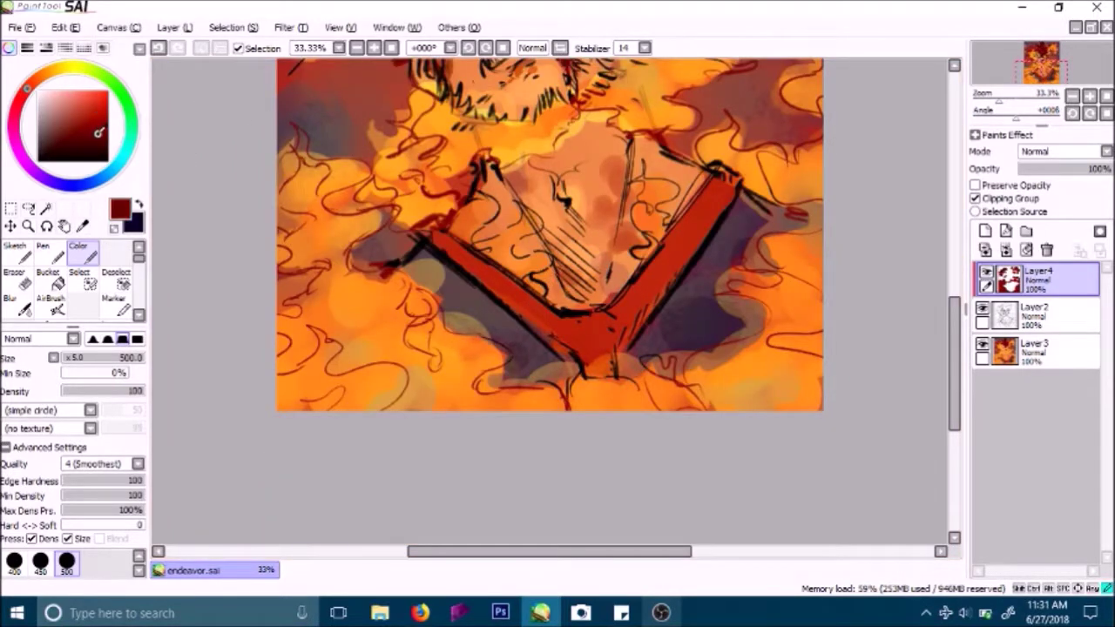
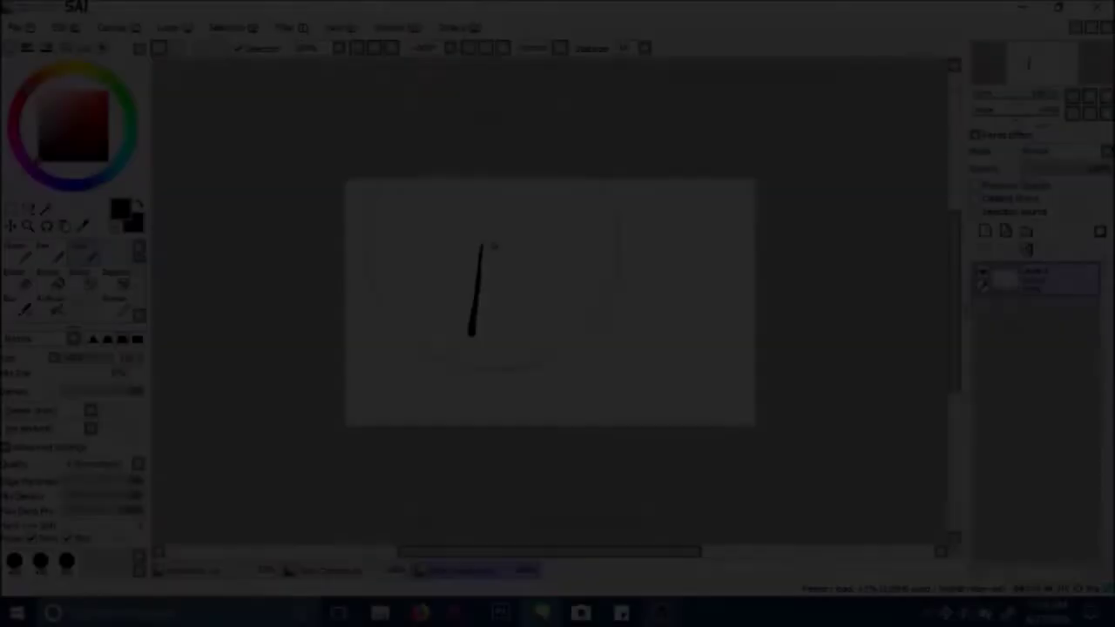
Step: Sketch a rough black square enclosed by a rounded loop on the blank scratch canvas
{"action": "left_click_drag", "start_coordinate": [493, 242], "coordinate": [595, 250]}
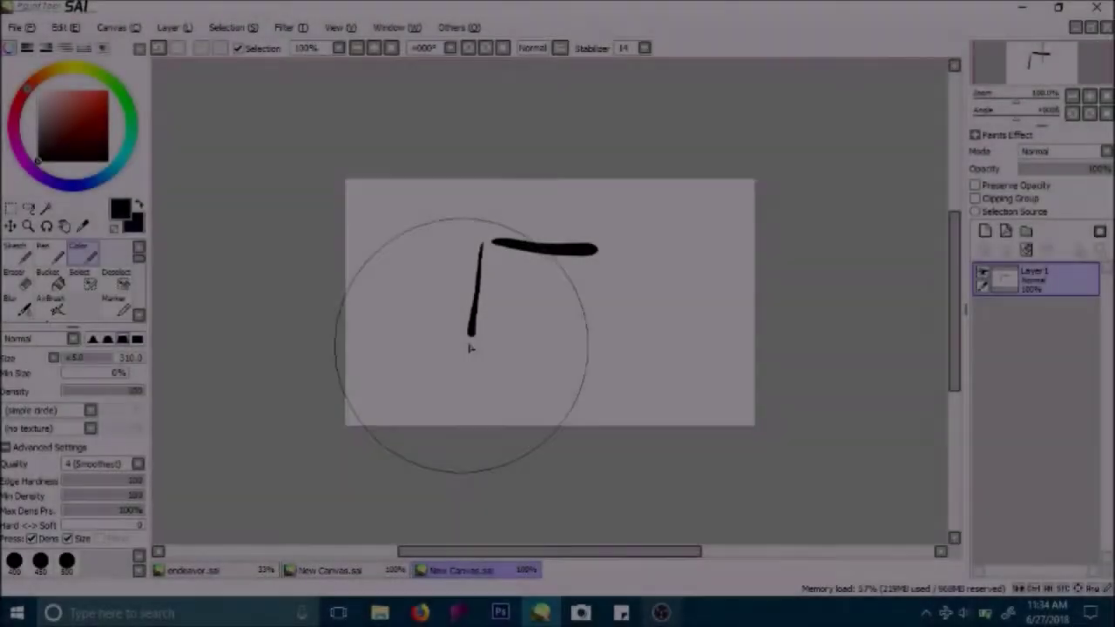
{"action": "left_click_drag", "start_coordinate": [470, 346], "coordinate": [535, 346]}
{"action": "left_click_drag", "start_coordinate": [599, 252], "coordinate": [588, 342]}
{"action": "mouse_move", "coordinate": [477, 373]}
{"action": "left_mouse_down"}
{"action": "mouse_move", "coordinate": [606, 232]}
{"action": "mouse_move", "coordinate": [493, 374]}
{"action": "mouse_move", "coordinate": [470, 357]}
{"action": "left_mouse_up"}
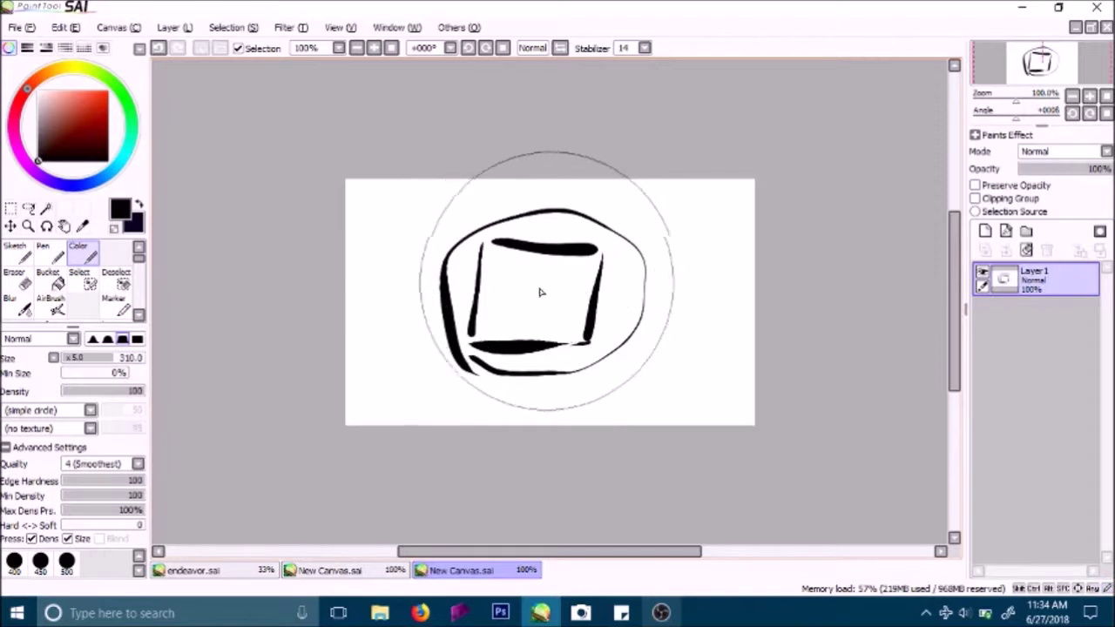
Step: Try a double-headed arrow and a diagonal stroke inside the sketched square, undoing each one
{"action": "mouse_move", "coordinate": [541, 273]}
{"action": "left_mouse_down"}
{"action": "mouse_move", "coordinate": [552, 271]}
{"action": "mouse_move", "coordinate": [542, 315]}
{"action": "left_mouse_up"}
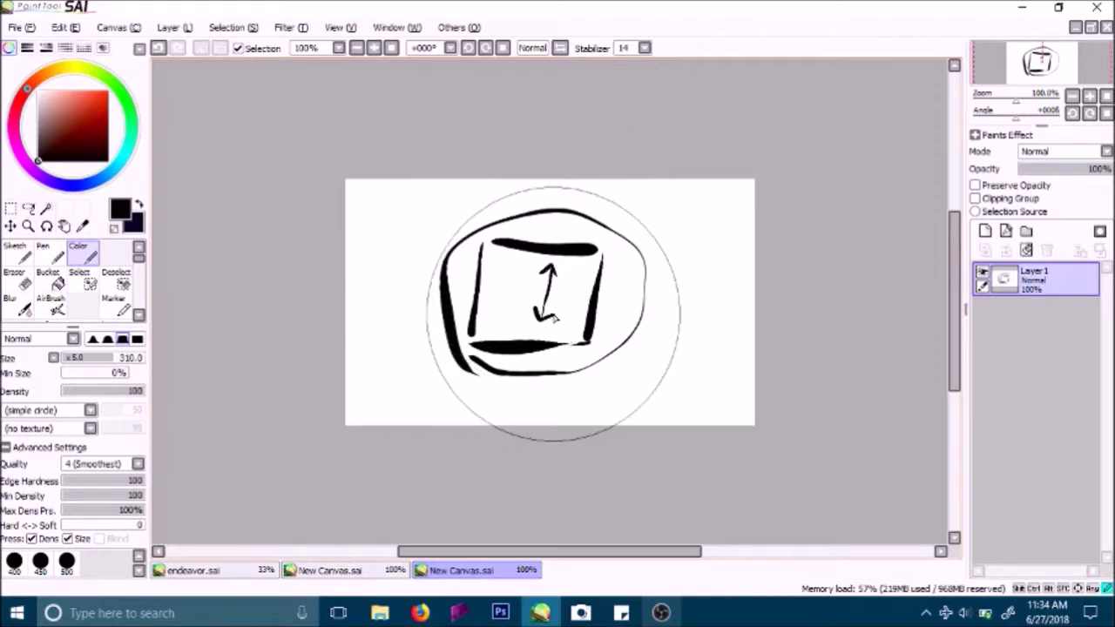
{"action": "key", "text": "ctrl+z"}
{"action": "key", "text": "ctrl+z"}
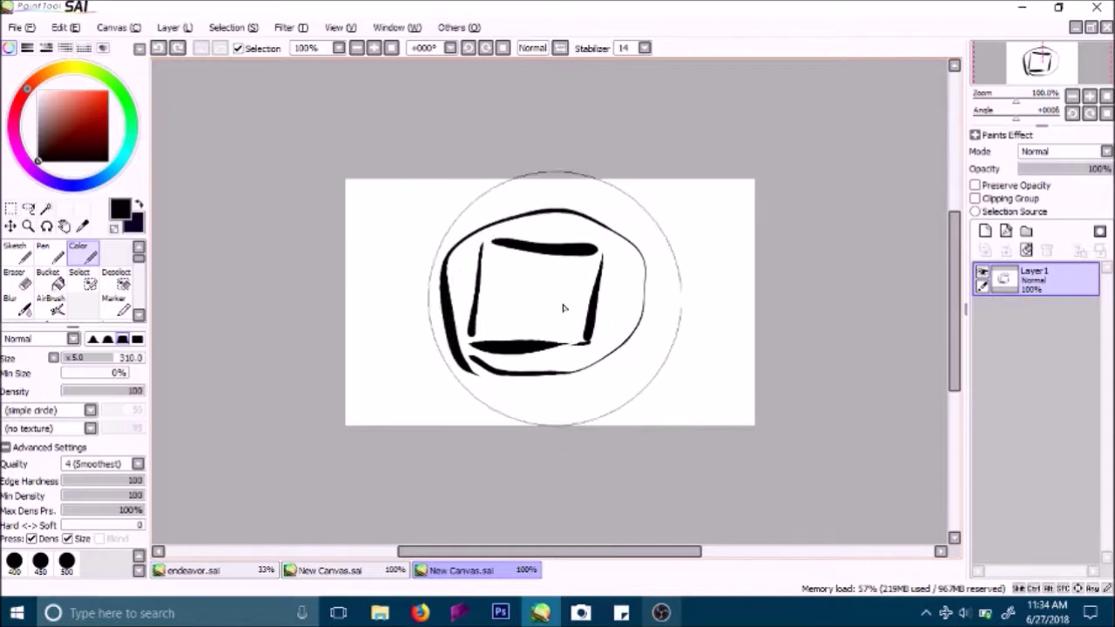
{"action": "left_click_drag", "start_coordinate": [533, 267], "coordinate": [558, 322]}
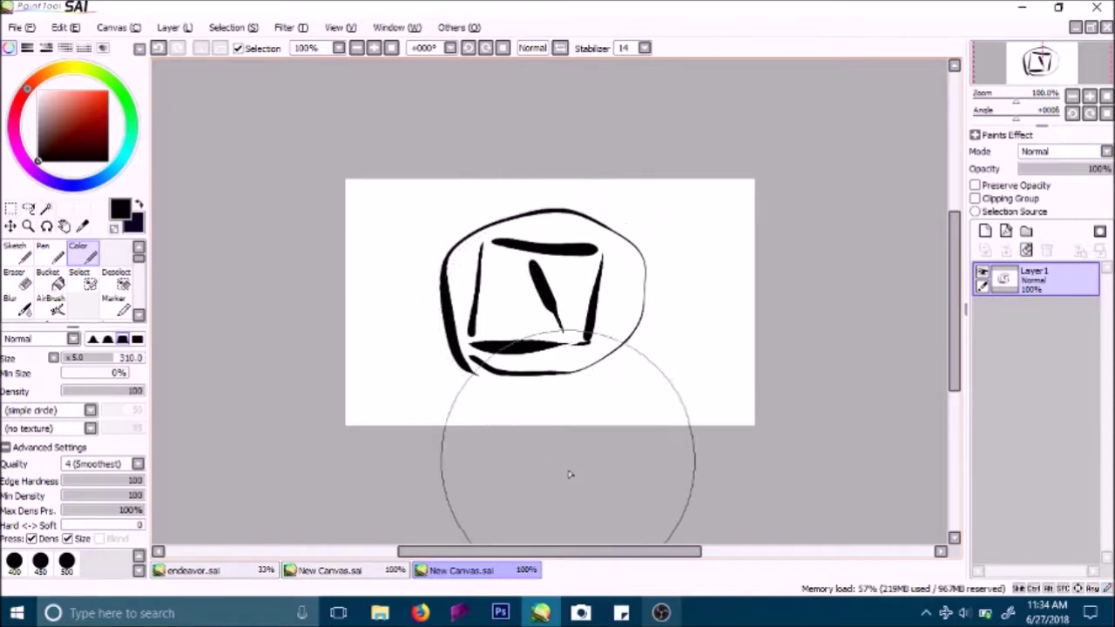
{"action": "key", "text": "ctrl+z"}
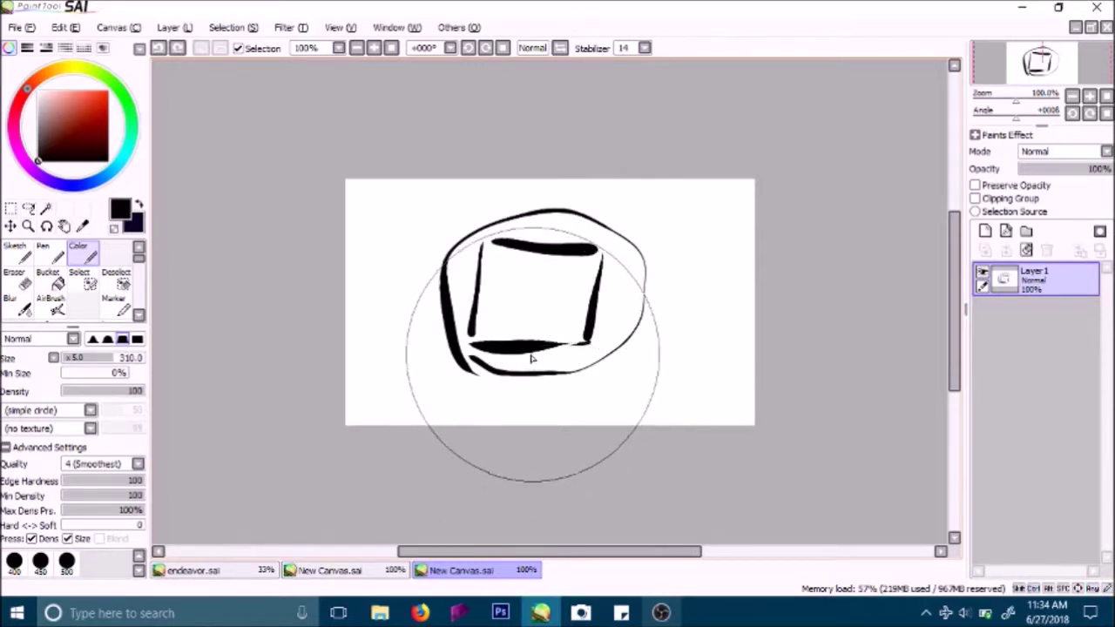
{"action": "key", "text": "ctrl"}
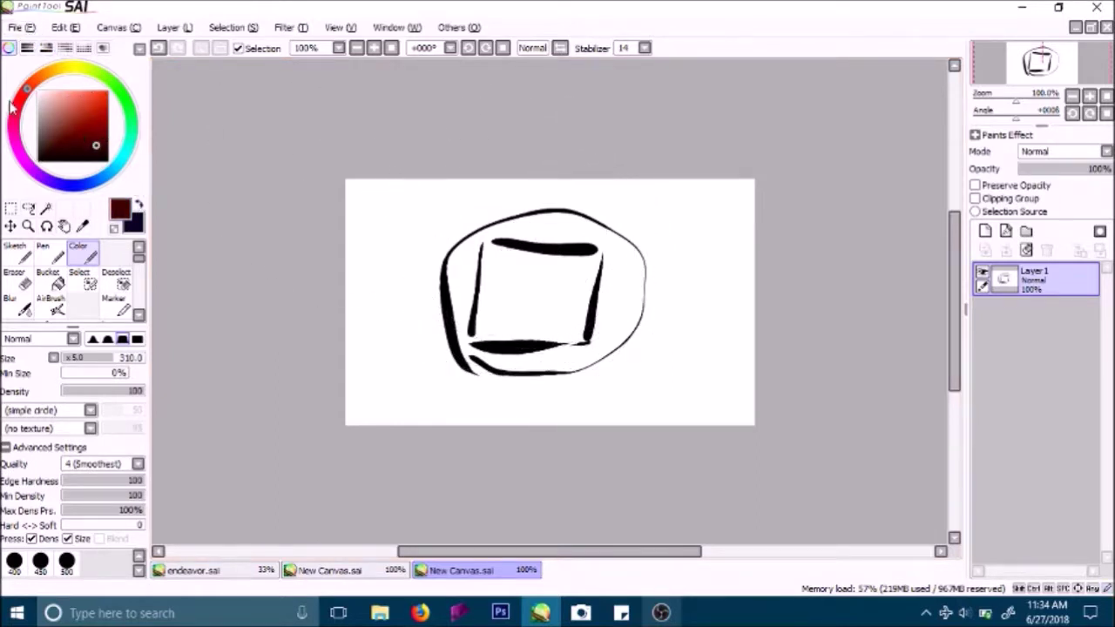
Step: Close both New Canvas.sai scratch canvases without saving, leaving endeavor.sai open
{"action": "left_click", "coordinate": [14, 28]}
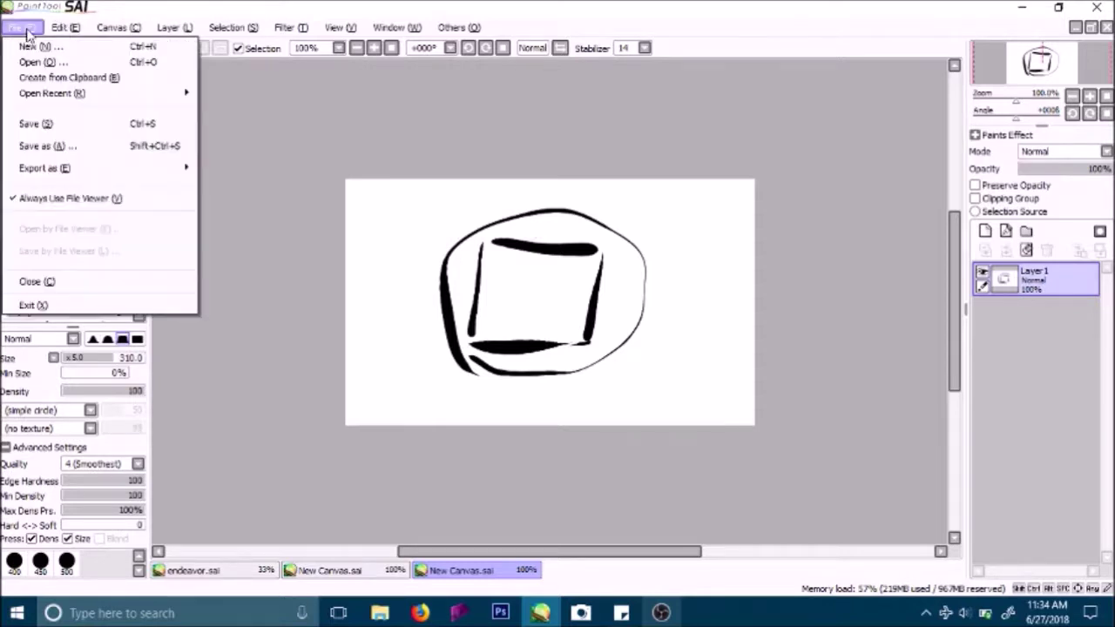
{"action": "left_click", "coordinate": [91, 283]}
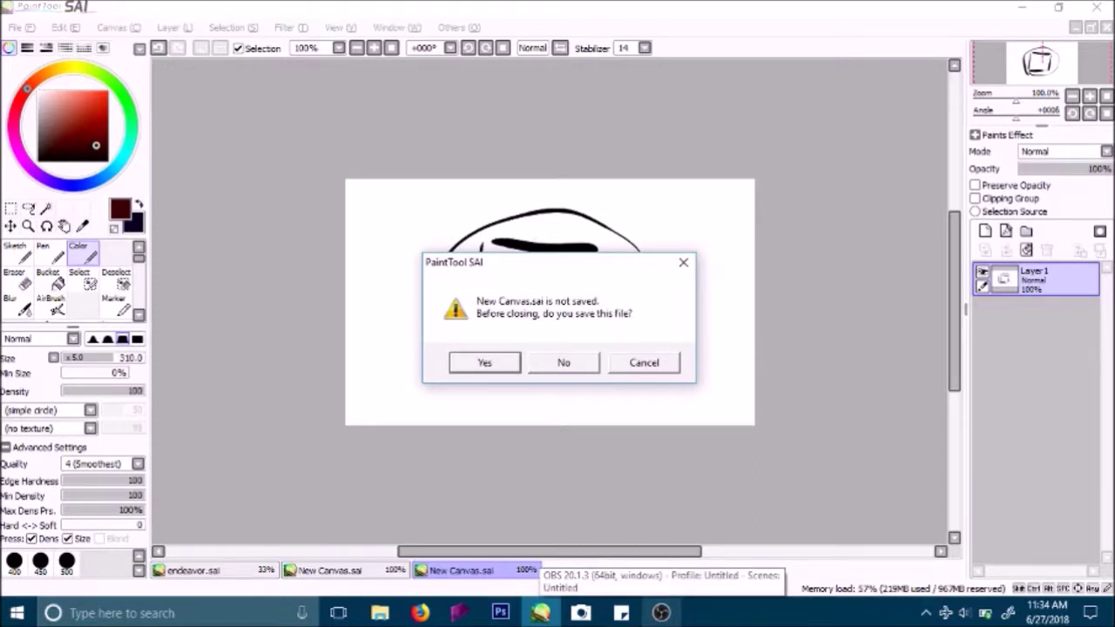
{"action": "left_click", "coordinate": [572, 365]}
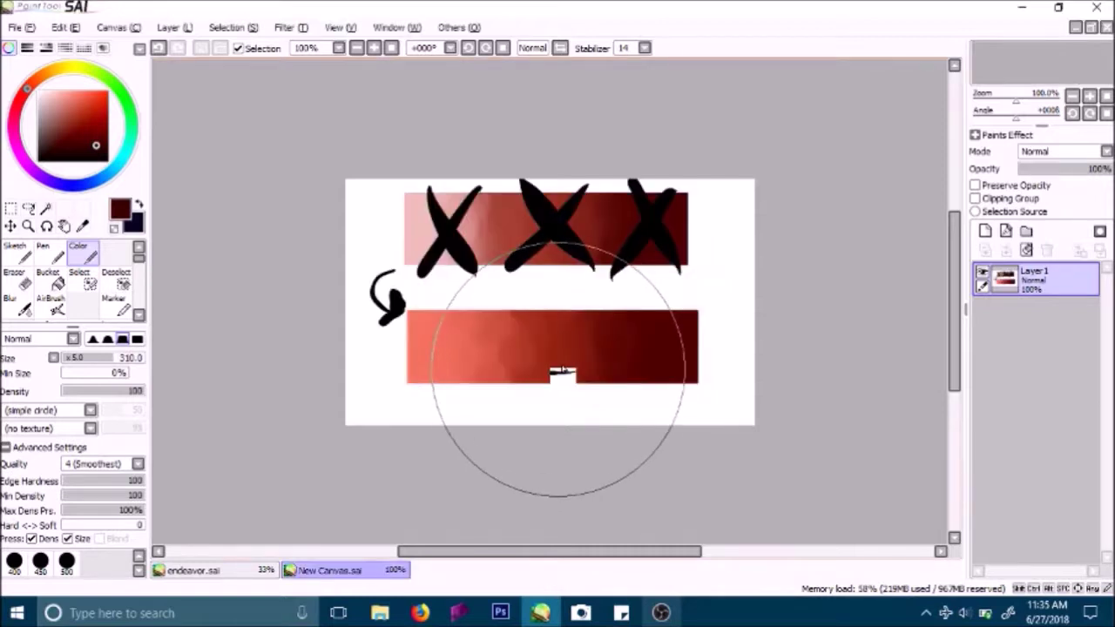
{"action": "left_click", "coordinate": [16, 27]}
{"action": "left_click", "coordinate": [52, 281]}
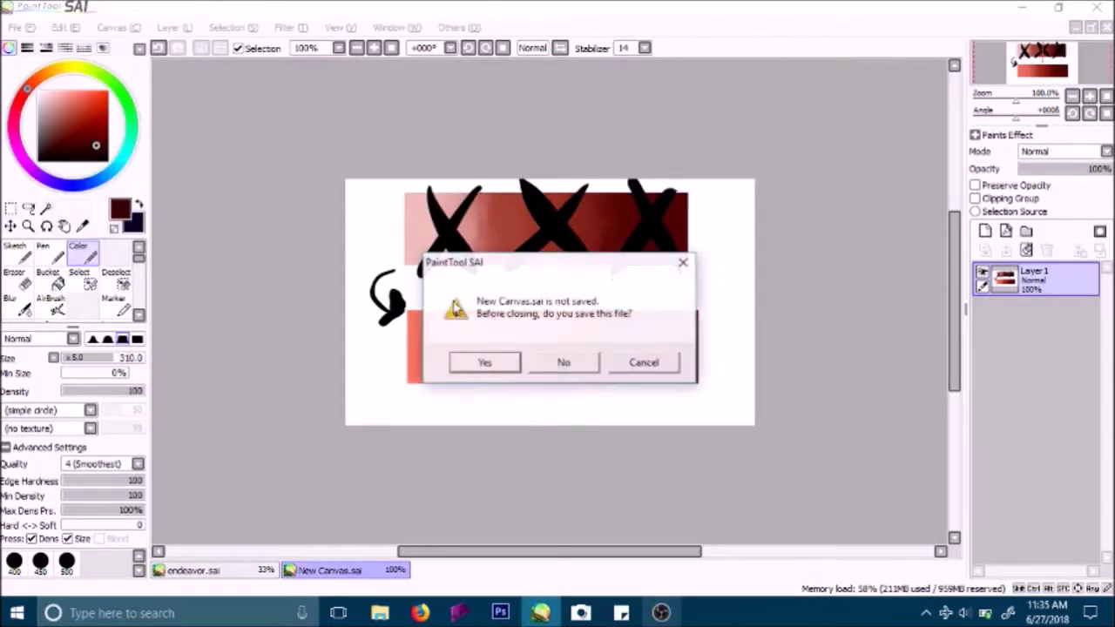
{"action": "left_click", "coordinate": [564, 363]}
Step: Sample dark red from the blood splatter and paint it over the chest, collar and lower flame lines on Layer4
{"action": "key", "text": "Page_Down"}
{"action": "key", "text": "Page_Down"}
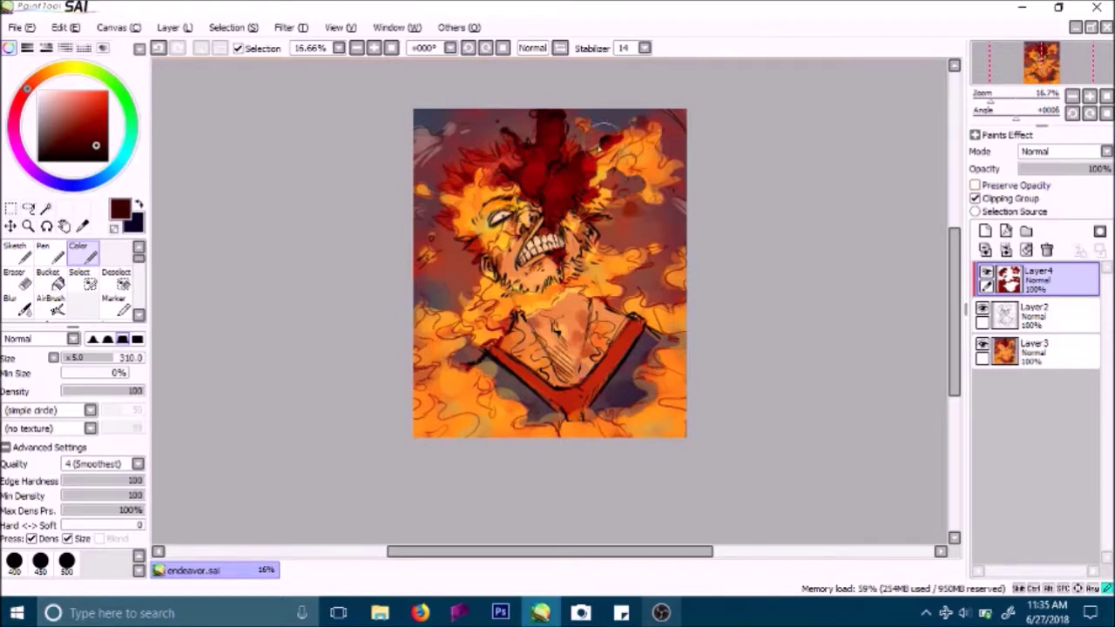
{"action": "left_click", "coordinate": [375, 51]}
{"action": "left_click", "coordinate": [559, 143], "text": "alt"}
{"action": "left_click", "coordinate": [1045, 314]}
{"action": "left_click", "coordinate": [1047, 291]}
{"action": "mouse_move", "coordinate": [488, 389]}
{"action": "left_mouse_down"}
{"action": "mouse_move", "coordinate": [562, 461]}
{"action": "mouse_move", "coordinate": [537, 441]}
{"action": "mouse_move", "coordinate": [585, 462]}
{"action": "mouse_move", "coordinate": [685, 334]}
{"action": "left_mouse_up"}
{"action": "mouse_move", "coordinate": [546, 346]}
{"action": "left_mouse_down"}
{"action": "mouse_move", "coordinate": [510, 331]}
{"action": "mouse_move", "coordinate": [575, 332]}
{"action": "mouse_move", "coordinate": [544, 366]}
{"action": "mouse_move", "coordinate": [592, 386]}
{"action": "left_mouse_up"}
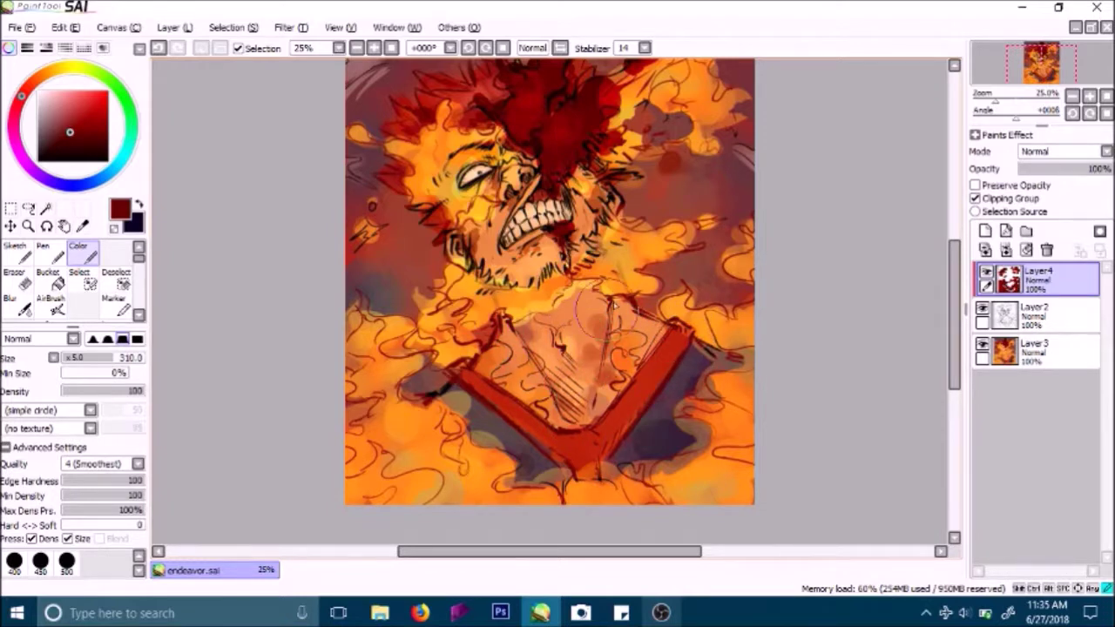
Step: Paint dark red over the eye, eyebrow, nose, cheek and beard lines of the face on Layer4
{"action": "left_click_drag", "start_coordinate": [955, 300], "coordinate": [955, 287]}
{"action": "mouse_move", "coordinate": [468, 352]}
{"action": "left_mouse_down"}
{"action": "mouse_move", "coordinate": [489, 310]}
{"action": "mouse_move", "coordinate": [471, 291]}
{"action": "mouse_move", "coordinate": [527, 313]}
{"action": "mouse_move", "coordinate": [518, 329]}
{"action": "mouse_move", "coordinate": [544, 306]}
{"action": "mouse_move", "coordinate": [623, 292]}
{"action": "mouse_move", "coordinate": [609, 237]}
{"action": "mouse_move", "coordinate": [601, 277]}
{"action": "mouse_move", "coordinate": [454, 287]}
{"action": "mouse_move", "coordinate": [488, 244]}
{"action": "mouse_move", "coordinate": [527, 253]}
{"action": "mouse_move", "coordinate": [484, 222]}
{"action": "mouse_move", "coordinate": [495, 228]}
{"action": "mouse_move", "coordinate": [465, 225]}
{"action": "mouse_move", "coordinate": [470, 330]}
{"action": "left_mouse_up"}
{"action": "mouse_move", "coordinate": [461, 244]}
{"action": "left_mouse_down"}
{"action": "mouse_move", "coordinate": [451, 223]}
{"action": "mouse_move", "coordinate": [504, 189]}
{"action": "left_mouse_up"}
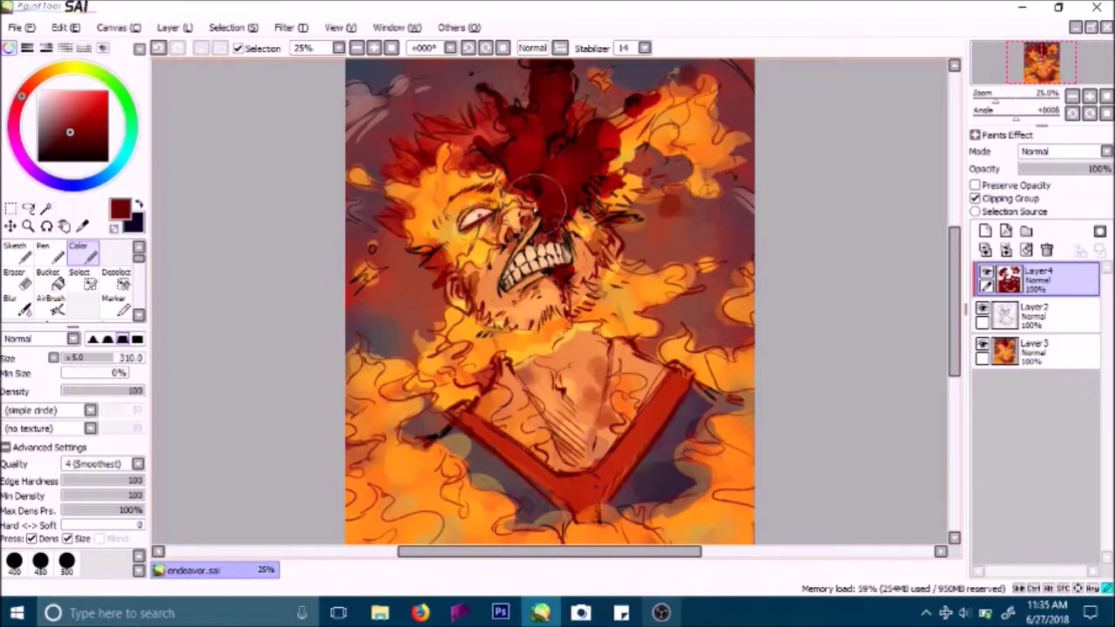
{"action": "mouse_move", "coordinate": [581, 216]}
{"action": "left_mouse_down"}
{"action": "mouse_move", "coordinate": [595, 181]}
{"action": "mouse_move", "coordinate": [530, 135]}
{"action": "mouse_move", "coordinate": [527, 103]}
{"action": "mouse_move", "coordinate": [542, 109]}
{"action": "mouse_move", "coordinate": [554, 174]}
{"action": "mouse_move", "coordinate": [507, 255]}
{"action": "left_mouse_up"}
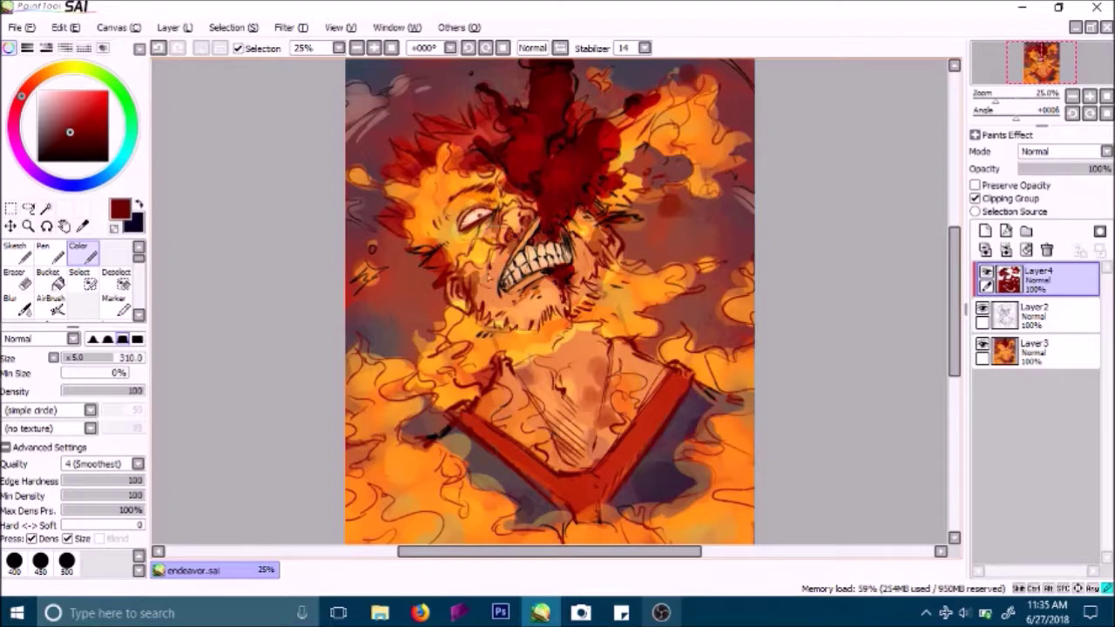
{"action": "mouse_move", "coordinate": [492, 314]}
{"action": "left_mouse_down"}
{"action": "mouse_move", "coordinate": [518, 309]}
{"action": "mouse_move", "coordinate": [554, 340]}
{"action": "left_mouse_up"}
Step: Lower Layer4 to 89% opacity, compare the art with it hidden, transfer it down to Layer2 and delete the emptied layer
{"action": "left_click", "coordinate": [357, 48]}
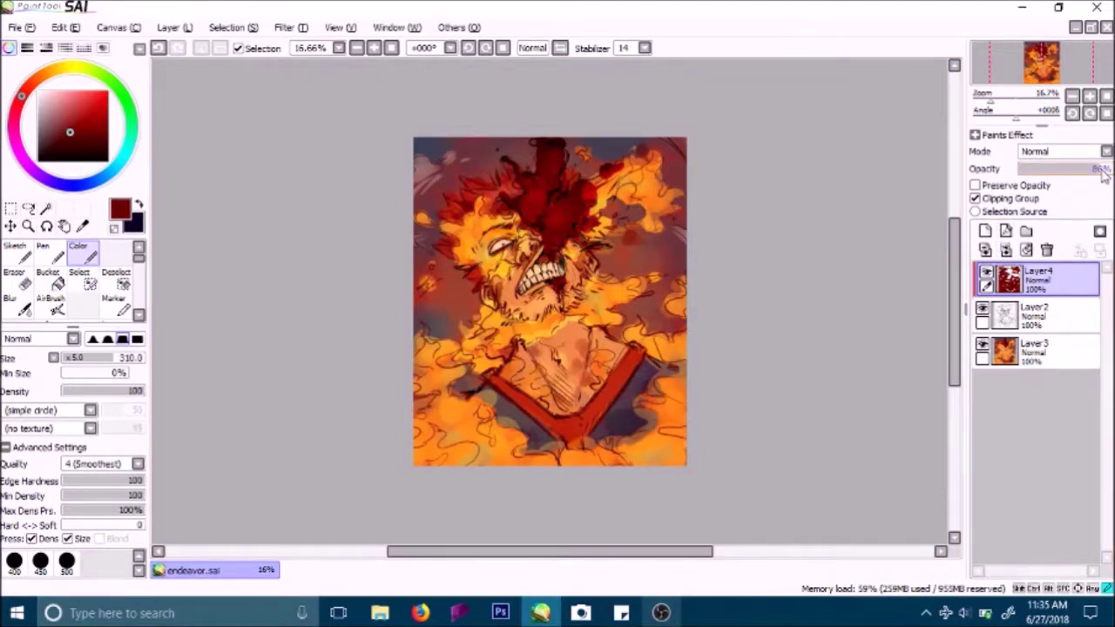
{"action": "left_click", "coordinate": [986, 272]}
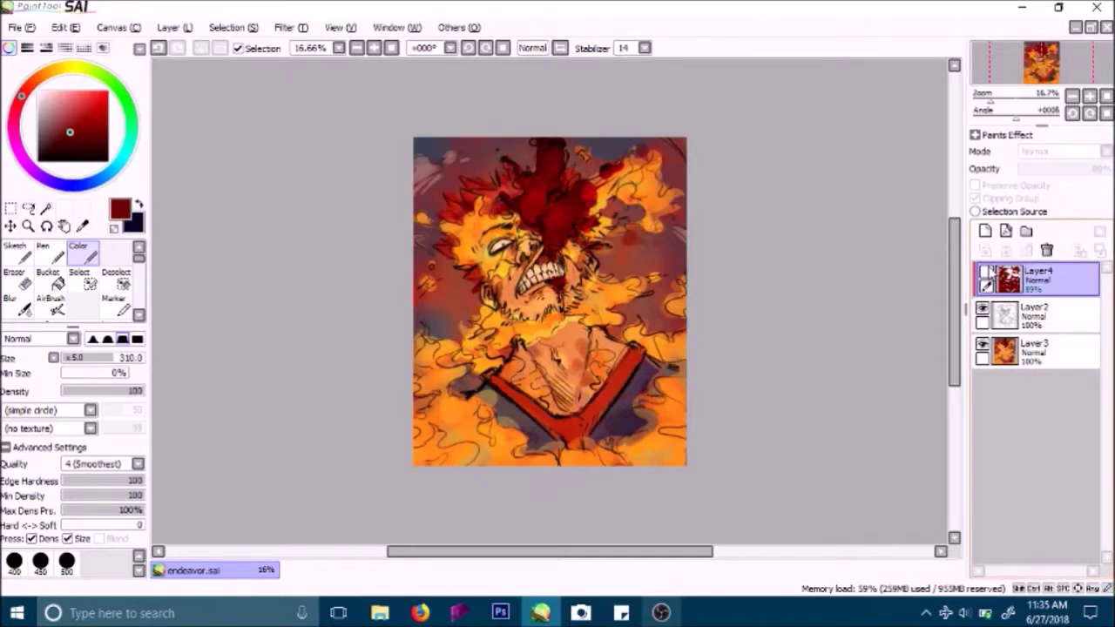
{"action": "left_click", "coordinate": [985, 272]}
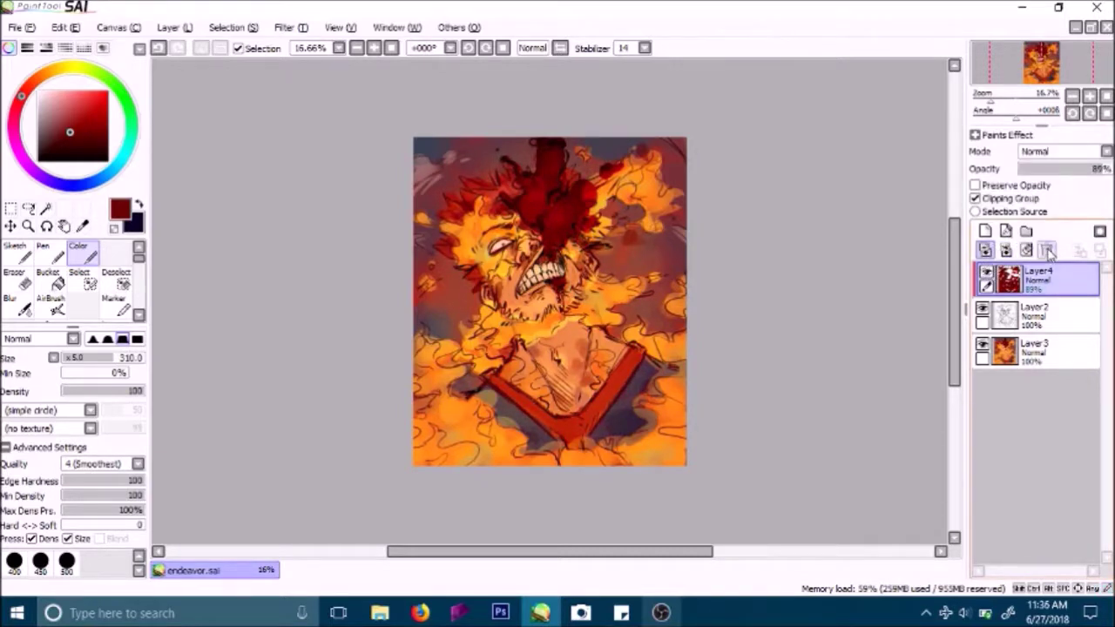
{"action": "left_click", "coordinate": [1047, 251]}
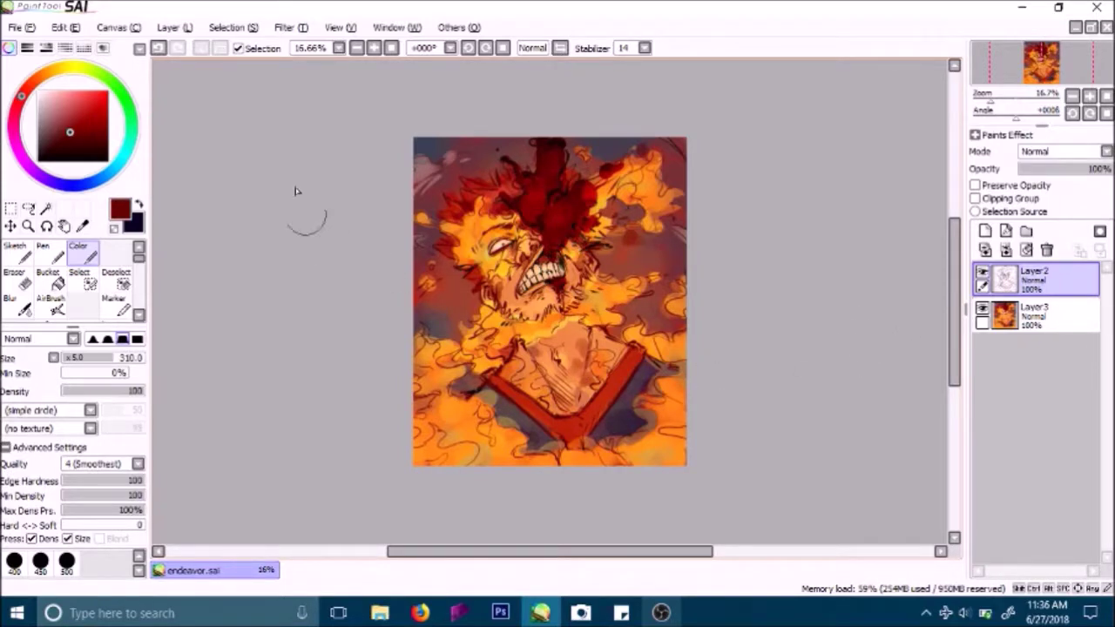
Step: Go over the curved black lines in the artwork's upper-right corner with thick dark red strokes on Layer2
{"action": "left_click", "coordinate": [374, 47]}
{"action": "left_click", "coordinate": [374, 47]}
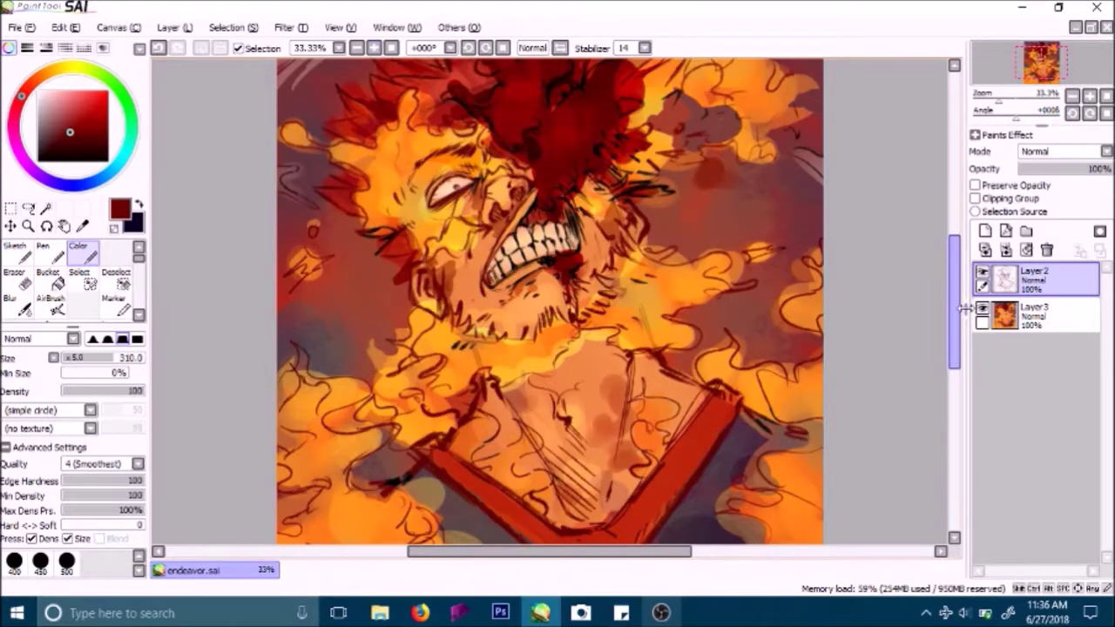
{"action": "scroll", "coordinate": [952, 291], "scroll_direction": "up", "scroll_amount": 2}
{"action": "scroll", "coordinate": [951, 291], "scroll_direction": "up", "scroll_amount": 1}
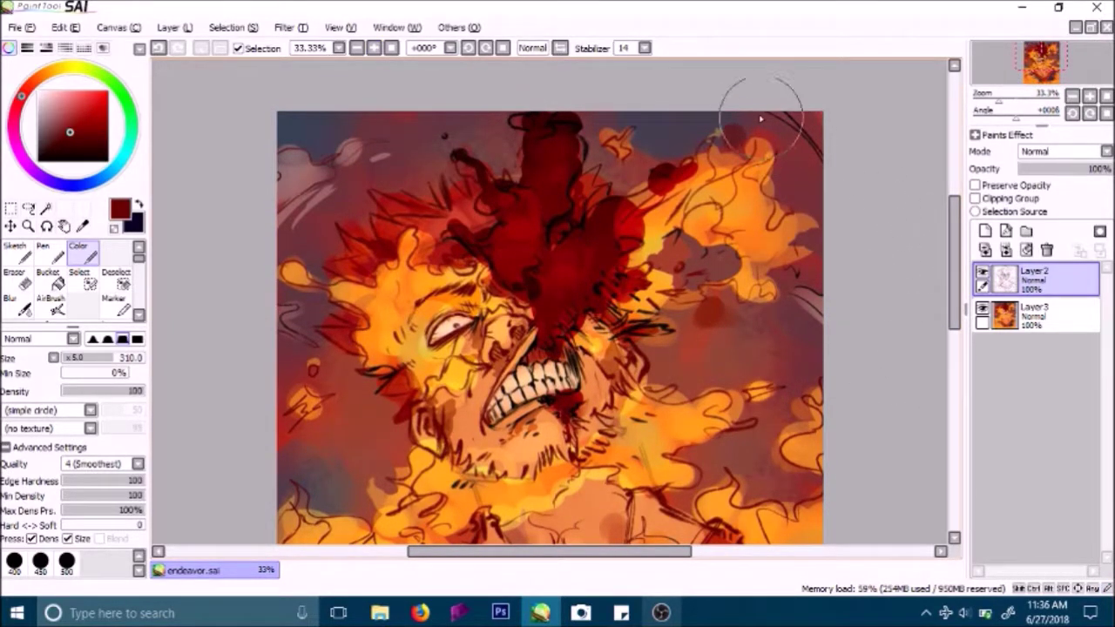
{"action": "left_click_drag", "start_coordinate": [782, 118], "coordinate": [824, 169]}
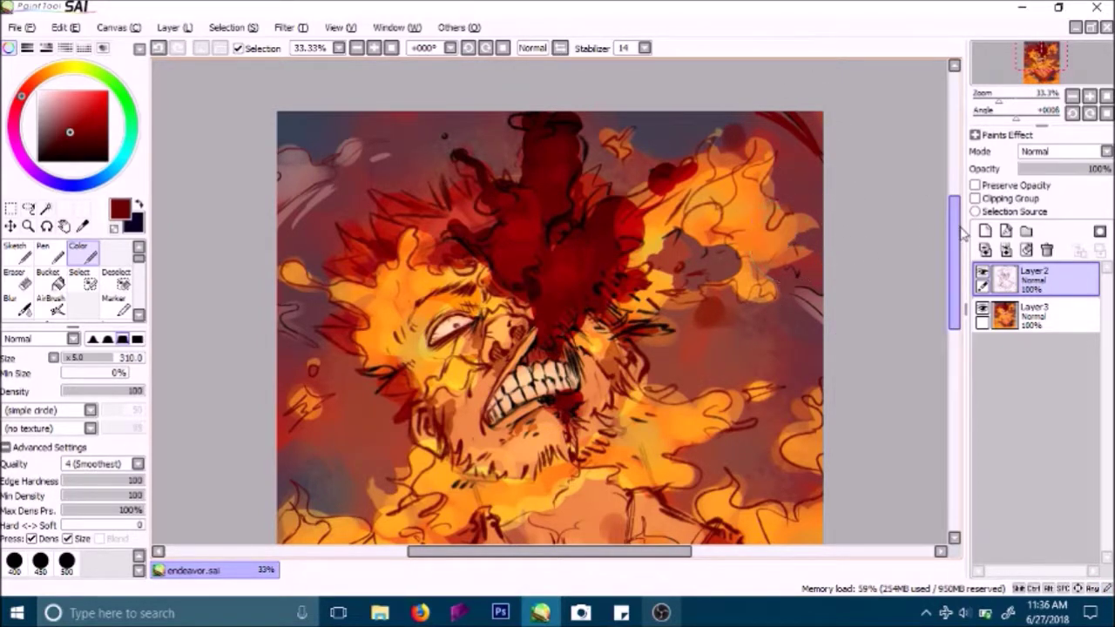
Step: Touch up the line art at the eye corner, below the mouth and under the chin with dark red on Layer2
{"action": "scroll", "coordinate": [955, 244], "scroll_direction": "down", "scroll_amount": 1}
{"action": "scroll", "coordinate": [955, 244], "scroll_direction": "down", "scroll_amount": 1}
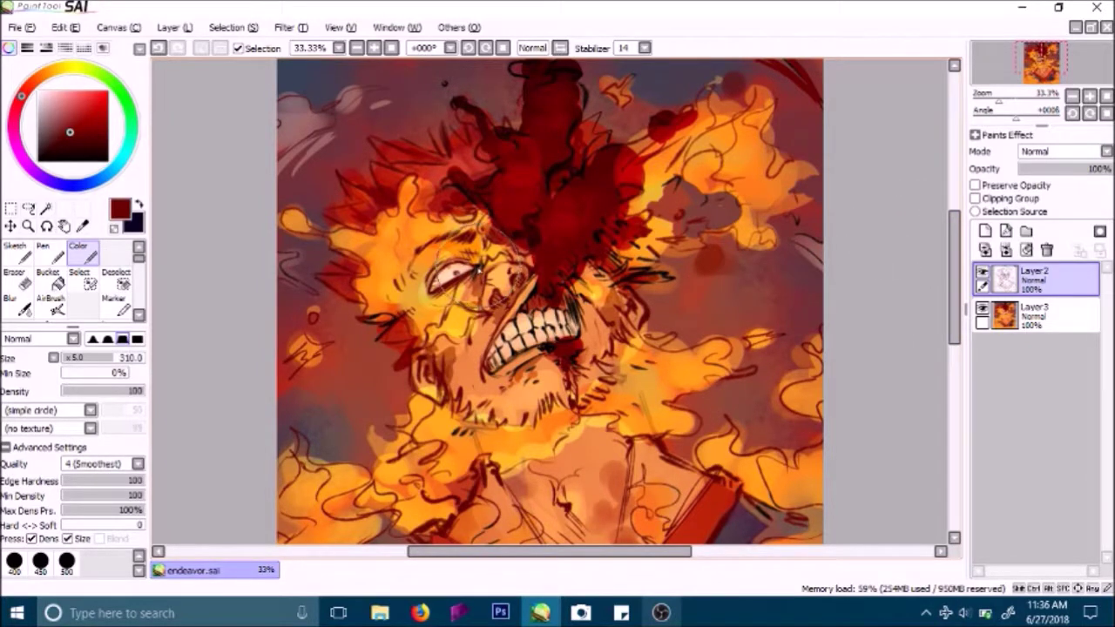
{"action": "mouse_move", "coordinate": [476, 267]}
{"action": "left_mouse_down"}
{"action": "mouse_move", "coordinate": [521, 261]}
{"action": "mouse_move", "coordinate": [535, 277]}
{"action": "mouse_move", "coordinate": [488, 259]}
{"action": "left_mouse_up"}
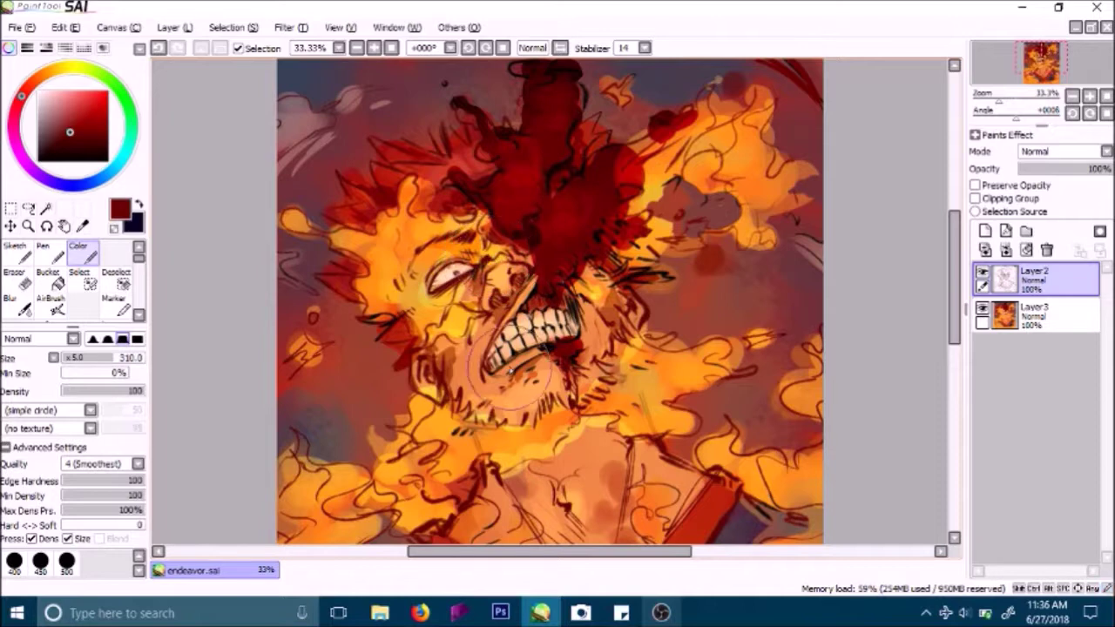
{"action": "mouse_move", "coordinate": [495, 365]}
{"action": "left_mouse_down"}
{"action": "mouse_move", "coordinate": [549, 341]}
{"action": "mouse_move", "coordinate": [557, 435]}
{"action": "mouse_move", "coordinate": [522, 444]}
{"action": "mouse_move", "coordinate": [517, 418]}
{"action": "mouse_move", "coordinate": [462, 466]}
{"action": "mouse_move", "coordinate": [475, 409]}
{"action": "mouse_move", "coordinate": [503, 436]}
{"action": "left_mouse_up"}
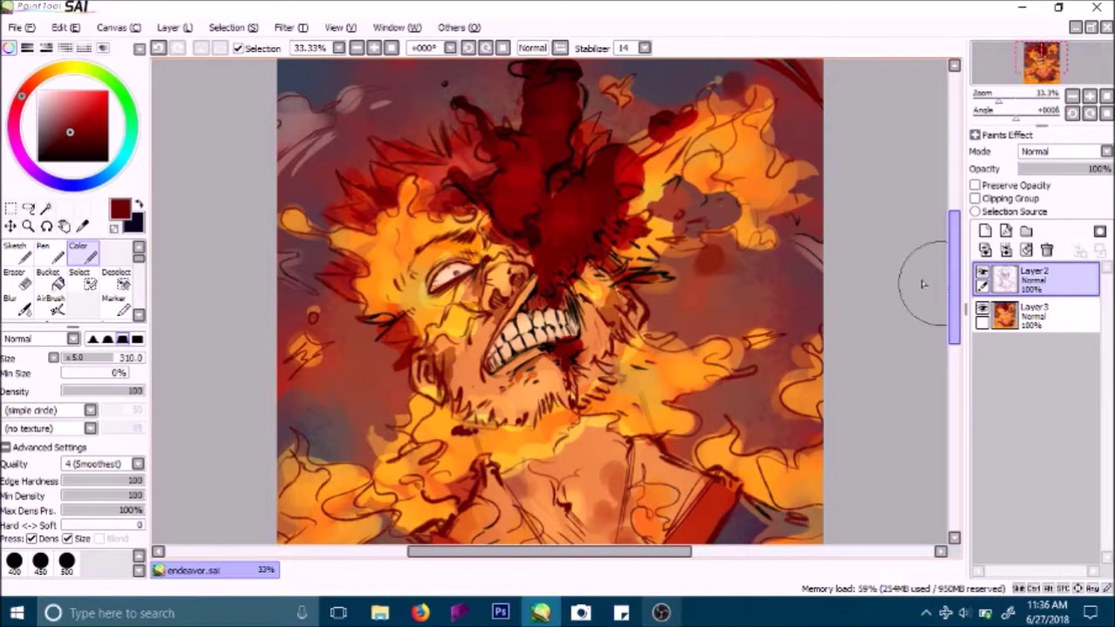
Step: Add a new layer clipped to Layer2 and paint dark red over the remaining black lines beside the cheek and around the teeth
{"action": "left_click", "coordinate": [985, 231]}
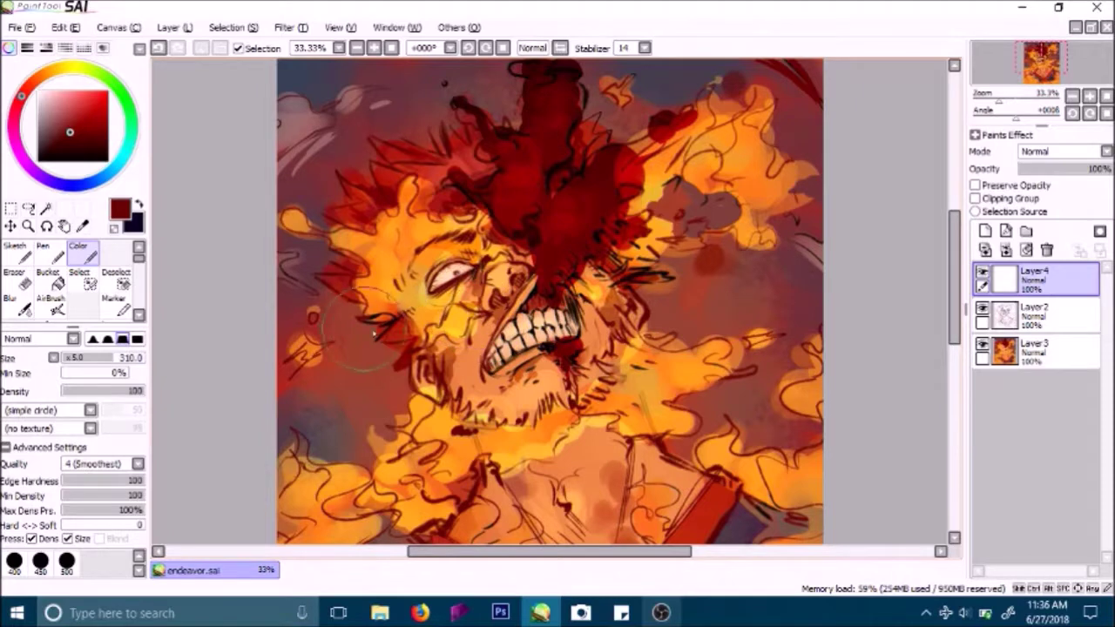
{"action": "left_click_drag", "start_coordinate": [380, 333], "coordinate": [405, 324]}
{"action": "left_click", "coordinate": [976, 198]}
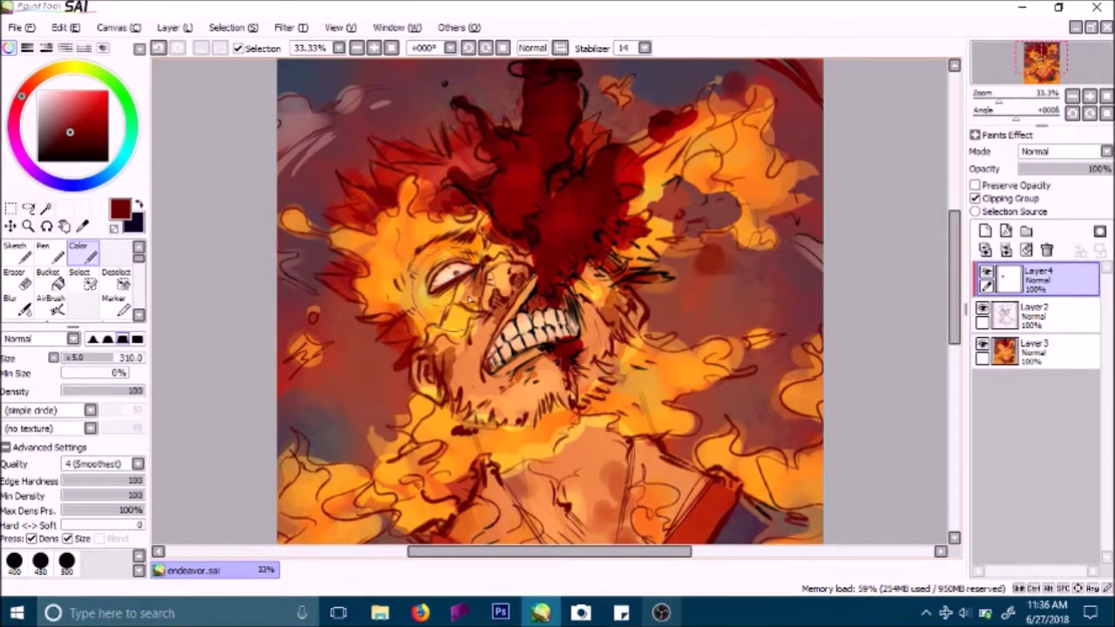
{"action": "mouse_move", "coordinate": [548, 344]}
{"action": "left_mouse_down"}
{"action": "mouse_move", "coordinate": [527, 348]}
{"action": "mouse_move", "coordinate": [553, 338]}
{"action": "left_mouse_up"}
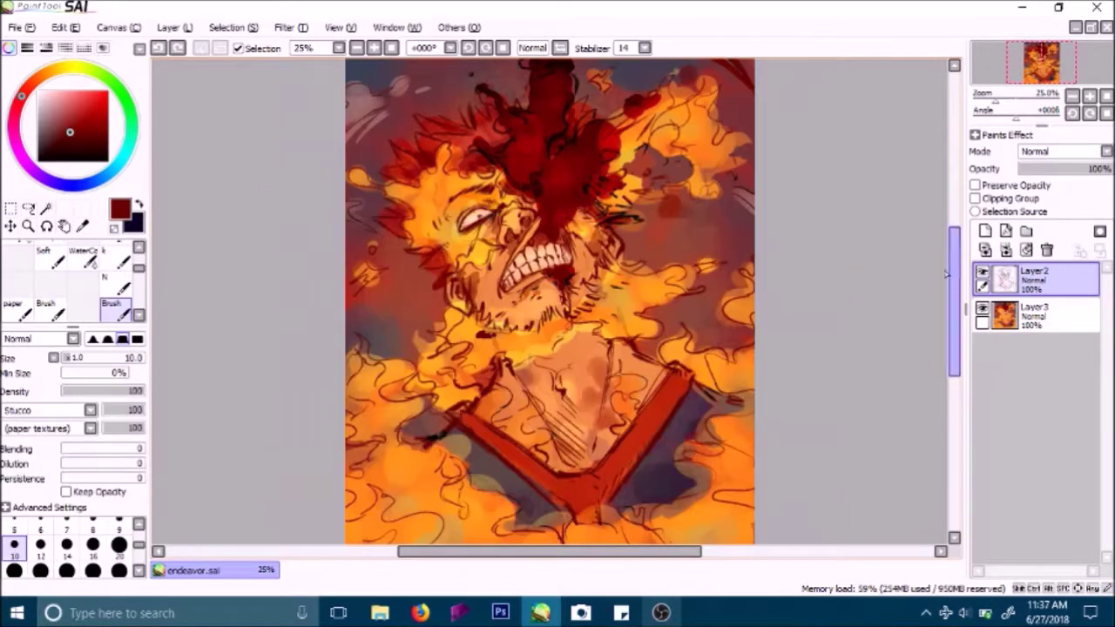
Step: Switch back to the Color brush and sample the muted grey-brown from the dark suit area below the collar
{"action": "scroll", "coordinate": [956, 261], "scroll_direction": "down", "scroll_amount": 2}
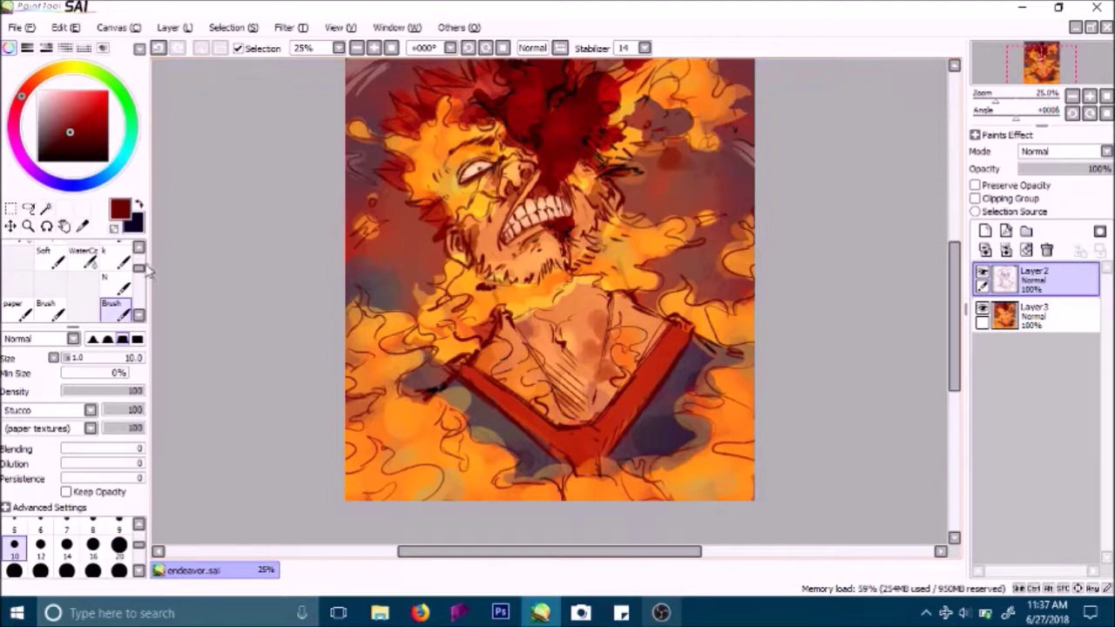
{"action": "left_click_drag", "start_coordinate": [140, 268], "coordinate": [137, 252]}
{"action": "left_click", "coordinate": [84, 253]}
{"action": "right_click", "coordinate": [521, 437]}
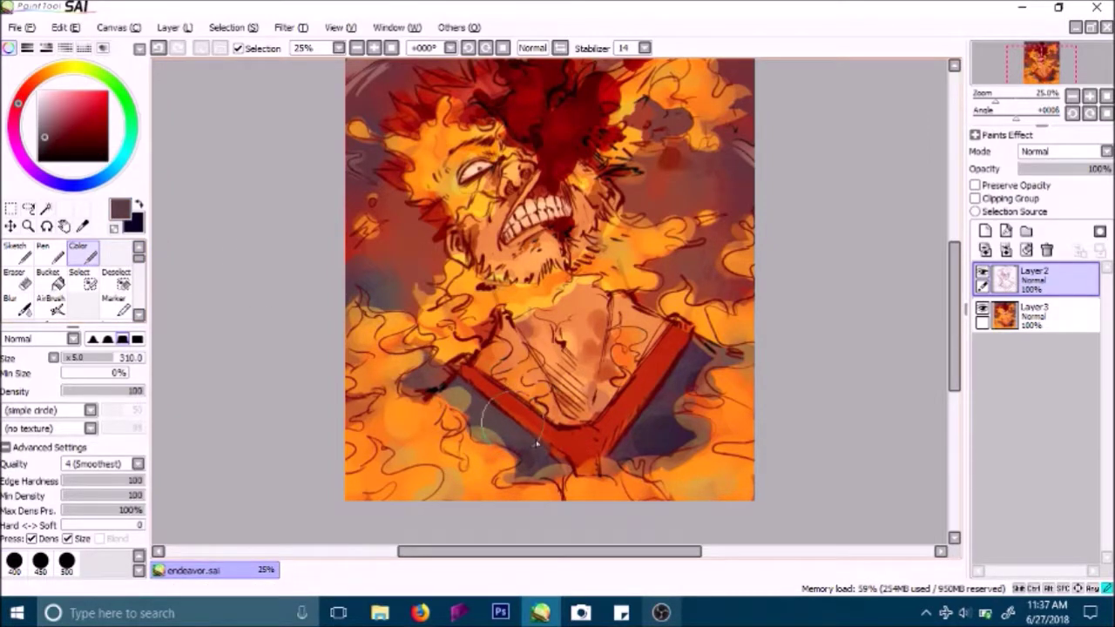
Step: Narrow the red collar on Layer2 with the suit's grey-brown, and reshape its V point with sampled skin orange and collar red
{"action": "mouse_move", "coordinate": [523, 433]}
{"action": "left_mouse_down"}
{"action": "mouse_move", "coordinate": [477, 394]}
{"action": "mouse_move", "coordinate": [501, 416]}
{"action": "left_mouse_up"}
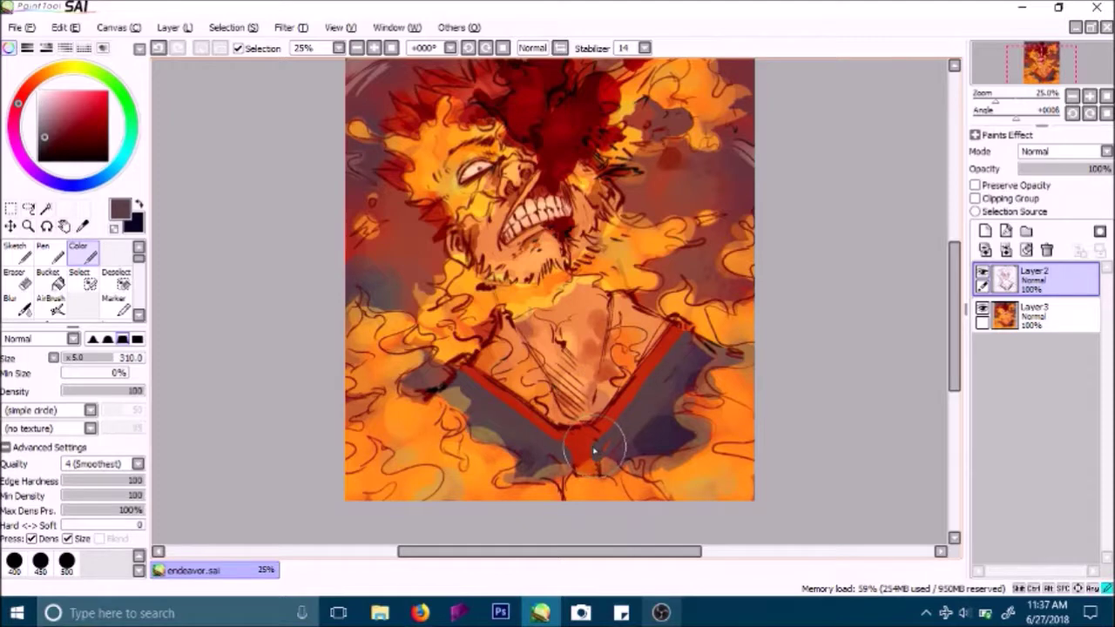
{"action": "left_click", "coordinate": [557, 422], "text": "alt"}
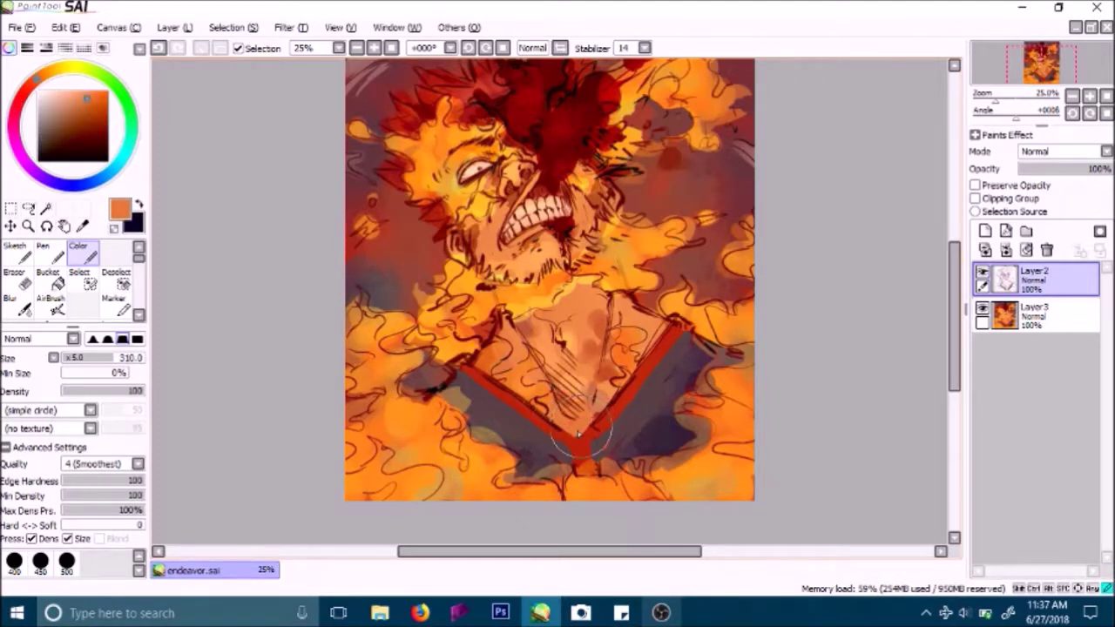
{"action": "left_click", "coordinate": [622, 405], "text": "alt"}
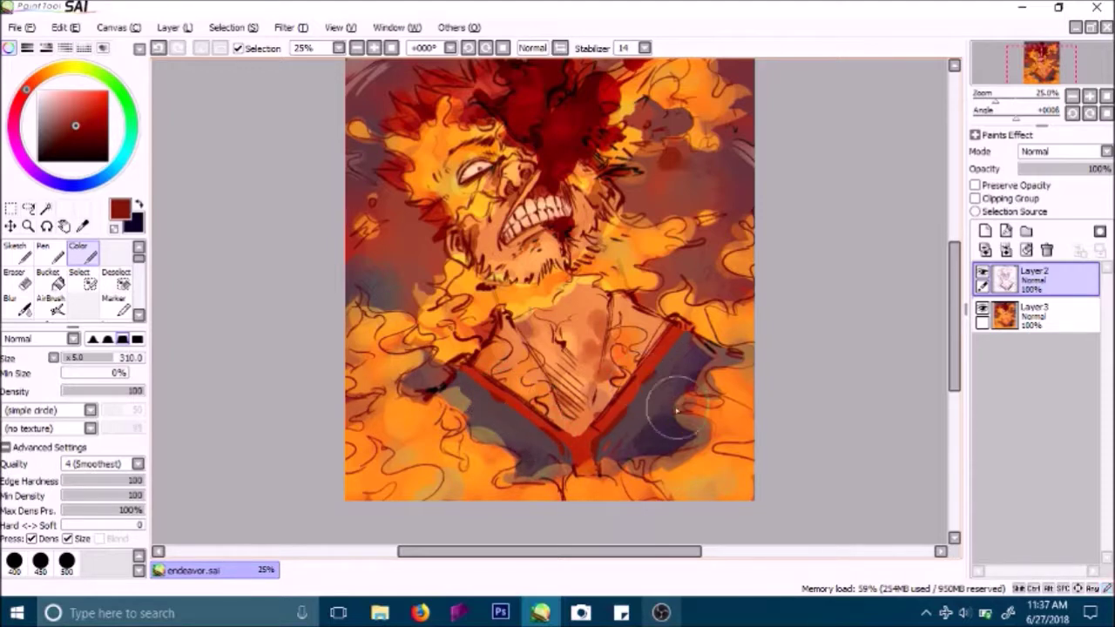
Step: Undo the transfer of Layer2 into Layer3, and inspect the line art alone by temporarily hiding Layer3
{"action": "left_click", "coordinate": [357, 48]}
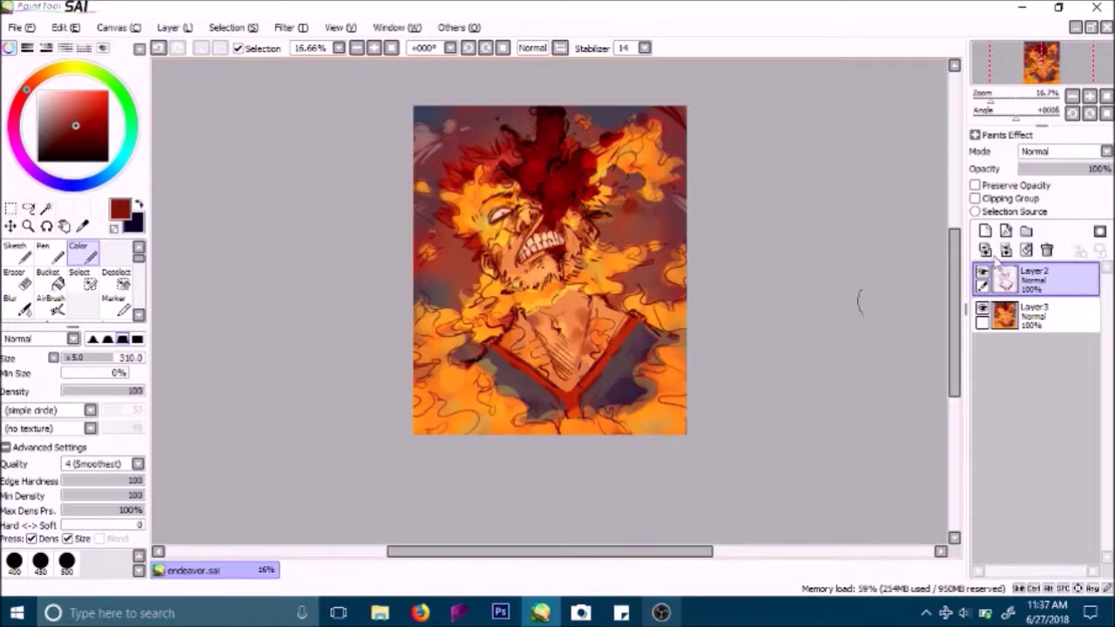
{"action": "scroll", "coordinate": [941, 270], "scroll_direction": "up", "scroll_amount": 2}
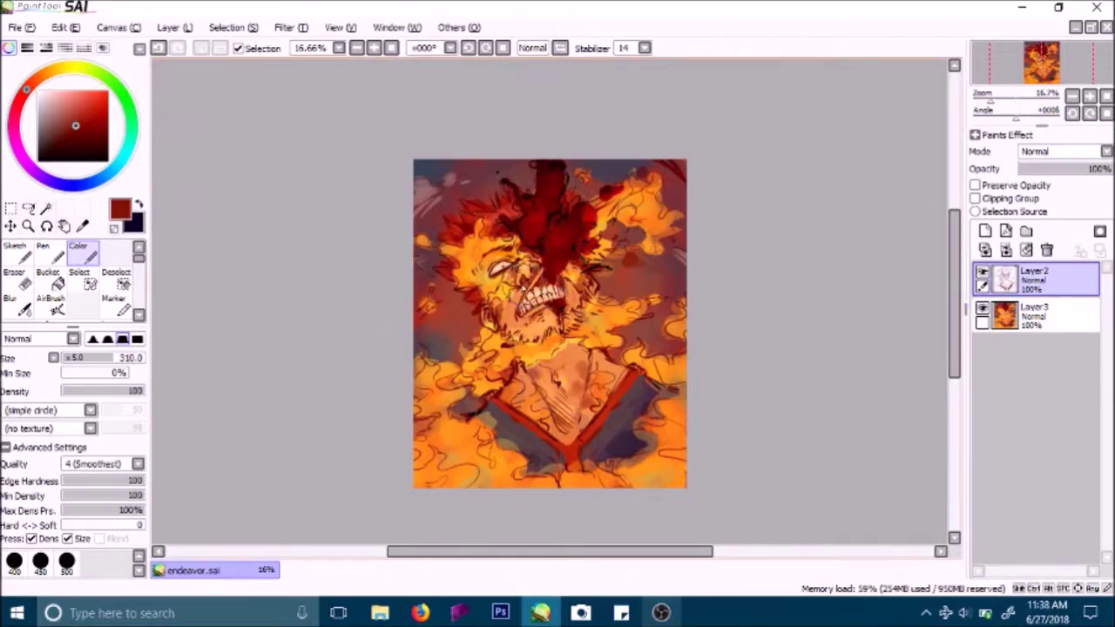
{"action": "left_click", "coordinate": [389, 50]}
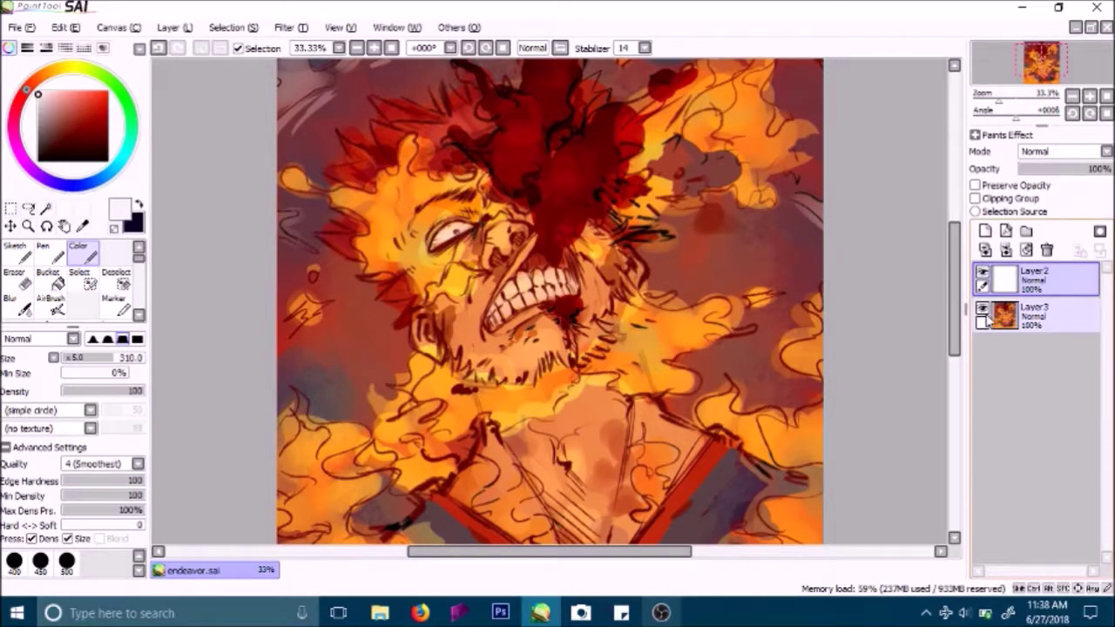
{"action": "key", "text": "ctrl+z"}
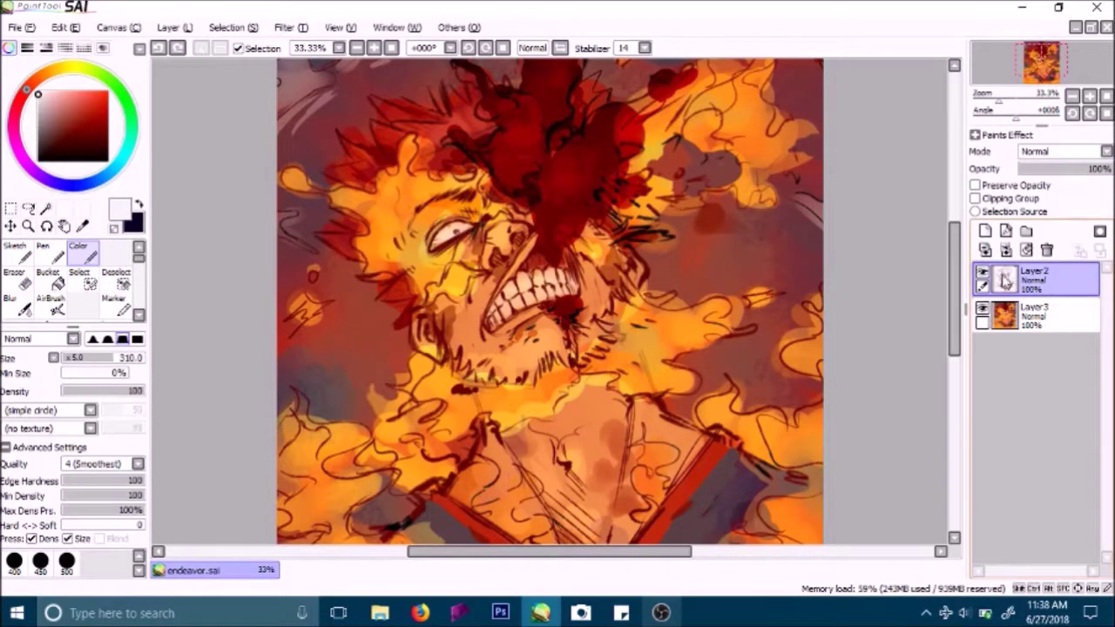
{"action": "left_click", "coordinate": [982, 309]}
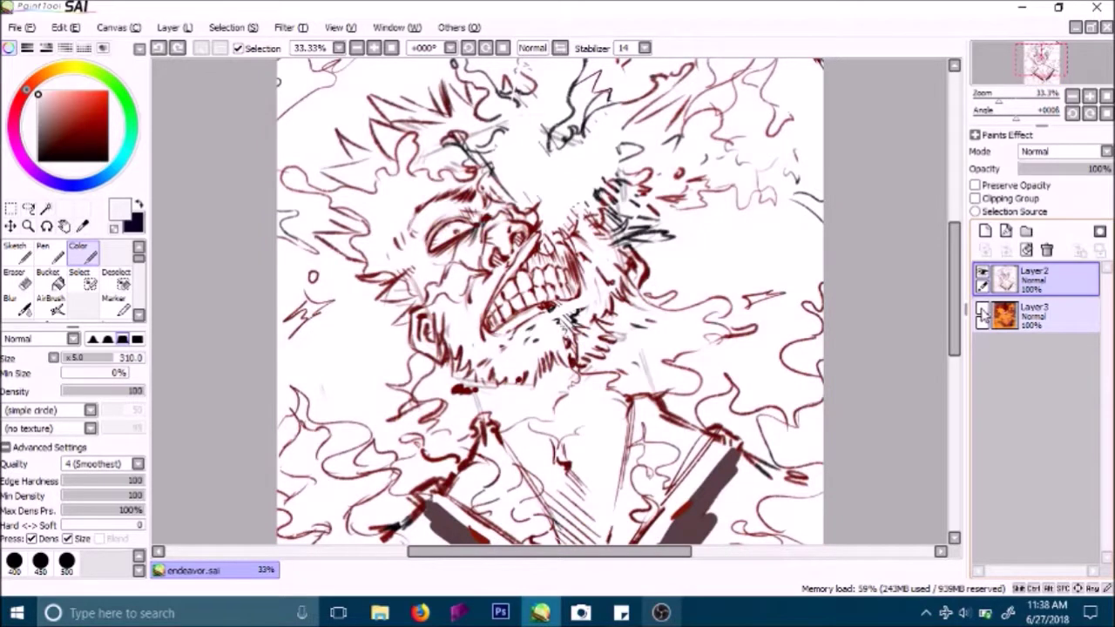
{"action": "mouse_move", "coordinate": [955, 303]}
{"action": "left_mouse_down"}
{"action": "mouse_move", "coordinate": [964, 359]}
{"action": "mouse_move", "coordinate": [956, 284]}
{"action": "left_mouse_up"}
{"action": "left_click", "coordinate": [982, 309]}
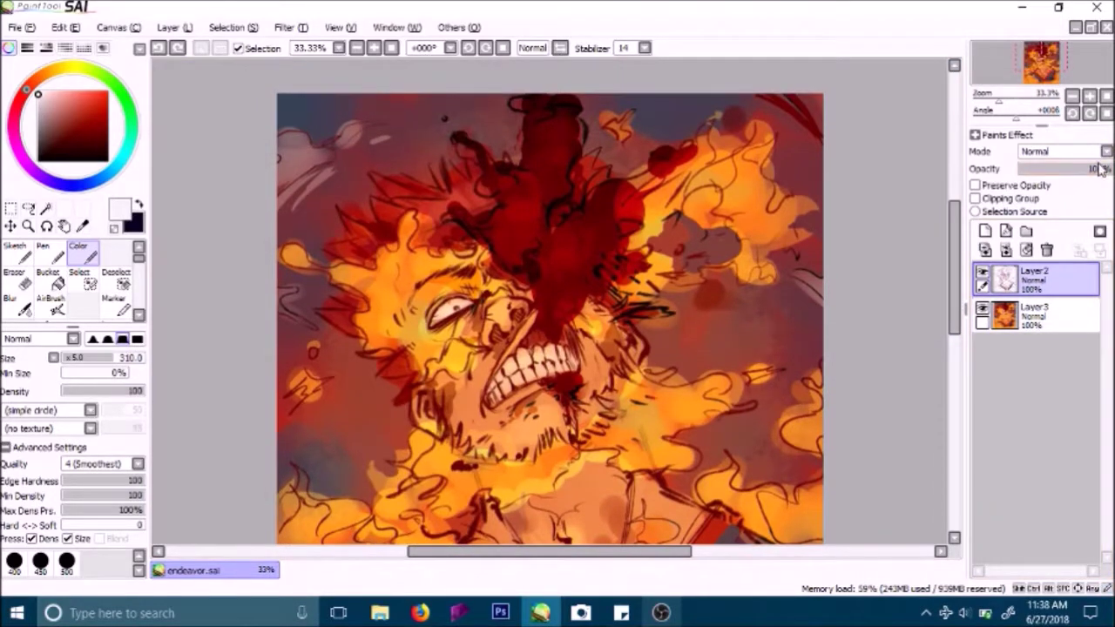
Step: Compare the artwork with Layer2's line art fully transparent and partly opaque, and set the layer's opacity to 84%
{"action": "left_click_drag", "start_coordinate": [1108, 174], "coordinate": [972, 195]}
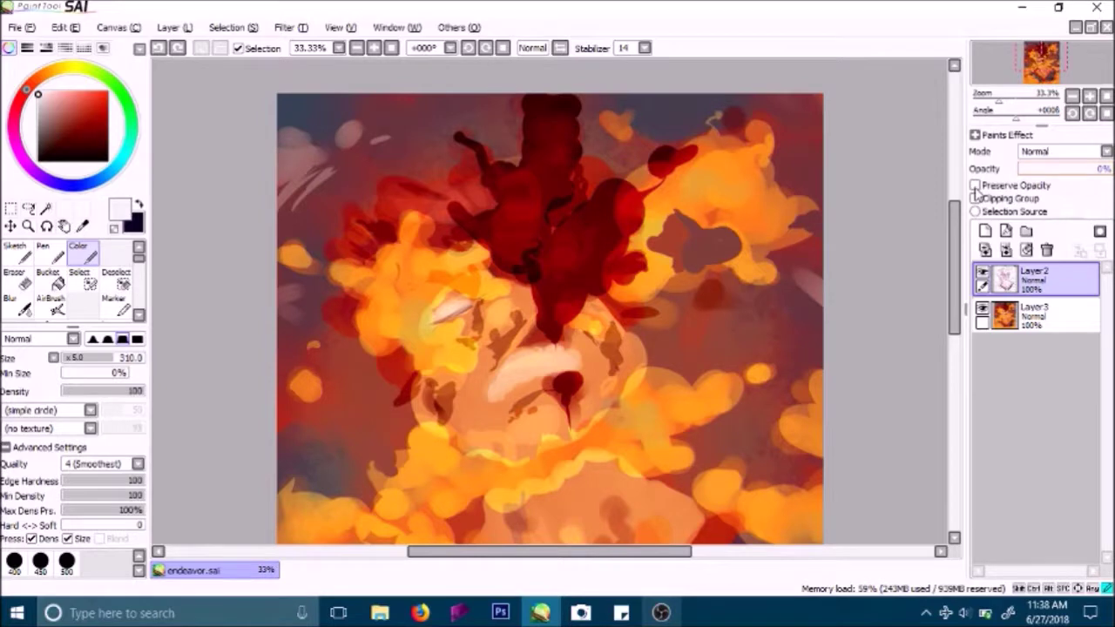
{"action": "mouse_move", "coordinate": [958, 223]}
{"action": "left_mouse_down"}
{"action": "mouse_move", "coordinate": [964, 314]}
{"action": "mouse_move", "coordinate": [955, 202]}
{"action": "left_mouse_up"}
{"action": "left_click", "coordinate": [1105, 171]}
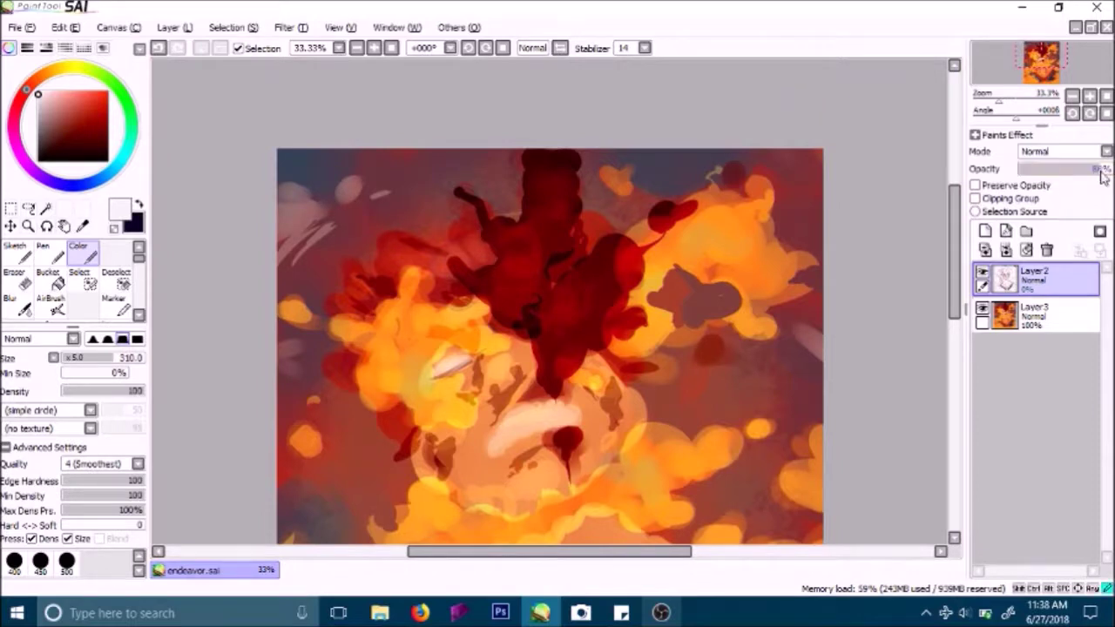
{"action": "left_click_drag", "start_coordinate": [1091, 169], "coordinate": [1089, 171]}
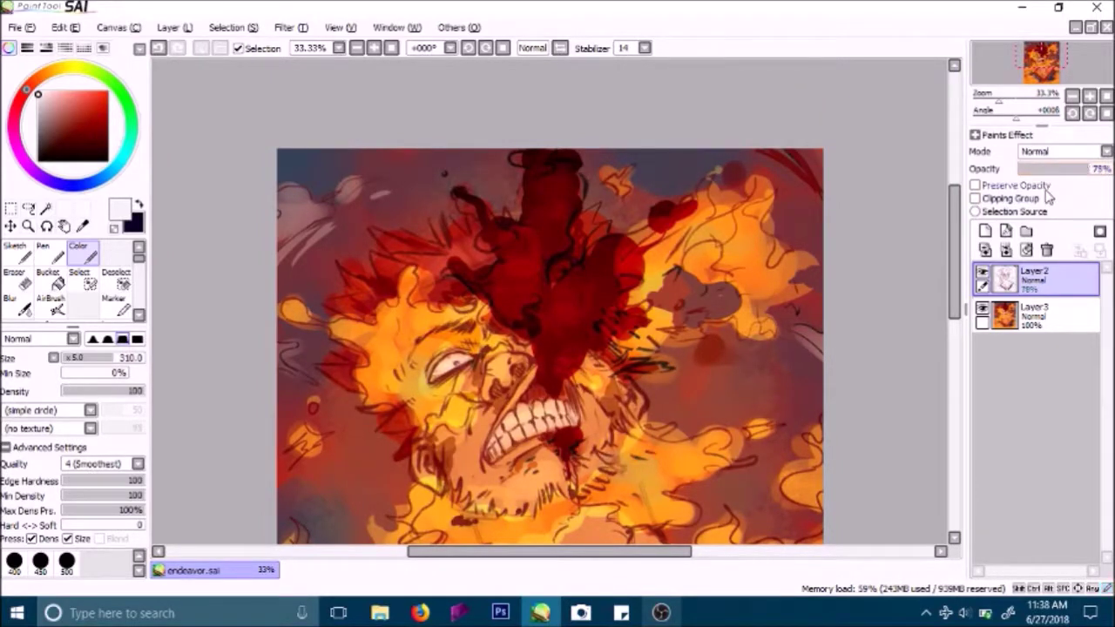
{"action": "left_click_drag", "start_coordinate": [955, 229], "coordinate": [955, 247]}
{"action": "left_click", "coordinate": [1095, 170]}
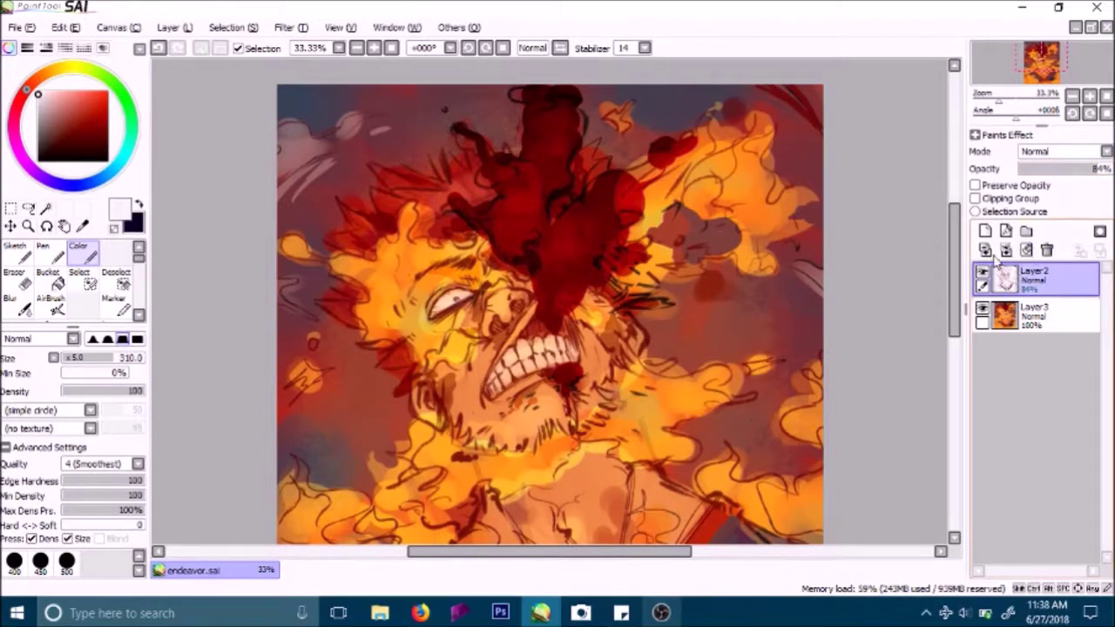
Step: Transfer the Layer2 line art down into Layer3 and delete the emptied Layer2
{"action": "left_click", "coordinate": [1047, 251]}
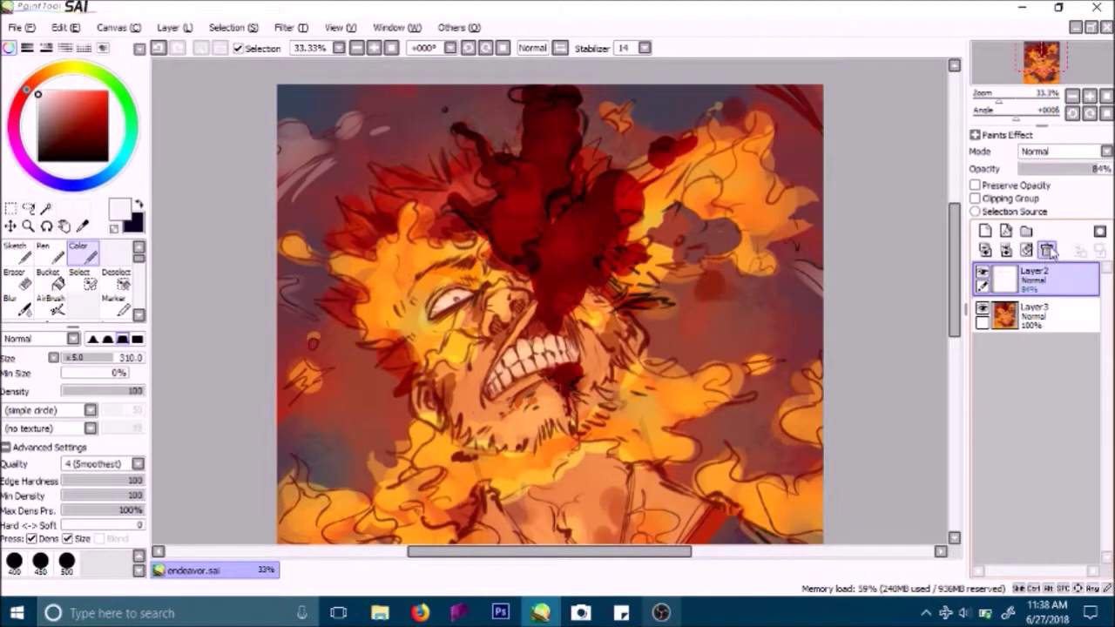
{"action": "left_click", "coordinate": [1049, 251]}
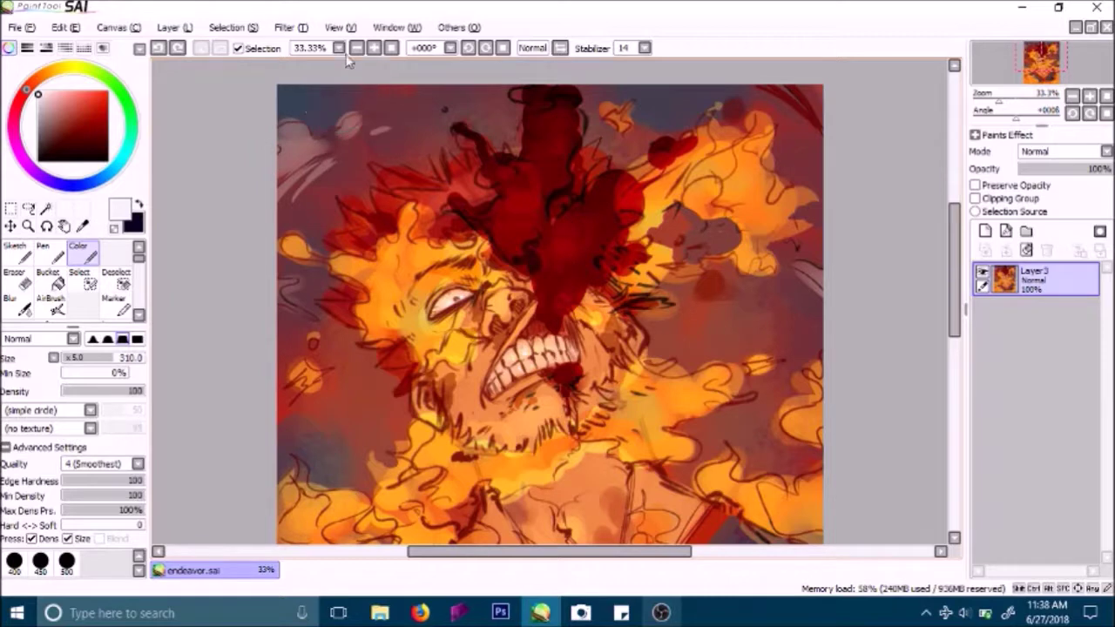
{"action": "scroll", "coordinate": [348, 78], "scroll_direction": "down", "scroll_amount": 2}
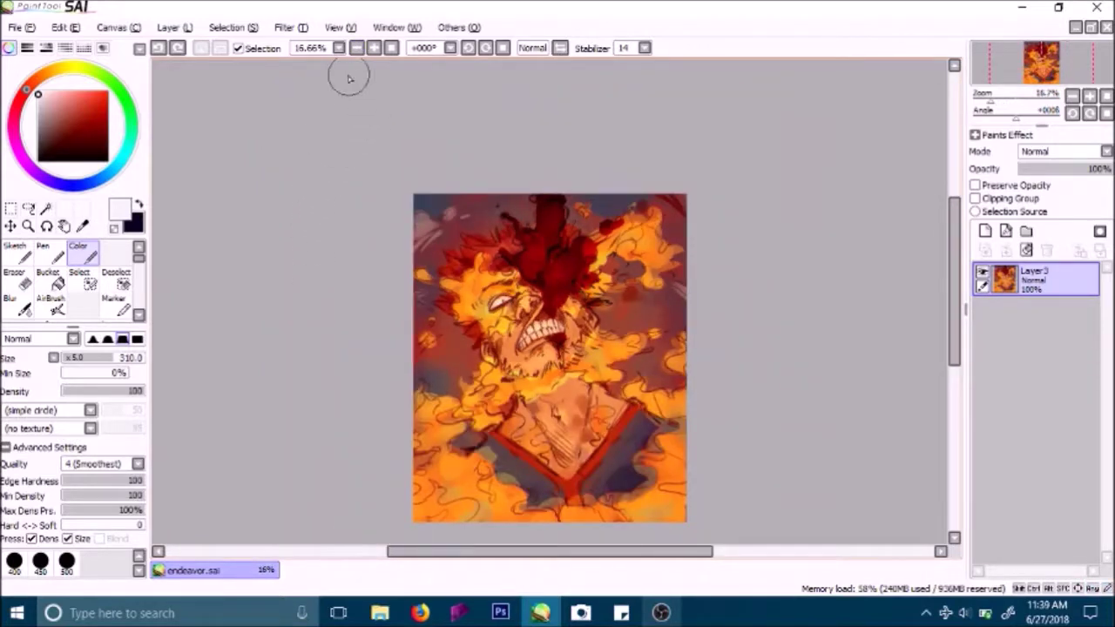
Step: Sample the dark red of the splatter above the nose and extend the blood drip from the mouth down the chin
{"action": "left_click", "coordinate": [377, 50]}
{"action": "left_click", "coordinate": [377, 49]}
{"action": "right_click", "coordinate": [554, 285]}
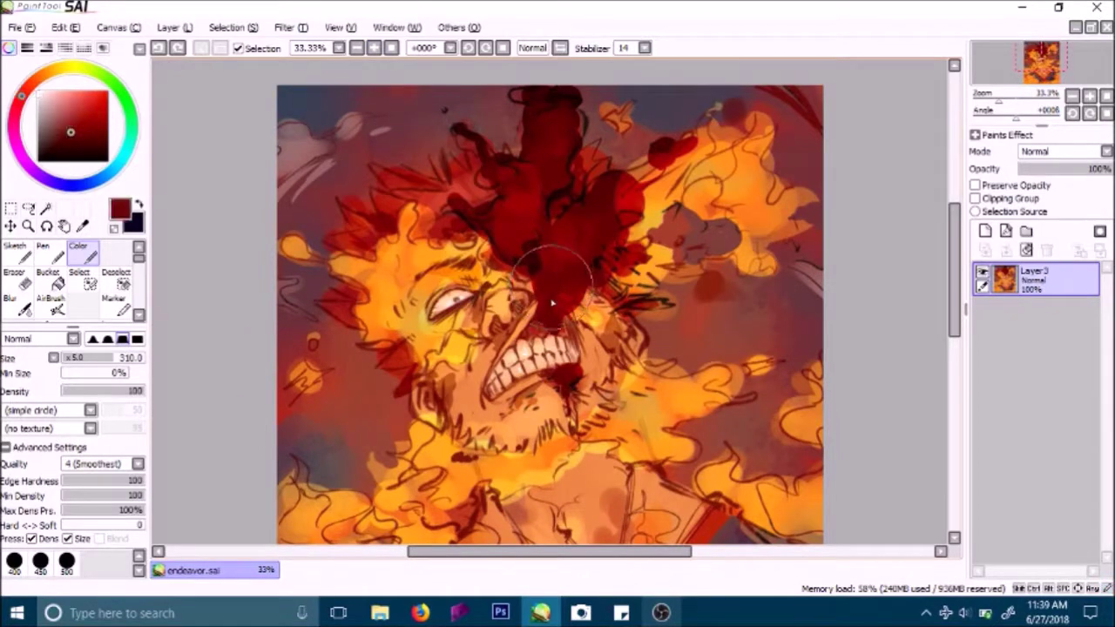
{"action": "mouse_move", "coordinate": [575, 433]}
{"action": "left_mouse_down"}
{"action": "mouse_move", "coordinate": [571, 413]}
{"action": "mouse_move", "coordinate": [573, 427]}
{"action": "left_mouse_up"}
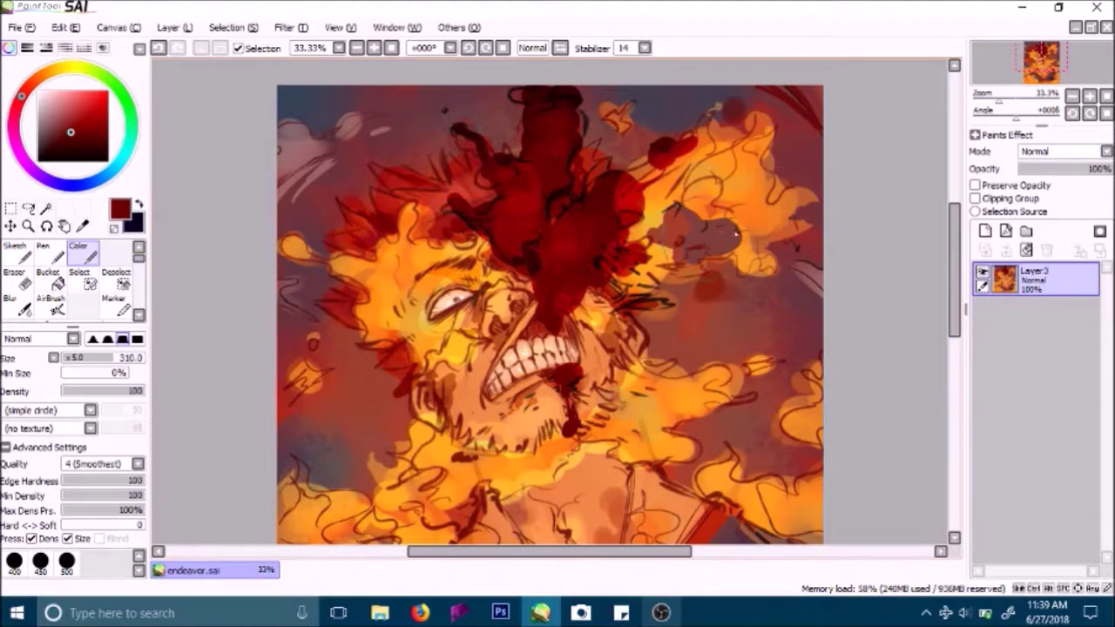
Step: Paint a small rounded orange flame tip on the outer edge of the large upper-right flame, using sampled artwork colours
{"action": "right_click", "coordinate": [796, 154]}
{"action": "mouse_move", "coordinate": [796, 153]}
{"action": "left_mouse_down"}
{"action": "mouse_move", "coordinate": [789, 187]}
{"action": "mouse_move", "coordinate": [776, 183]}
{"action": "mouse_move", "coordinate": [774, 195]}
{"action": "mouse_move", "coordinate": [801, 199]}
{"action": "mouse_move", "coordinate": [797, 225]}
{"action": "mouse_move", "coordinate": [800, 180]}
{"action": "left_mouse_up"}
{"action": "right_click", "coordinate": [801, 188]}
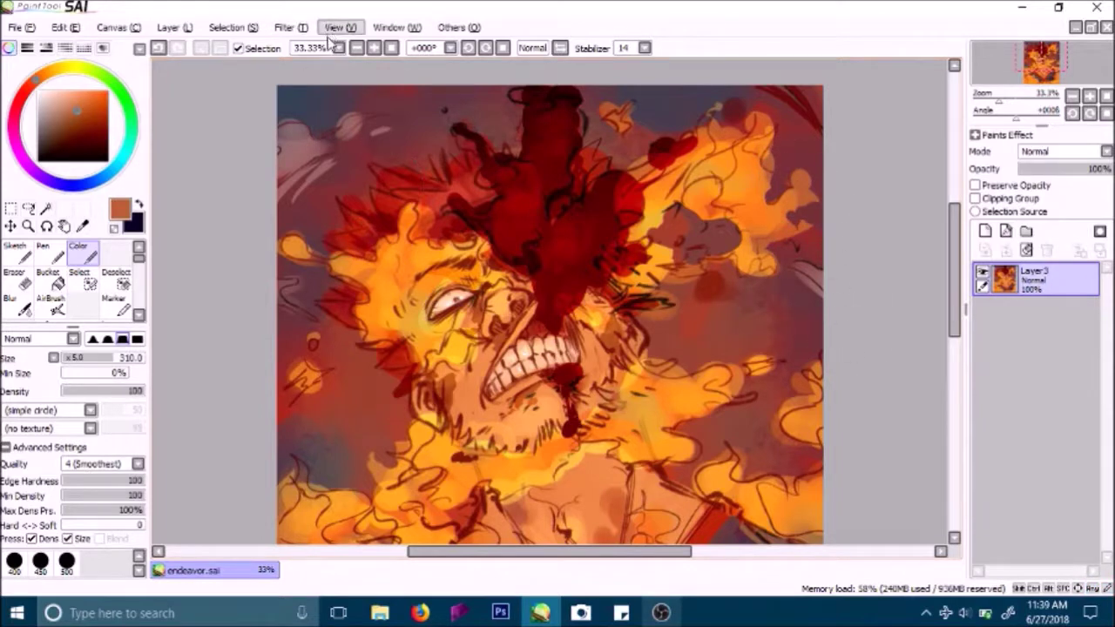
{"action": "left_click", "coordinate": [356, 48]}
{"action": "left_click", "coordinate": [356, 48]}
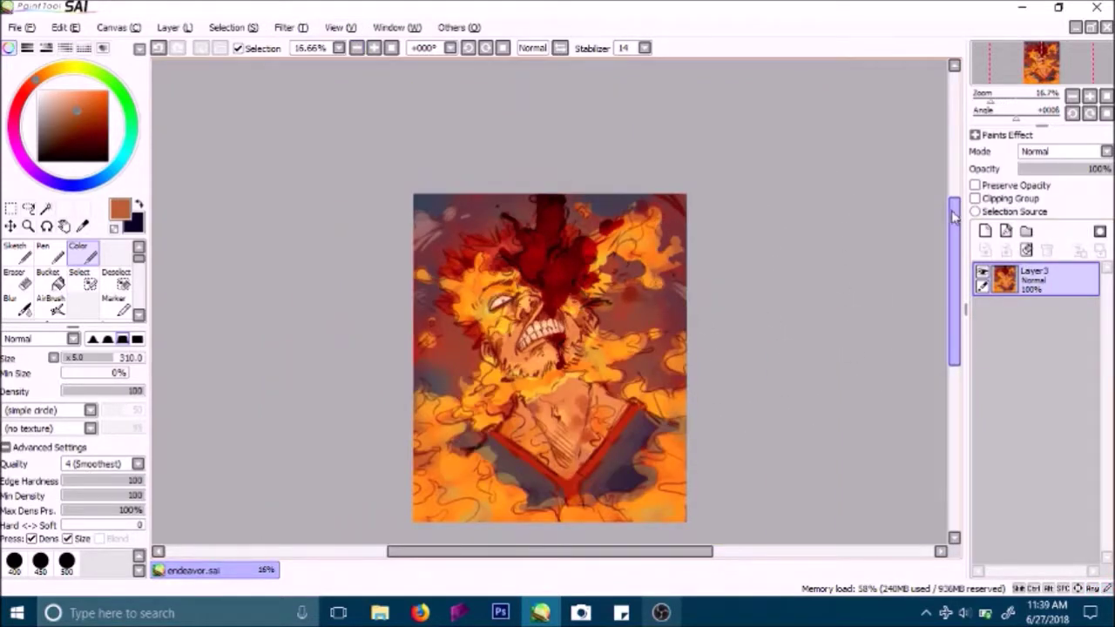
{"action": "scroll", "coordinate": [933, 249], "scroll_direction": "down", "scroll_amount": 2}
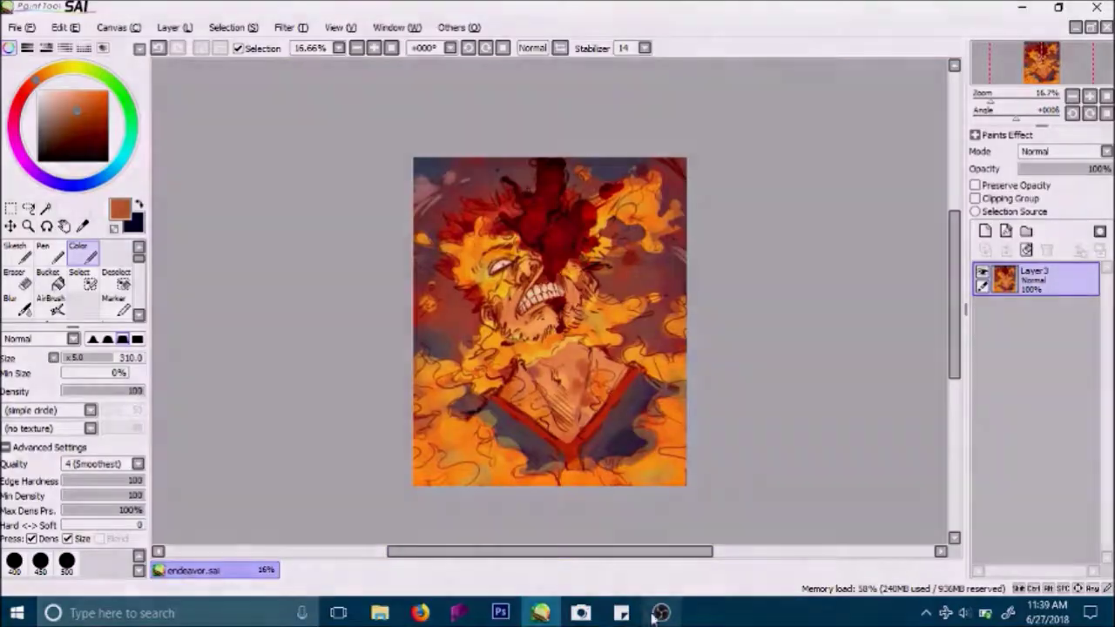